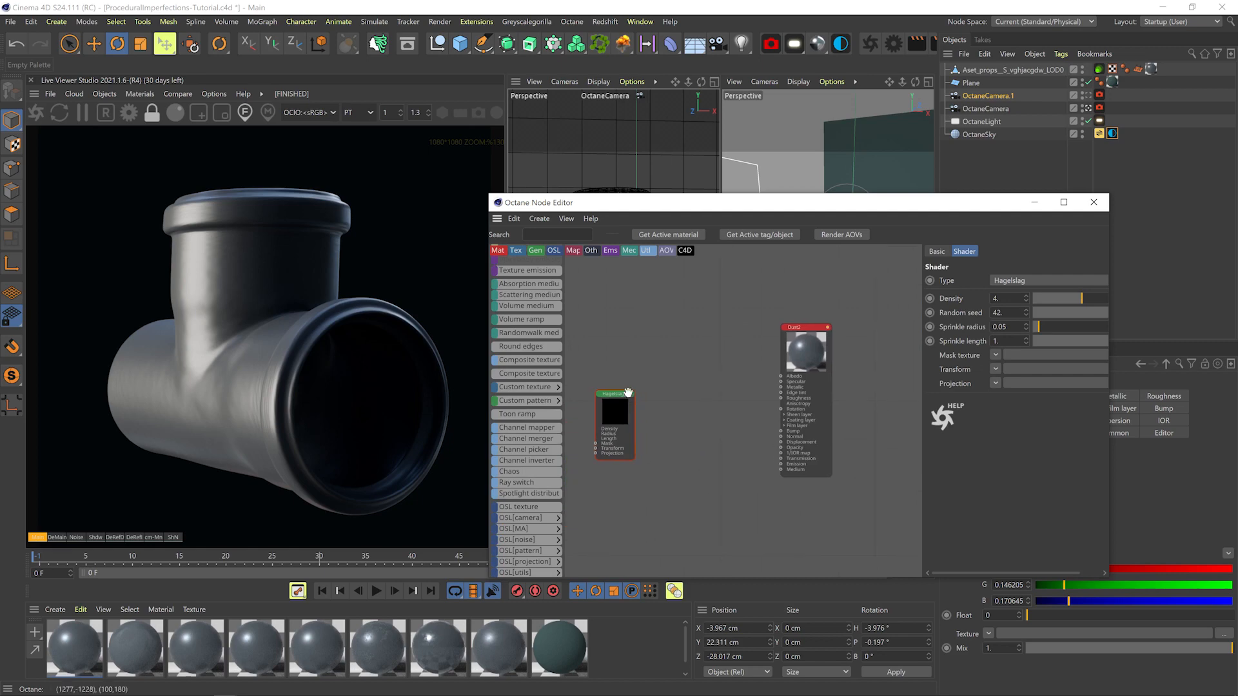
Connect the Hagelslag node to the material's Bump input and solo the Hagelslag node
drag(676, 397, 781, 431)
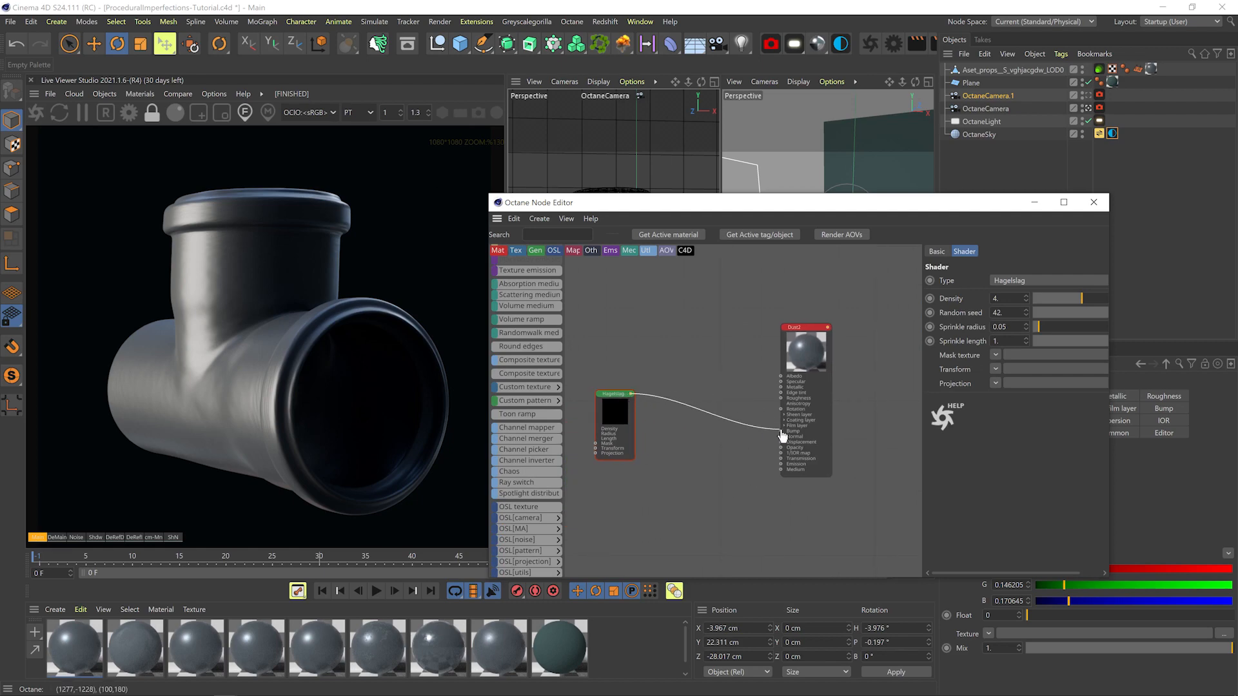
right_click(604, 413)
click(609, 419)
middle_drag(625, 418, 697, 416)
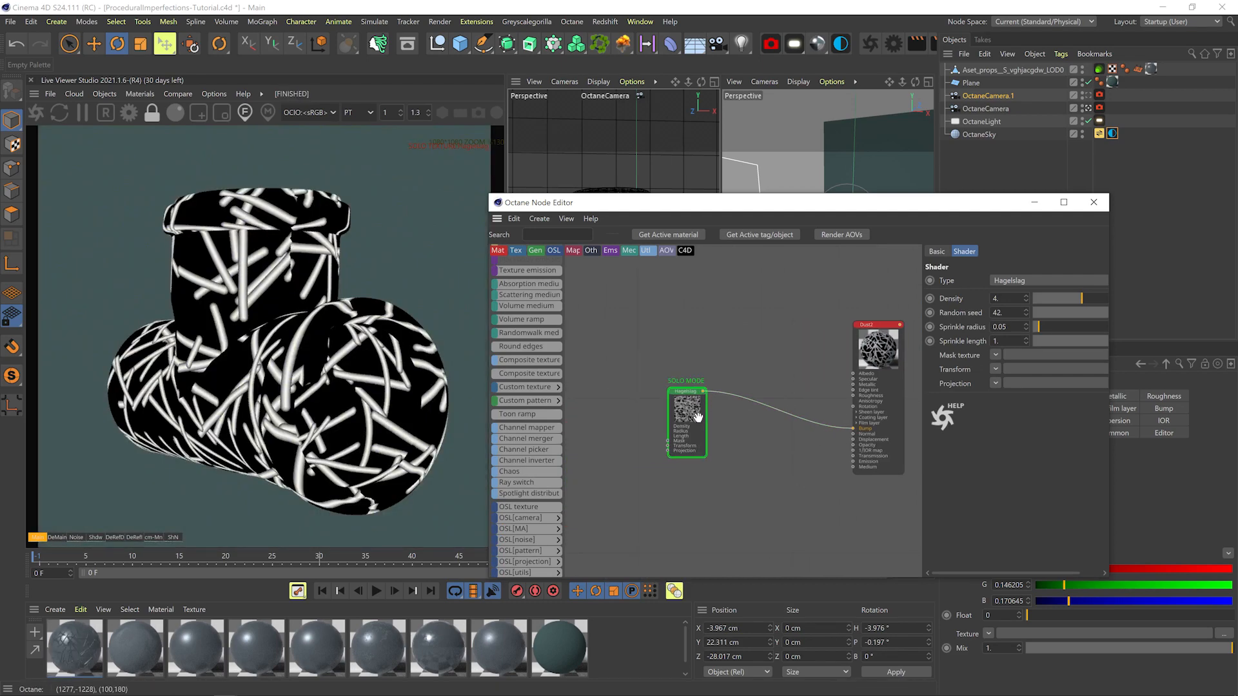
Add a Transform node to Hagelslag's Transform input and scale it uniformly to about 0.072
scroll(512, 432, up, 10)
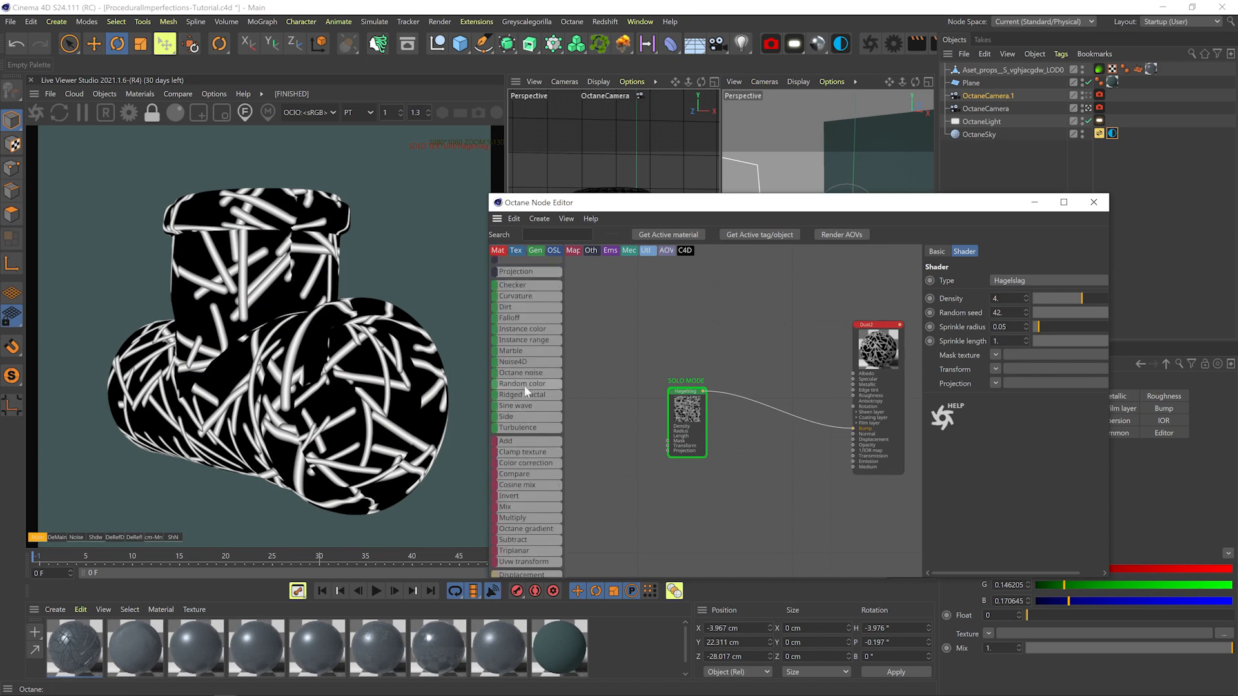
double_click(668, 445)
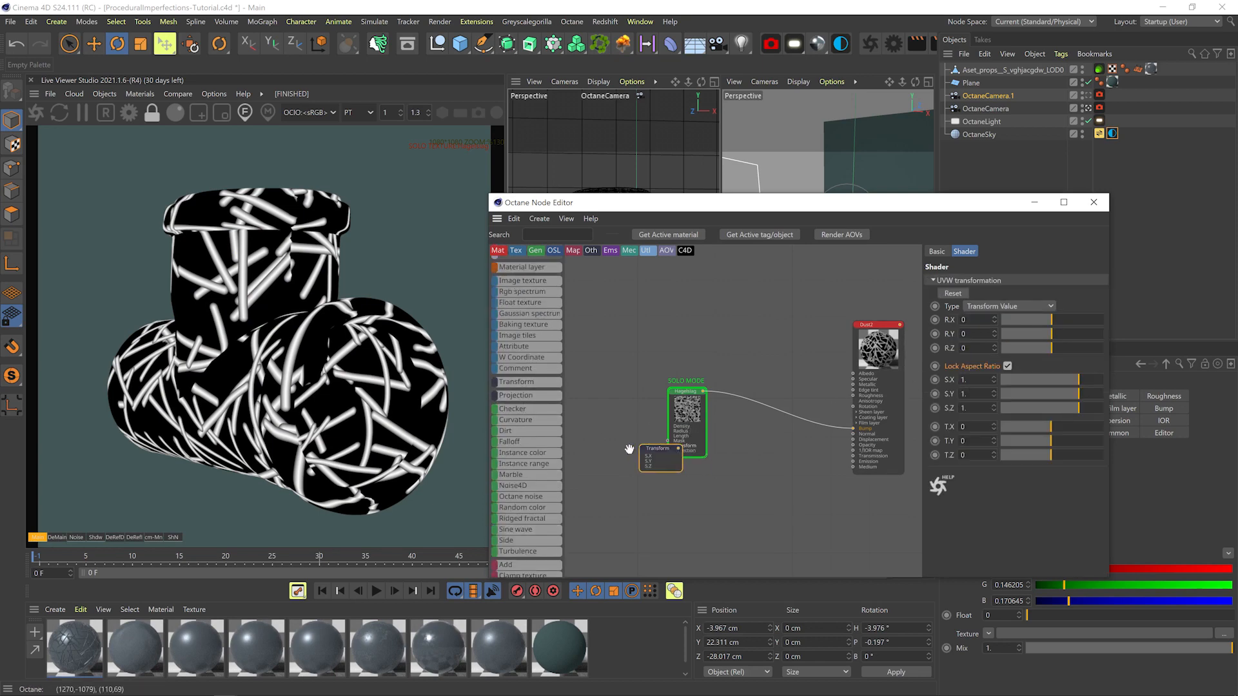
drag(621, 444, 616, 434)
drag(1078, 380, 1047, 375)
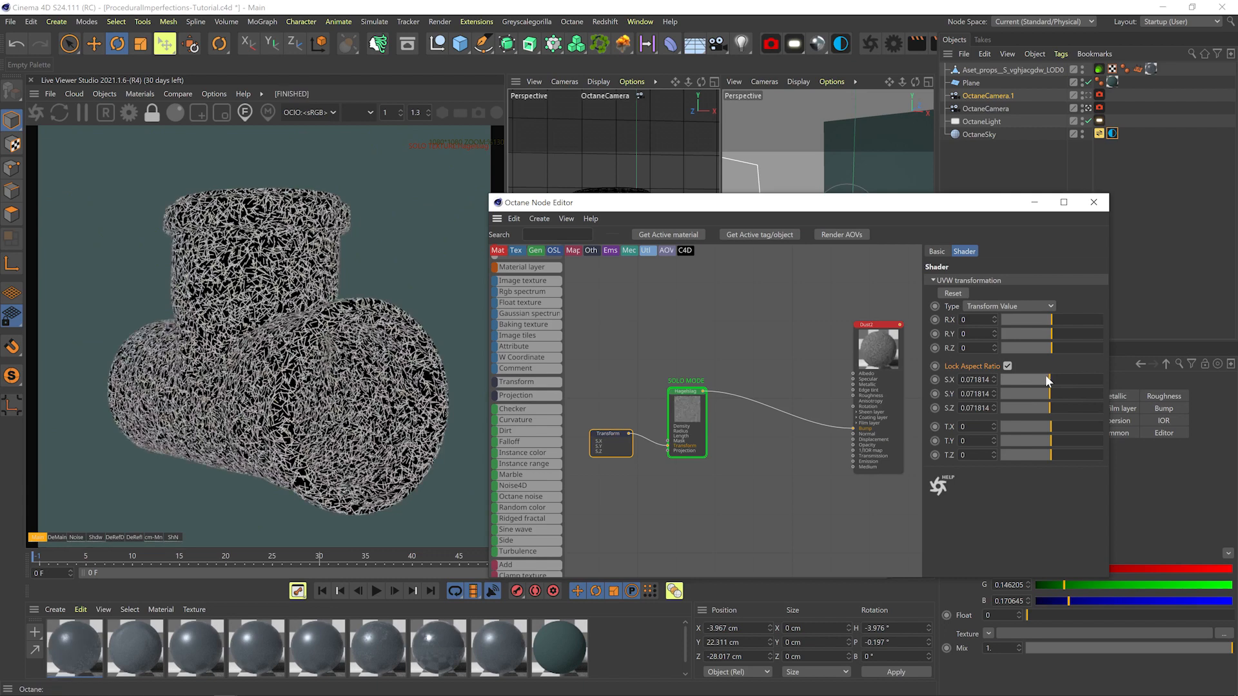
Set the Hagelslag sprinkle radius to 0.015, density to 3 and sprinkle length to about 0.66
click(700, 402)
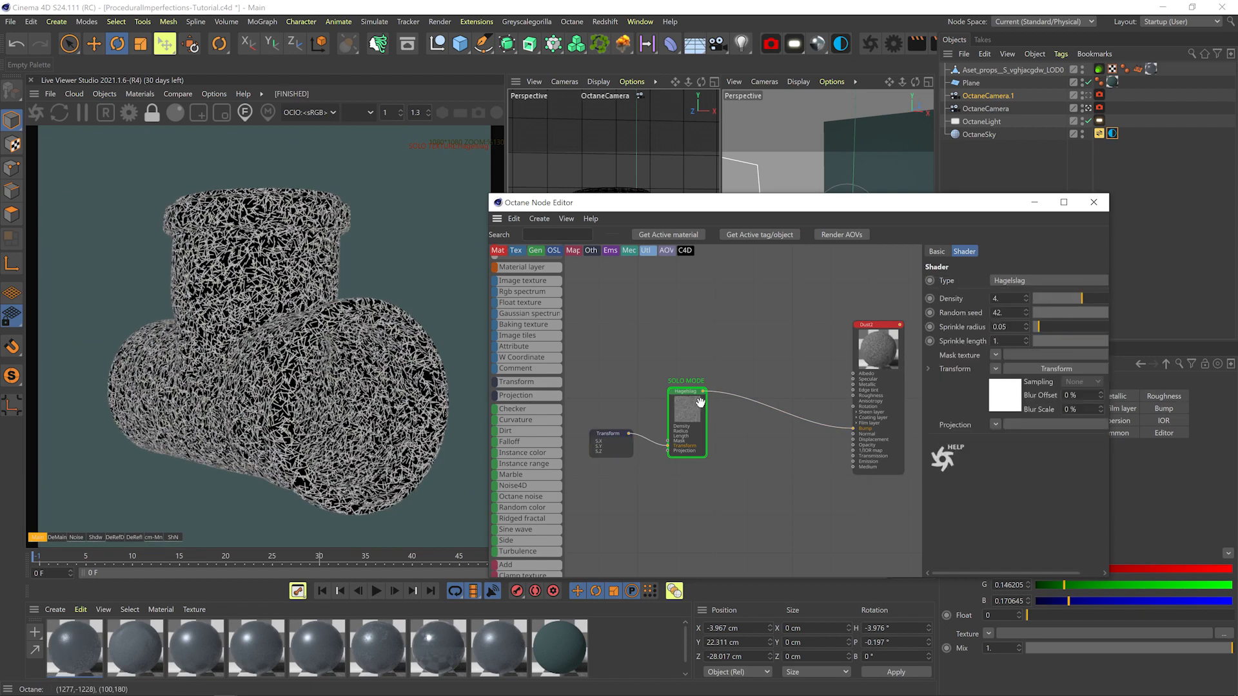
click(1050, 325)
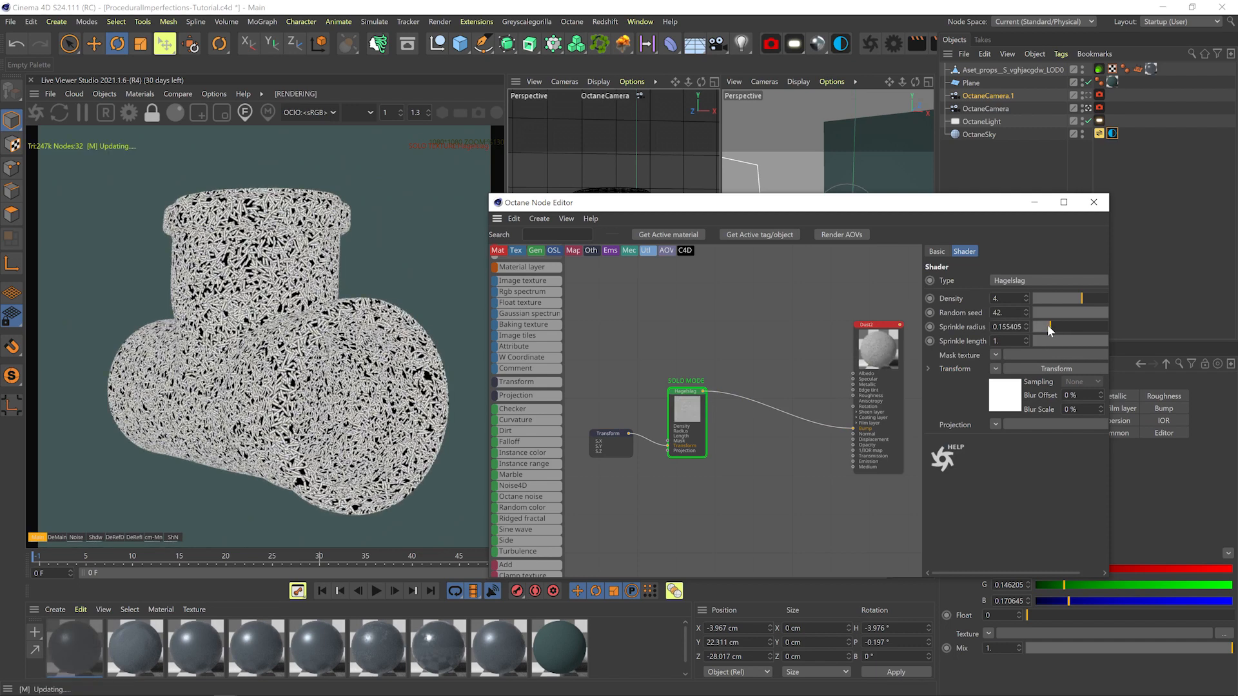
drag(1047, 326, 1036, 325)
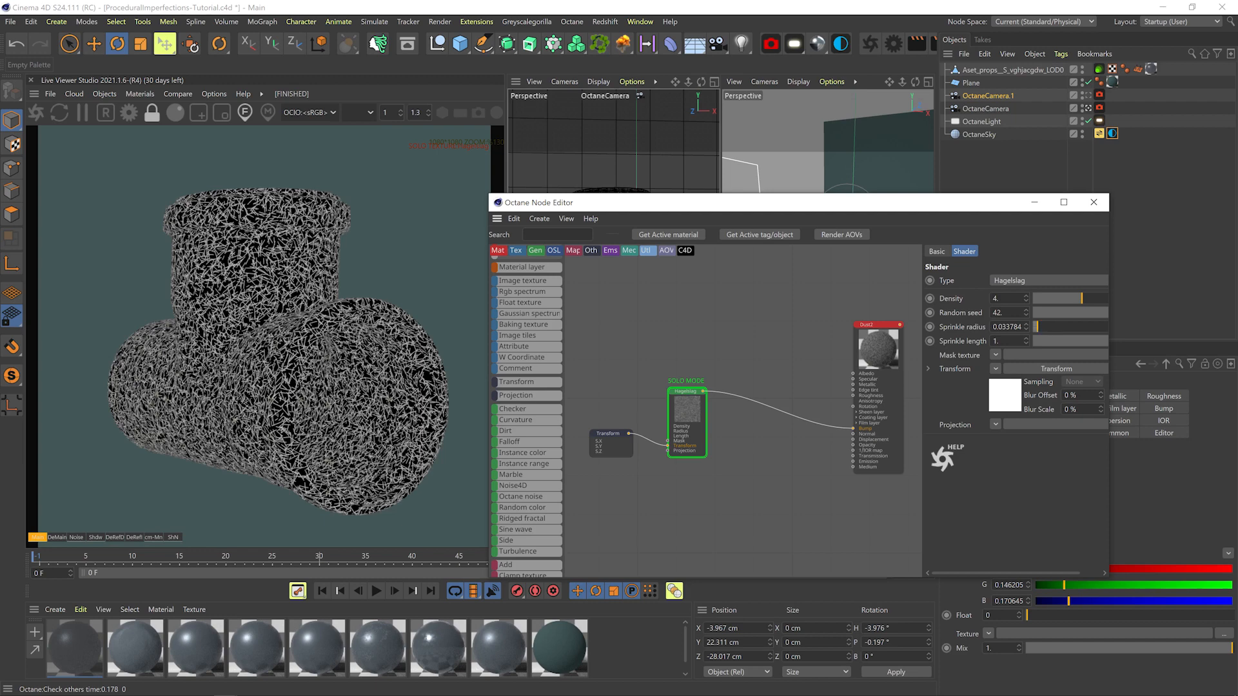
double_click(1010, 327)
text(015)
key(Return)
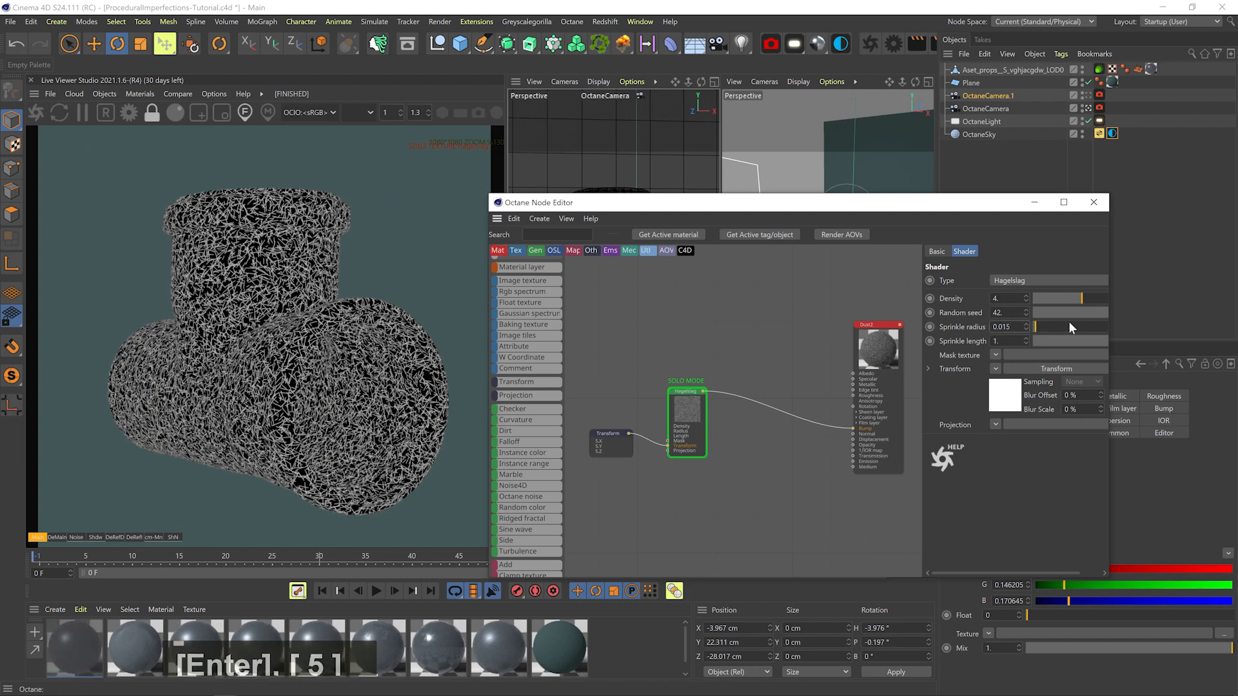
drag(1044, 299, 1113, 338)
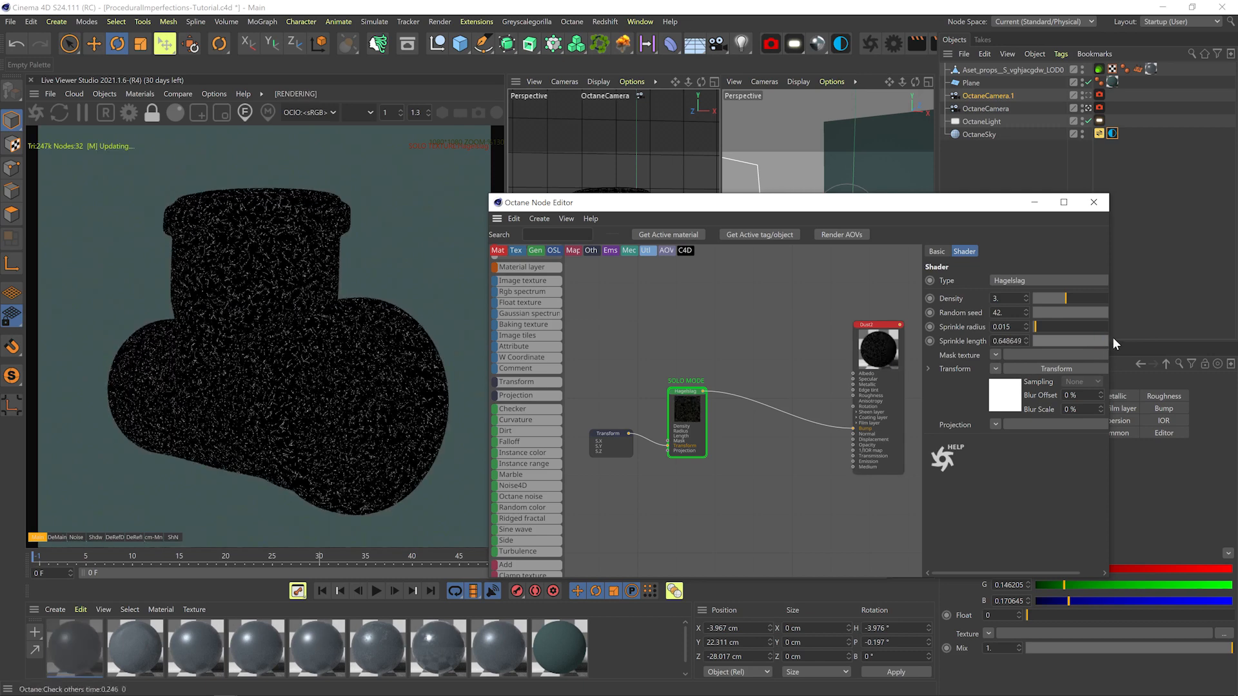
Move the Noise node with its Transform and Texture Projection nodes down, clear of the Hagelslag inputs
middle_drag(727, 457, 824, 395)
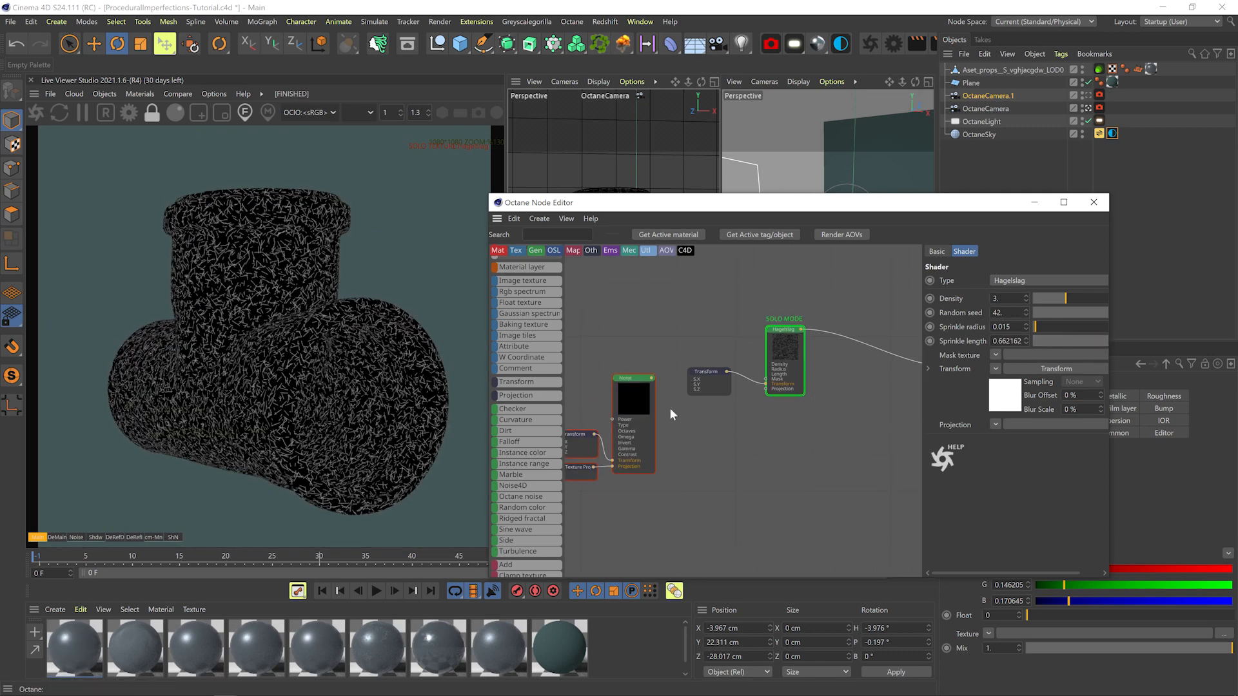
drag(668, 331, 584, 474)
drag(638, 409, 665, 458)
Add a Texture Projection node to Hagelslag's Projection input and set it to Distorted mesh UV
click(788, 364)
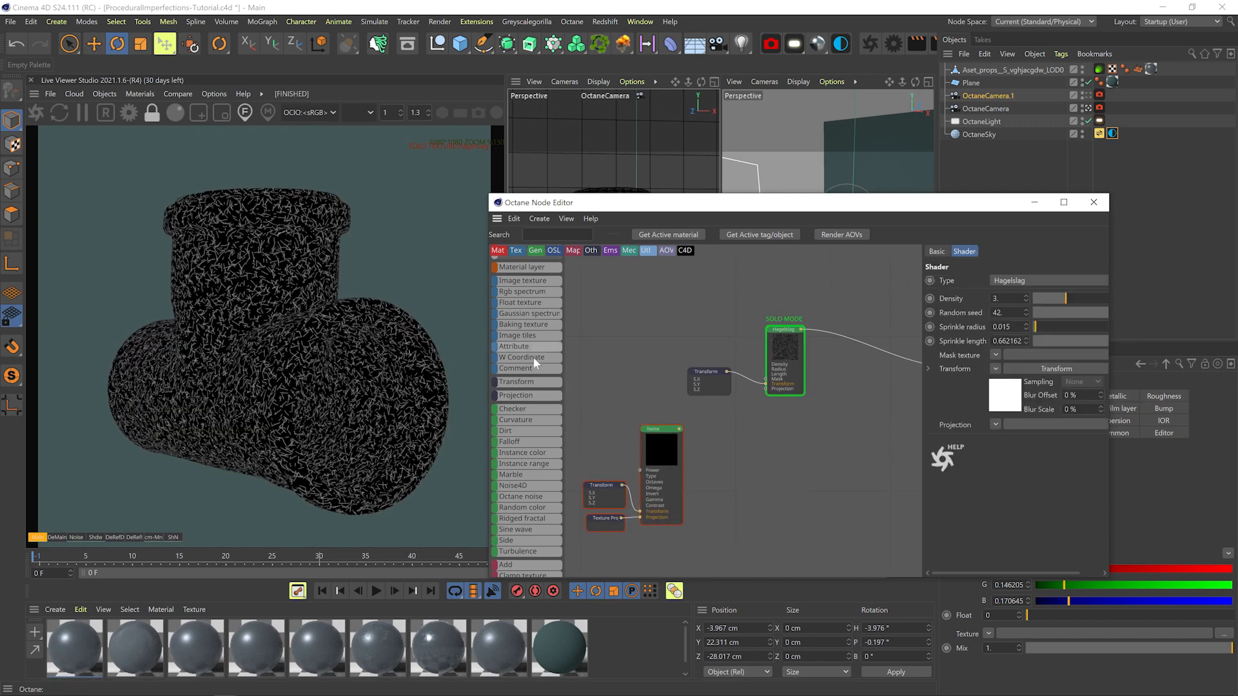
drag(713, 405, 767, 388)
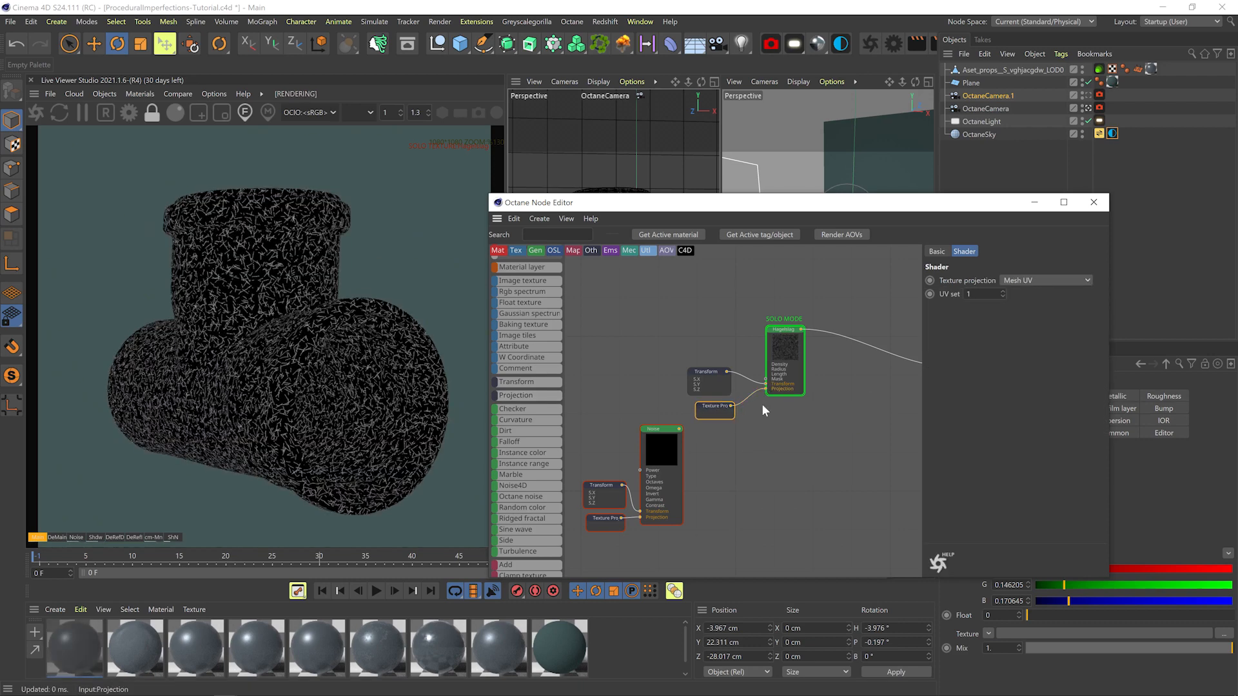
click(1056, 279)
click(1033, 435)
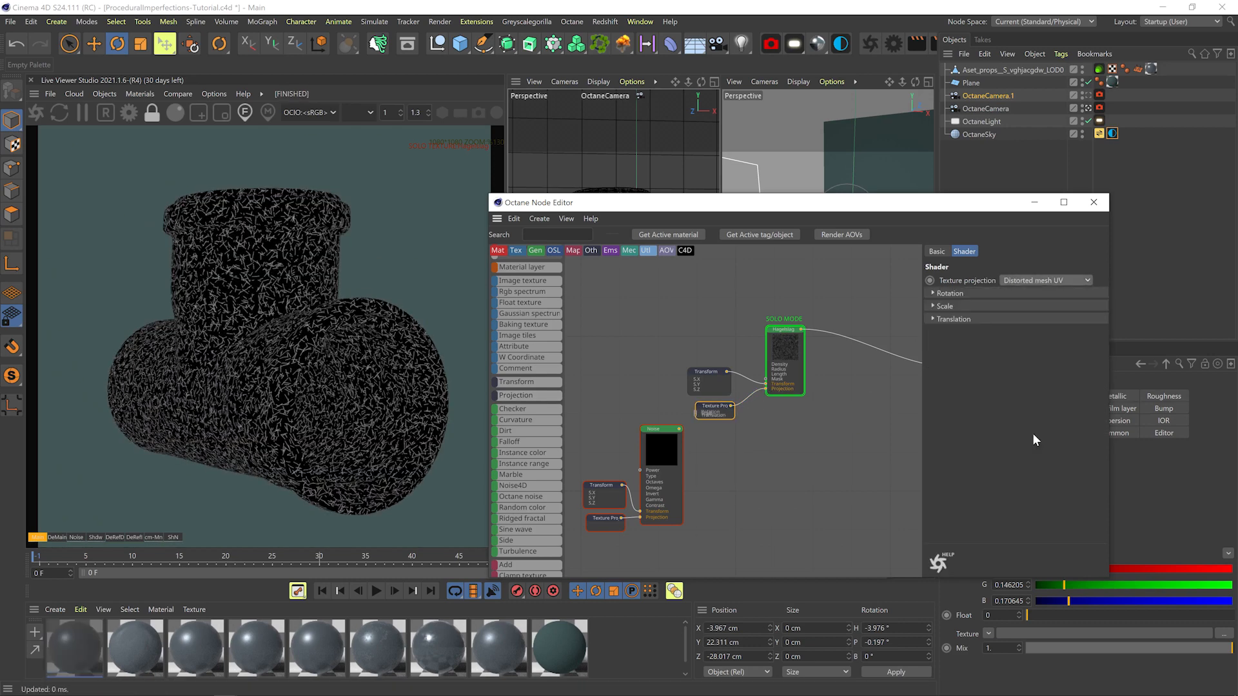
Shift the Noise node group aside and connect Noise to the Rotation, Scale and Translation inputs of Hagelslag's Texture Projection
scroll(742, 413, up, 3)
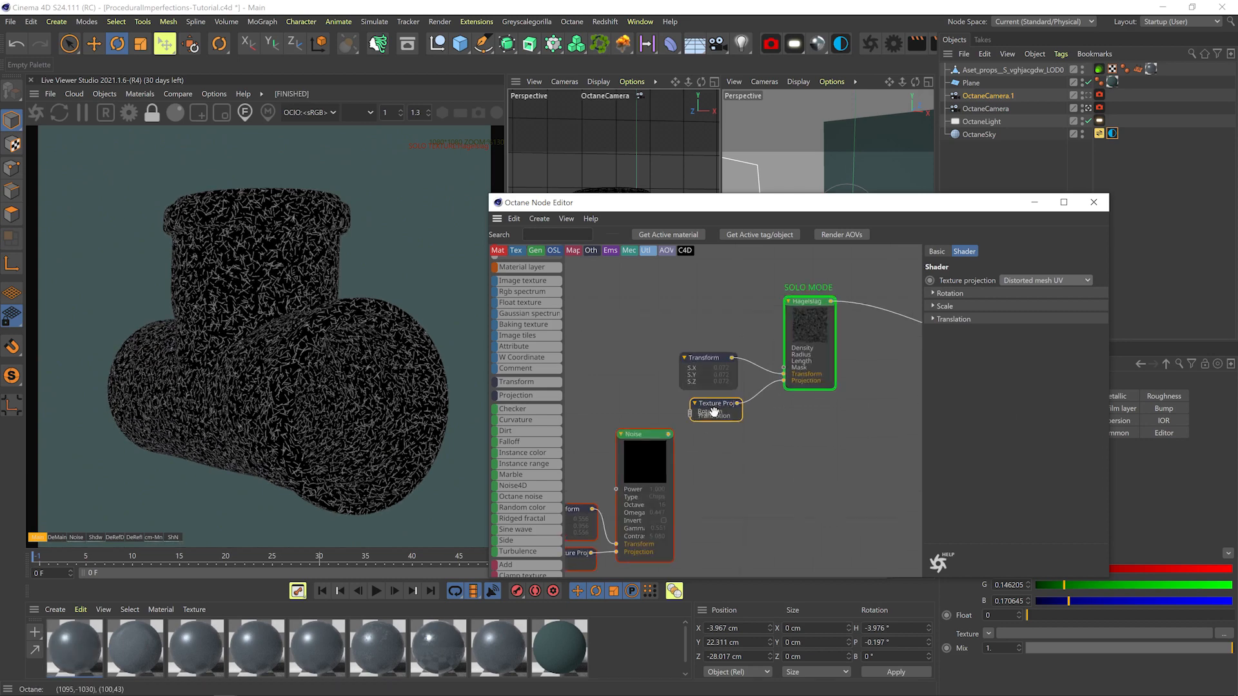
middle_drag(709, 414, 814, 400)
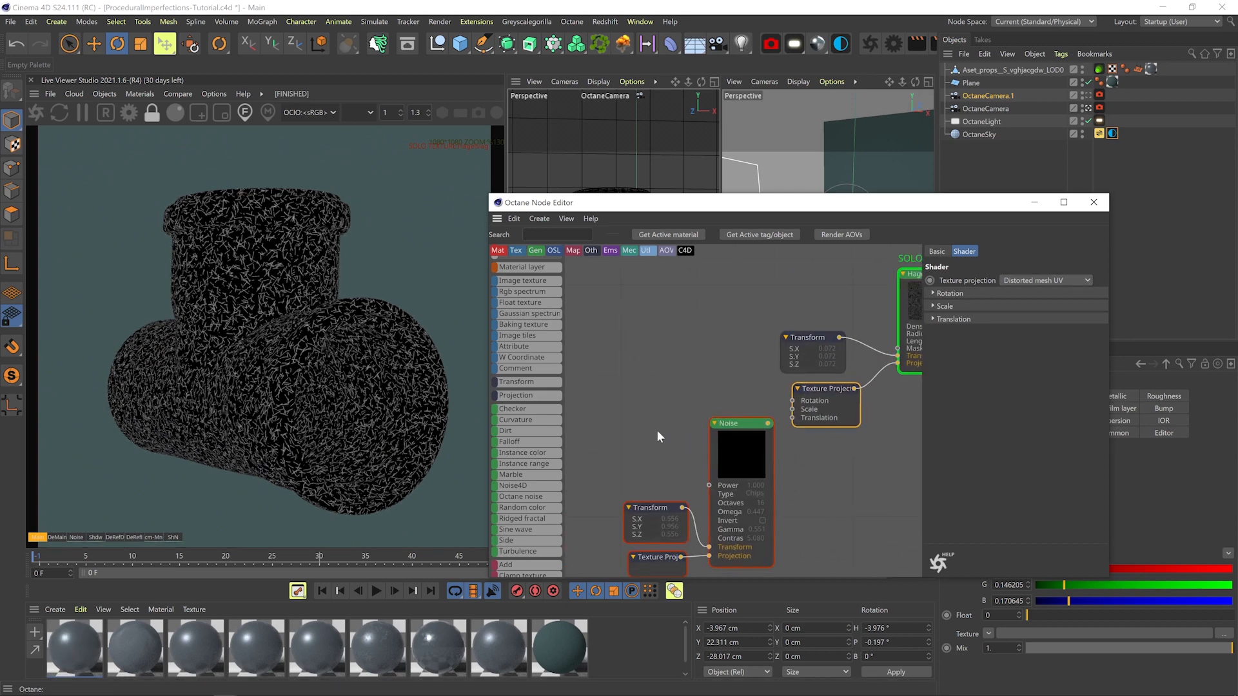
drag(656, 432, 741, 555)
drag(739, 478, 659, 469)
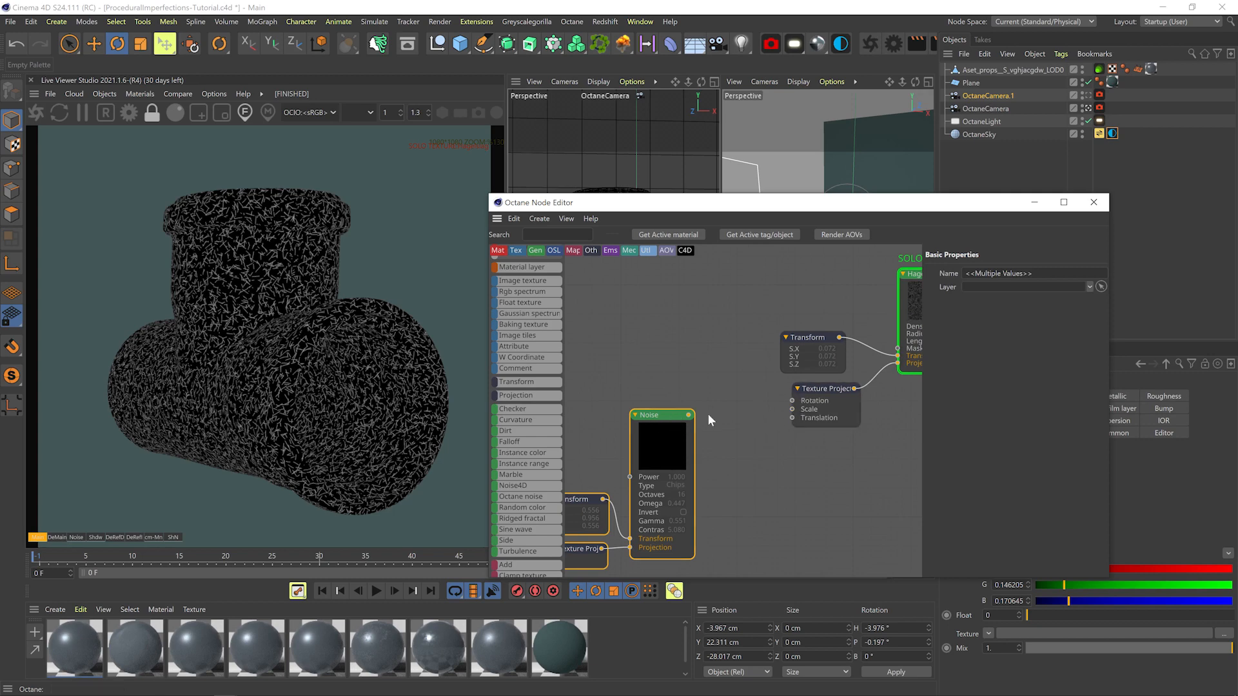
drag(796, 404, 794, 402)
drag(689, 416, 793, 410)
drag(689, 415, 792, 418)
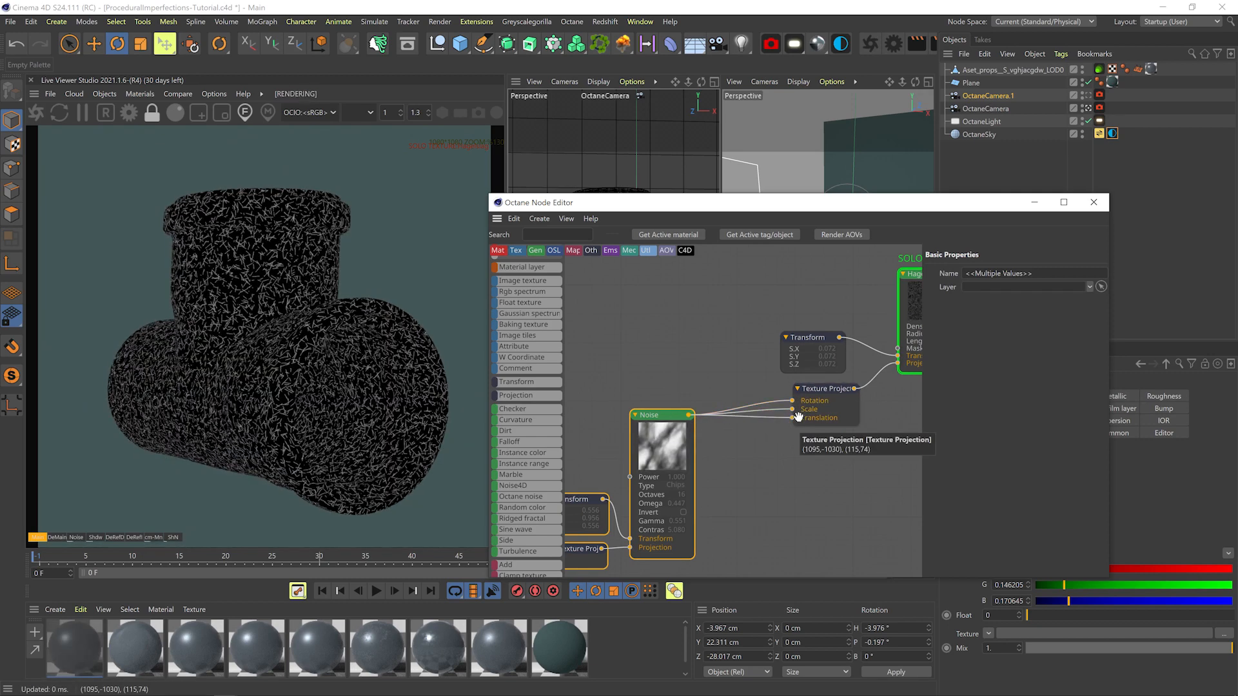
Preview the Noise texture on the pipe in solo mode, and return solo mode to the Hagelslag node
right_click(677, 438)
click(708, 444)
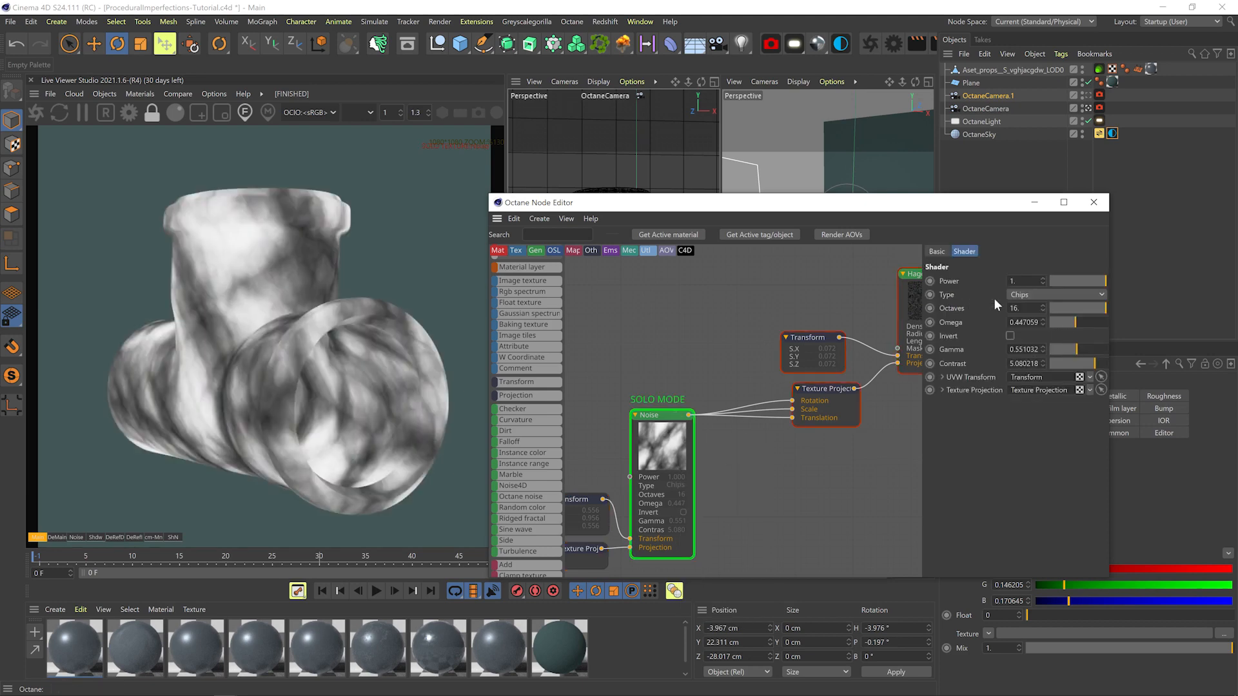
middle_drag(843, 416, 763, 458)
right_click(854, 346)
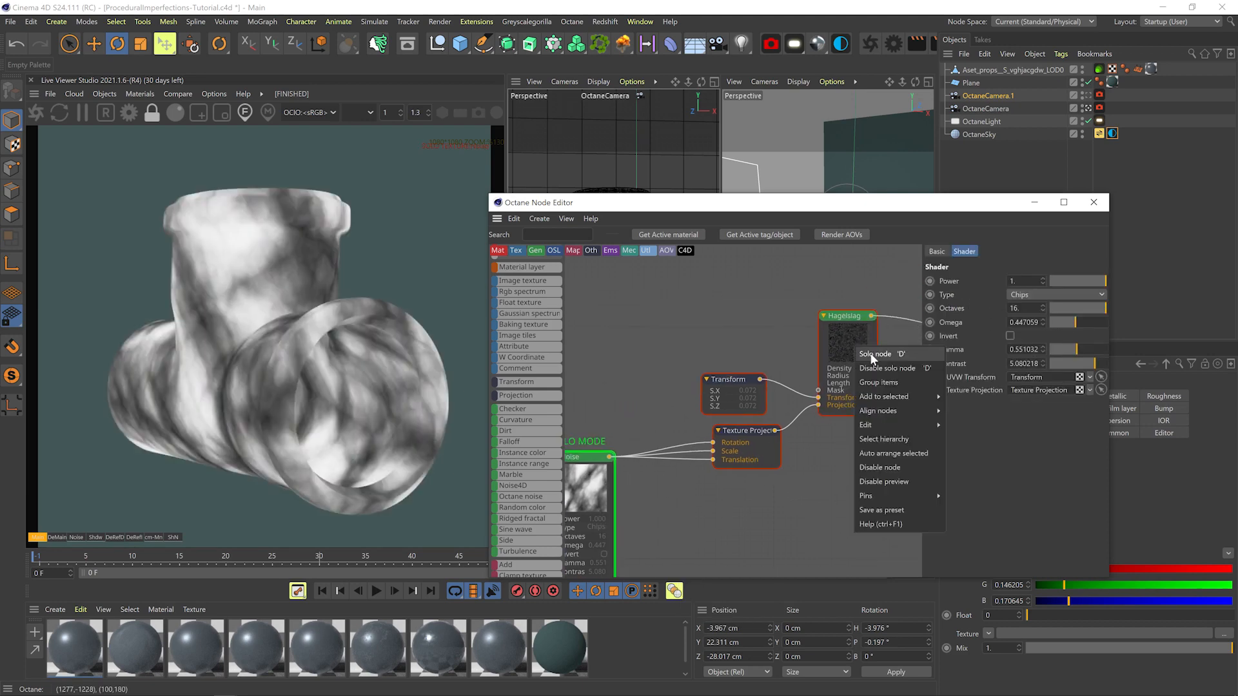
click(873, 354)
Expand the Rotation, Scale and Translation settings of Hagelslag's Texture Projection and set Rotating range X to 2
click(738, 442)
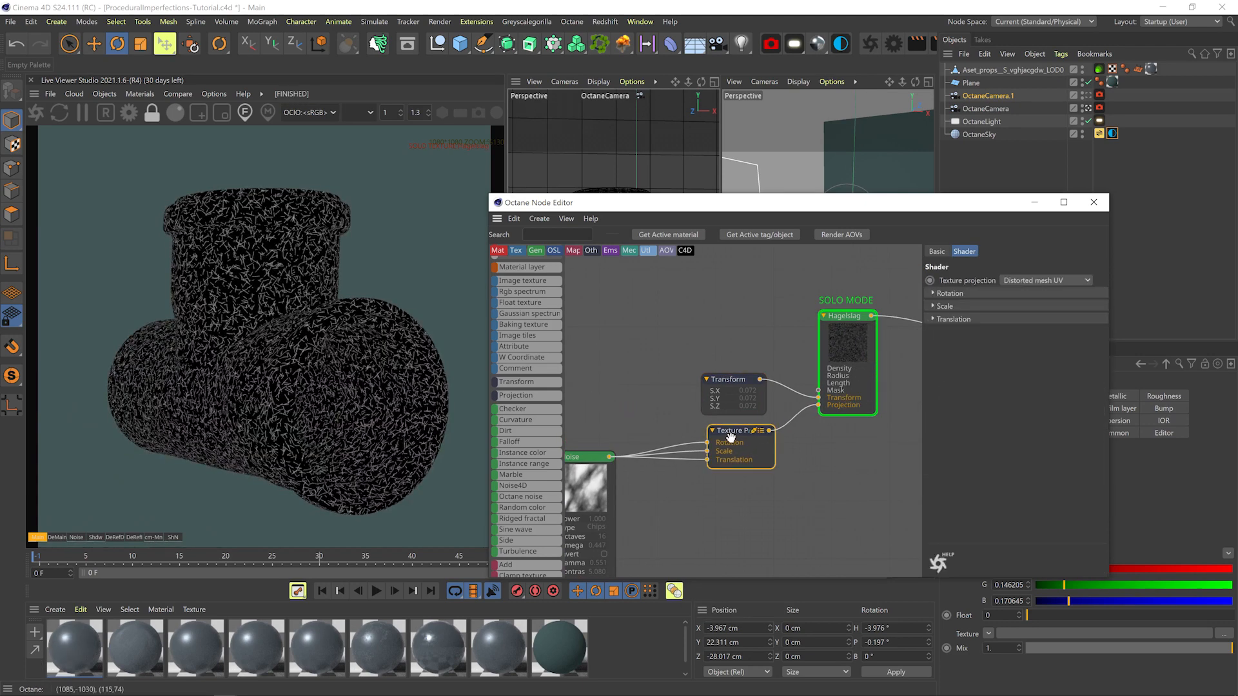
click(933, 293)
click(940, 393)
click(935, 495)
middle_drag(968, 350, 923, 352)
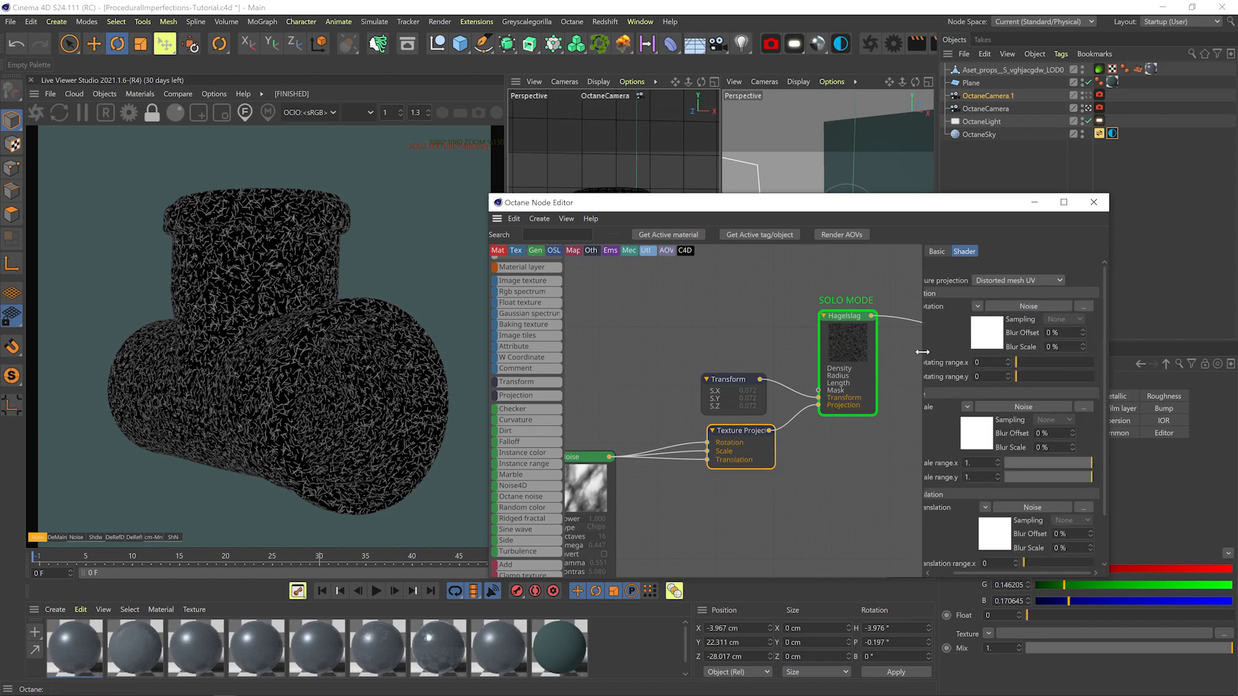
drag(1022, 365, 1058, 359)
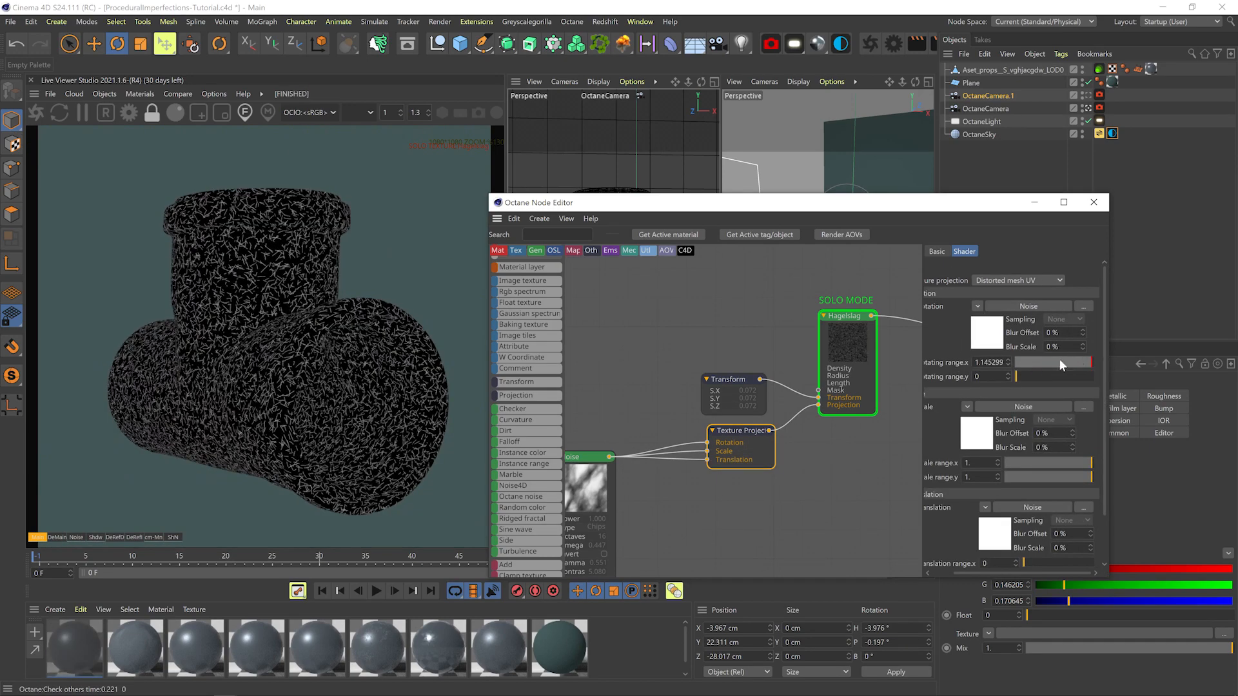
double_click(989, 362)
text(2)
key(Return)
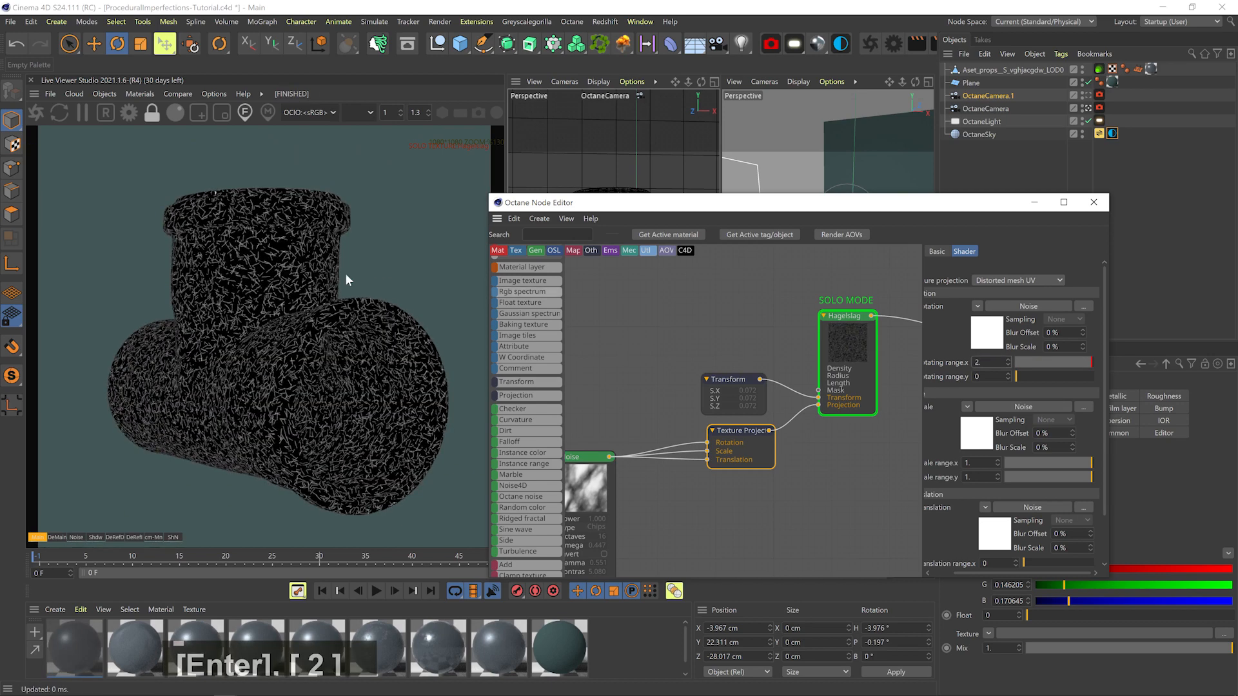
Reduce the Noise node's Transform scale proportionally to about 0.091 in X, and view the render through OctaneCamera.1
middle_drag(666, 431, 752, 343)
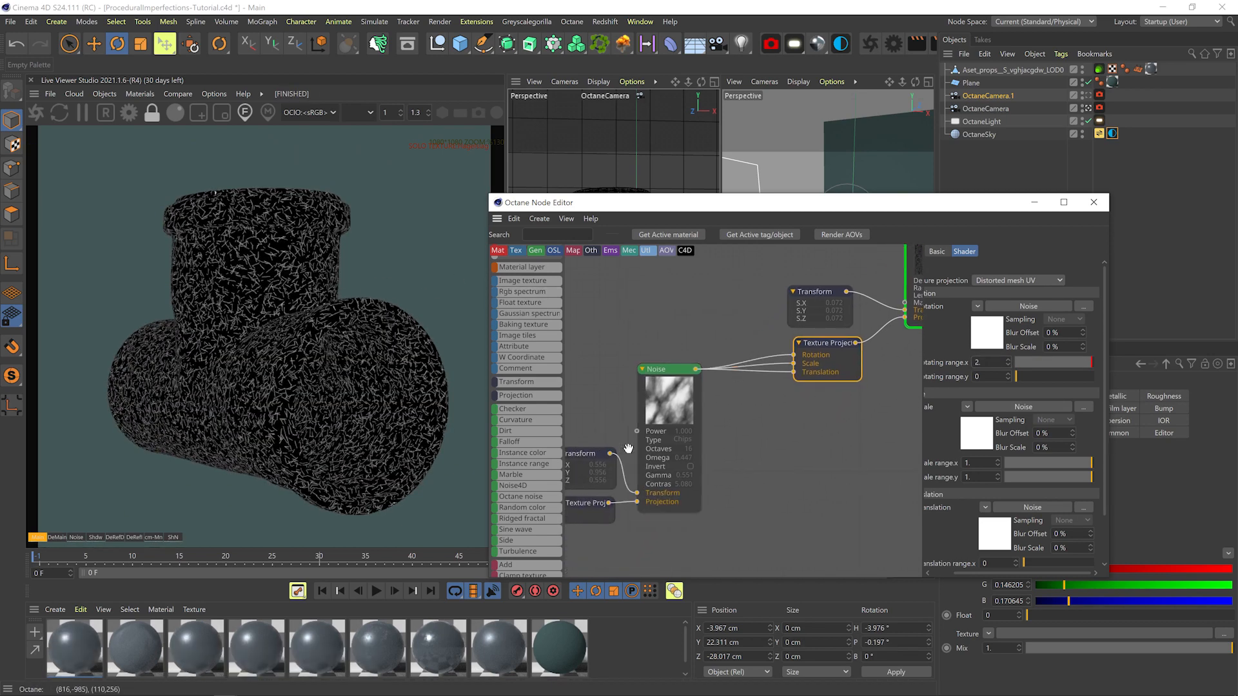
click(580, 453)
drag(1063, 379, 1050, 380)
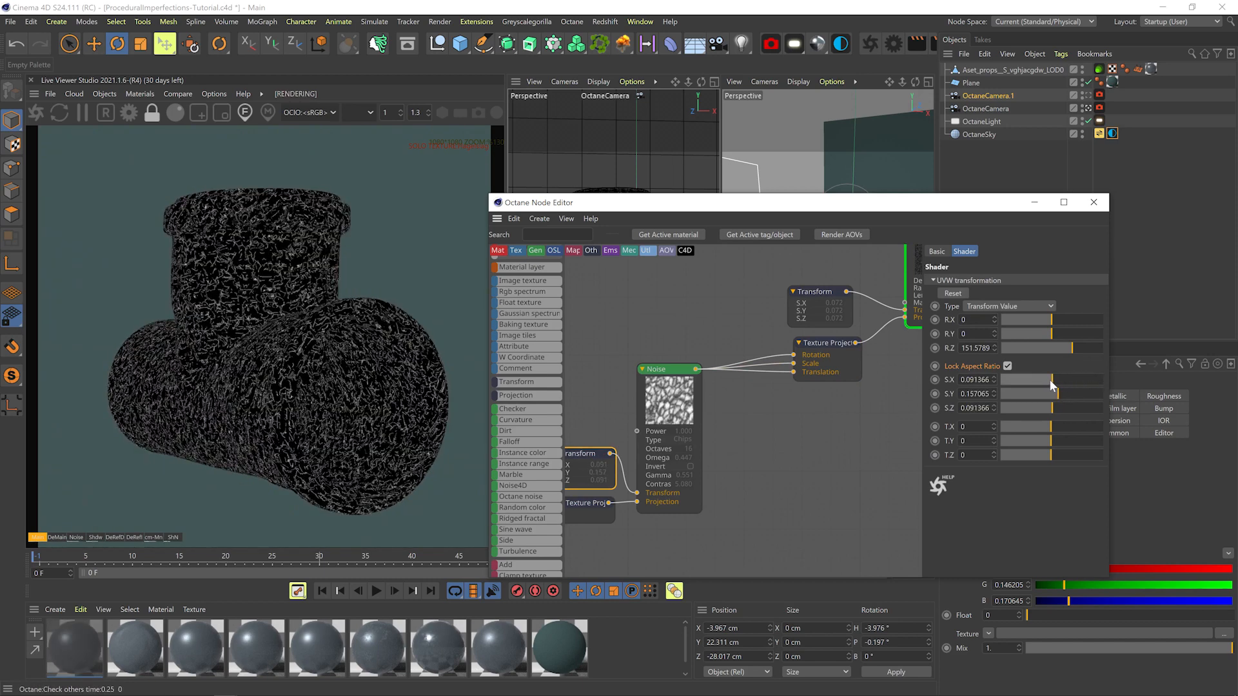
click(1089, 94)
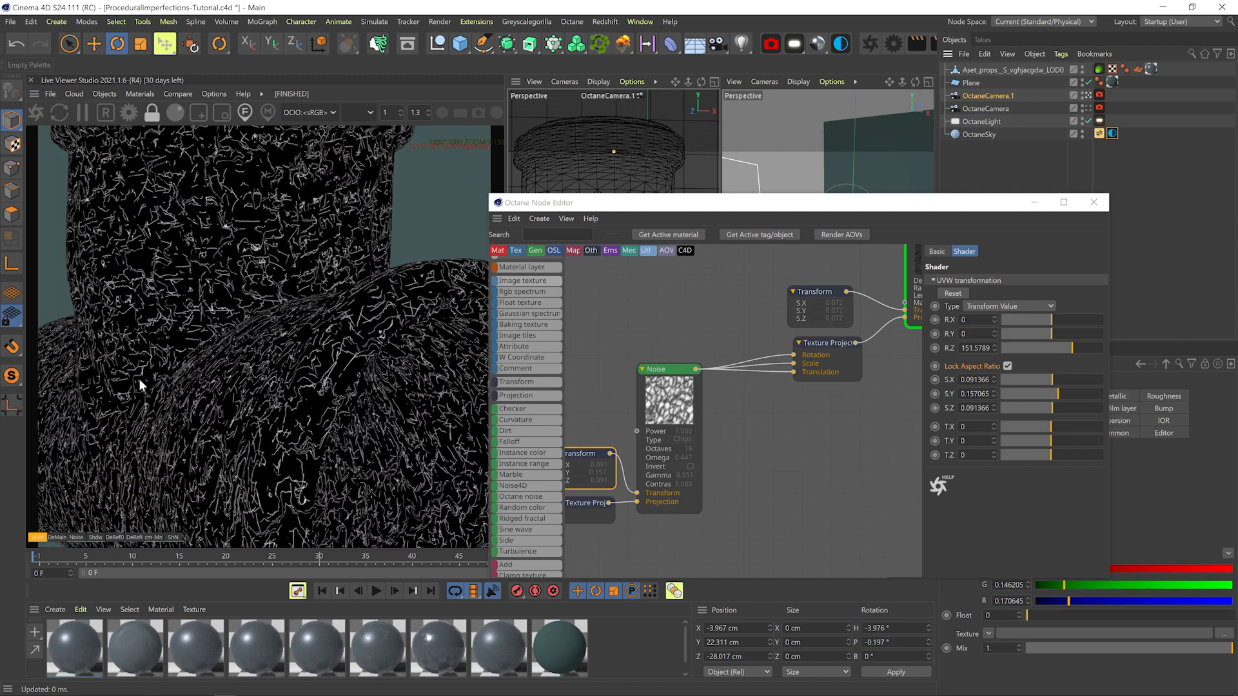
Lower the Noise node's gamma to about 0.494, try another noise type and set the type back to Chips
click(645, 382)
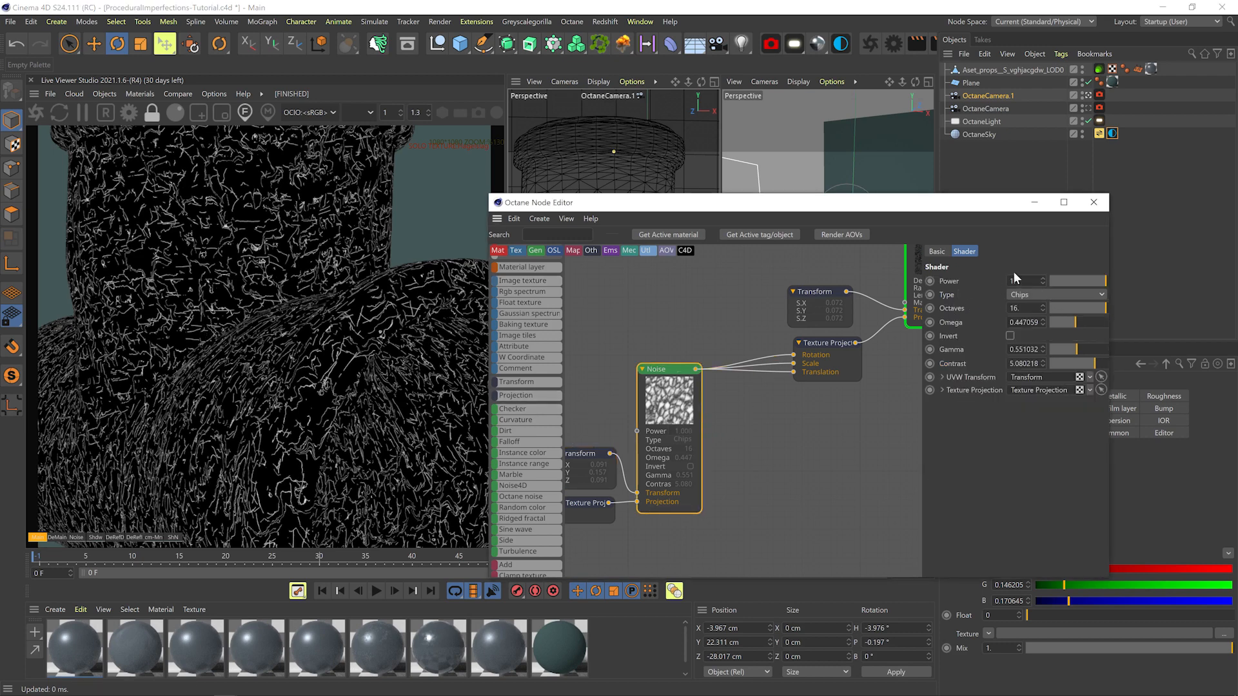
click(592, 454)
click(666, 397)
click(1018, 294)
click(1022, 310)
drag(1075, 352, 1075, 351)
click(1037, 295)
click(1034, 351)
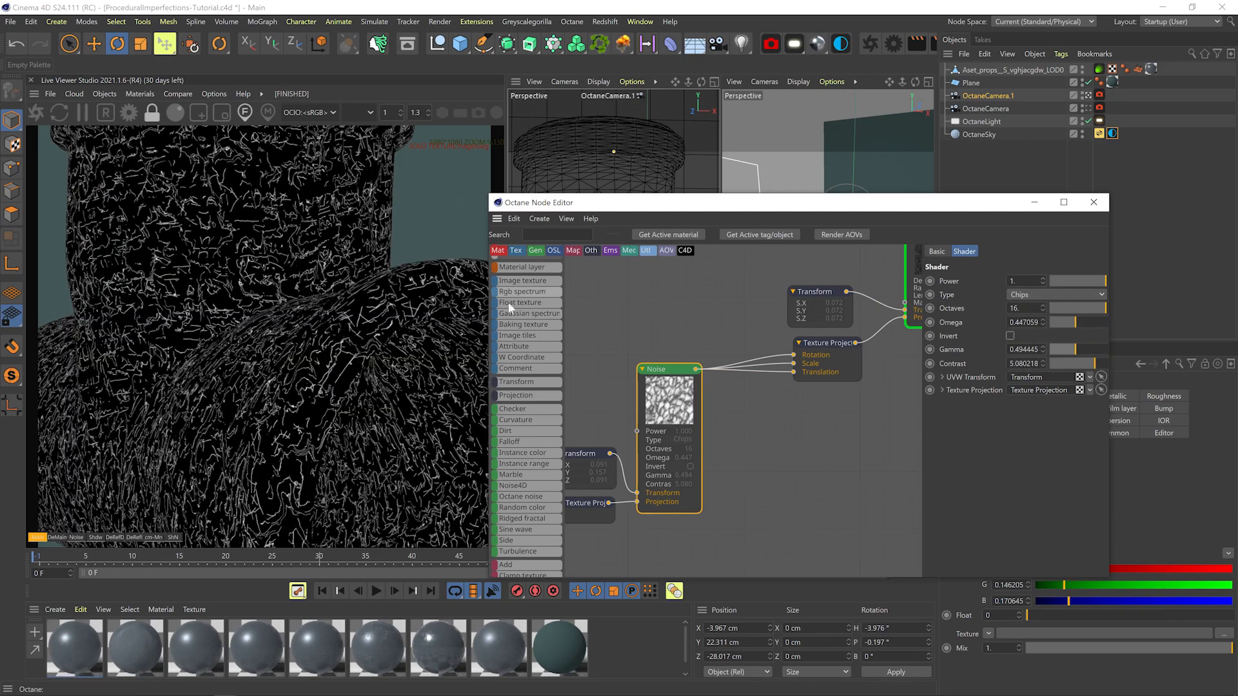
Try 0.05 and 0.01 for the Texture Projection's Translation range X, and set it to 0.02
click(822, 360)
scroll(1042, 451, down, 3)
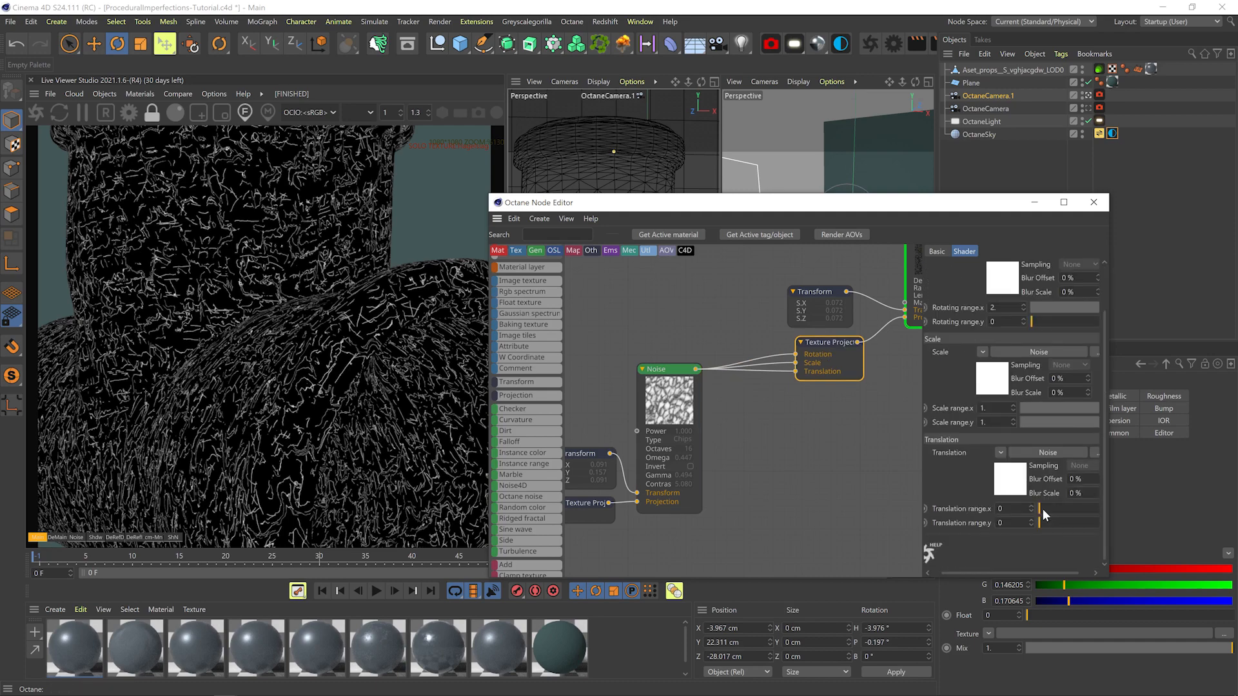
drag(1043, 509, 1047, 508)
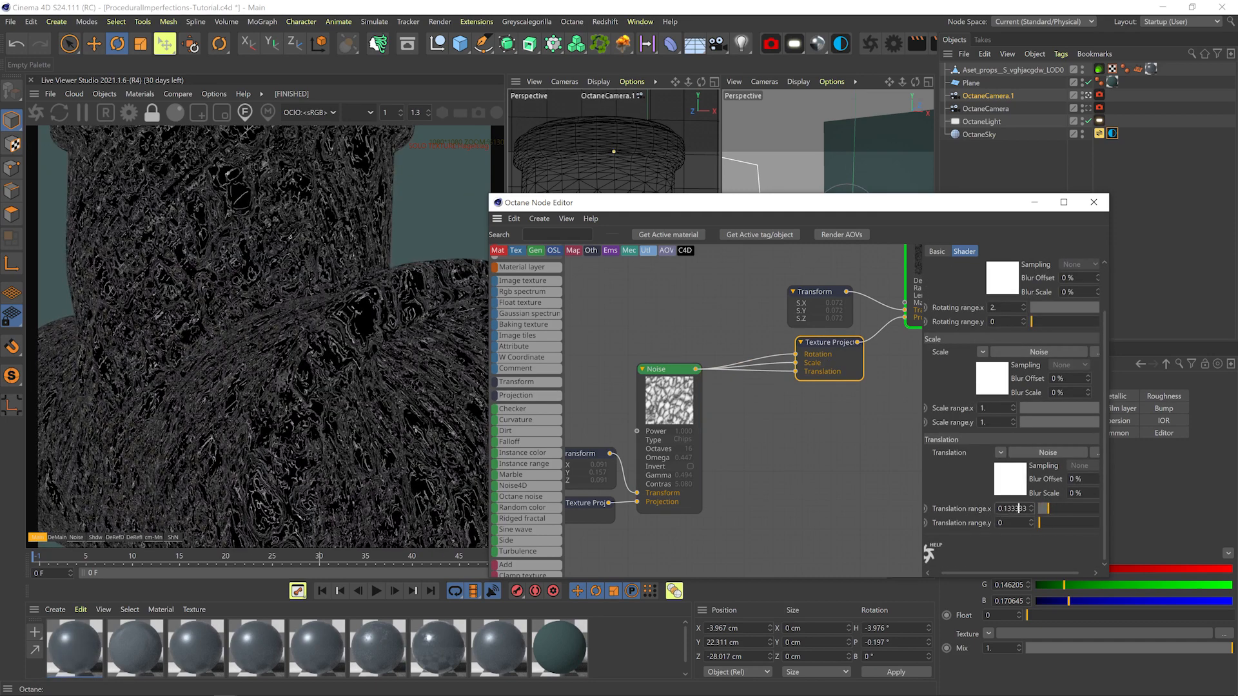
text(.05)
key(Return)
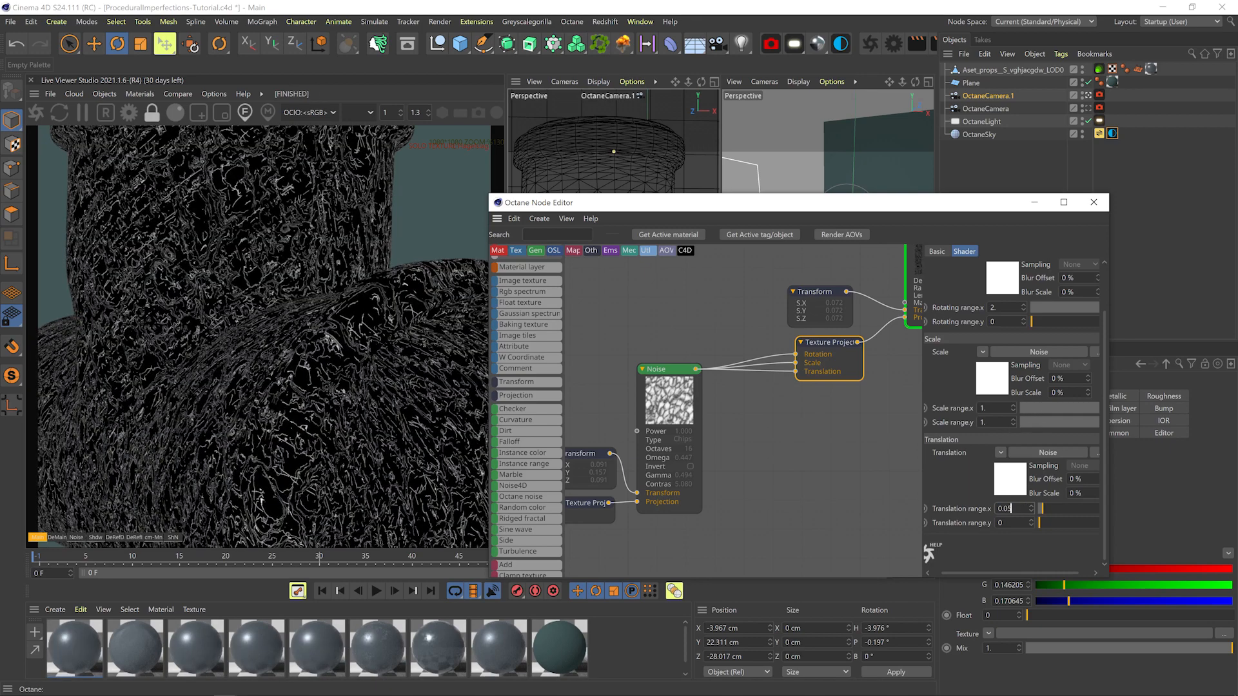
text(1)
key(Return)
drag(1015, 508, 912, 501)
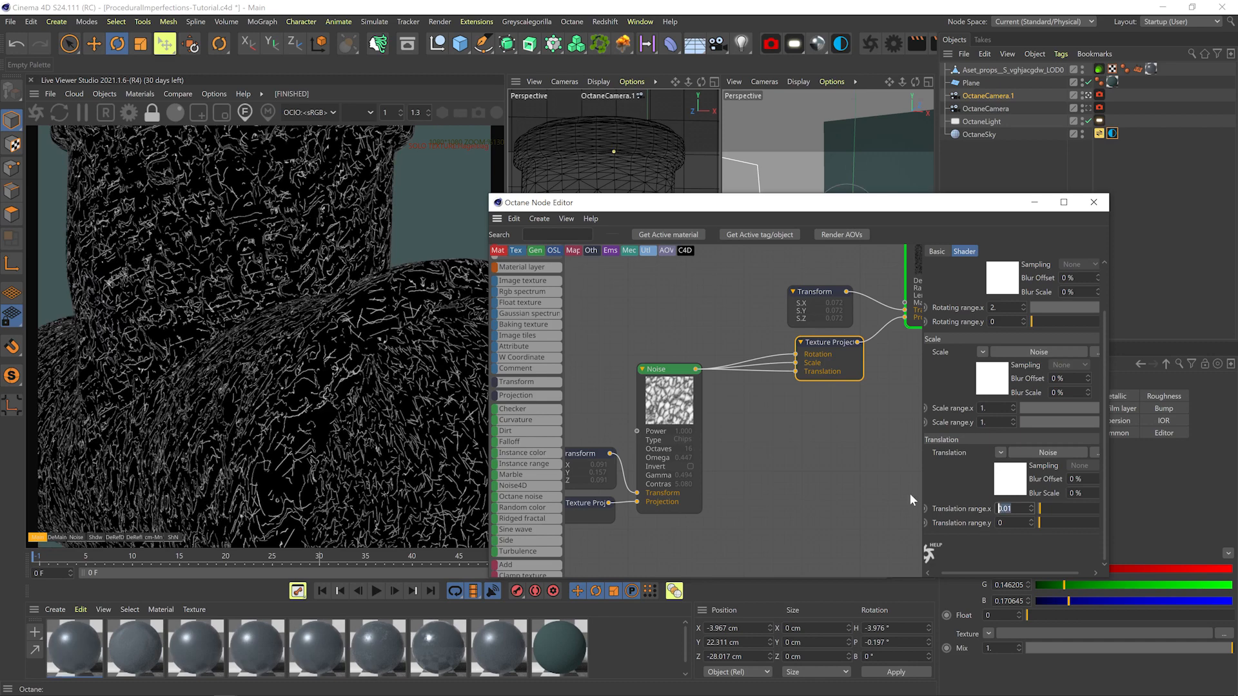
text(0)
key(Return)
text(.02)
key(Return)
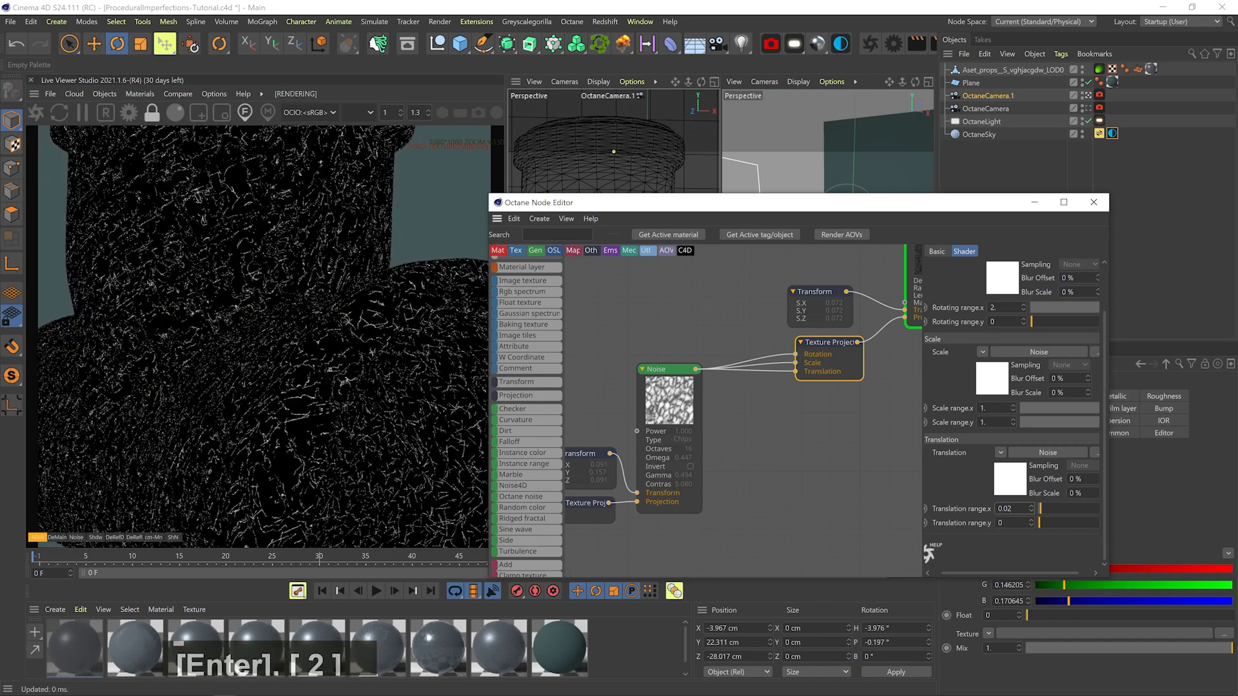
Insert a Gradient node between Hagelslag and the material's Bump, invert the gradient and preview it in solo mode
double_click(864, 407)
scroll(526, 477, down, 5)
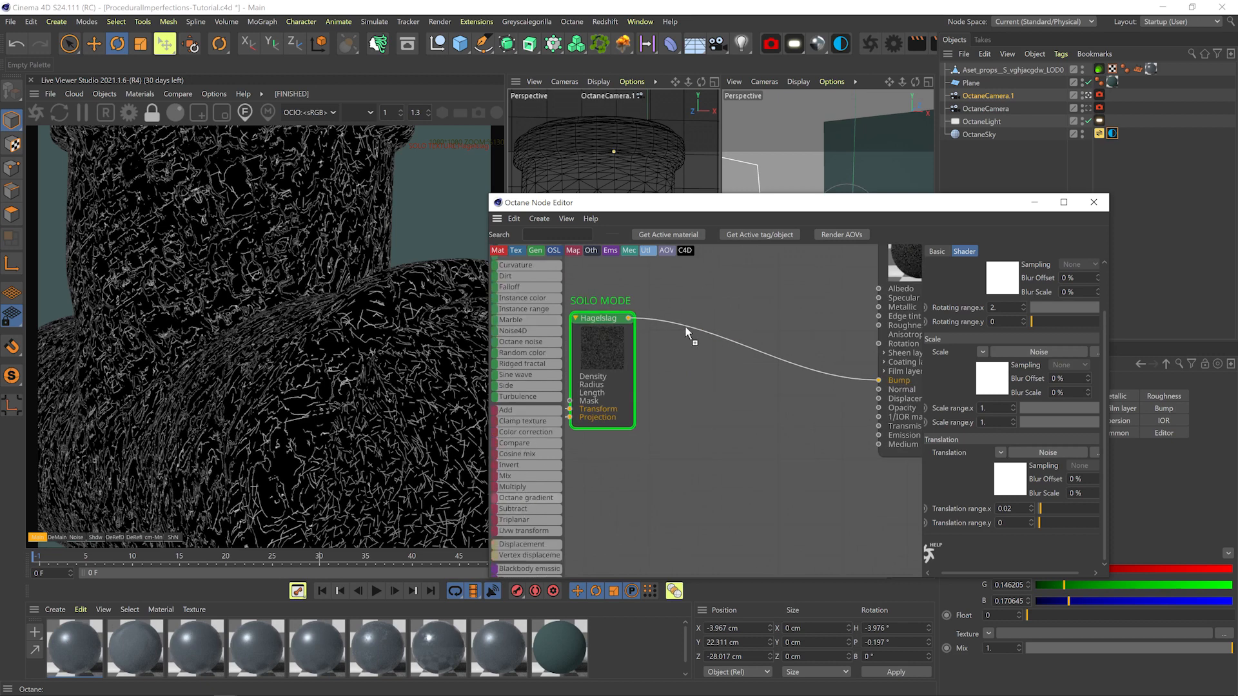
drag(685, 327, 685, 315)
right_click(1001, 421)
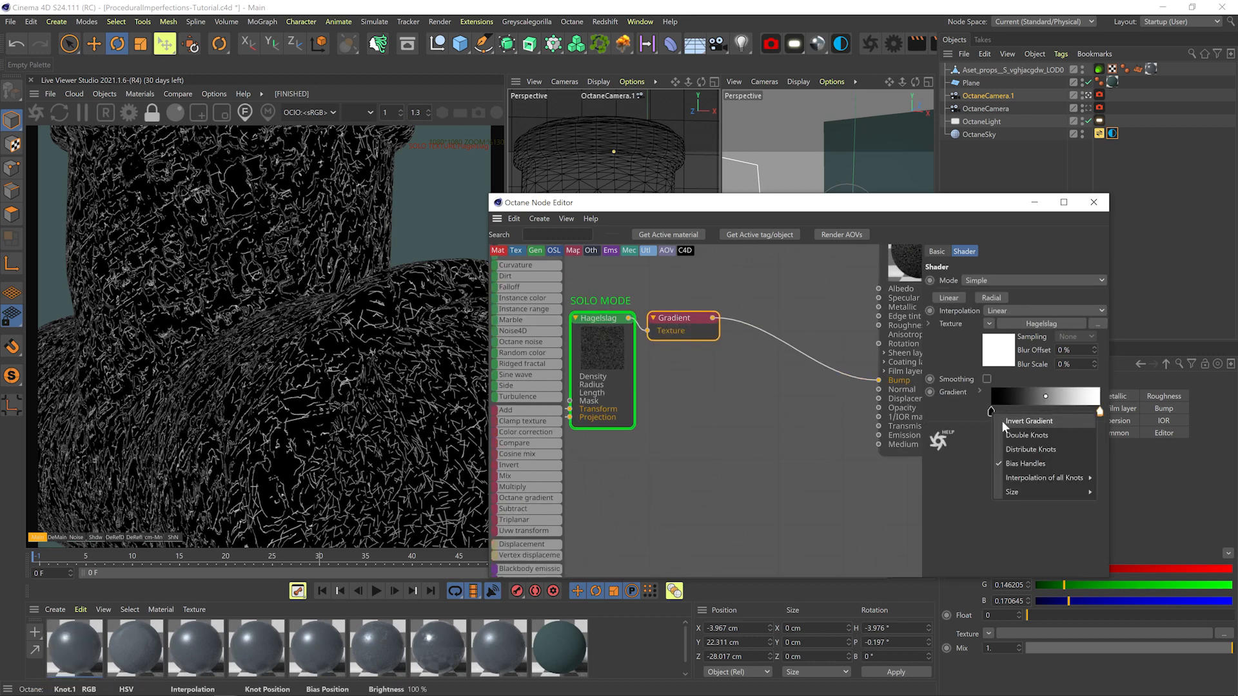
click(1001, 420)
click(706, 328)
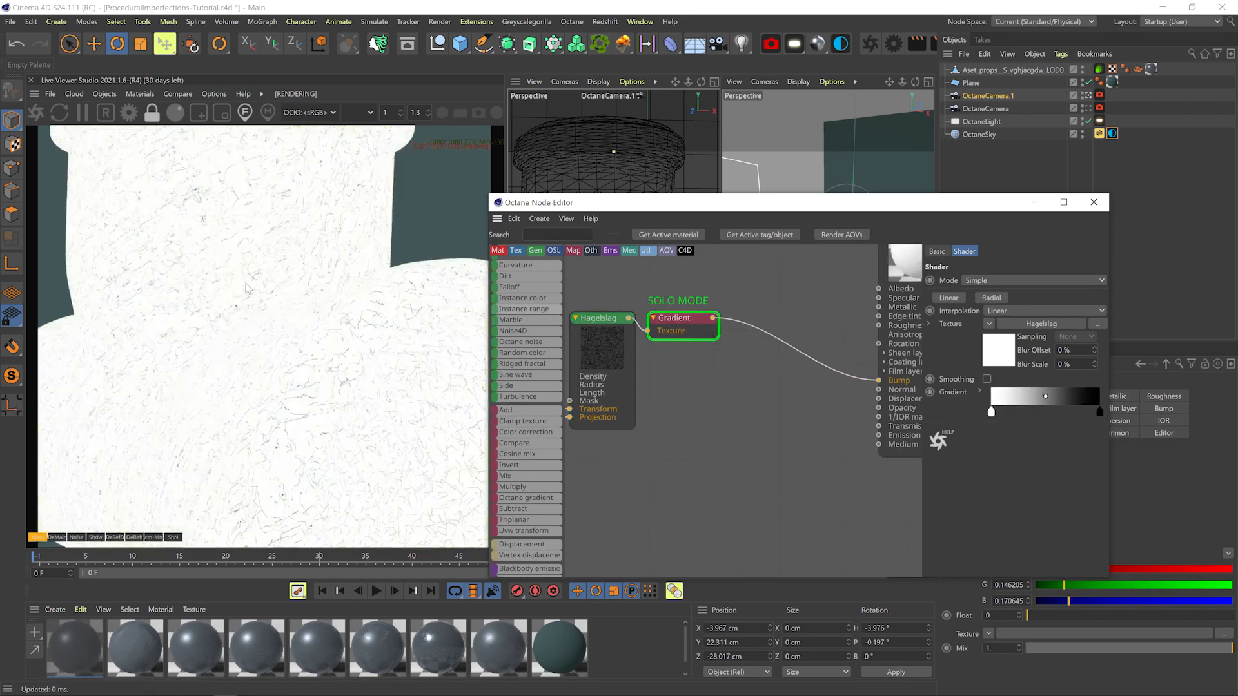
Move the gradient's black knot to slightly before the middle of the ramp and turn off solo mode
drag(1100, 411, 1039, 402)
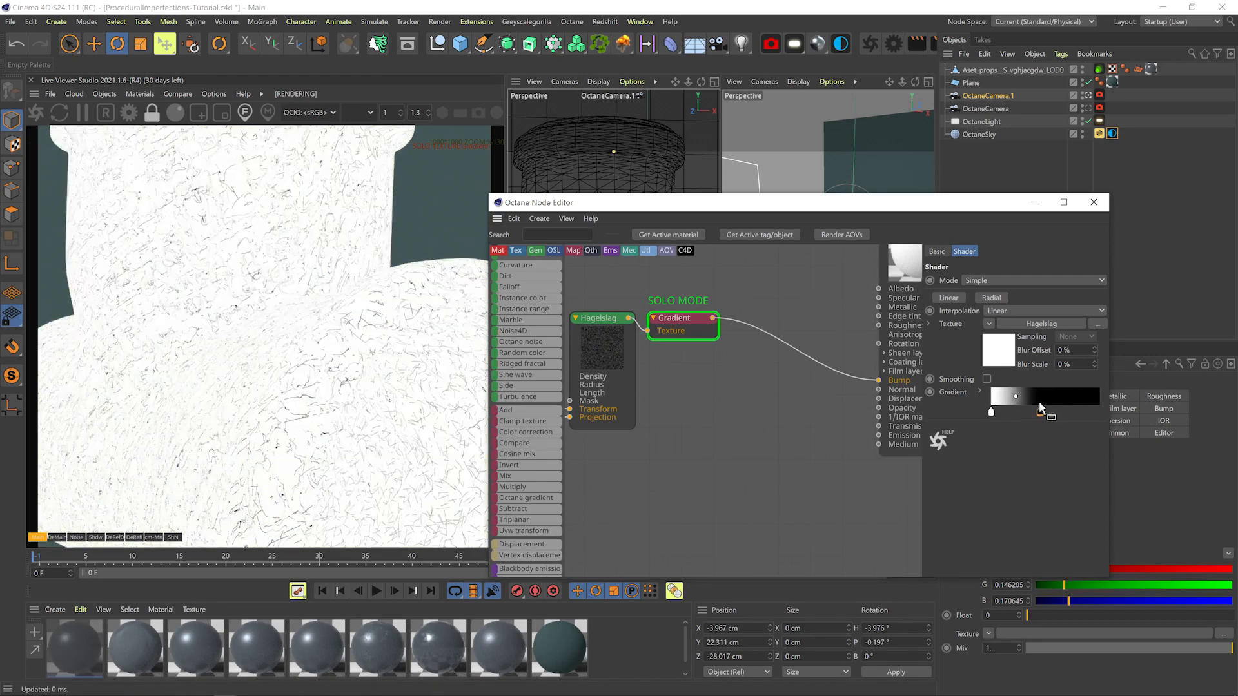
right_click(679, 324)
click(693, 333)
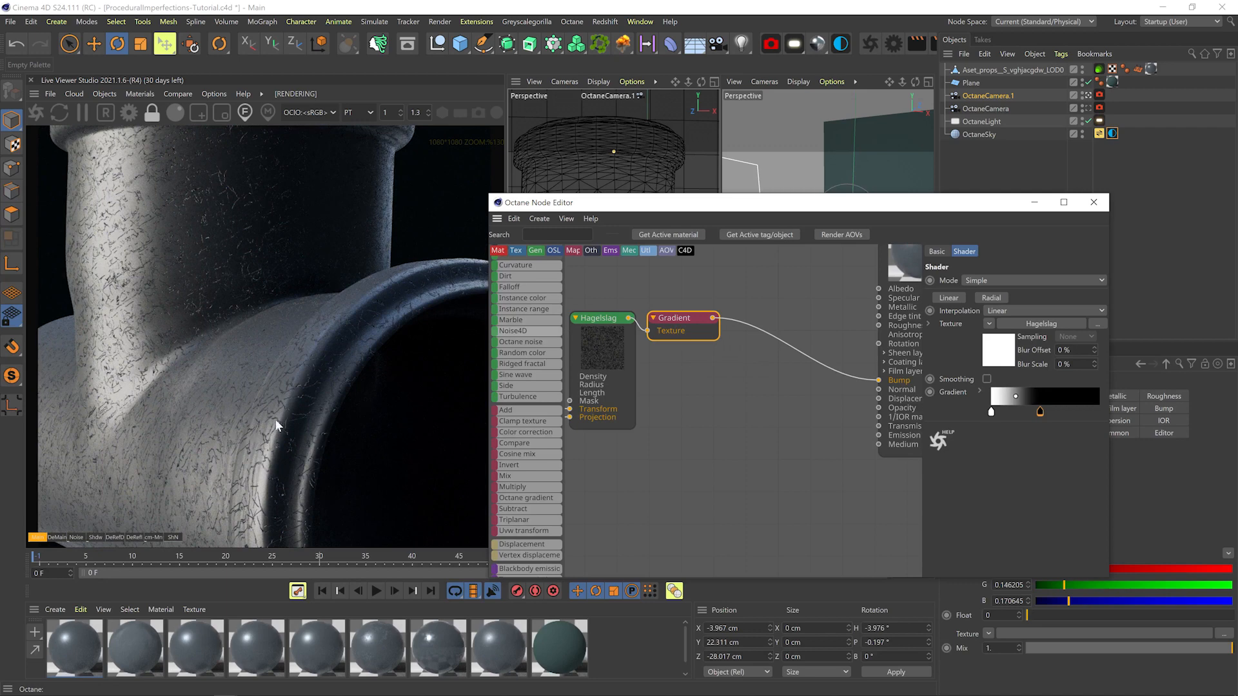
Set Hagelslag's Sprinkle length to 0.4 and view the render through OctaneCamera
click(608, 354)
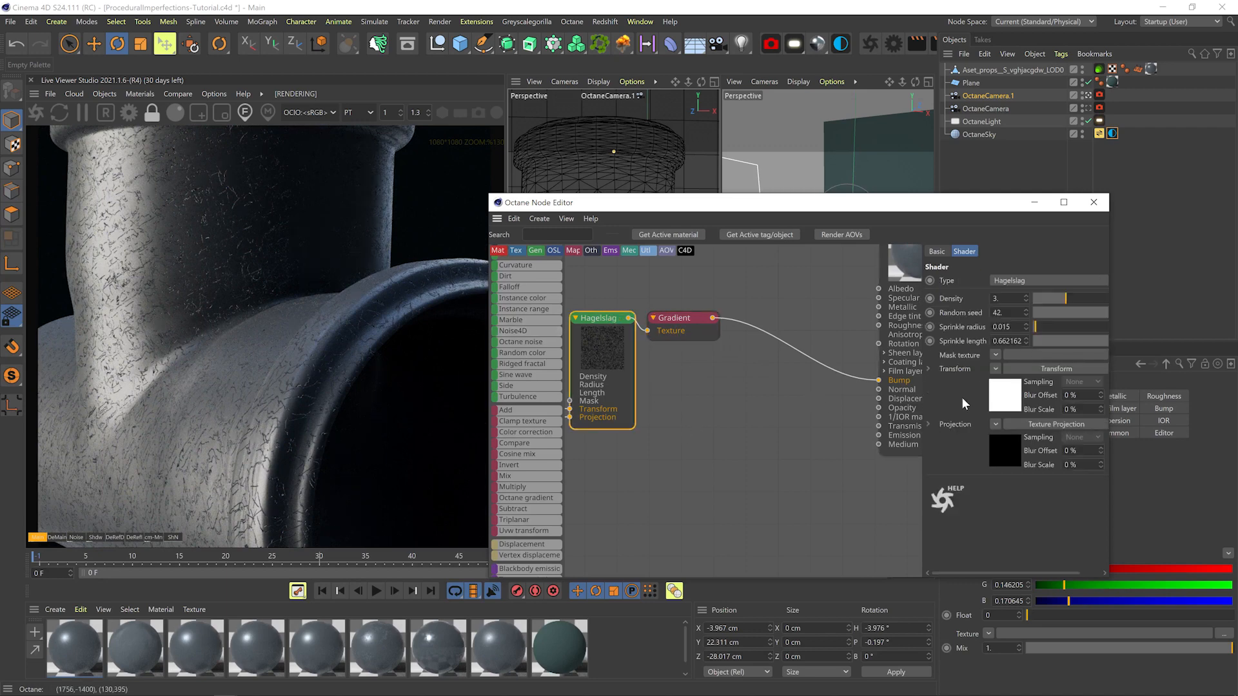
text(0.4)
key(Return)
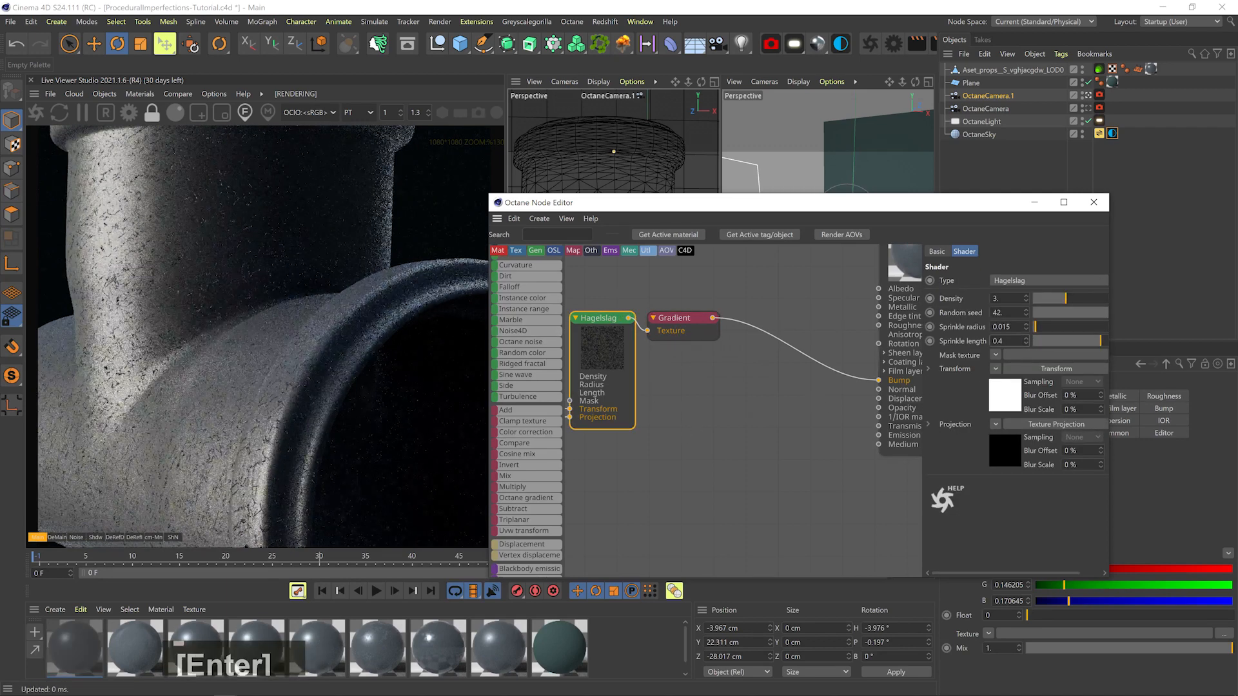
click(1099, 109)
click(1100, 109)
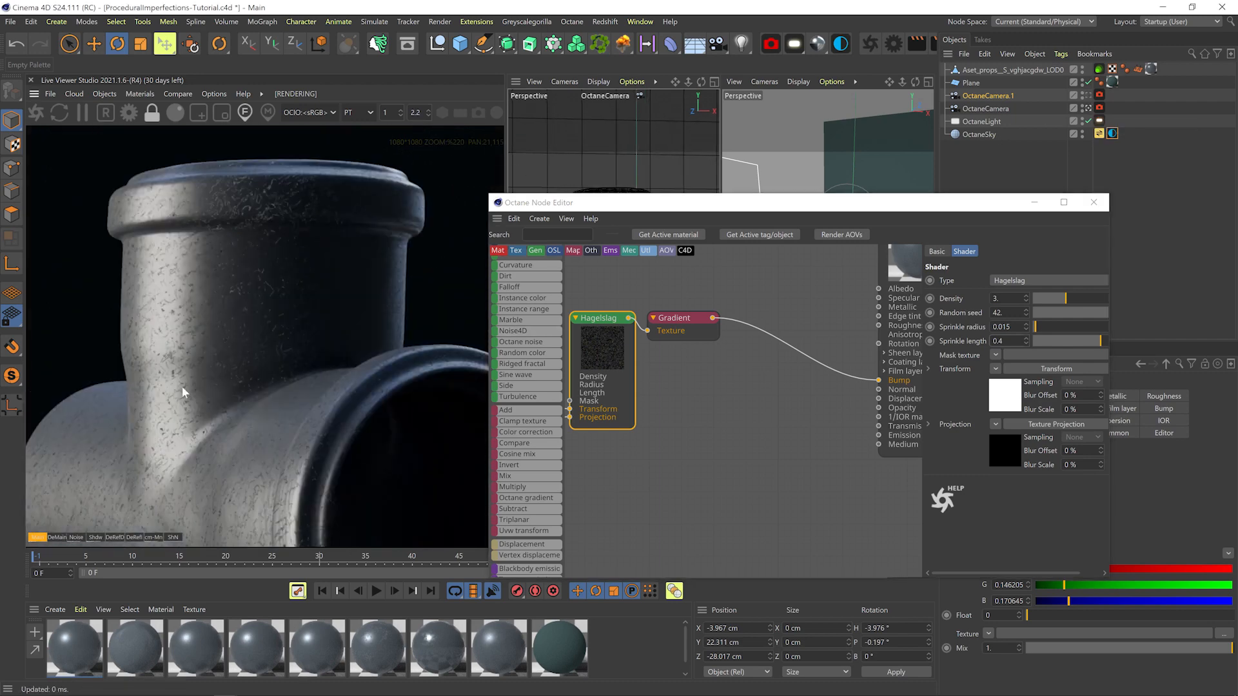
click(1099, 108)
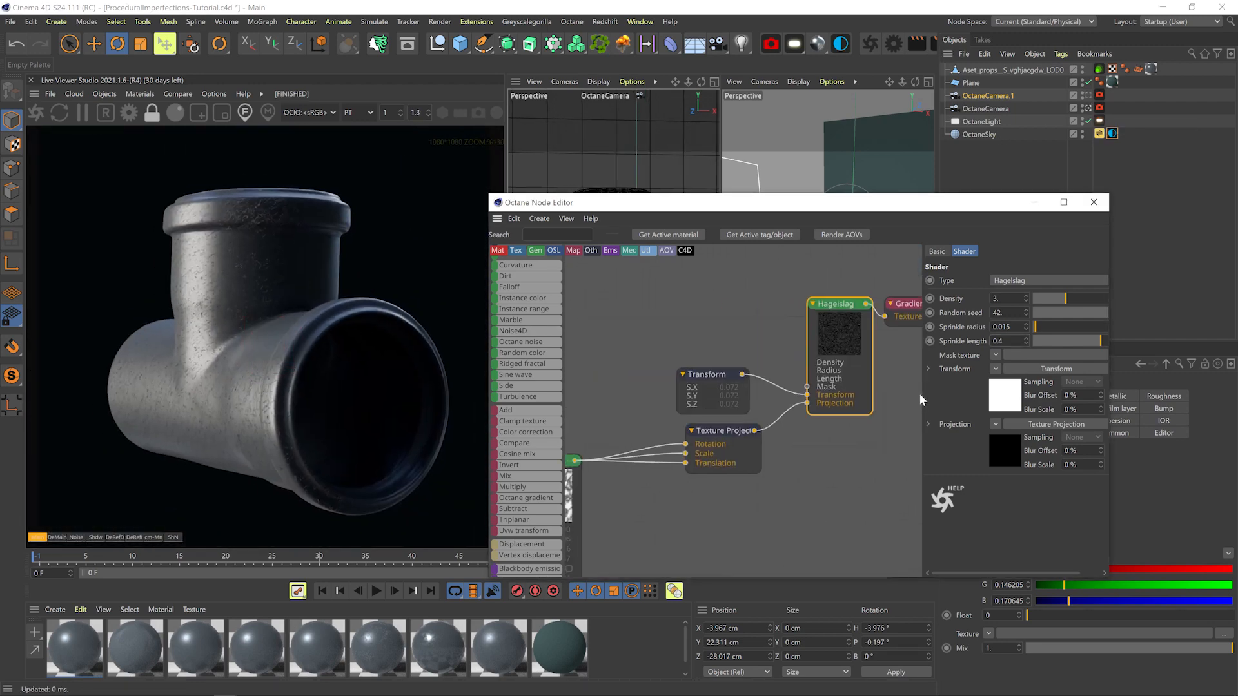
Branch a Uvw Transform node off the Noise node and connect its output to Hagelslag's Mask
click(708, 390)
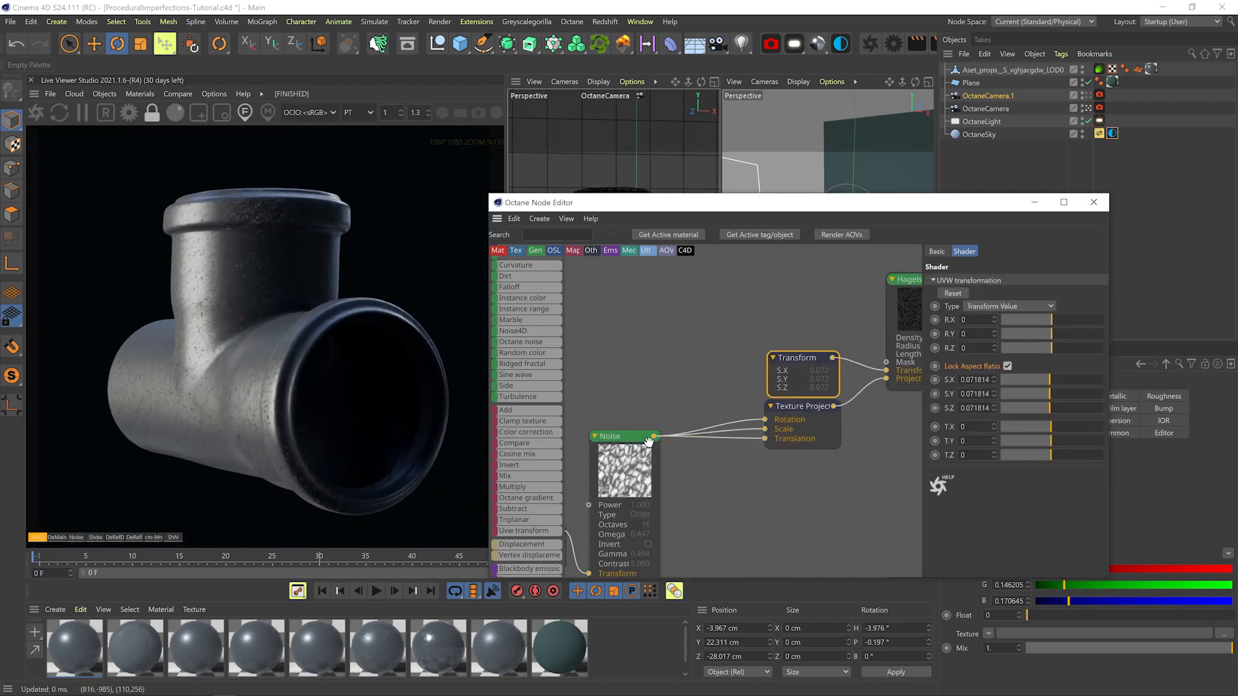
drag(655, 437, 696, 311)
text(uvw)
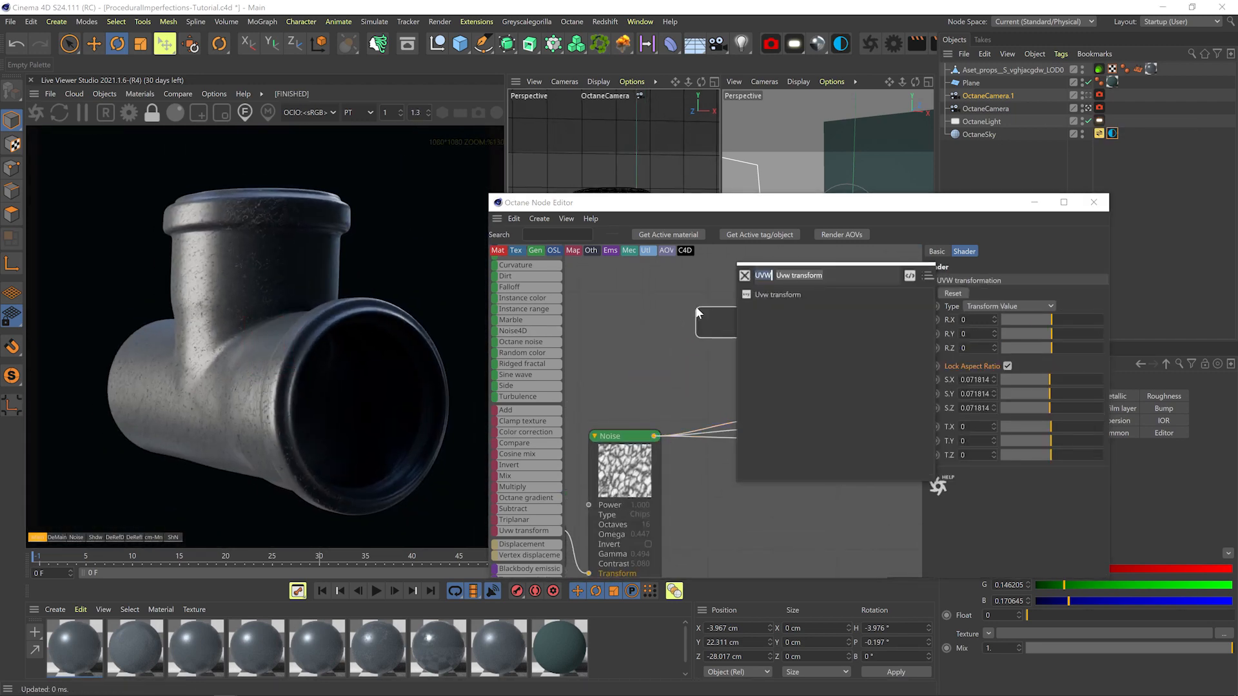
key(Return)
middle_drag(748, 326, 654, 387)
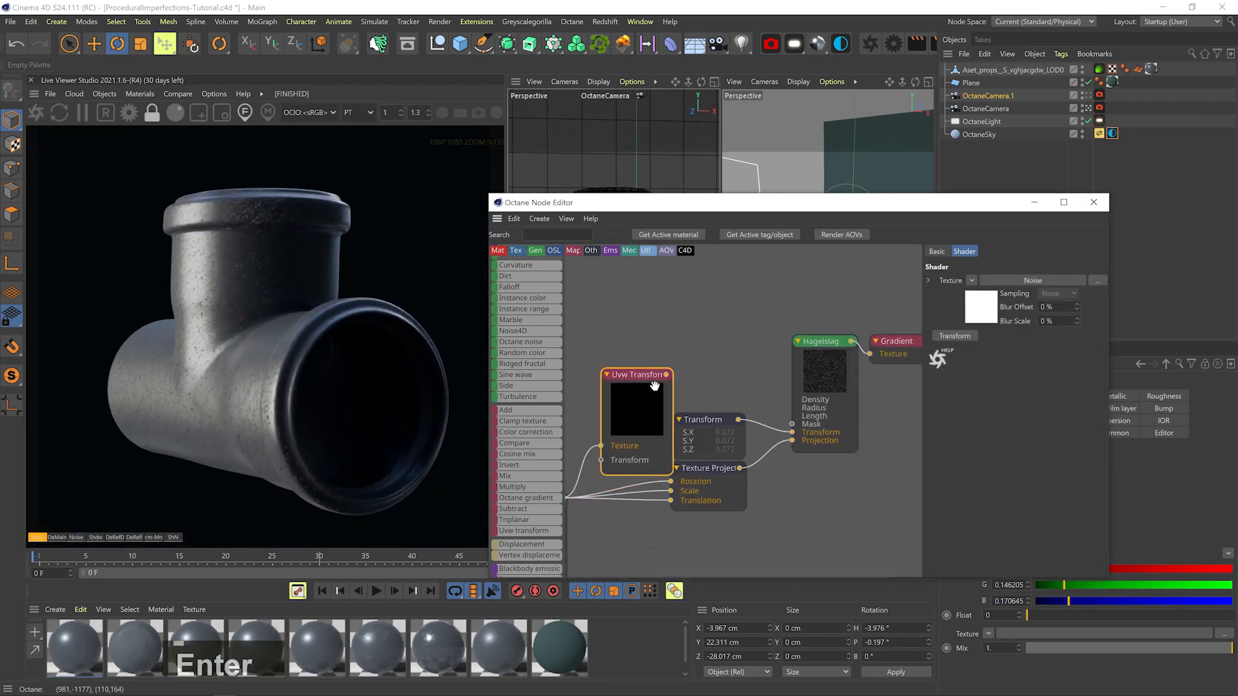
drag(632, 404, 792, 424)
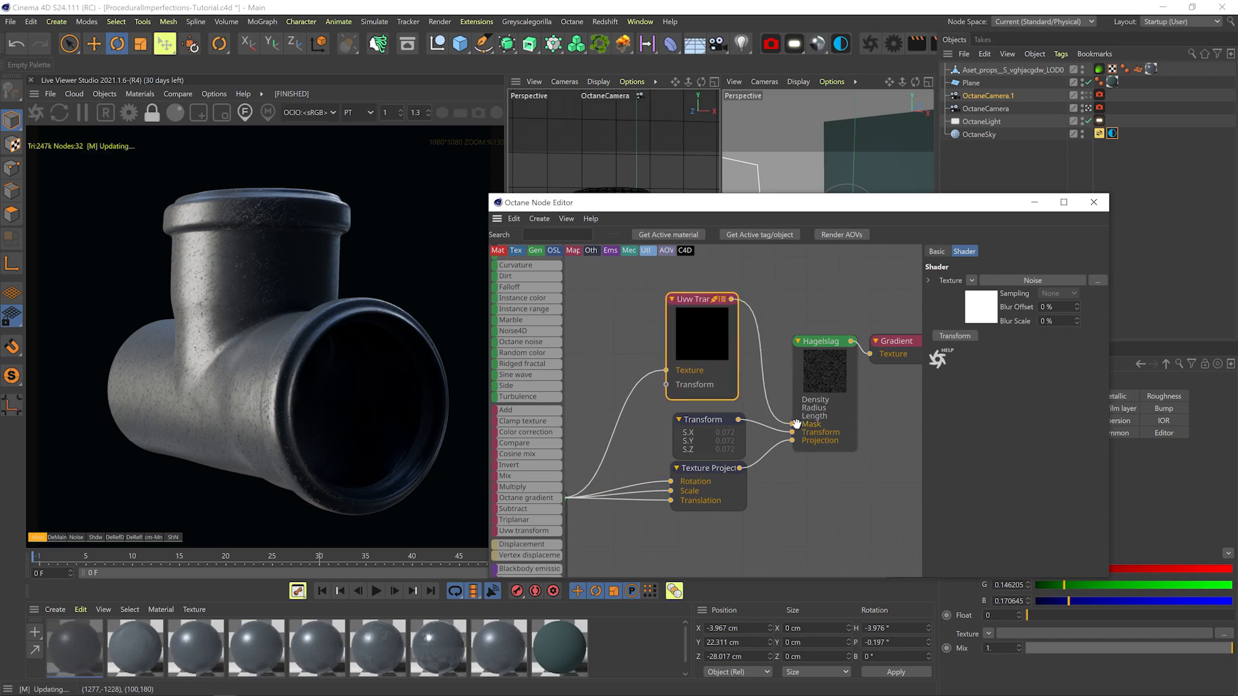
Add a Transform to the Uvw Transform node, solo the node and scale the noise proportionally to about 0.287 in X
click(955, 335)
right_click(723, 328)
click(746, 335)
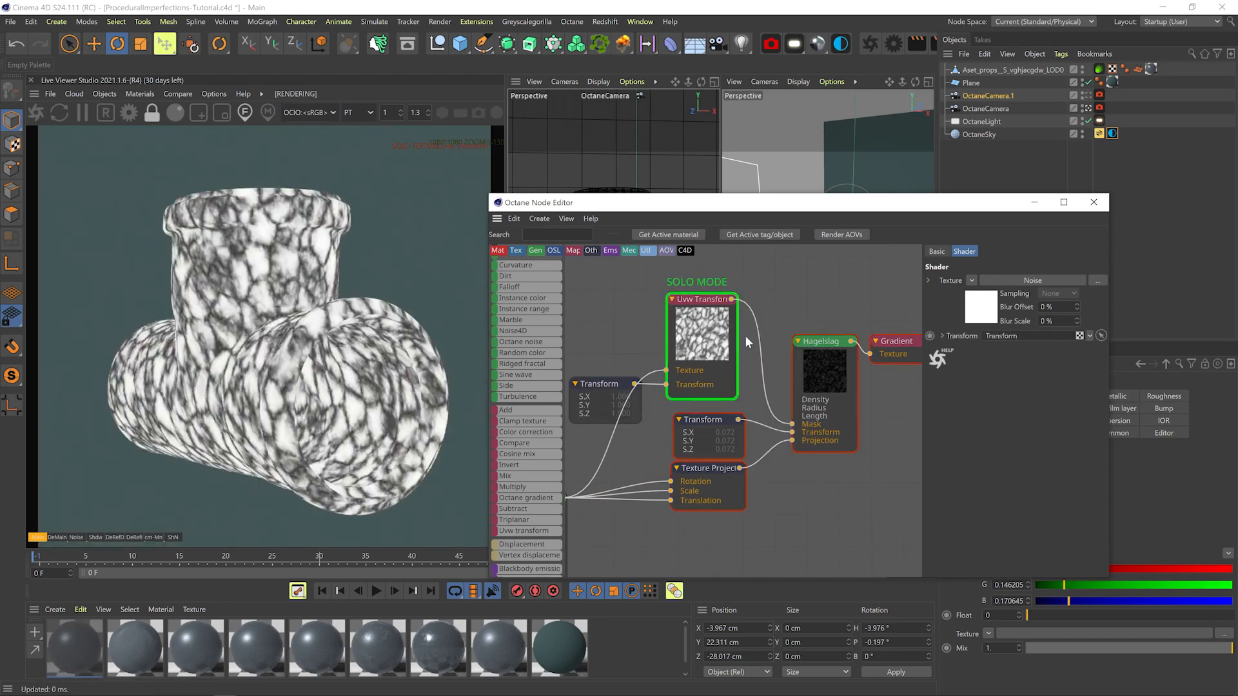
click(604, 383)
drag(1054, 380, 1062, 380)
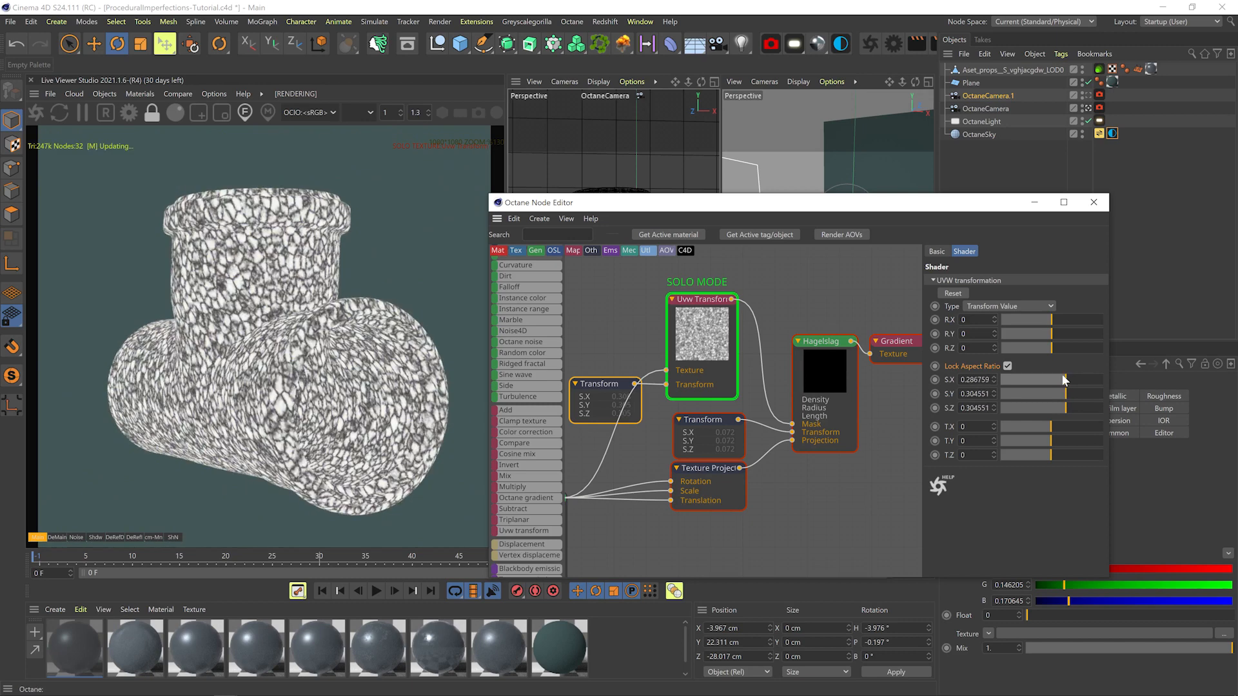
Preview the masked Hagelslag node in solo mode, and turn solo mode off to show the full material
right_click(803, 344)
click(825, 352)
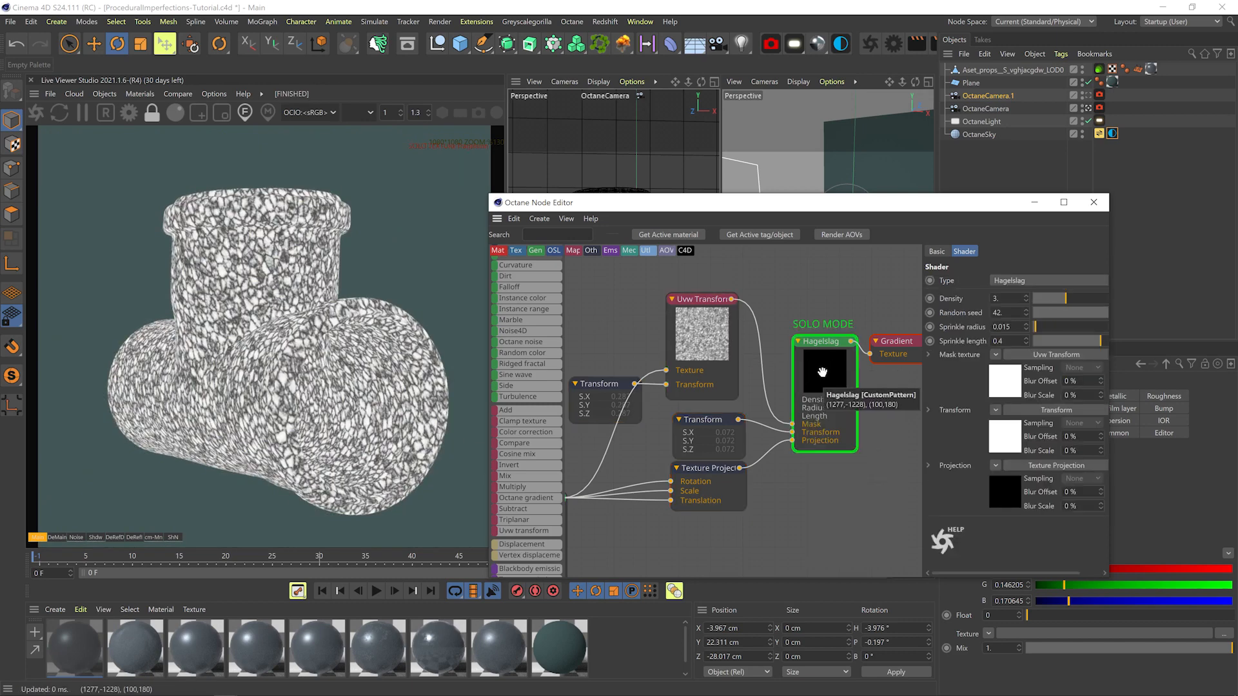
right_click(814, 370)
click(833, 385)
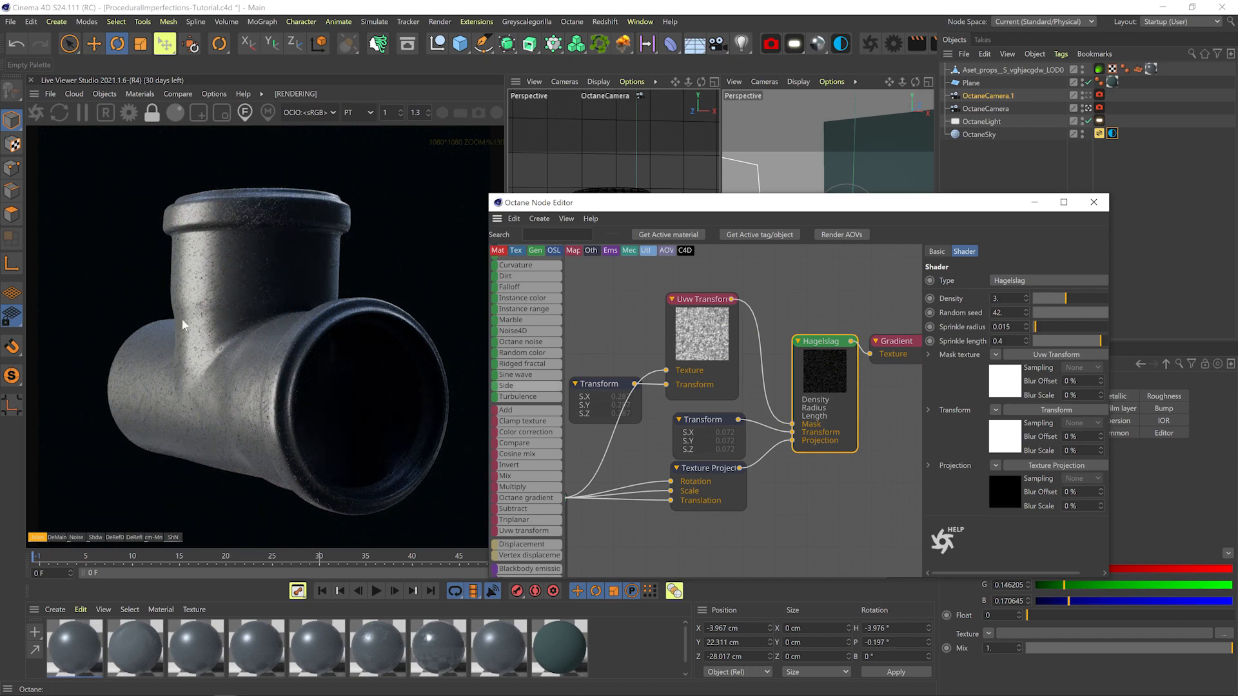
View the render through OctaneCamera.1, try 0.03 for the Texture Projection's Translation range X, and set it to 0.1
click(1088, 96)
drag(1065, 299, 1101, 299)
click(1056, 466)
scroll(1051, 429, down, 3)
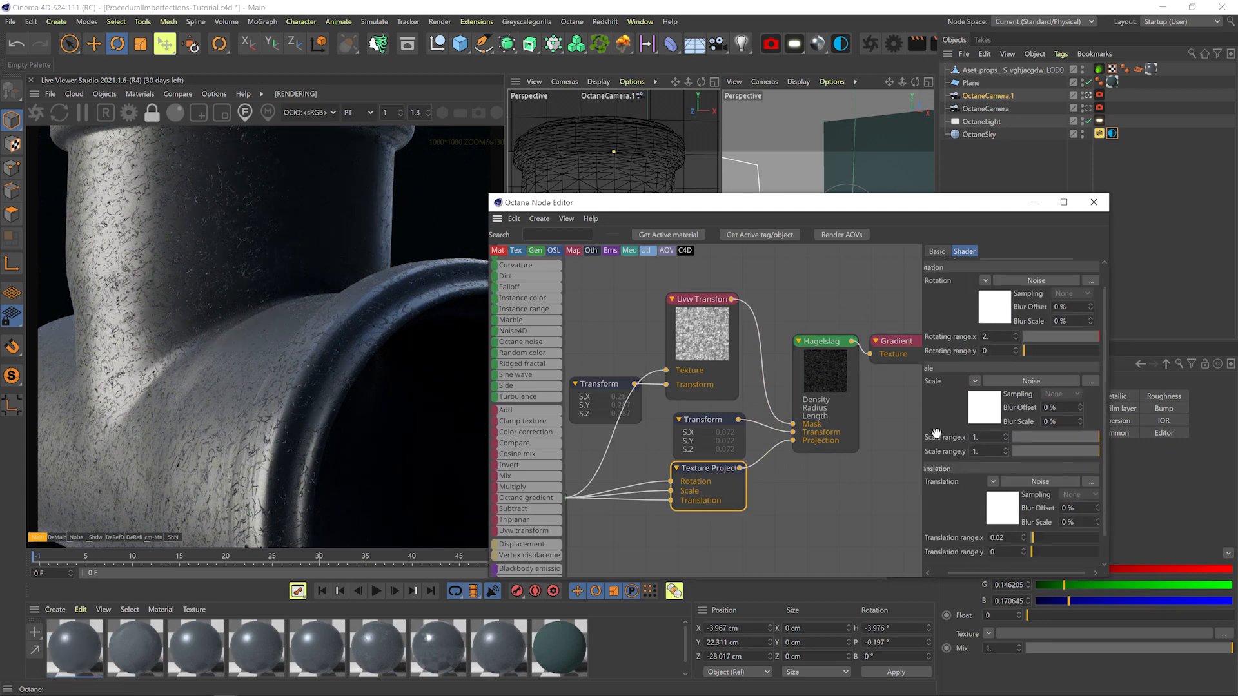
key(BackSpace)
text(3)
key(Return)
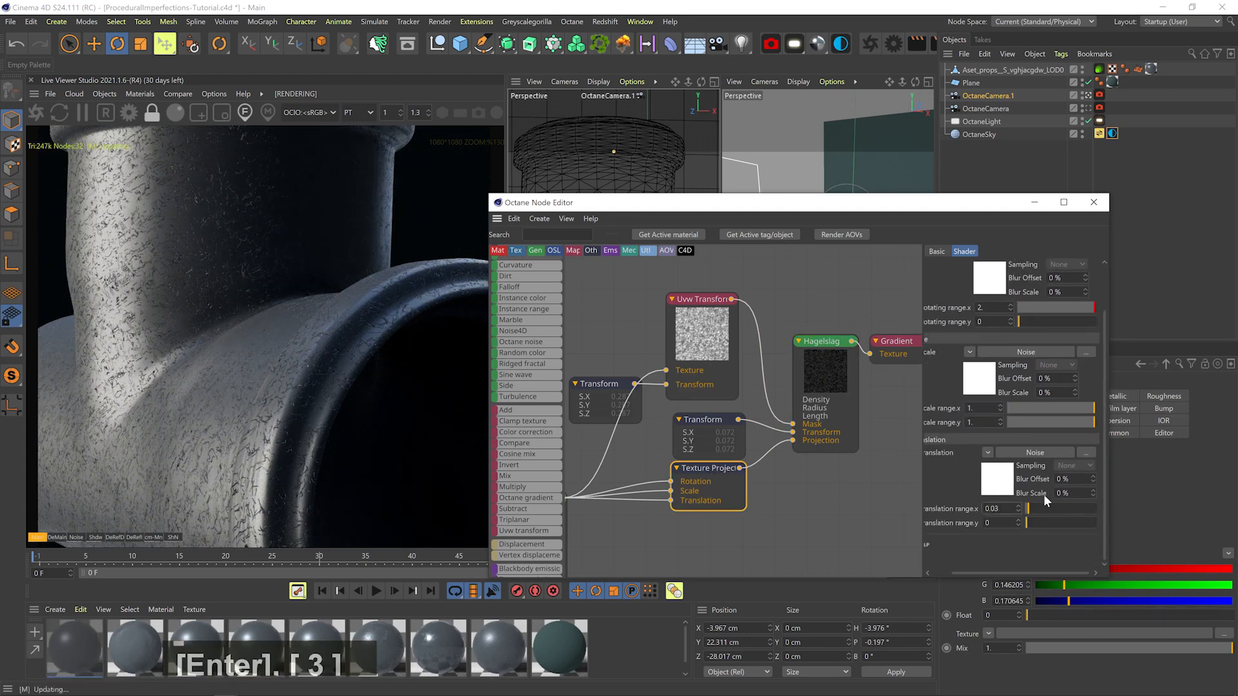
key(BackSpace)
key(BackSpace)
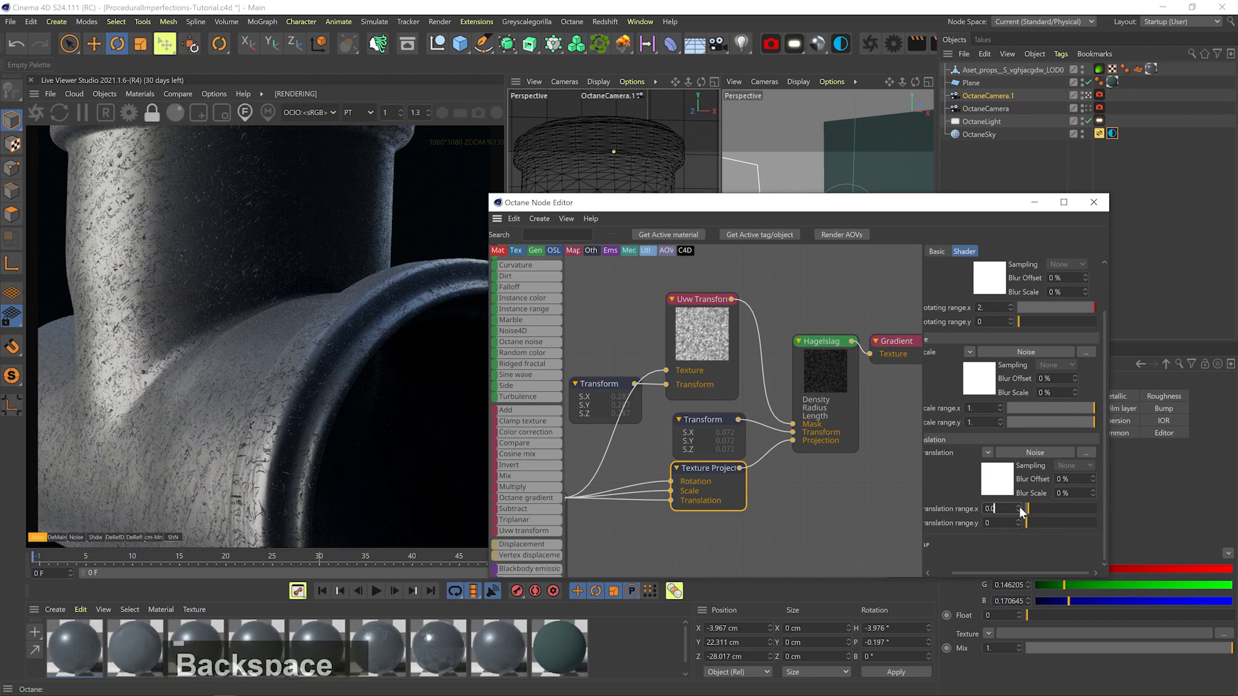
text(1)
key(Return)
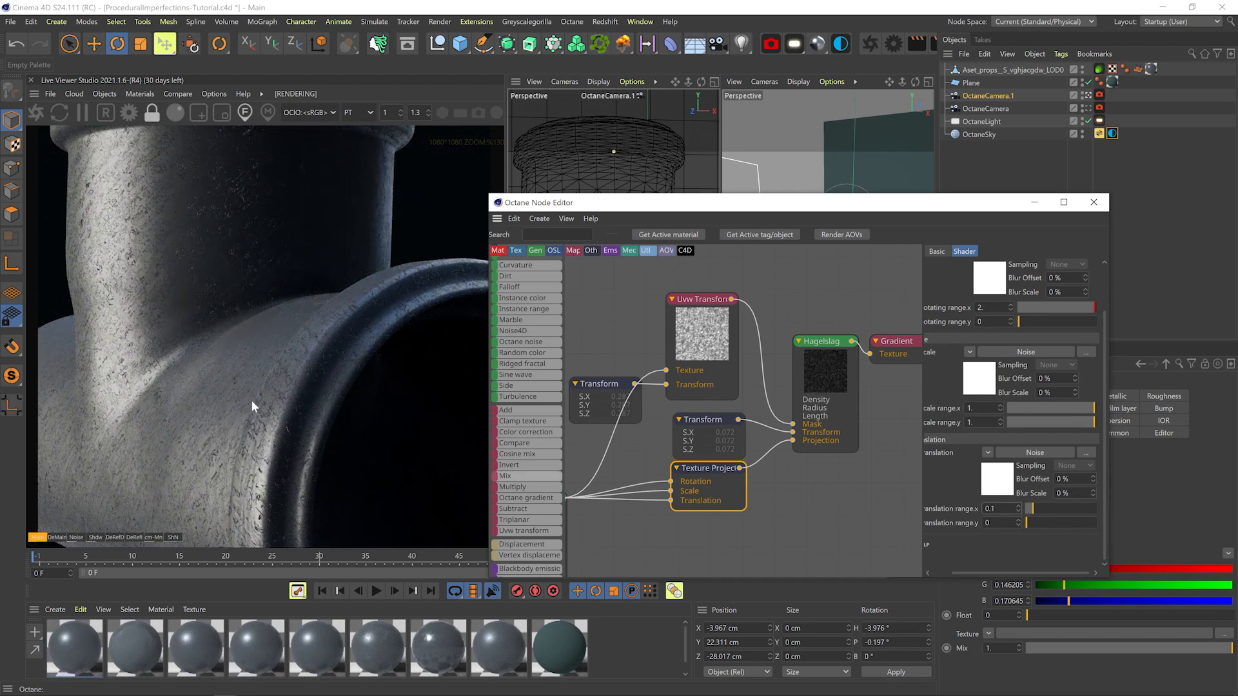
Duplicate the pipe's material in the material list and save the project
scroll(135, 381, down, 2)
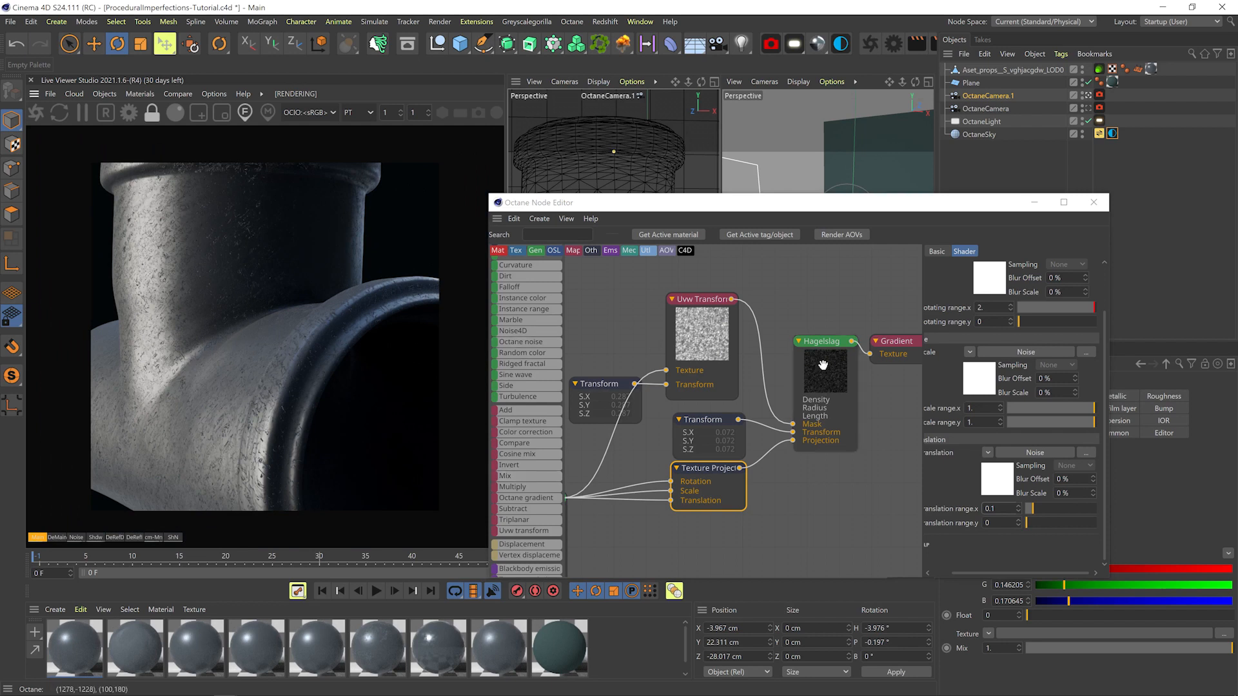
scroll(800, 354, down, 1)
scroll(800, 354, down, 2)
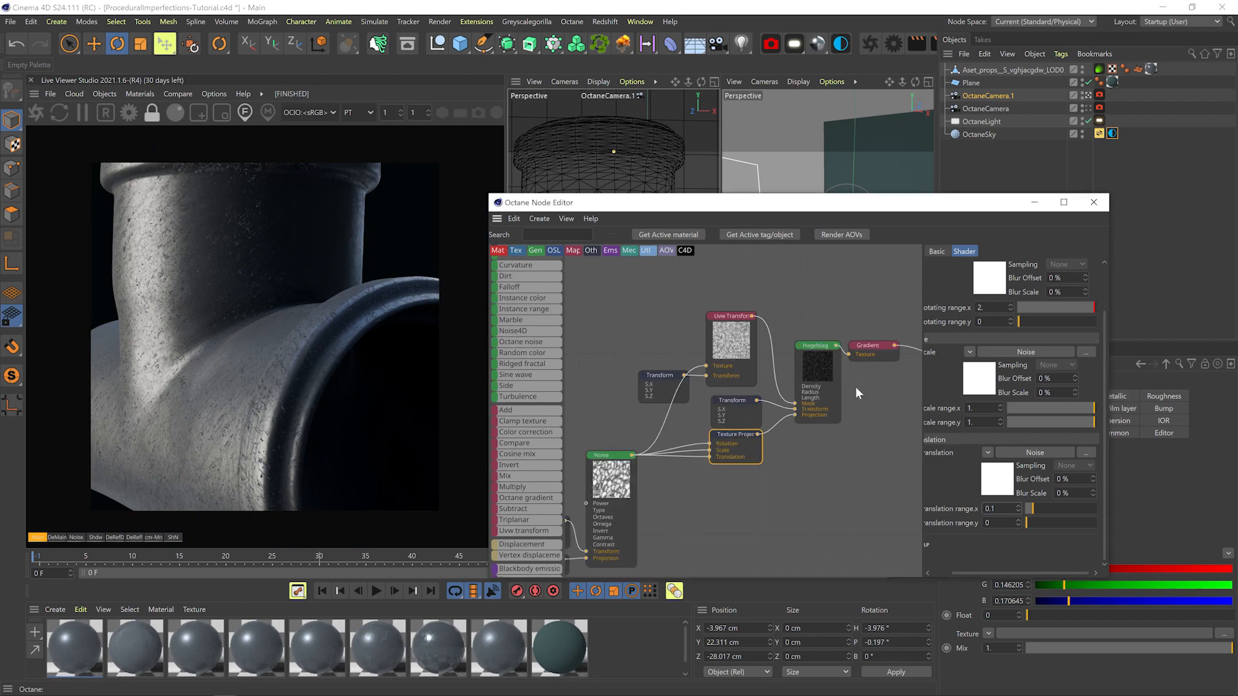
middle_drag(855, 386, 740, 410)
scroll(740, 410, down, 3)
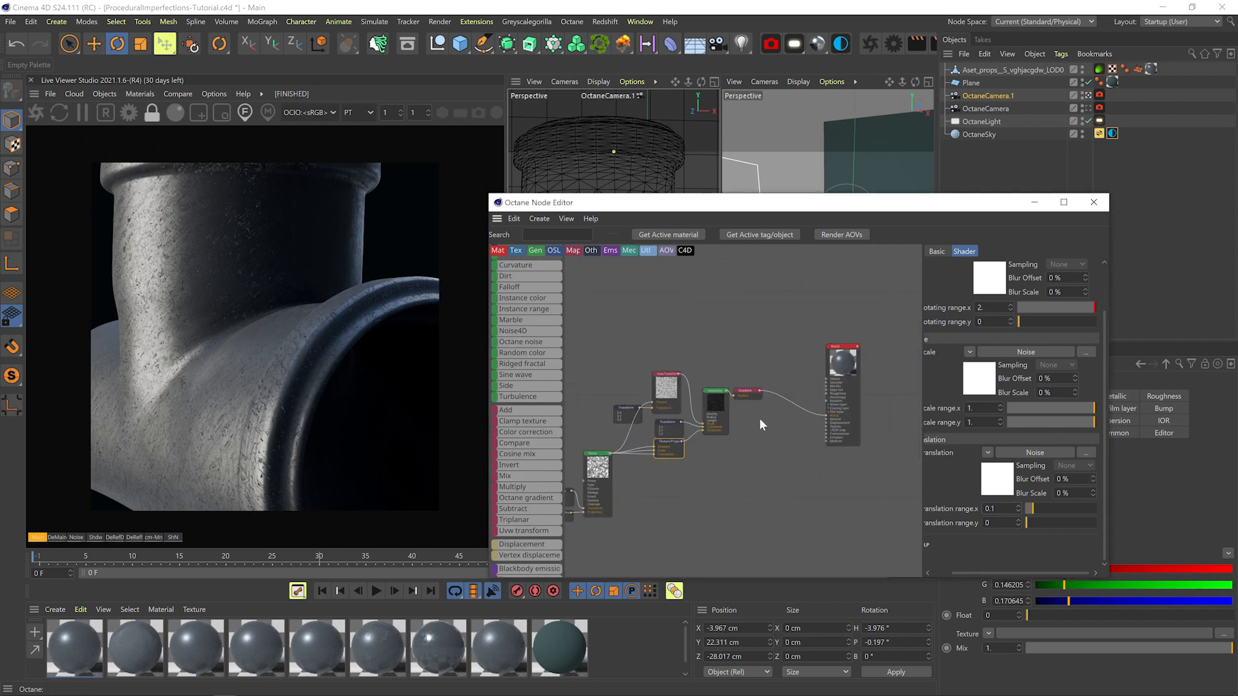
ctrl+alt+drag(63, 643, 108, 648)
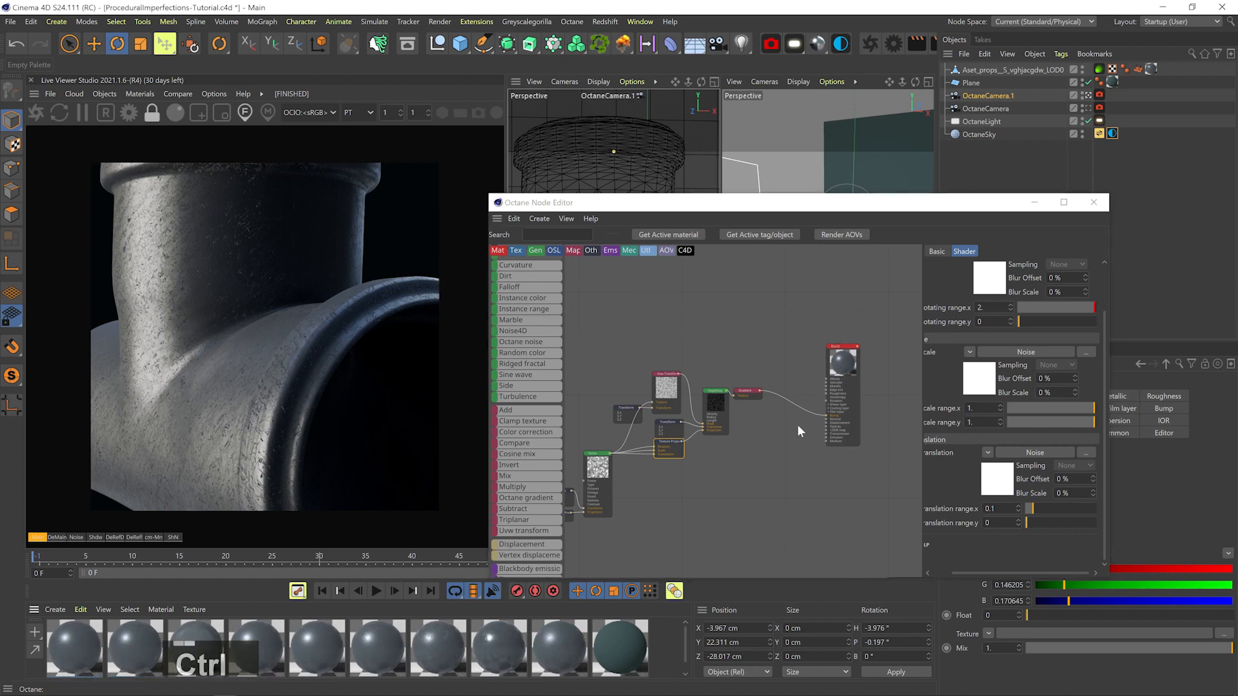
key(ctrl+s)
Set the scale of Hagelslag's Transform proportionally to about 0.464 and show Hagelslag's settings
scroll(756, 424, up, 3)
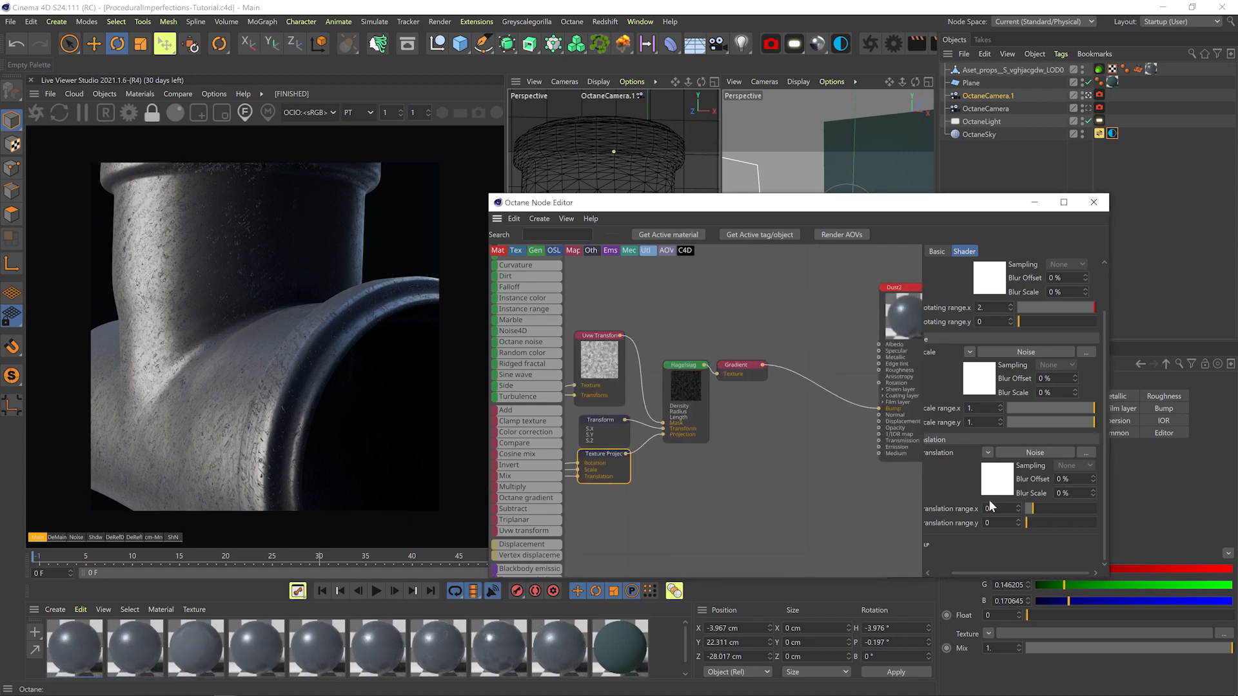
middle_drag(590, 438, 645, 464)
click(642, 461)
drag(1055, 378, 1067, 379)
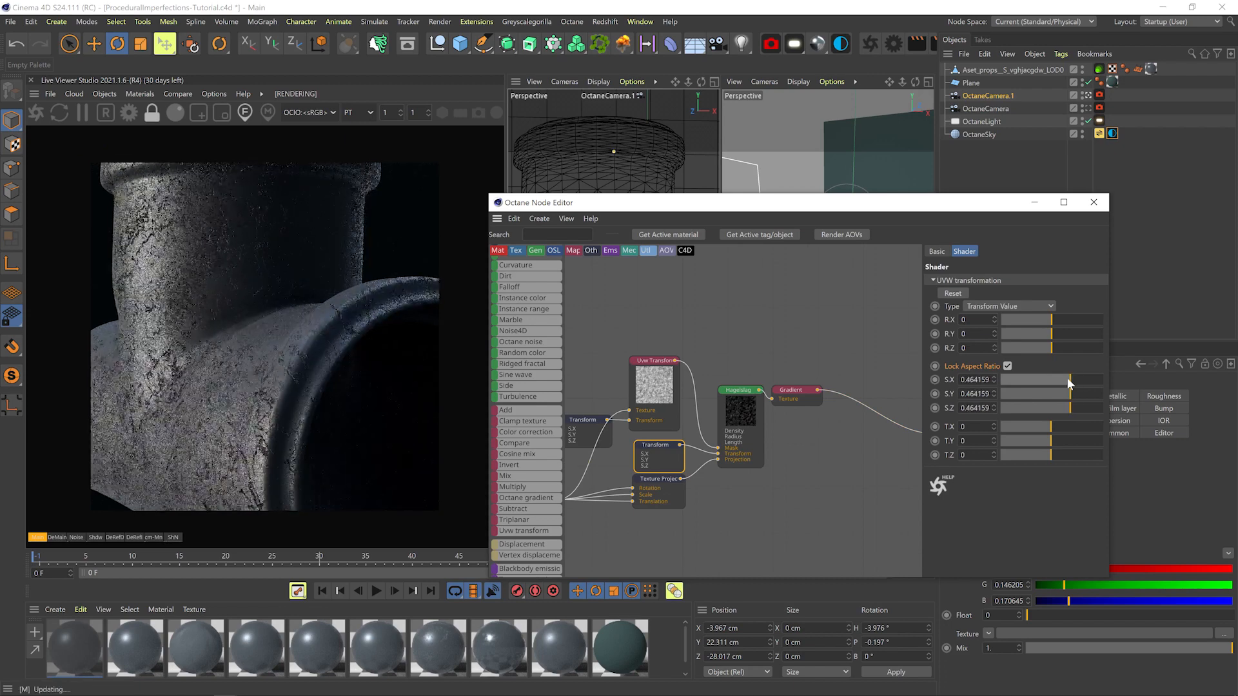
click(741, 412)
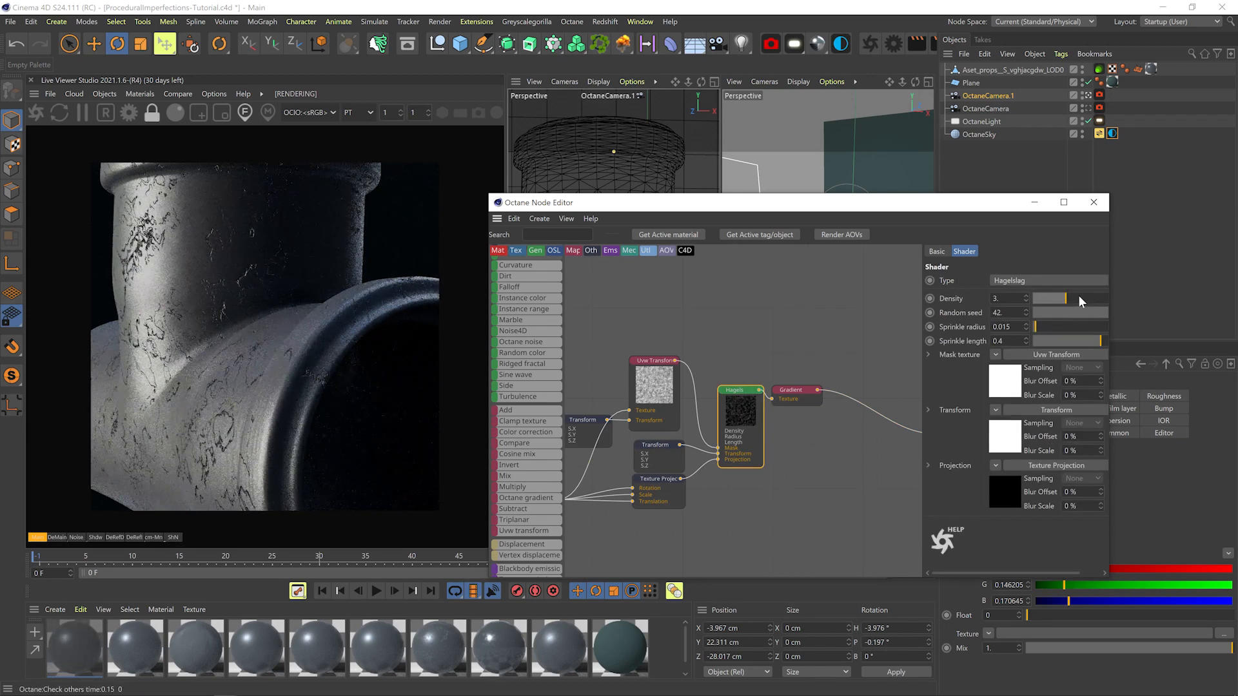
Set the Texture Projection's Rotating range X to 1, and readjust its Translation range X after trying 0.03
click(658, 491)
key(BackSpace)
text(03)
key(Return)
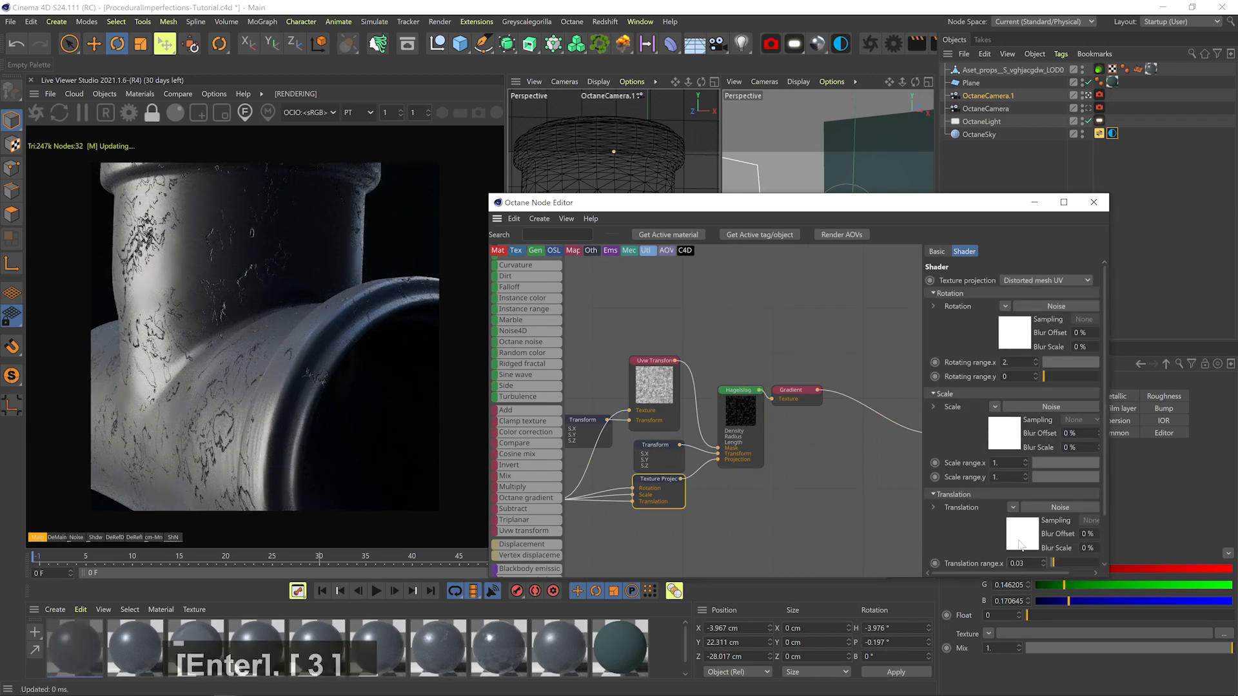
drag(1019, 363, 907, 373)
text(1)
key(Return)
middle_drag(974, 519, 968, 489)
drag(1014, 534, 1060, 527)
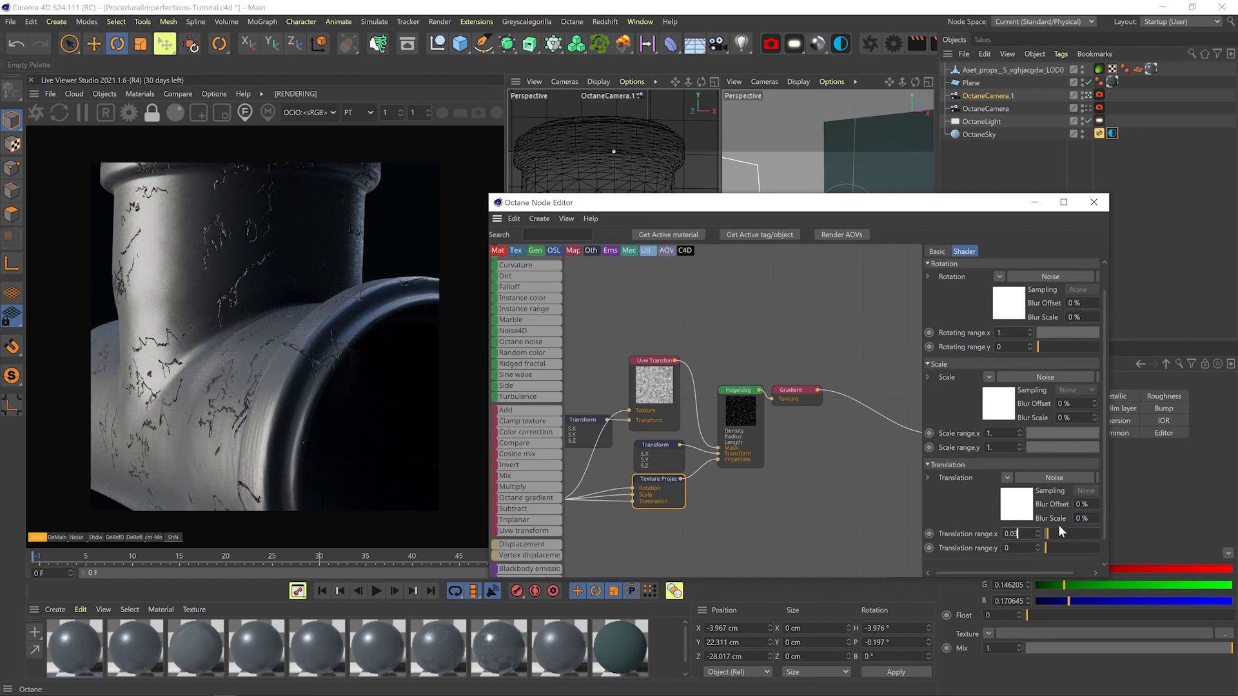
text(15)
key(Return)
Lower the Noise node's Contrast to about 0.338
middle_drag(784, 543, 959, 476)
click(706, 455)
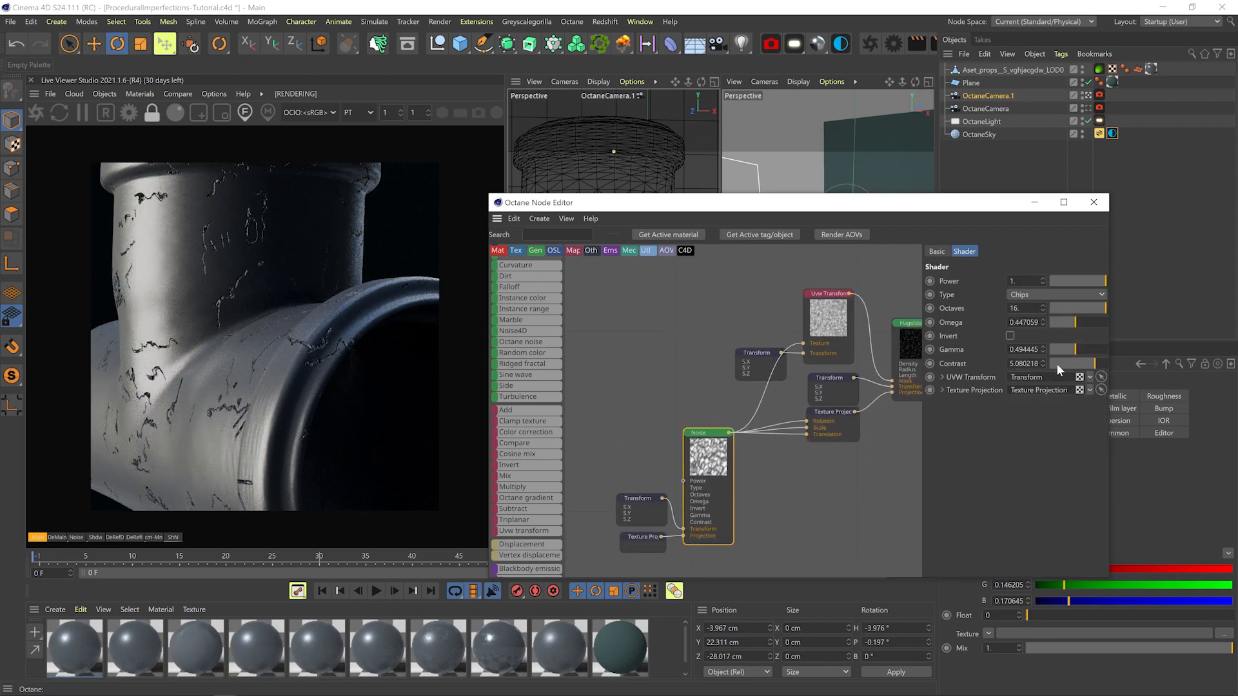
drag(1087, 365, 1080, 365)
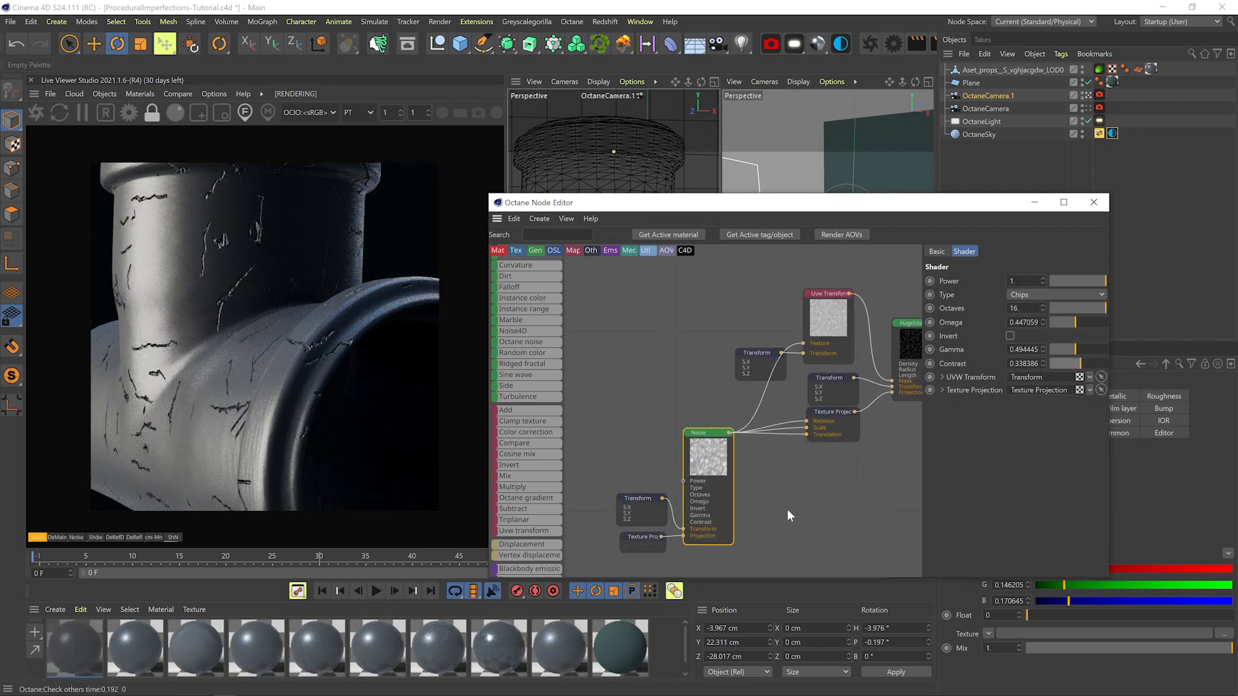
Set Hagelslag's Sprinkle radius to 0.005
middle_drag(810, 384, 677, 438)
click(782, 397)
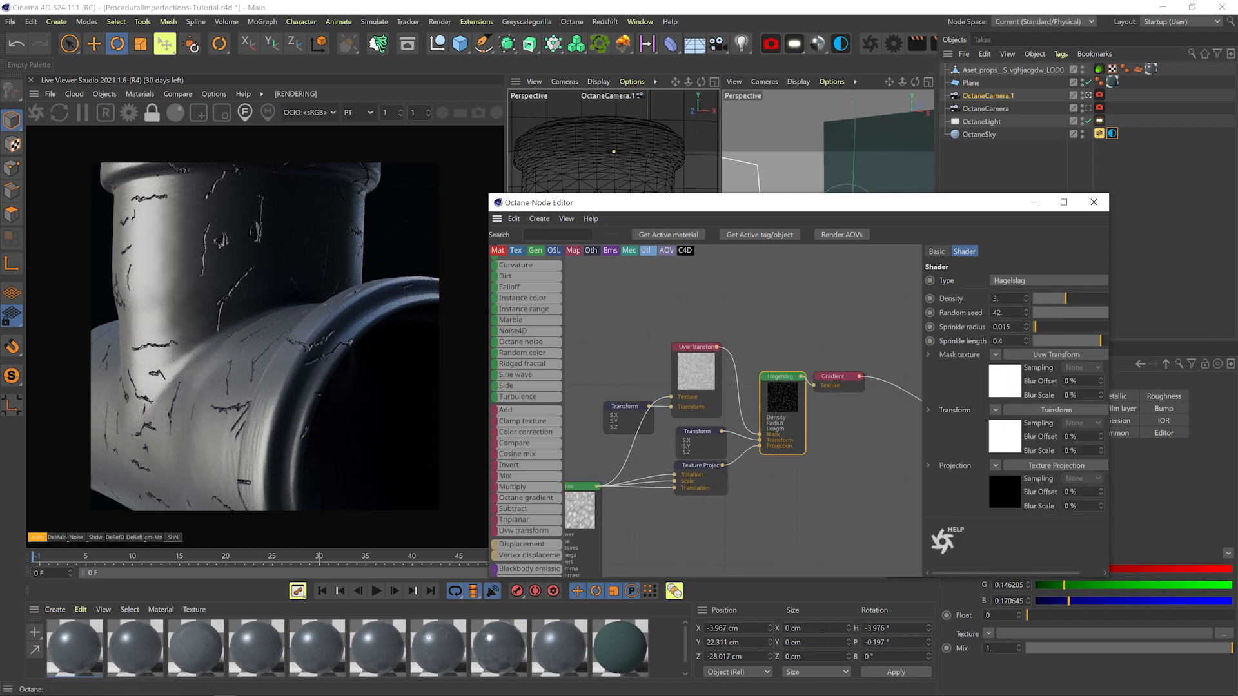
key(BackSpace)
key(BackSpace)
text(05)
key(Return)
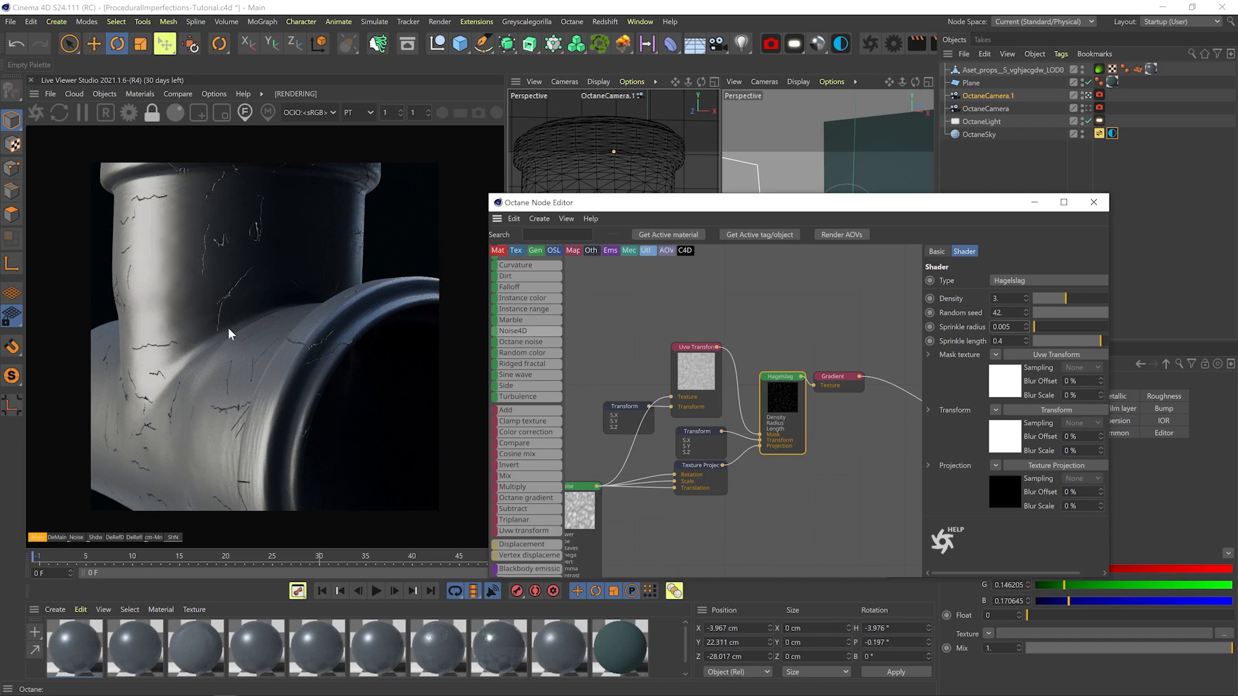
Add a Composite texture node near the Gradient node and give it two layers
middle_drag(828, 421, 723, 464)
drag(727, 420, 805, 411)
scroll(534, 453, down, 8)
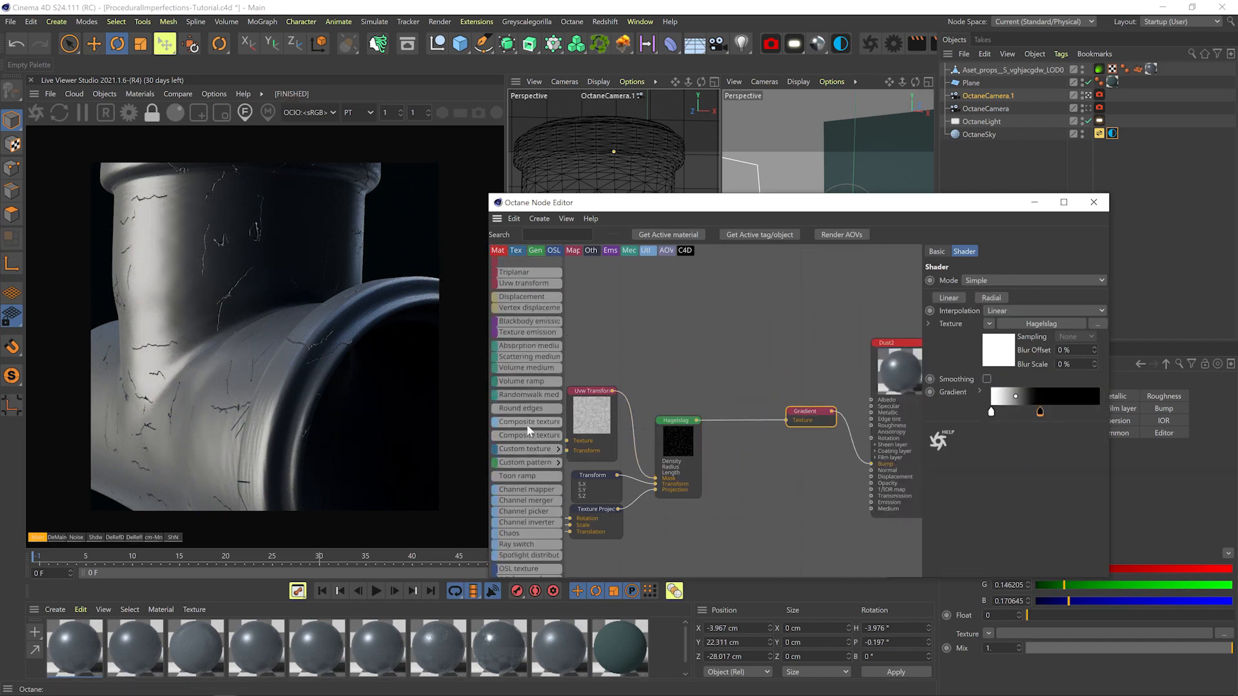
drag(529, 431, 743, 364)
click(962, 278)
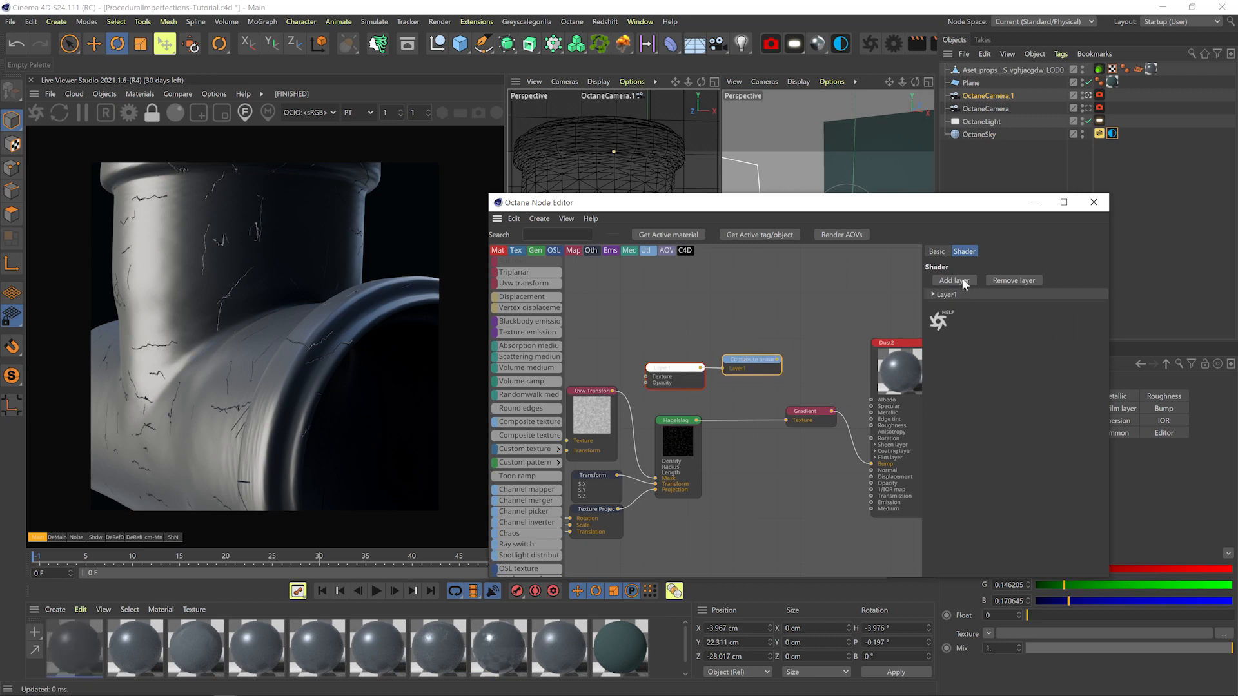
click(962, 278)
Make room for the Composite texture and its layers, and connect Hagelslag to the Texture input of one layer
middle_drag(820, 378, 829, 466)
drag(912, 348, 923, 355)
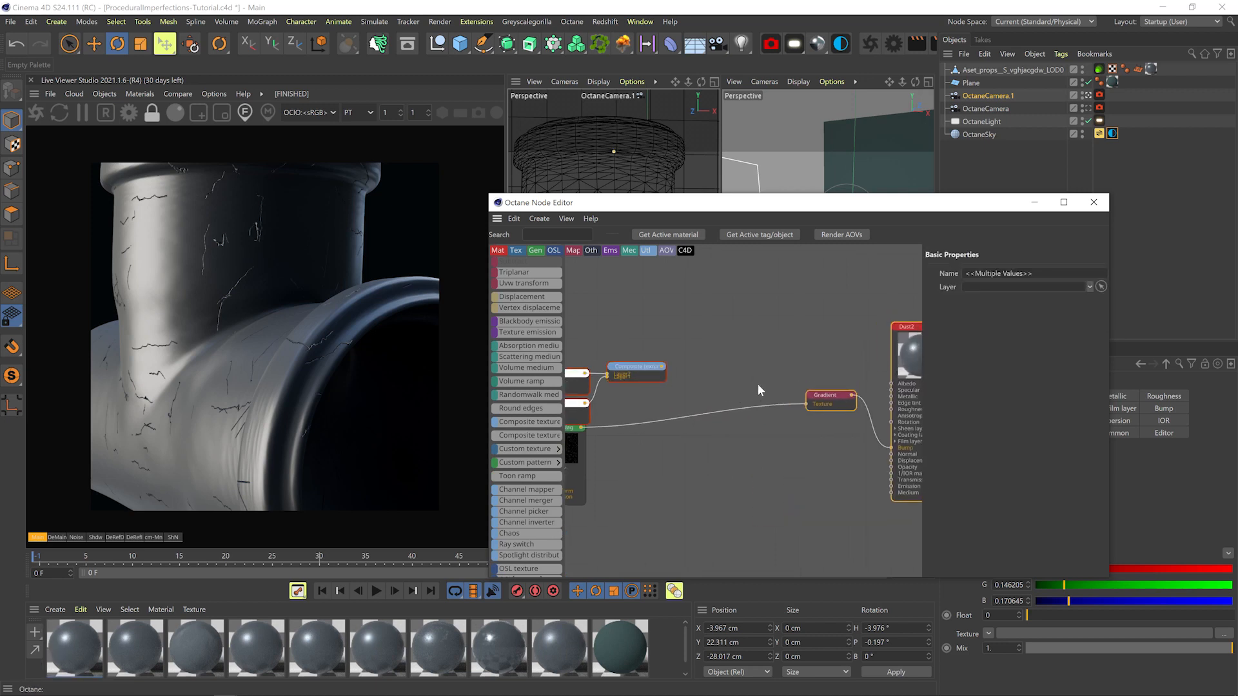
middle_drag(729, 386, 808, 392)
drag(733, 354, 740, 419)
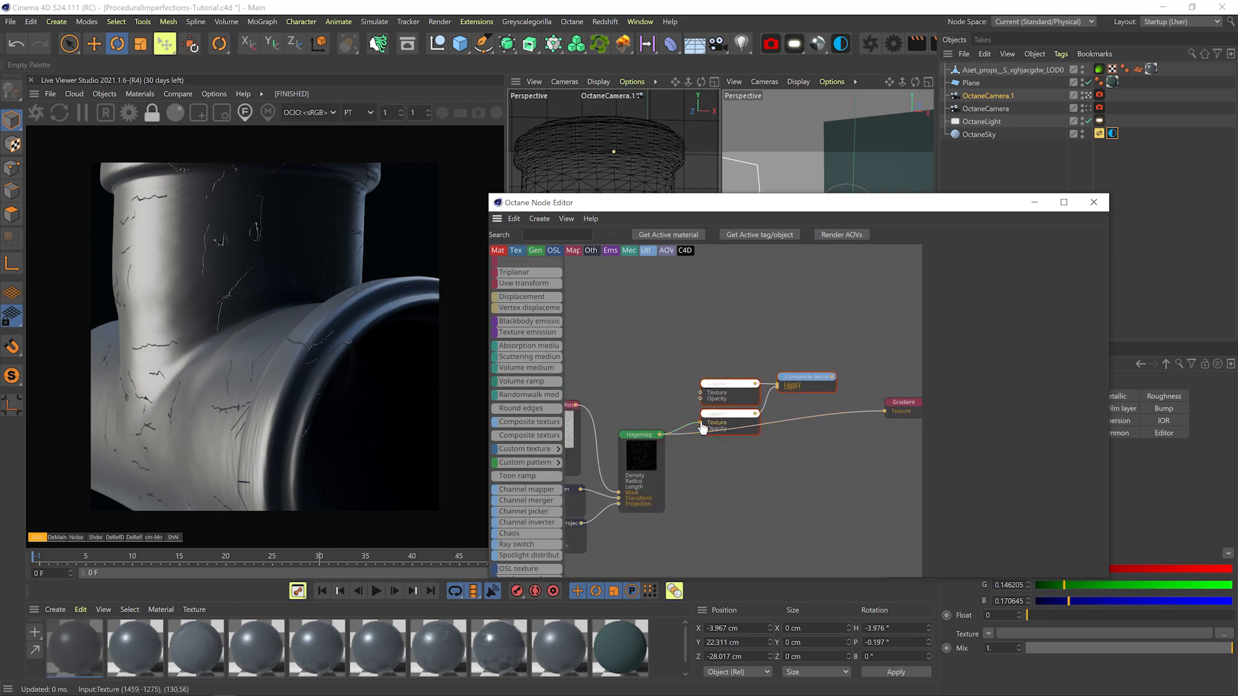
Route Hagelslag through a new UVW Transform into the other layer's Texture, and connect the Composite texture to the Gradient
drag(660, 436, 681, 336)
key(Return)
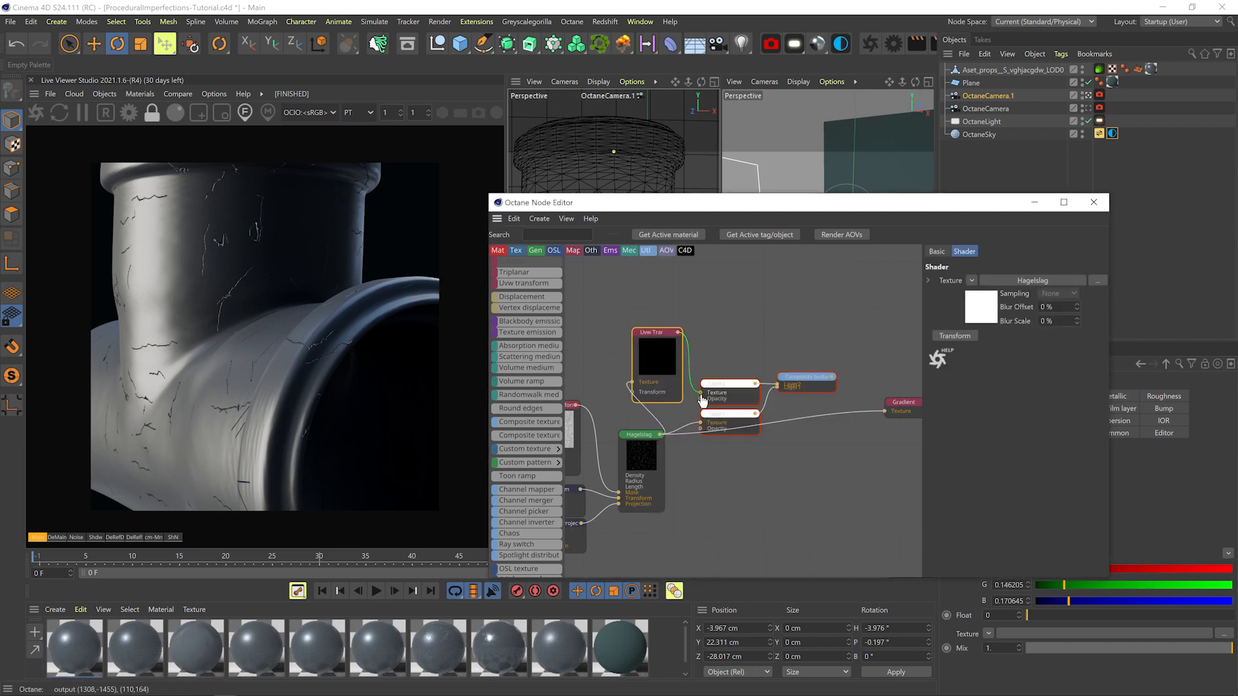
drag(832, 377, 885, 410)
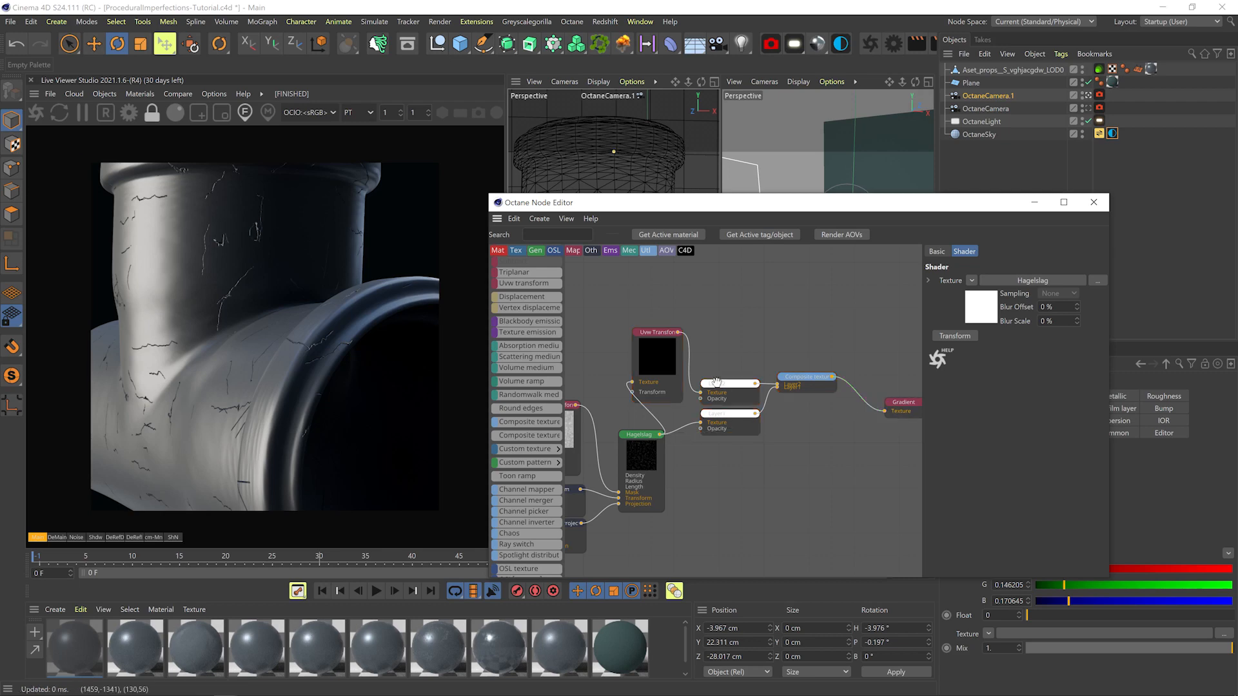
Solo the new UVW Transform, add a Transform node to it, and set its scale proportionally to about 2.358
right_click(668, 354)
click(690, 362)
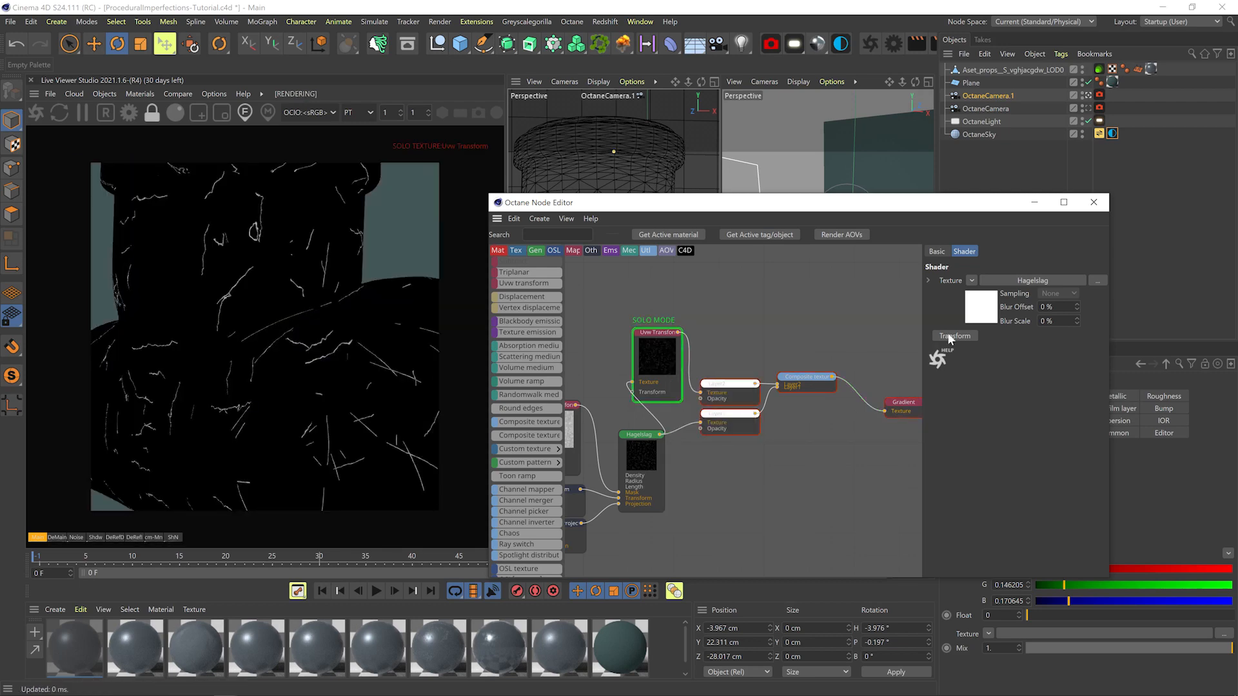
click(955, 336)
click(588, 391)
shift+click(652, 334)
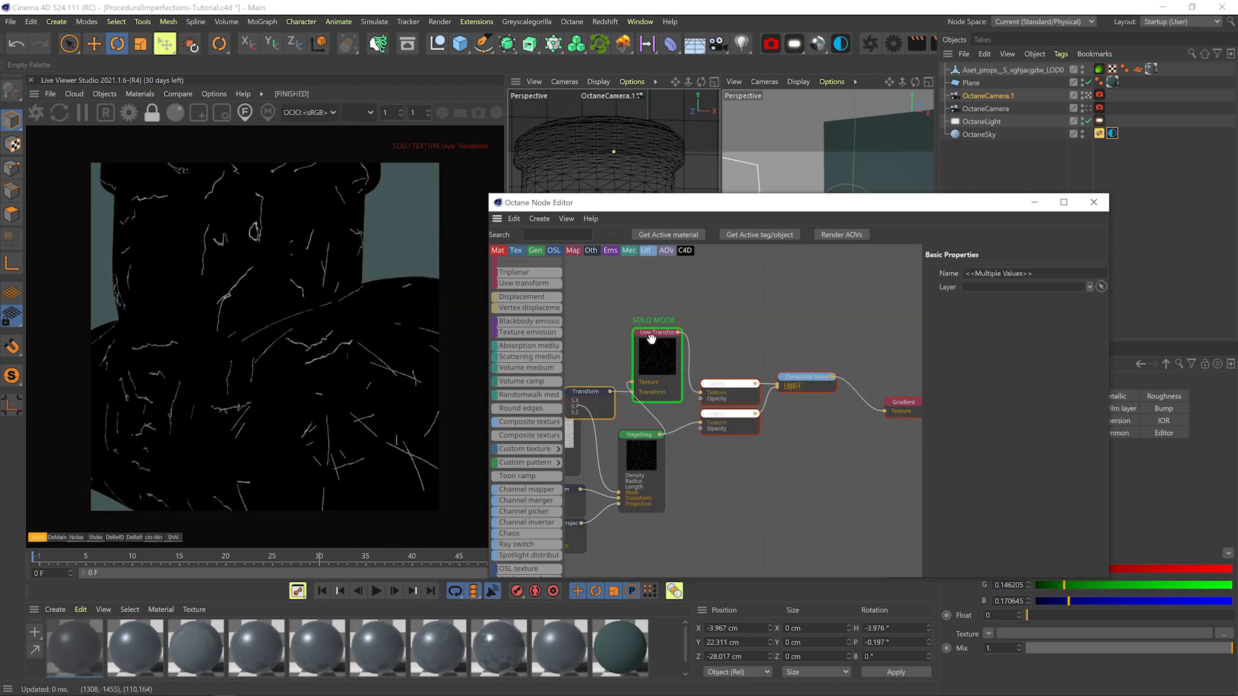
drag(651, 339, 648, 309)
click(606, 380)
drag(1067, 374, 1084, 373)
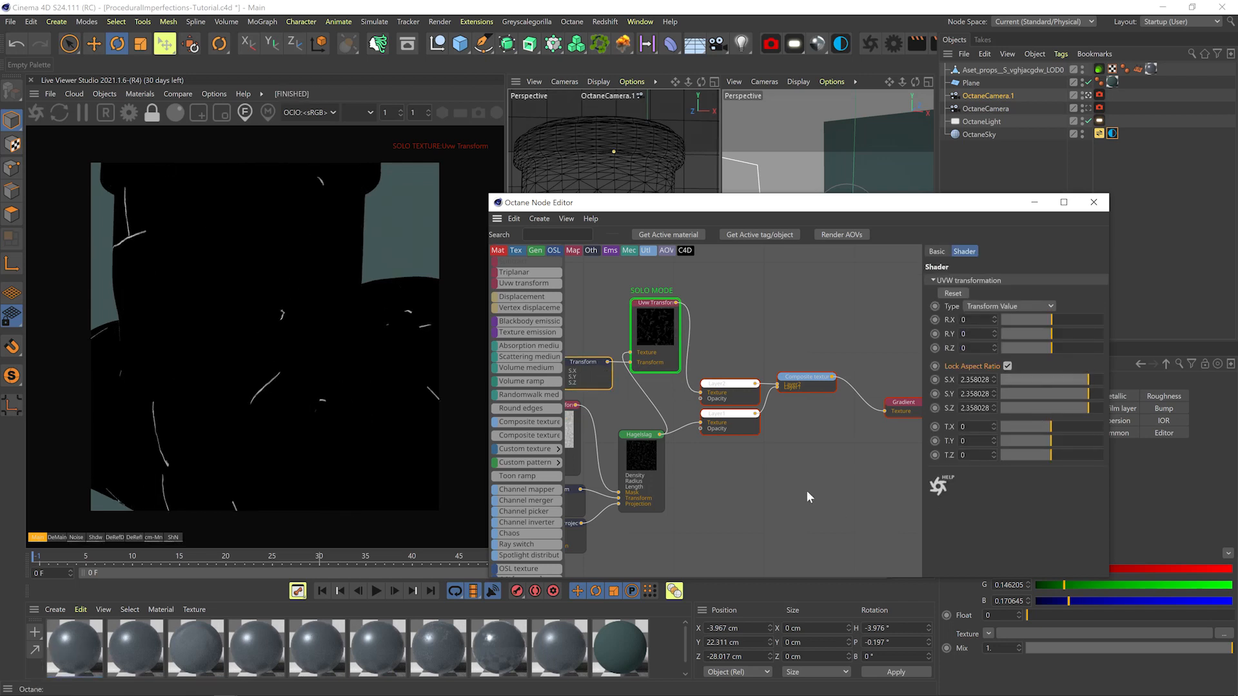
Set Hagelslag's Density to 5 and preview the Hagelslag node in solo mode
click(643, 445)
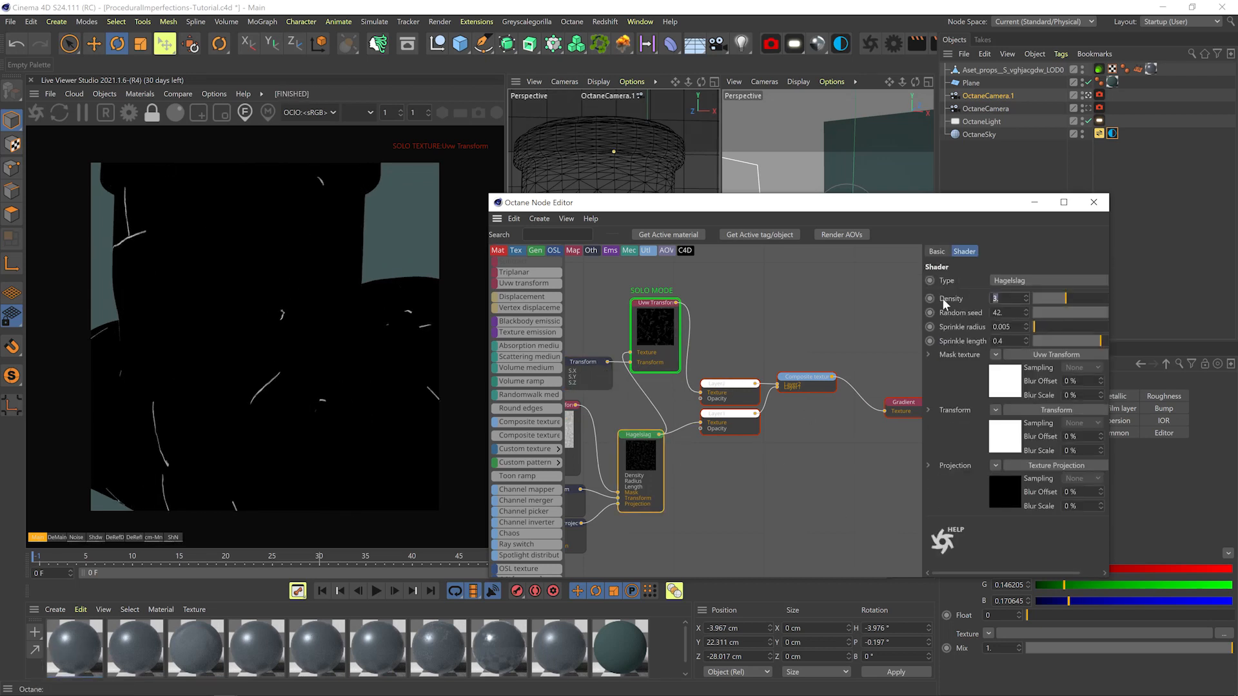
text(5)
key(Return)
right_click(649, 455)
click(668, 464)
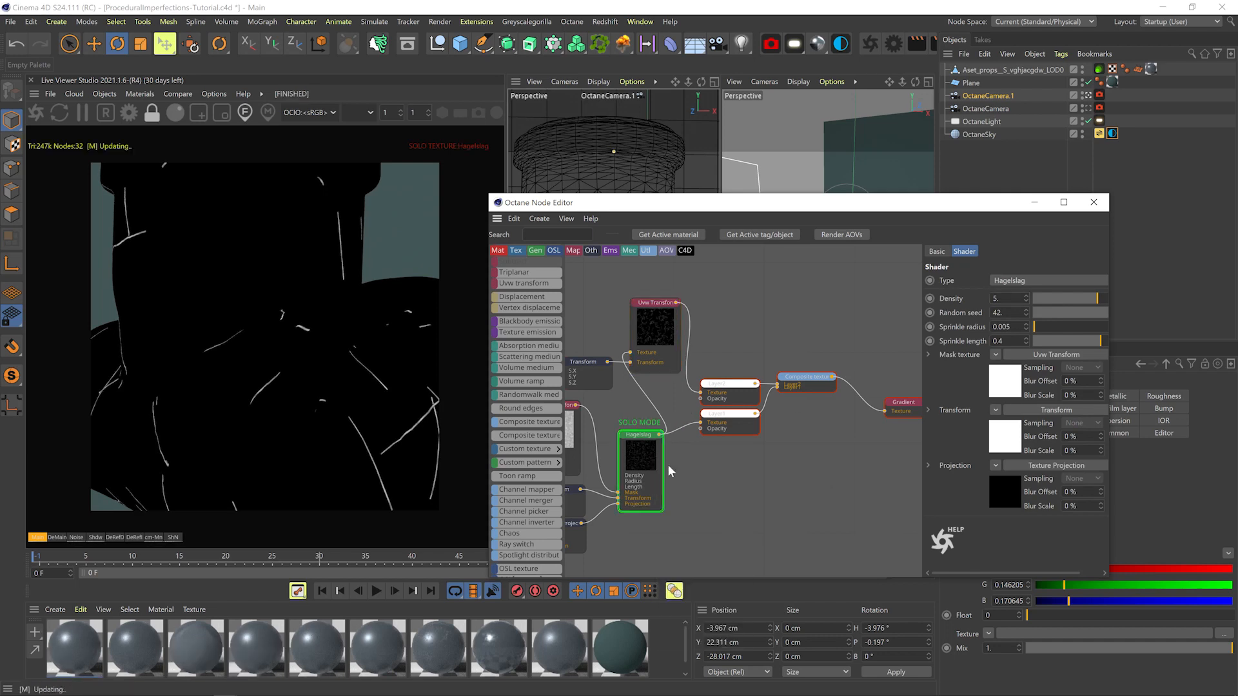
Solo the Composite texture and set the Blend mode of the layer fed by the UVW Transform to Difference
right_click(796, 379)
click(815, 386)
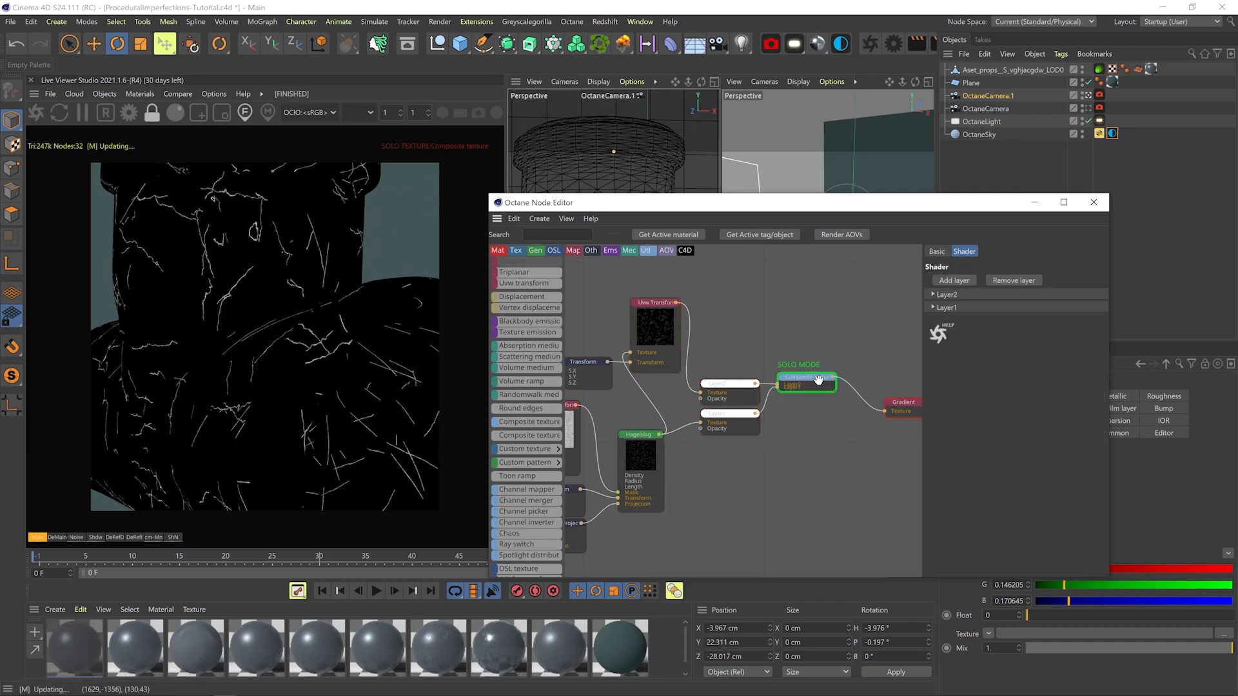
drag(810, 381, 810, 395)
click(730, 390)
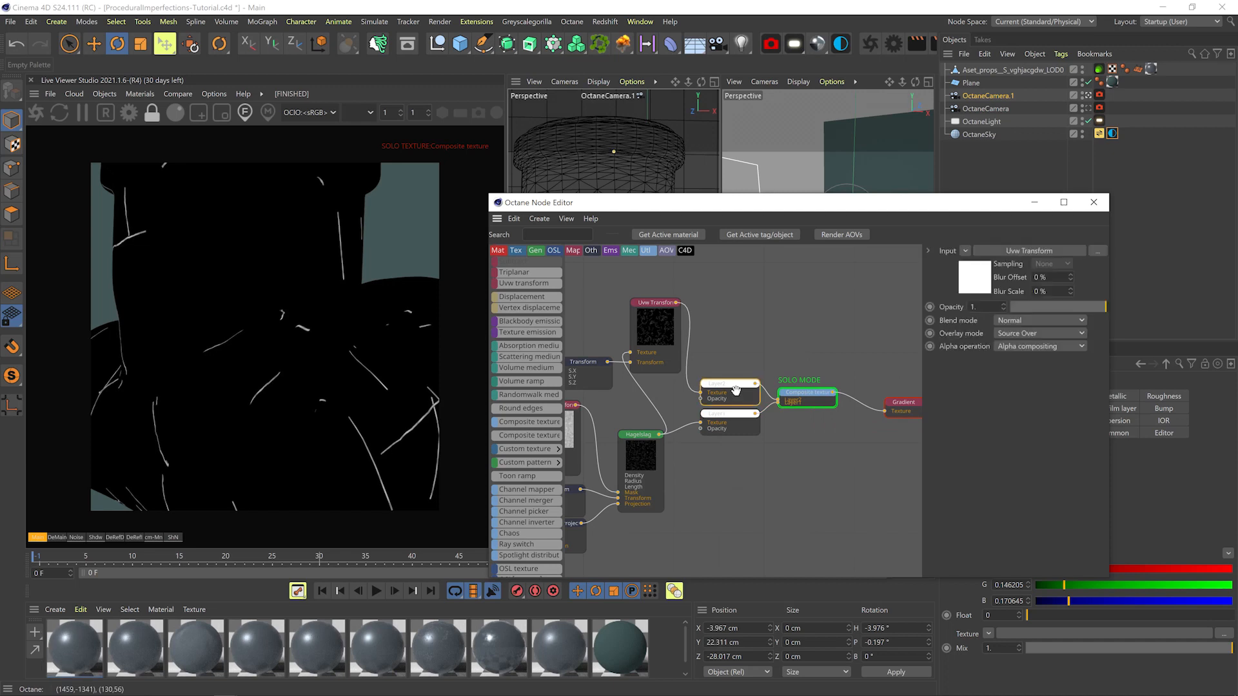
click(1016, 319)
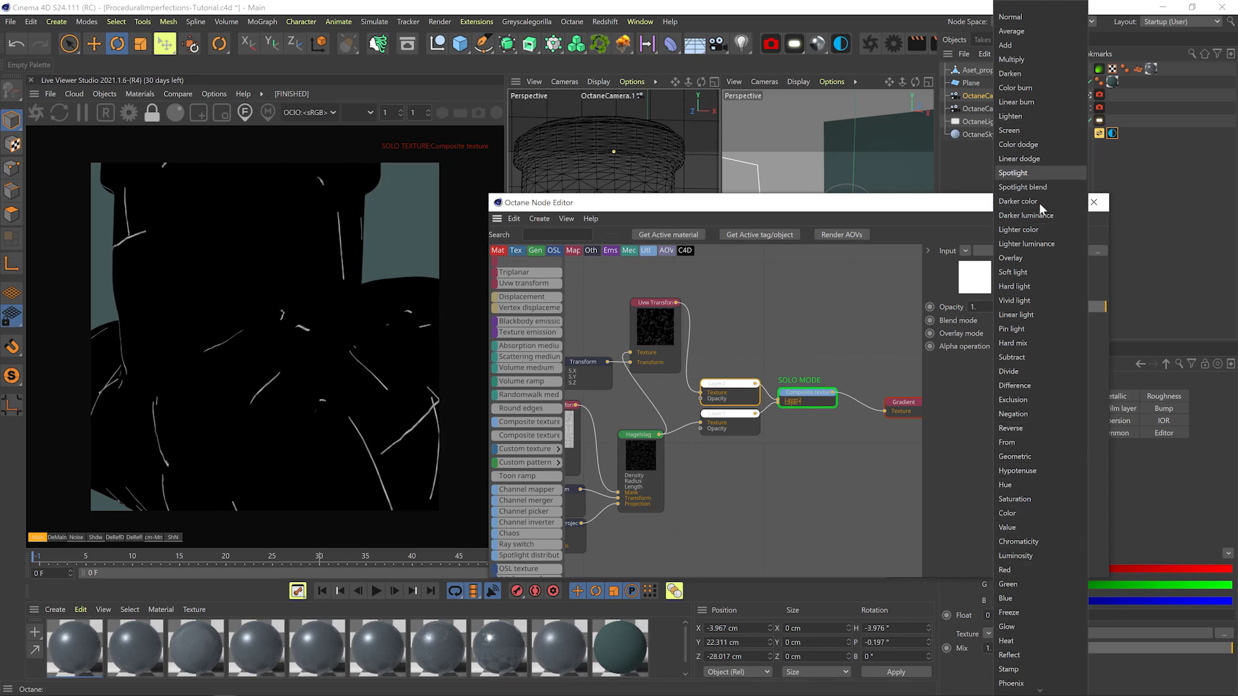
click(1038, 387)
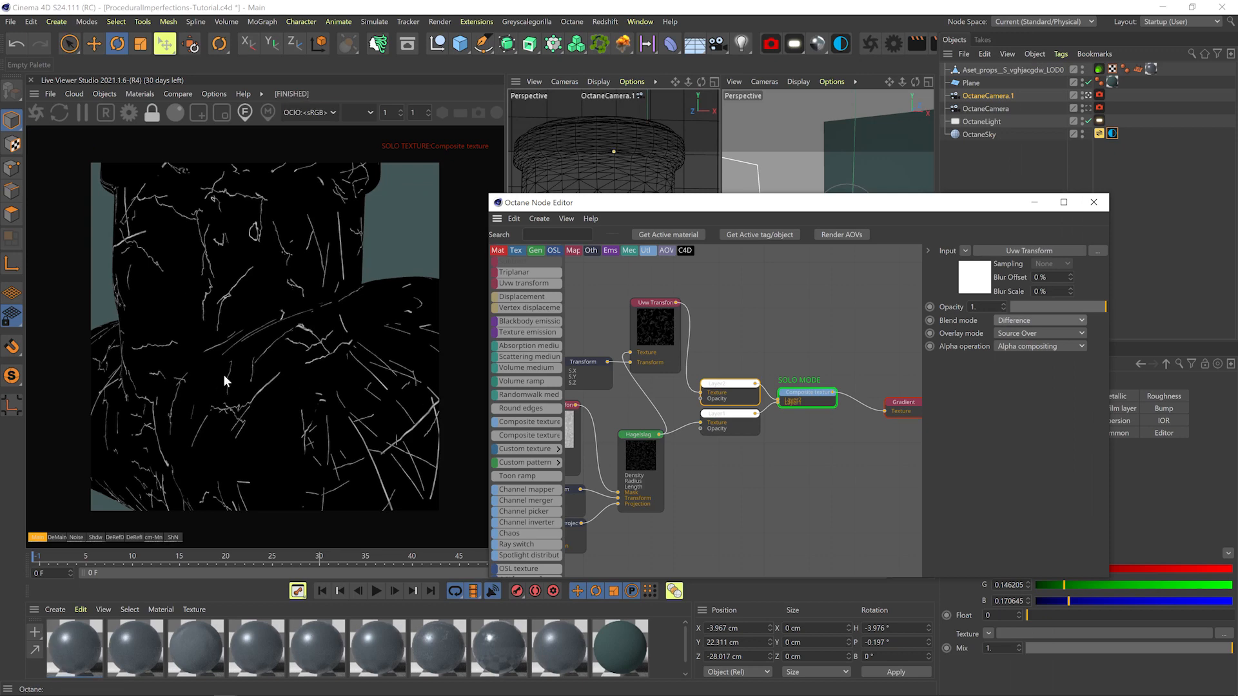
Turn off solo mode for the Composite texture and set Hagelslag's Sprinkle radius to 0.002
middle_drag(861, 416, 811, 431)
right_click(763, 406)
click(784, 412)
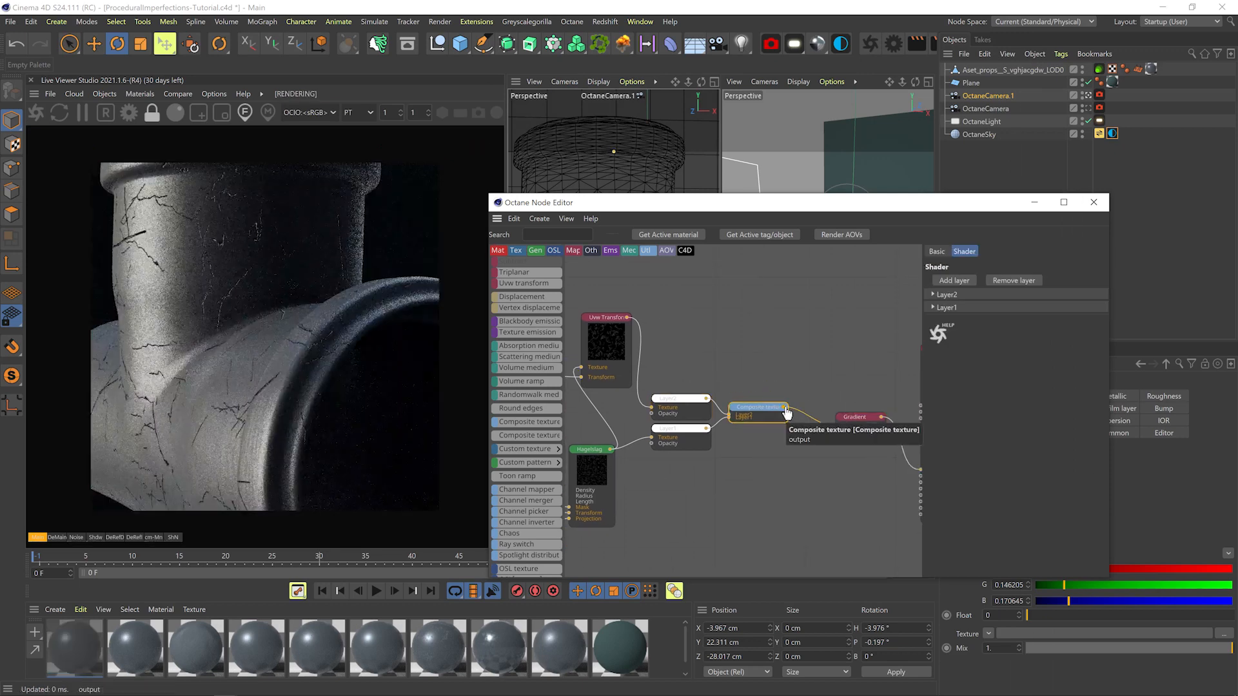
middle_drag(700, 474, 740, 469)
click(630, 445)
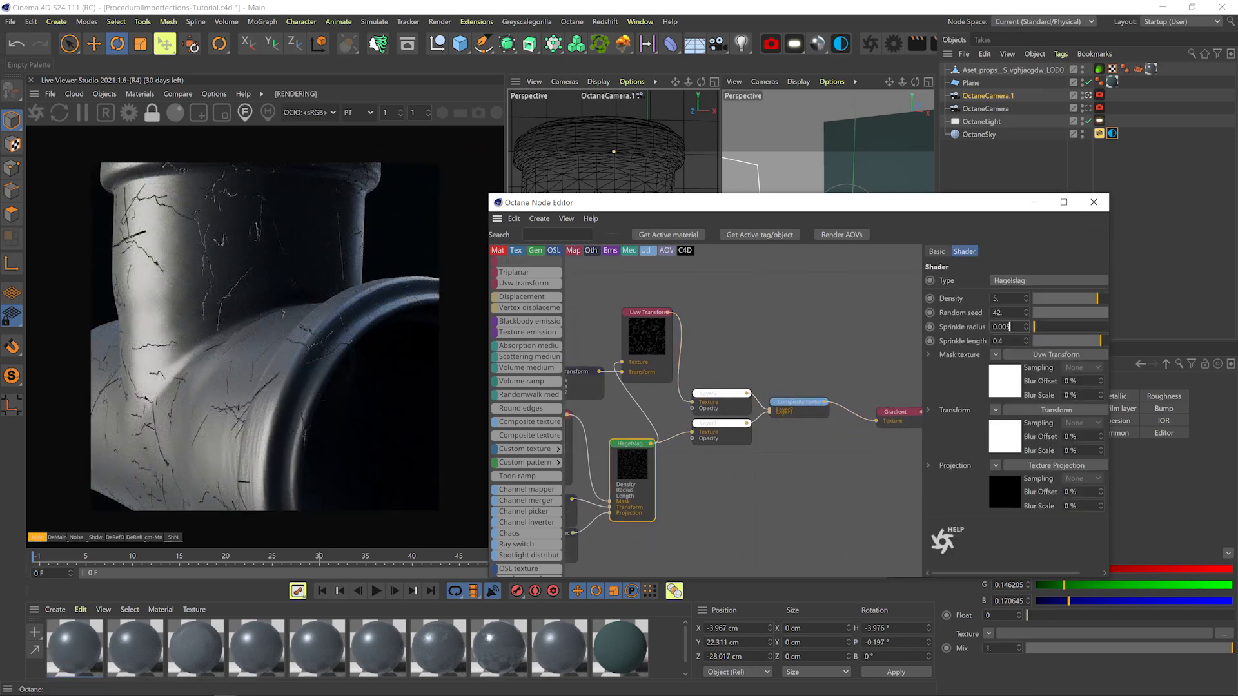
text(2)
key(Return)
Lighten the Gradient's black knot by setting its colour brightness to 95
middle_drag(888, 421, 712, 444)
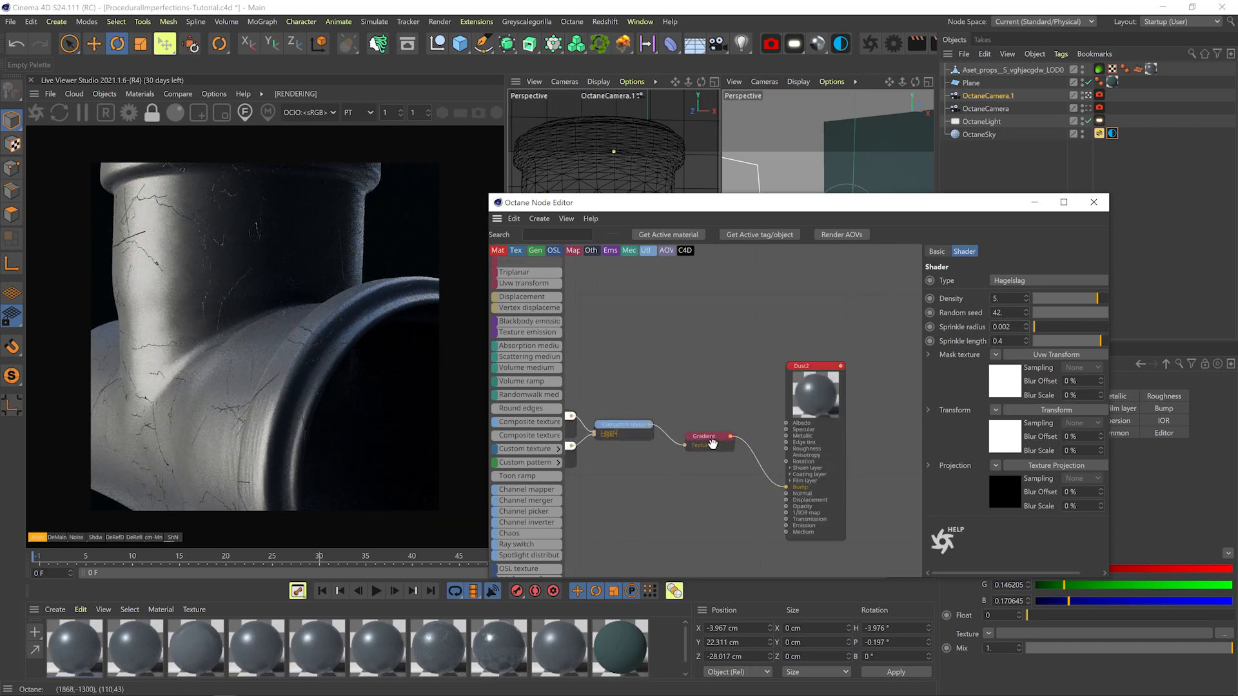
drag(713, 444, 703, 430)
double_click(1039, 412)
drag(968, 456, 857, 460)
text(95)
key(Return)
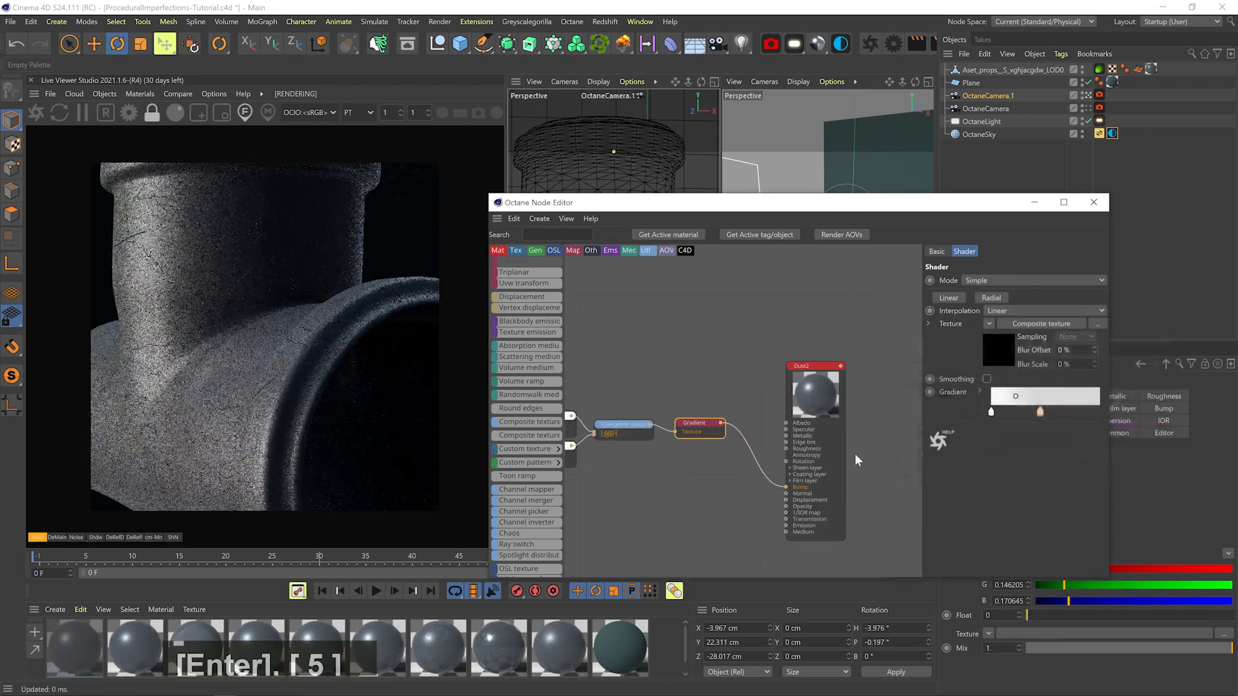
View the pipe's render through OctaneCamera and save the project
click(1088, 108)
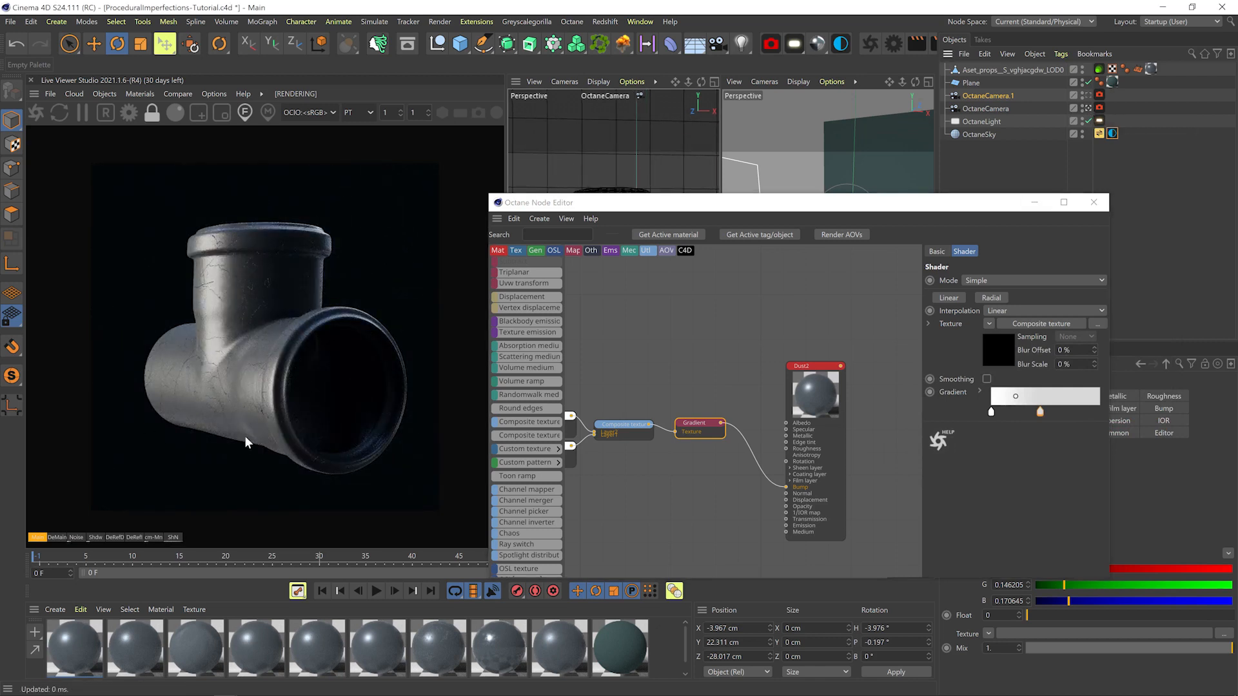
key(ctrl+s)
key(alt+Tab)
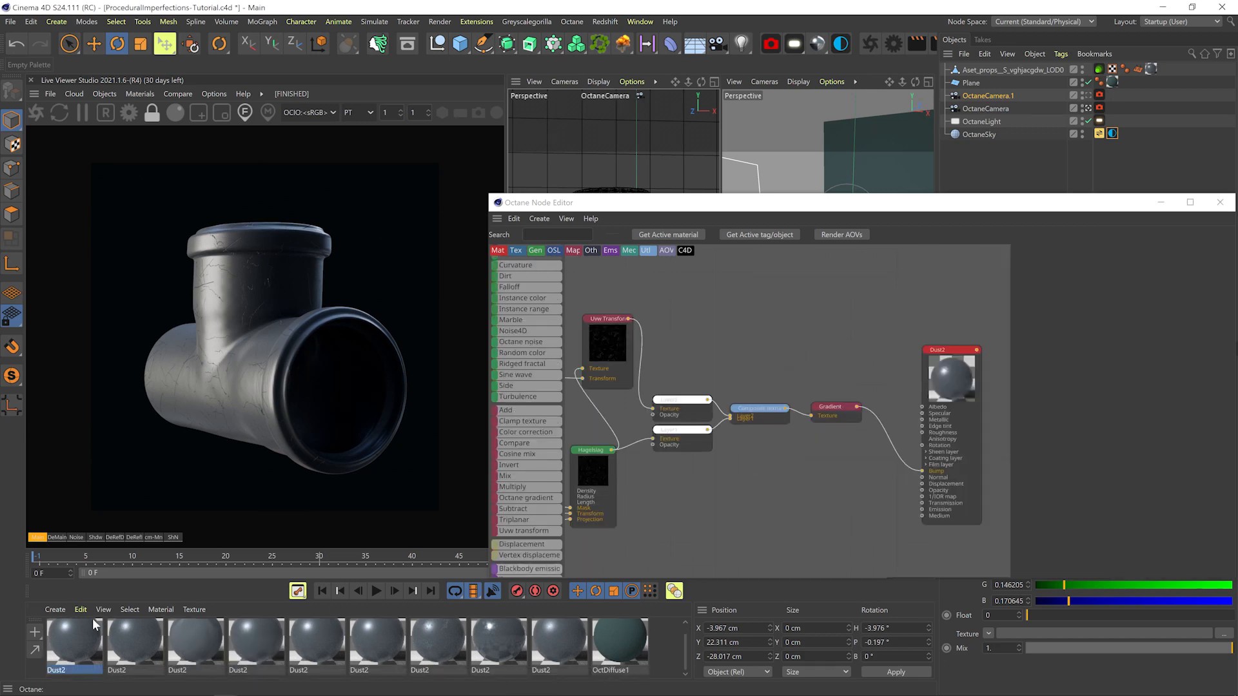
Duplicate the Dust2 material and delete its Hagelslag, composite and Gradient nodes, keeping the distortion noise, Transform and Texture Projection
ctrl+drag(75, 646, 50, 646)
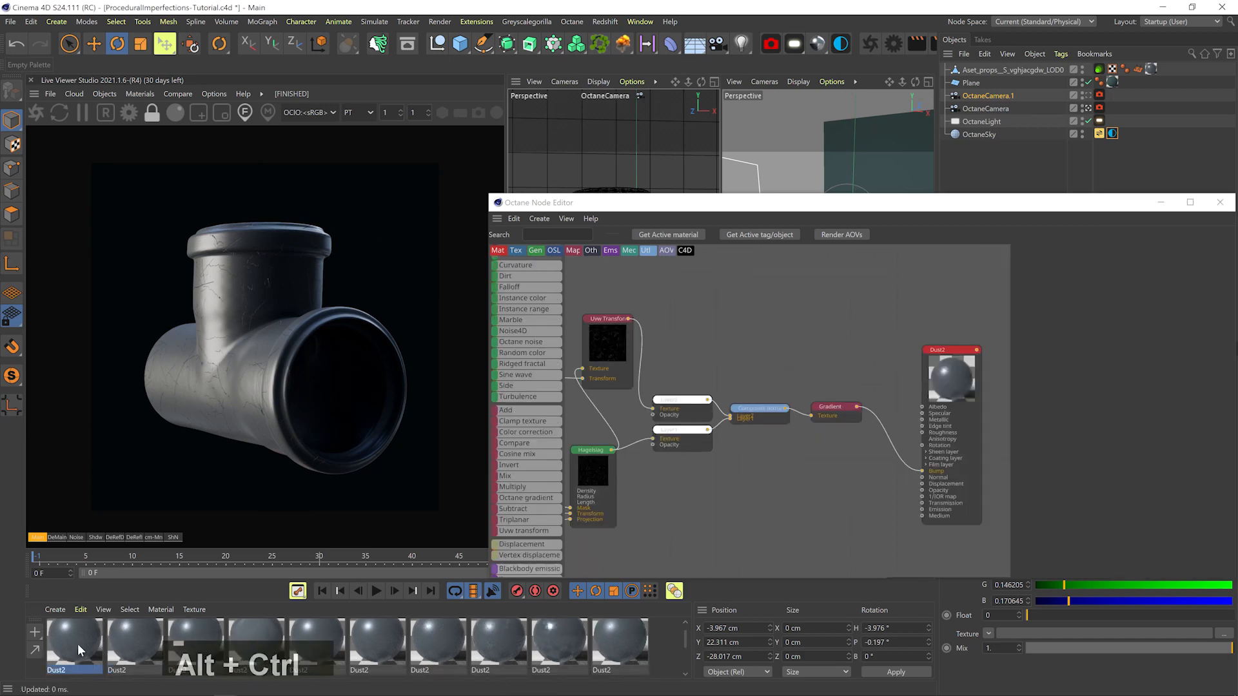
middle_drag(697, 476, 881, 407)
scroll(881, 408, down, 1)
drag(621, 388, 815, 409)
middle_drag(822, 406, 736, 417)
shift+drag(785, 312, 895, 413)
key(Delete)
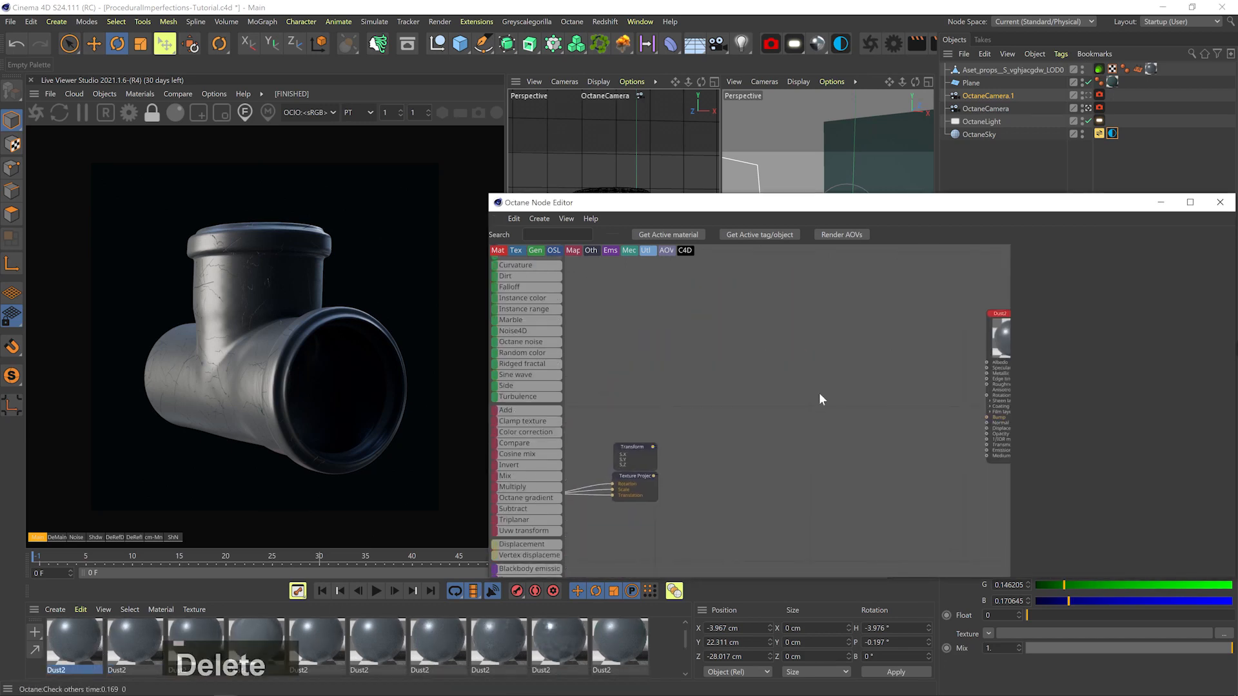
Add an Octane noise, attach the existing Transform and Texture Projection to it, and connect it to the material's Roughness
middle_drag(818, 392, 951, 359)
drag(806, 354, 828, 377)
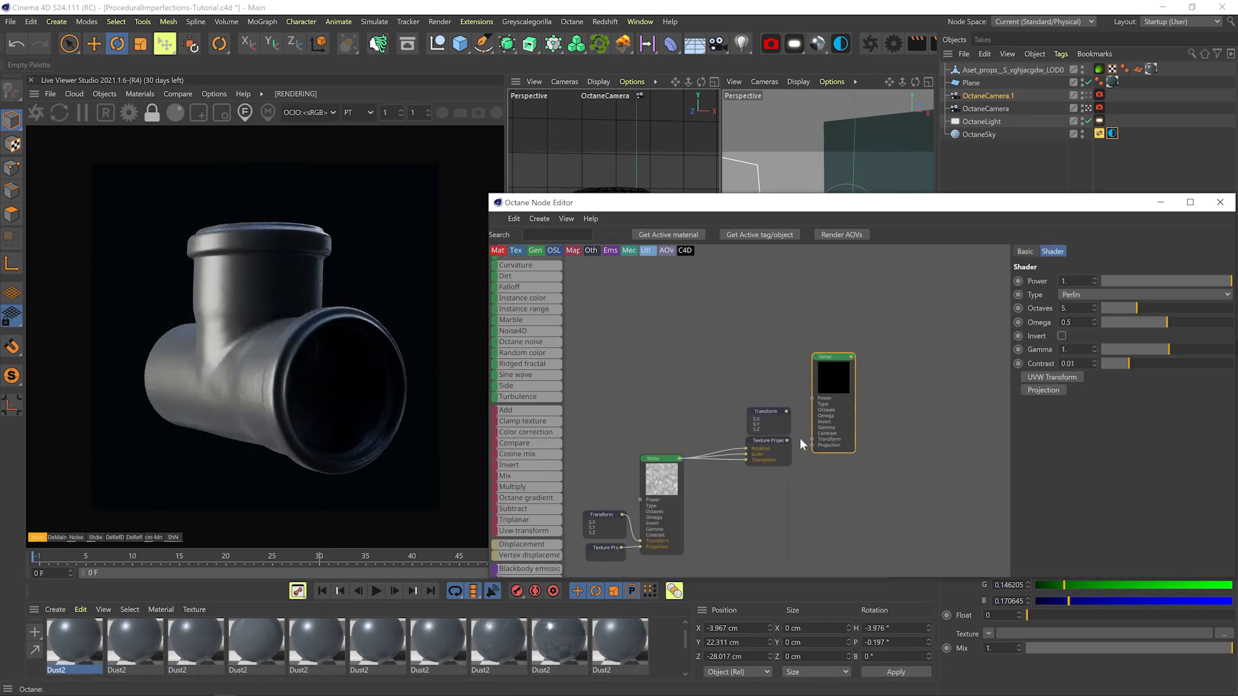
drag(787, 440, 773, 408)
drag(783, 405, 813, 440)
middle_drag(832, 425, 686, 441)
drag(705, 372, 777, 362)
Solo the new noise and set it to Turbulence with Octaves 16, Omega about 0.706, Gamma about 0.509 and Contrast about 4.329
right_click(692, 389)
click(713, 399)
click(1159, 294)
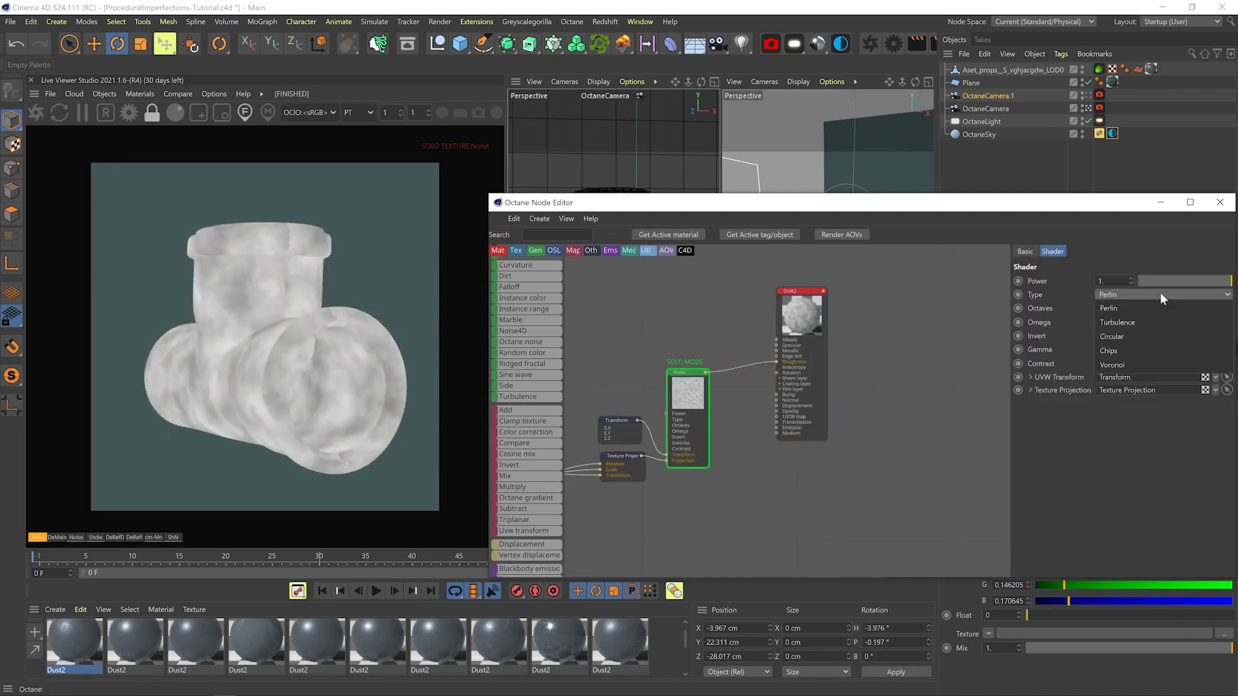
click(1155, 321)
drag(1208, 308, 1210, 364)
click(1190, 351)
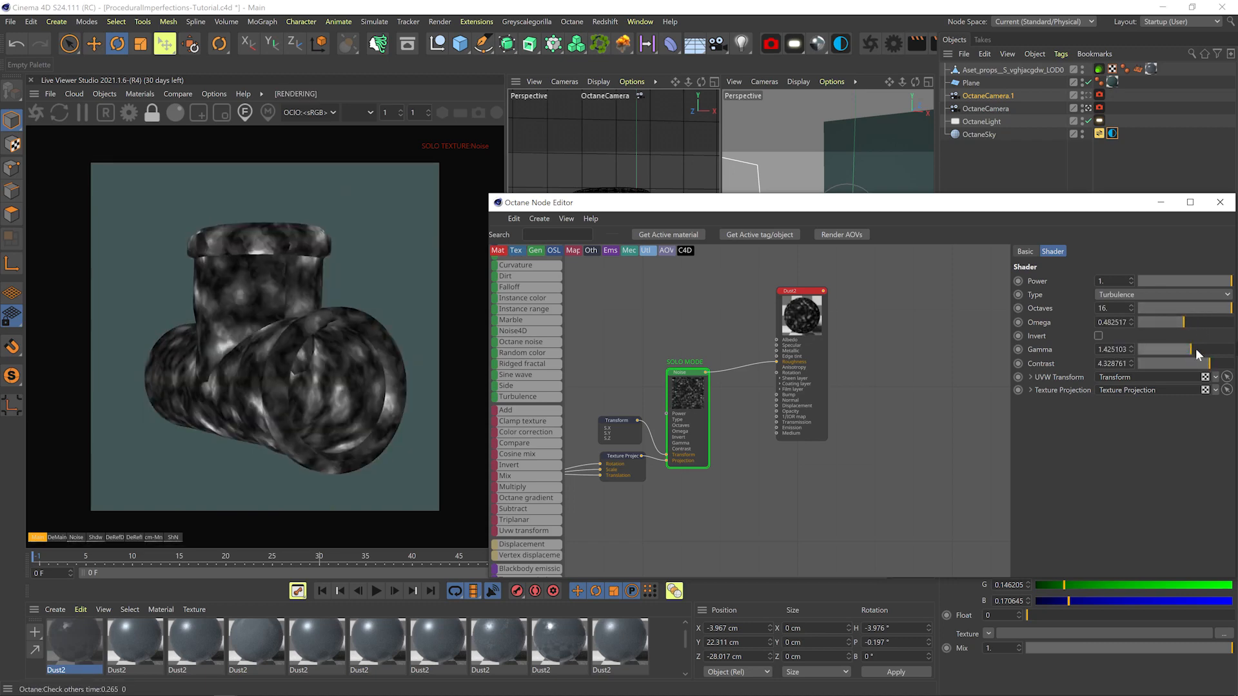
click(1181, 350)
click(1204, 324)
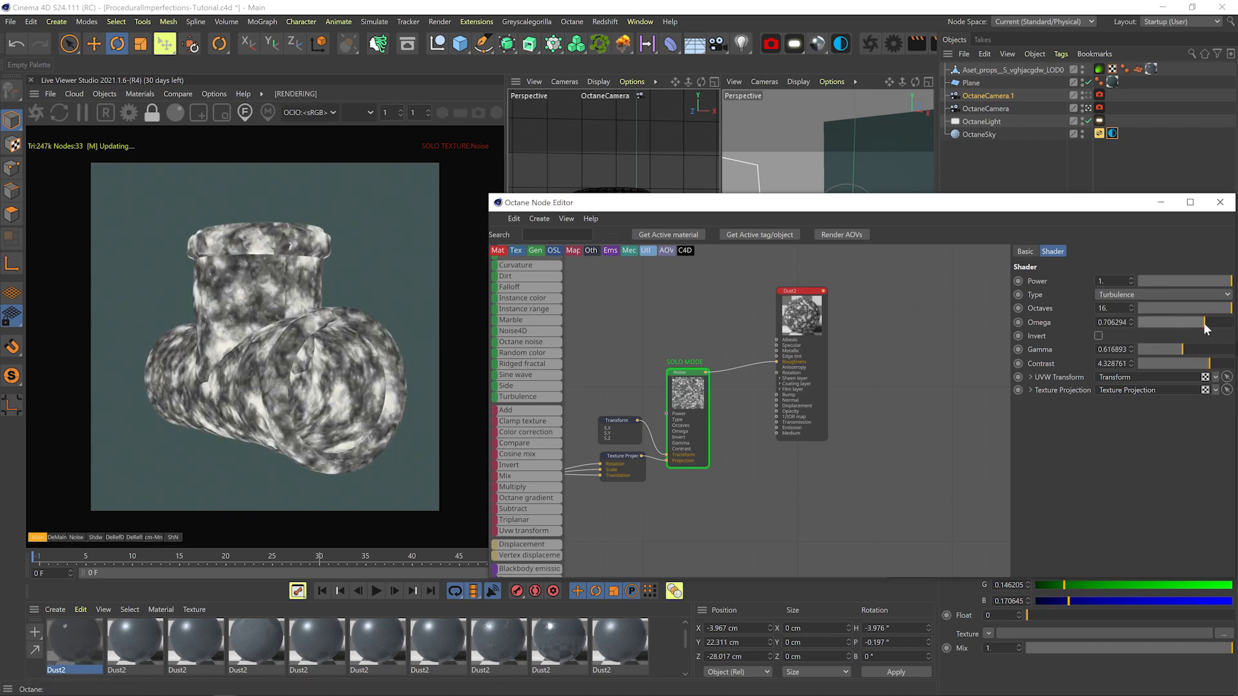
click(1179, 352)
Set the scale of the roughness noise's Transform to 1.5, unlock its aspect ratio, and set S.Y to 13
middle_drag(676, 496, 783, 469)
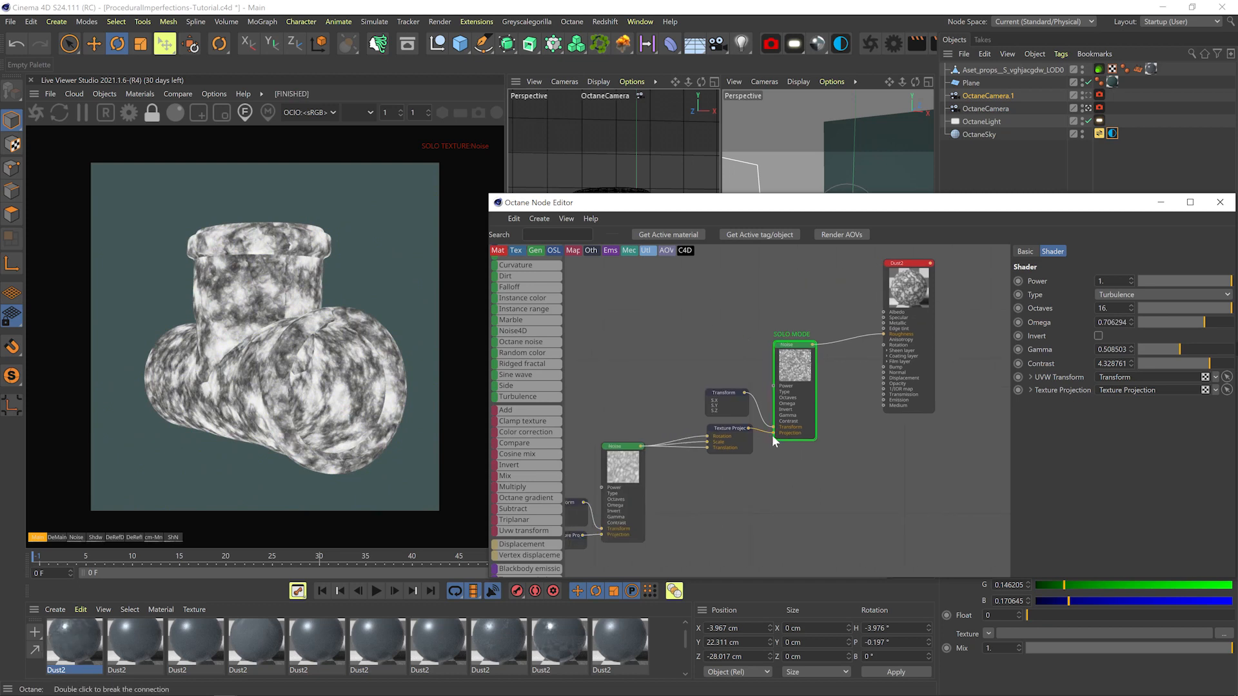
click(733, 400)
text(1.5)
key(Return)
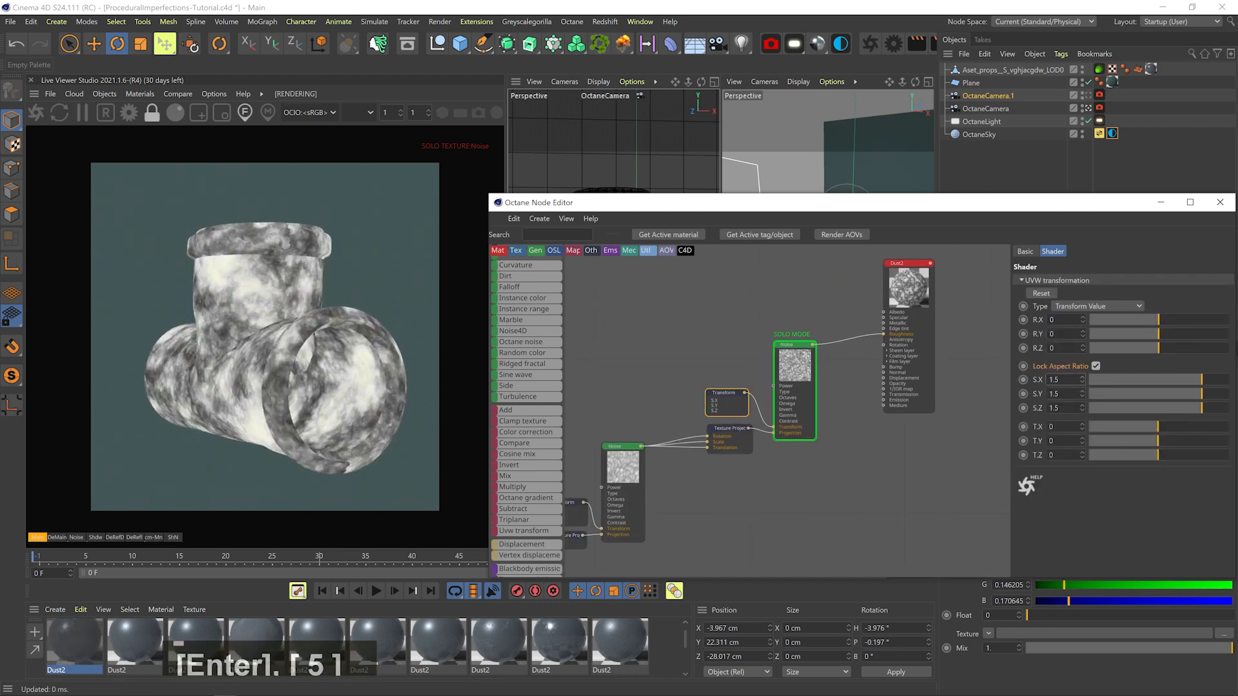
click(1096, 366)
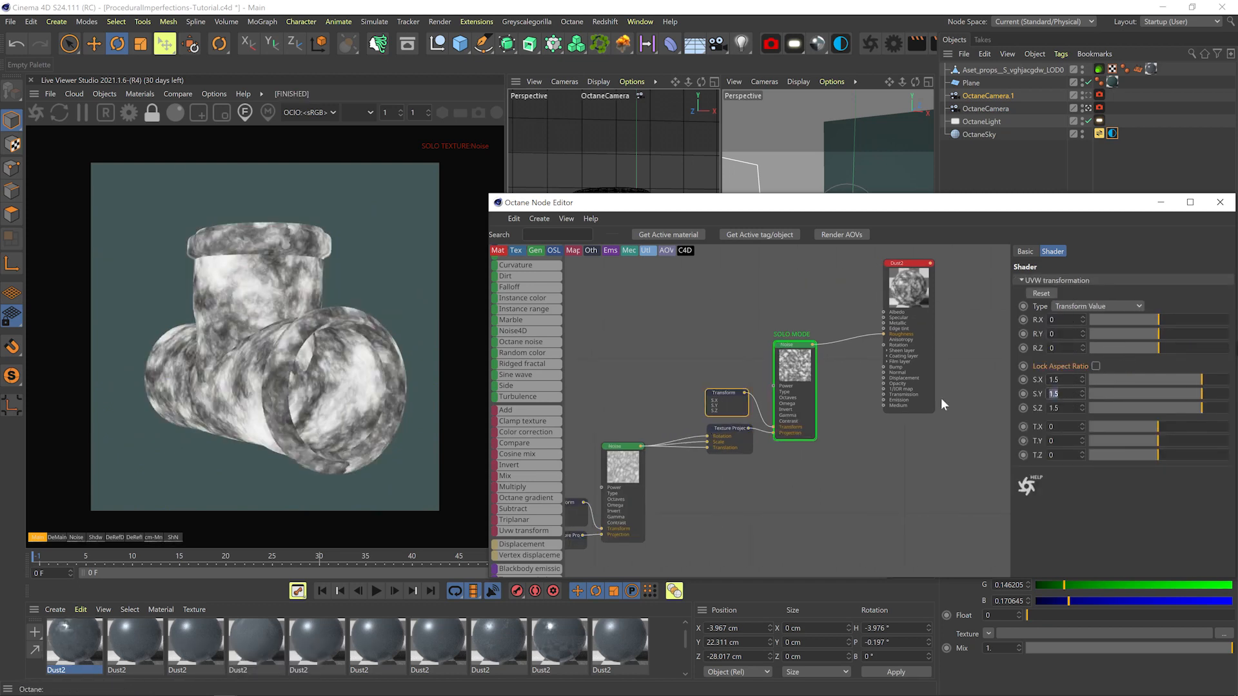
text(13)
key(Return)
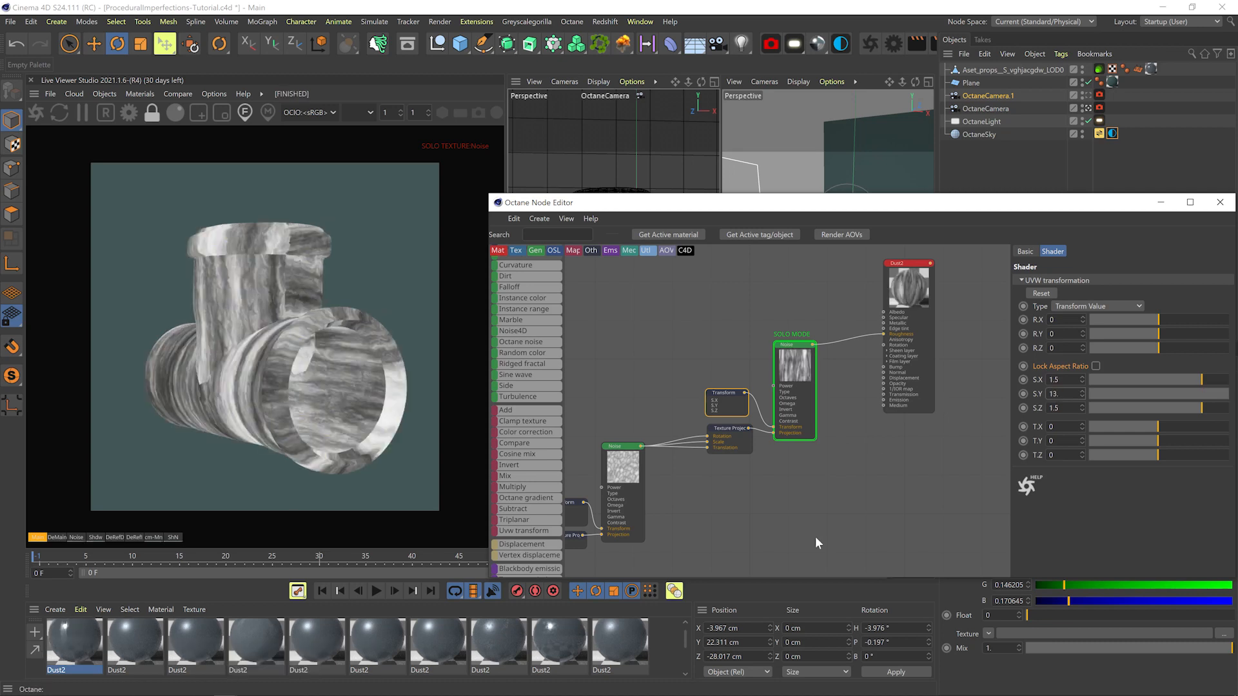
Lock the aspect ratio of the distortion noise's Transform and set its scale to 5
middle_drag(815, 537, 857, 486)
click(691, 474)
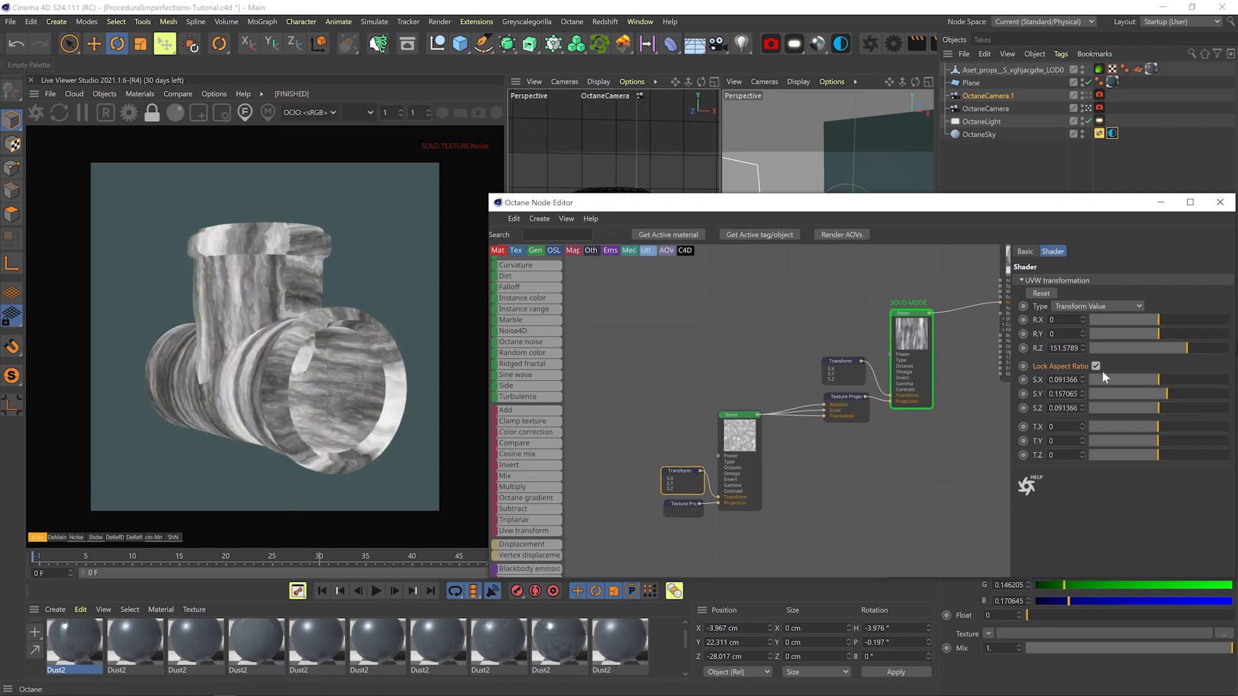
text(5)
key(Return)
Solo the distortion noise and set it to Turbulence with Omega about 0.021, Gamma about 1.033 and Contrast 0.001
click(727, 428)
right_click(727, 427)
click(743, 477)
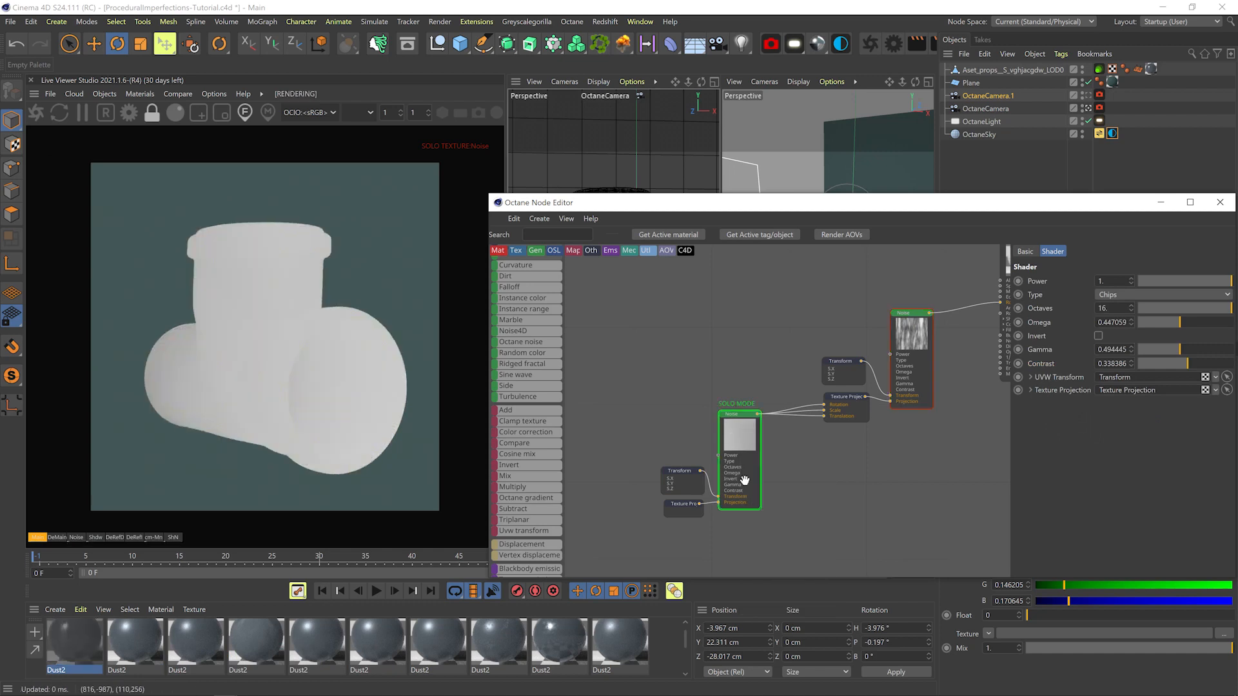
click(1150, 296)
click(1140, 322)
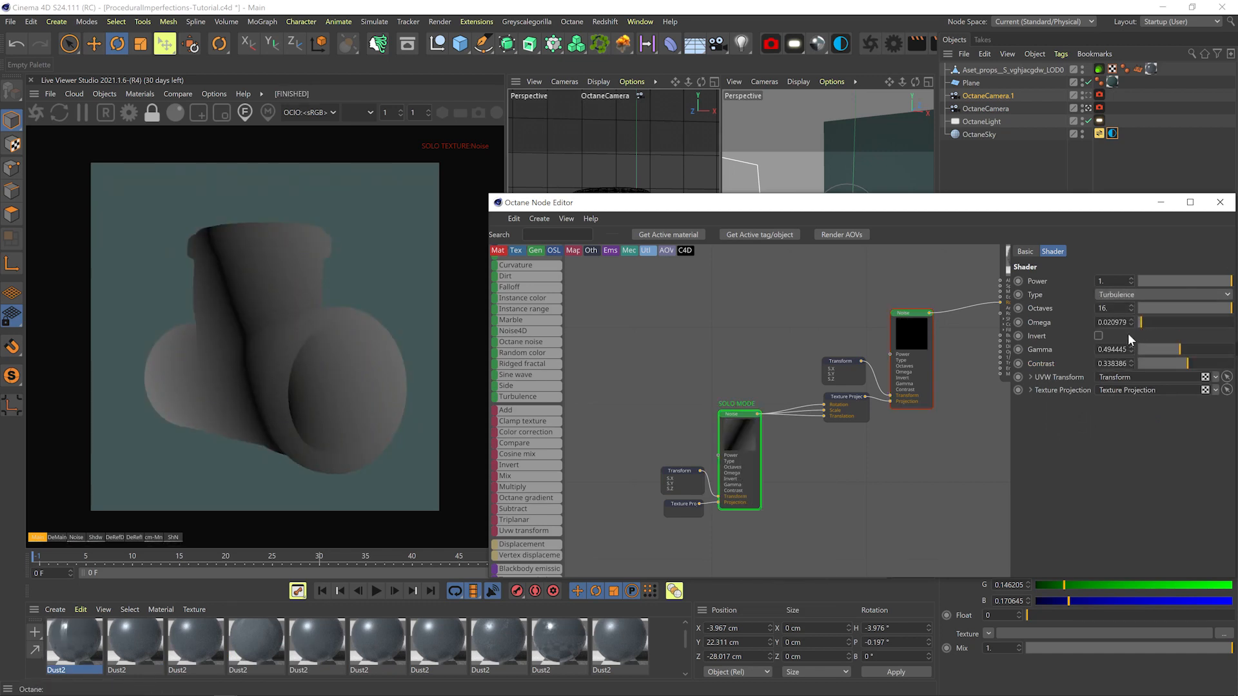
drag(1188, 363, 1132, 374)
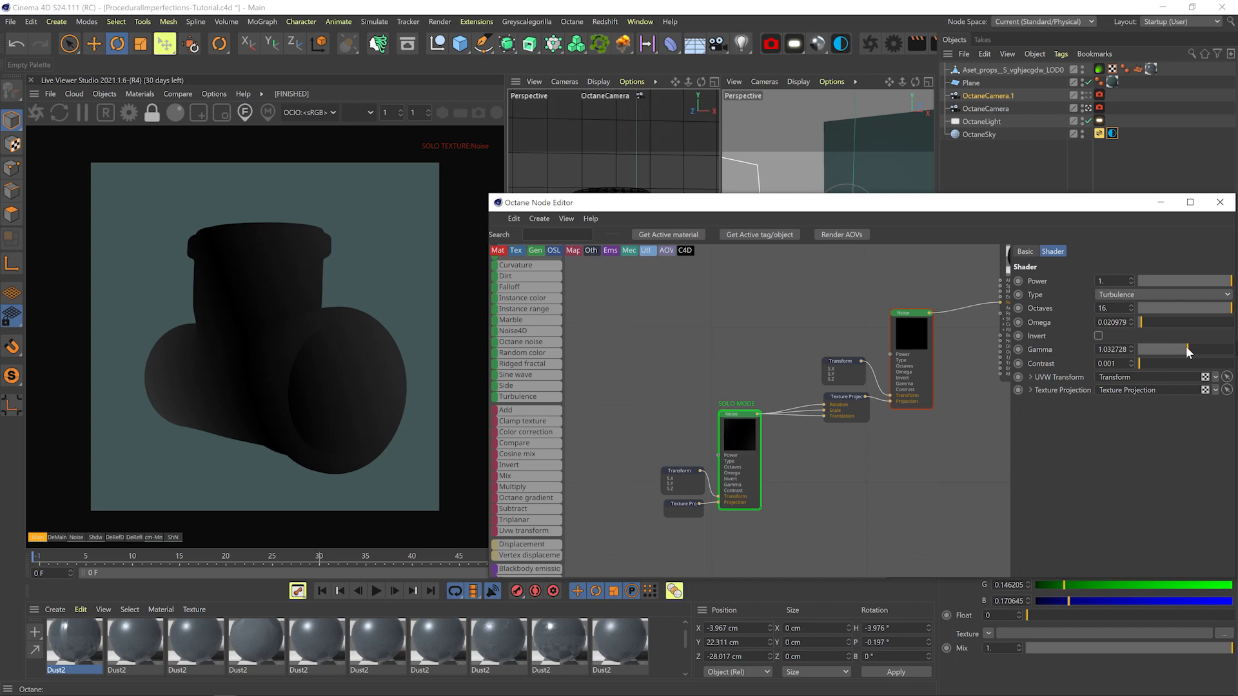
Solo the roughness noise and set its Texture Projection's rotating range to 10 in x and -11 in y
middle_drag(841, 444, 772, 461)
right_click(831, 344)
click(848, 353)
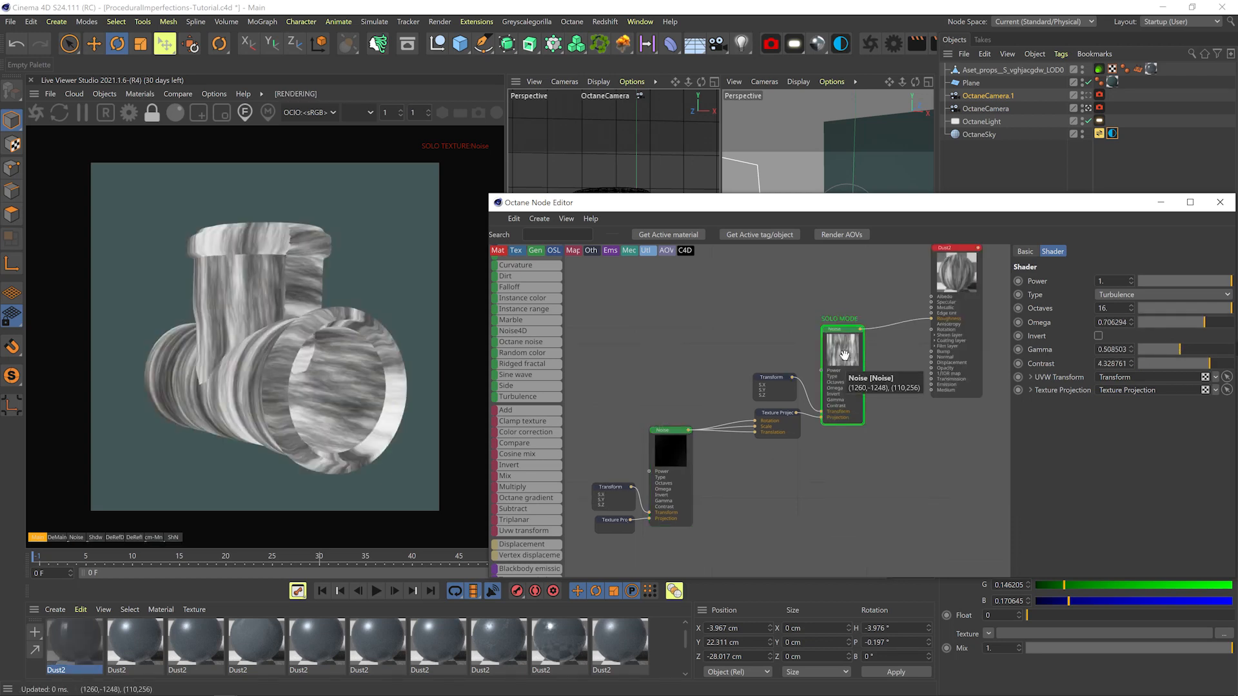
click(780, 421)
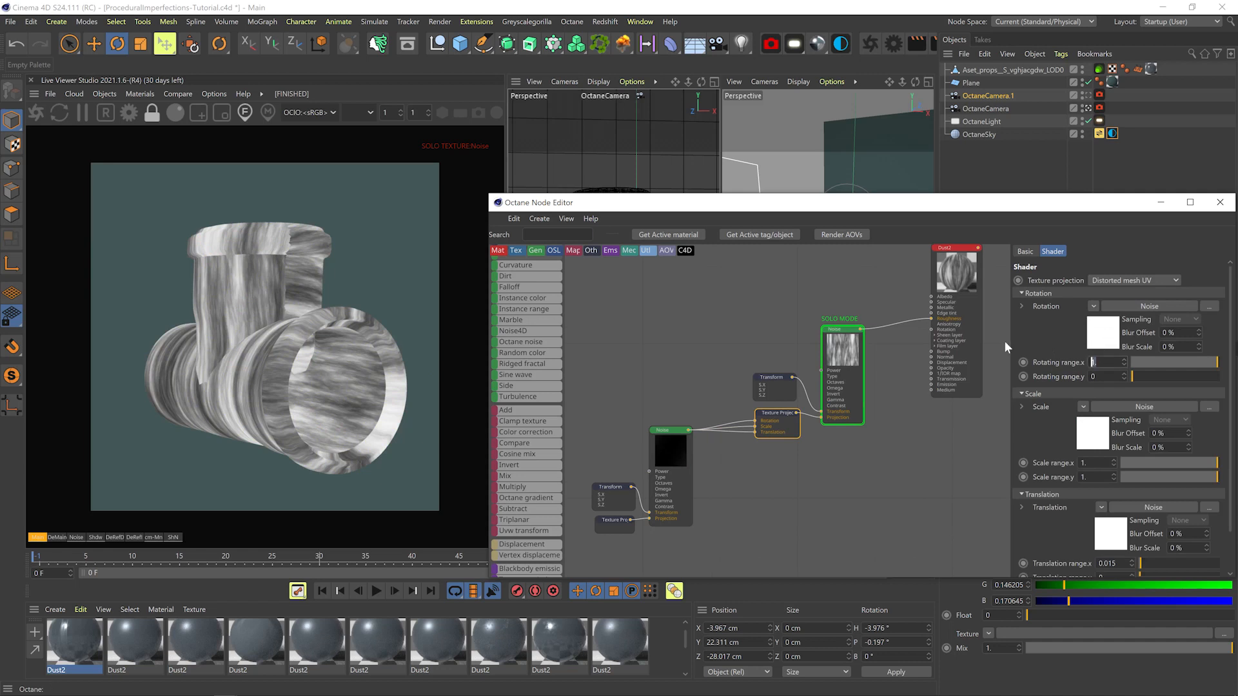
text(0)
key(Return)
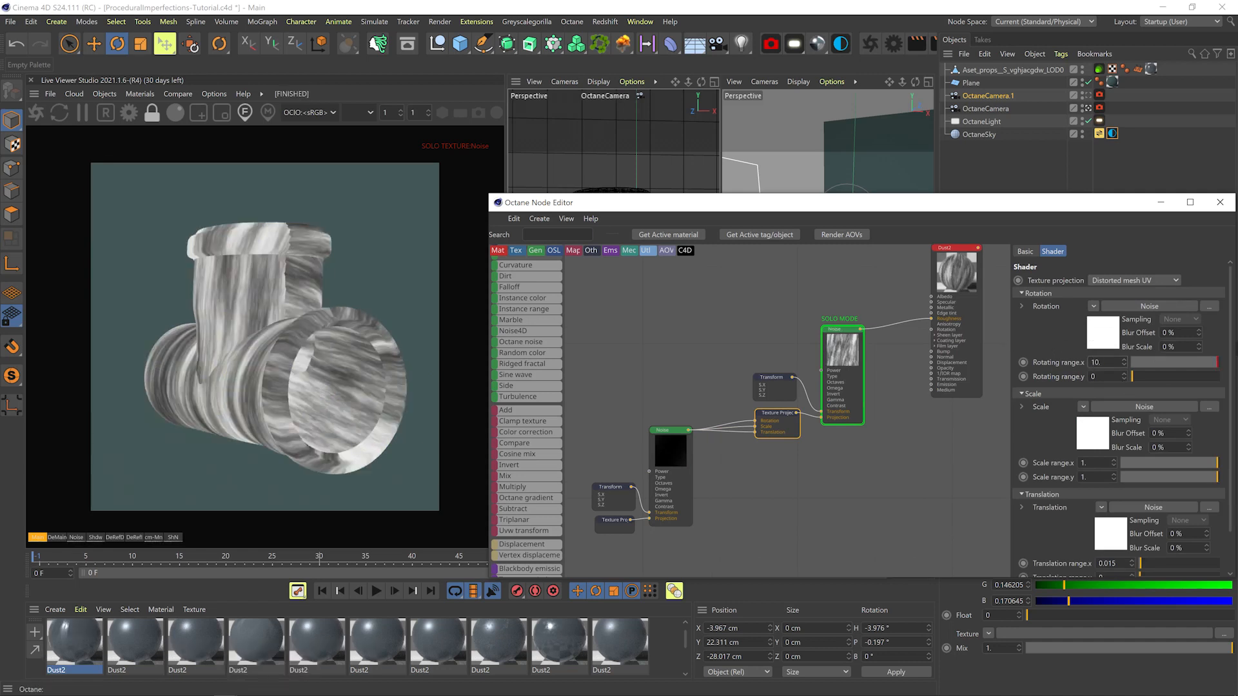
double_click(1096, 376)
text(-11)
key(Return)
Set the Texture Projection's scale range to -7 in x and 8 in y, and its translation range y to 1
text(-7)
key(Return)
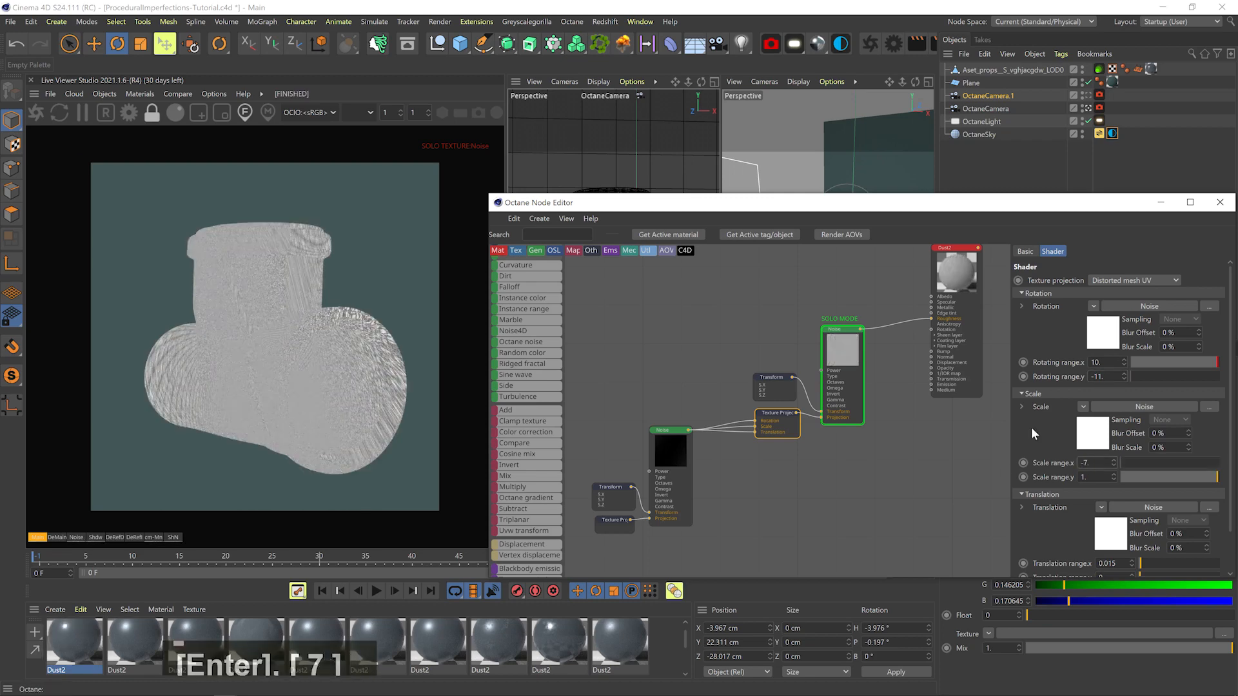
double_click(1099, 477)
text(8)
key(Return)
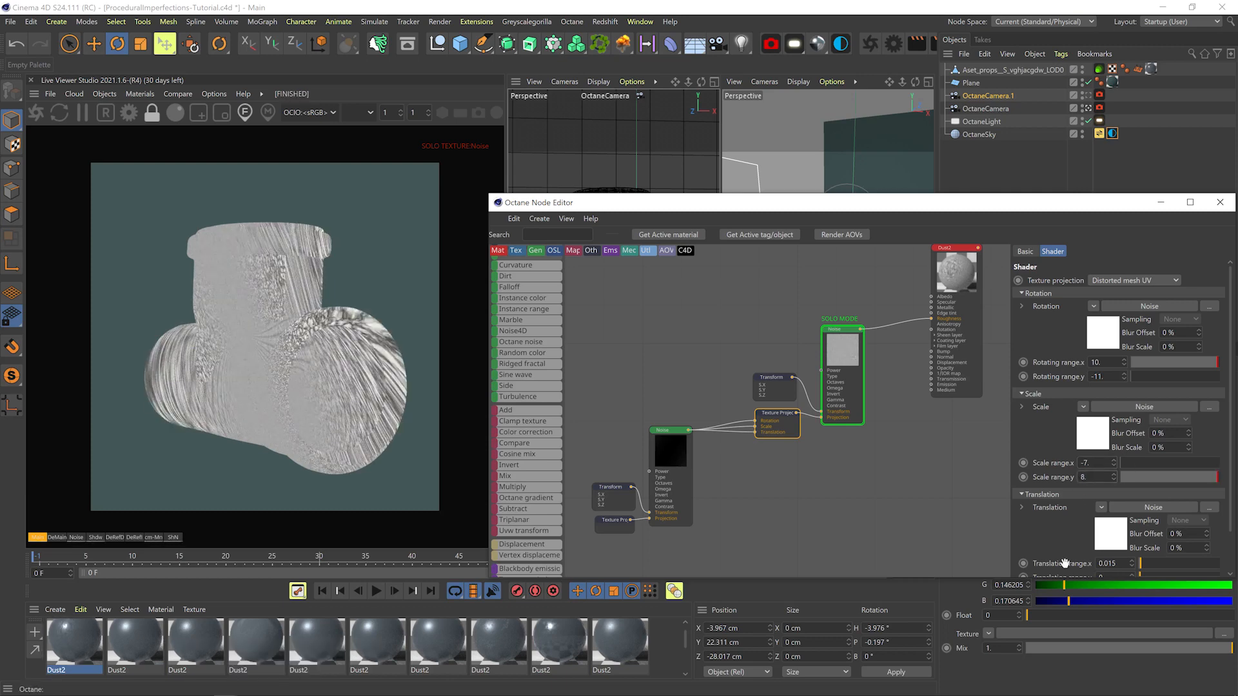
scroll(1066, 563, down, 2)
drag(1111, 534, 1001, 539)
text(1)
key(Return)
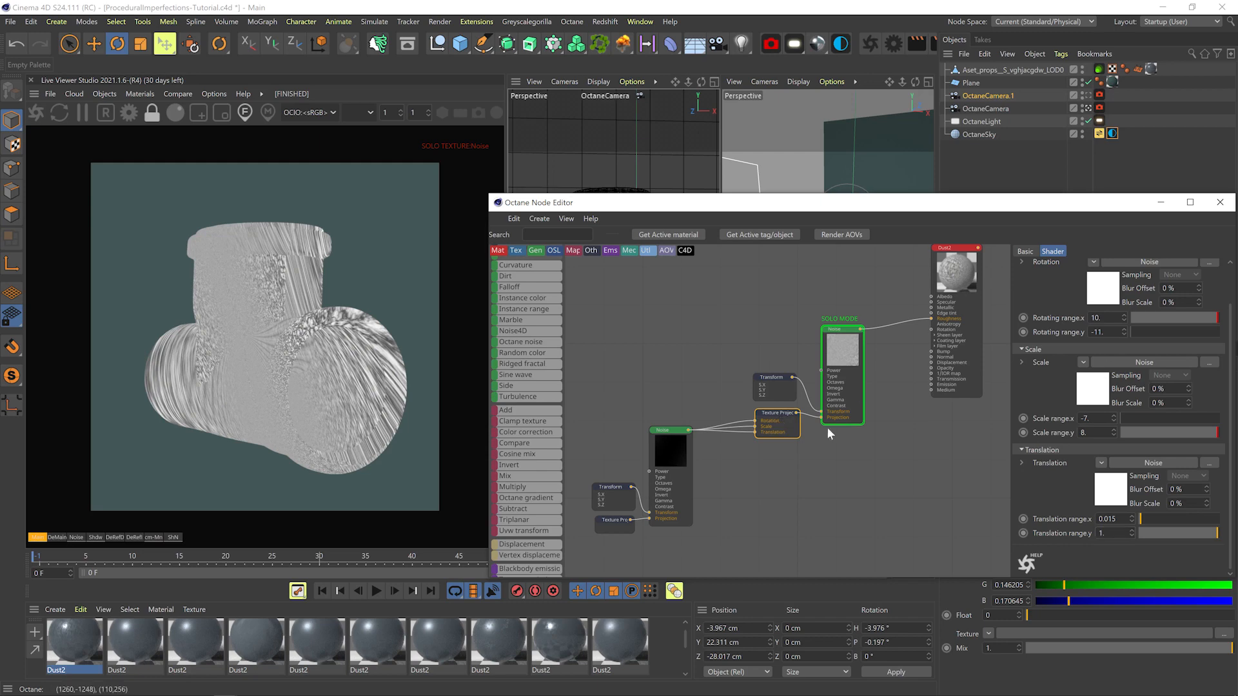
Set the distortion noise's Gamma to about 0.748 and the S.X of its aspect-locked Transform to about 1.03
click(671, 452)
drag(1180, 350, 1187, 342)
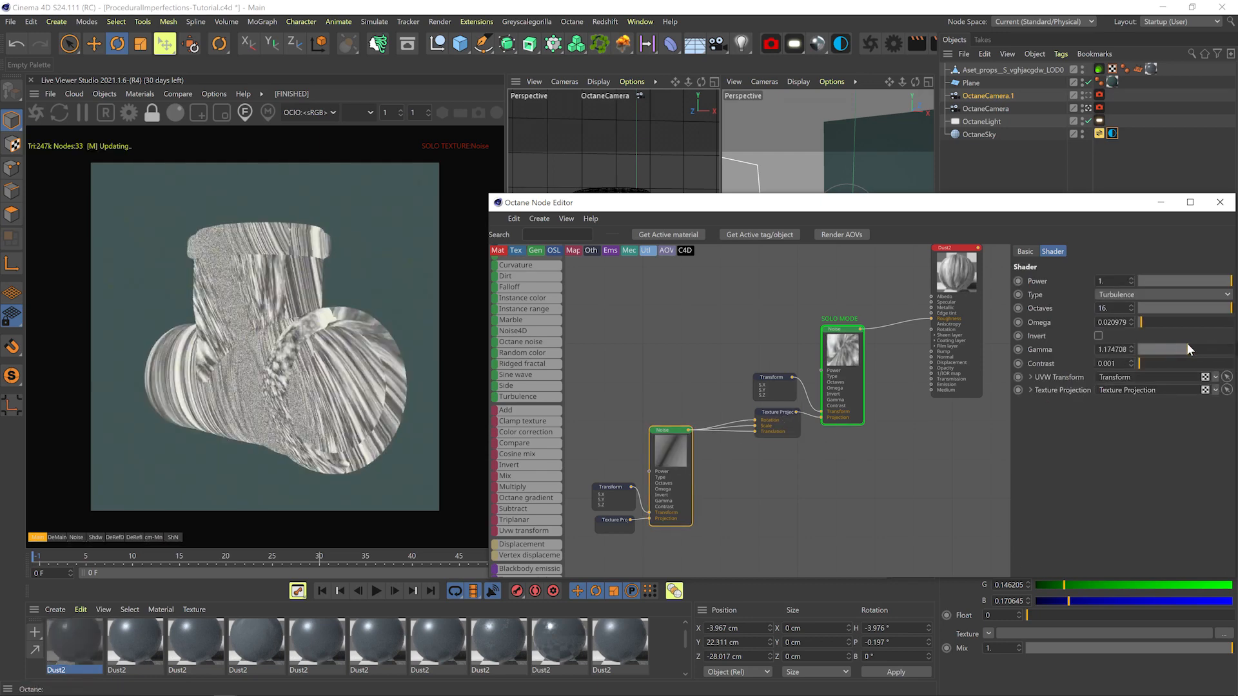
click(613, 496)
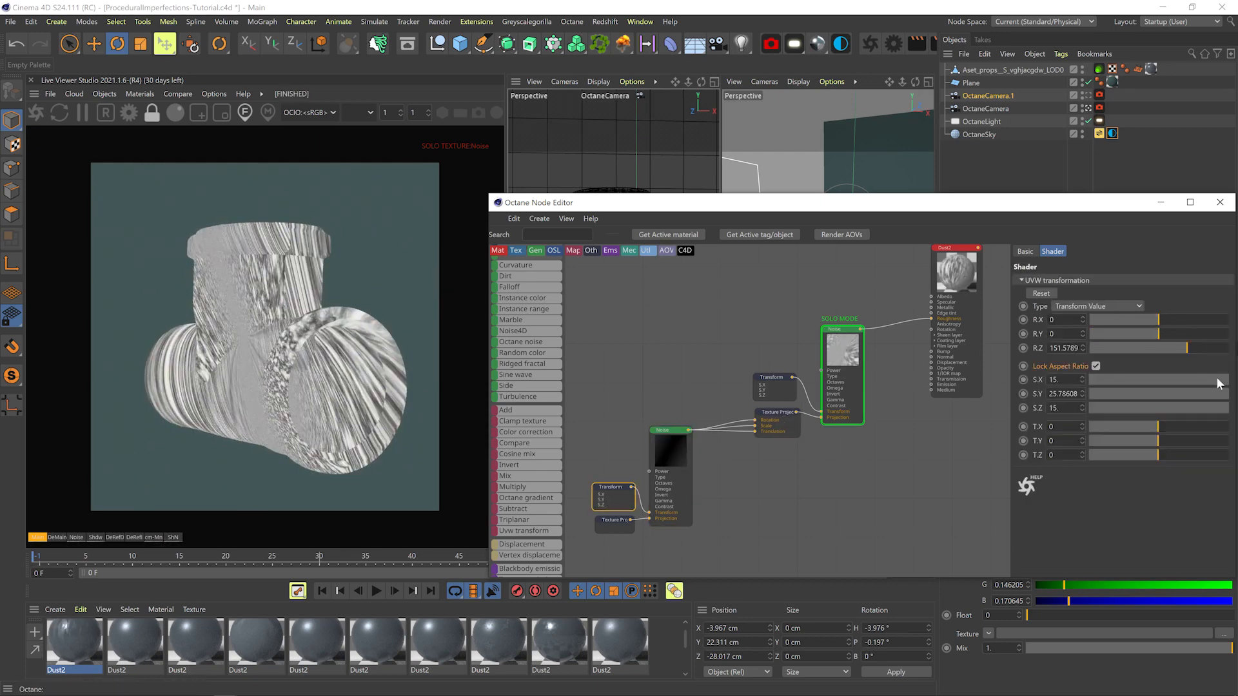
drag(1218, 383, 1193, 384)
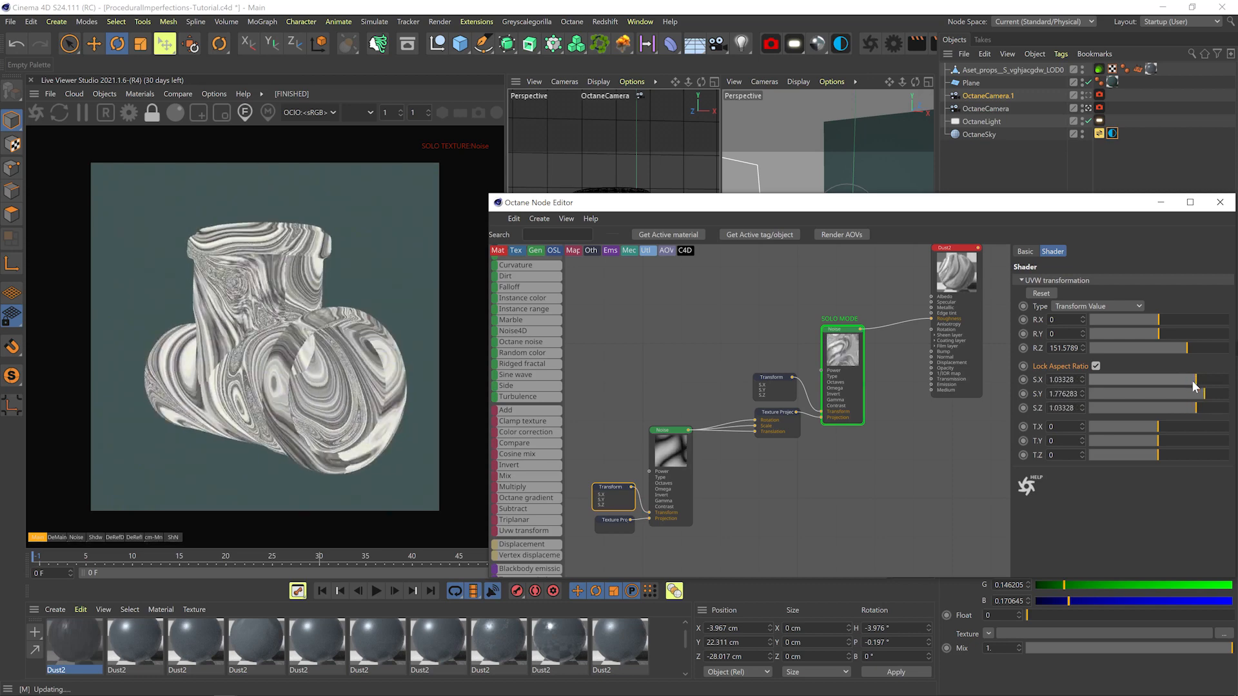
Solo the distortion noise, move it away with its inputs, and insert a Color Correction feeding the Texture Projection's Scale and Translation
right_click(679, 453)
click(701, 461)
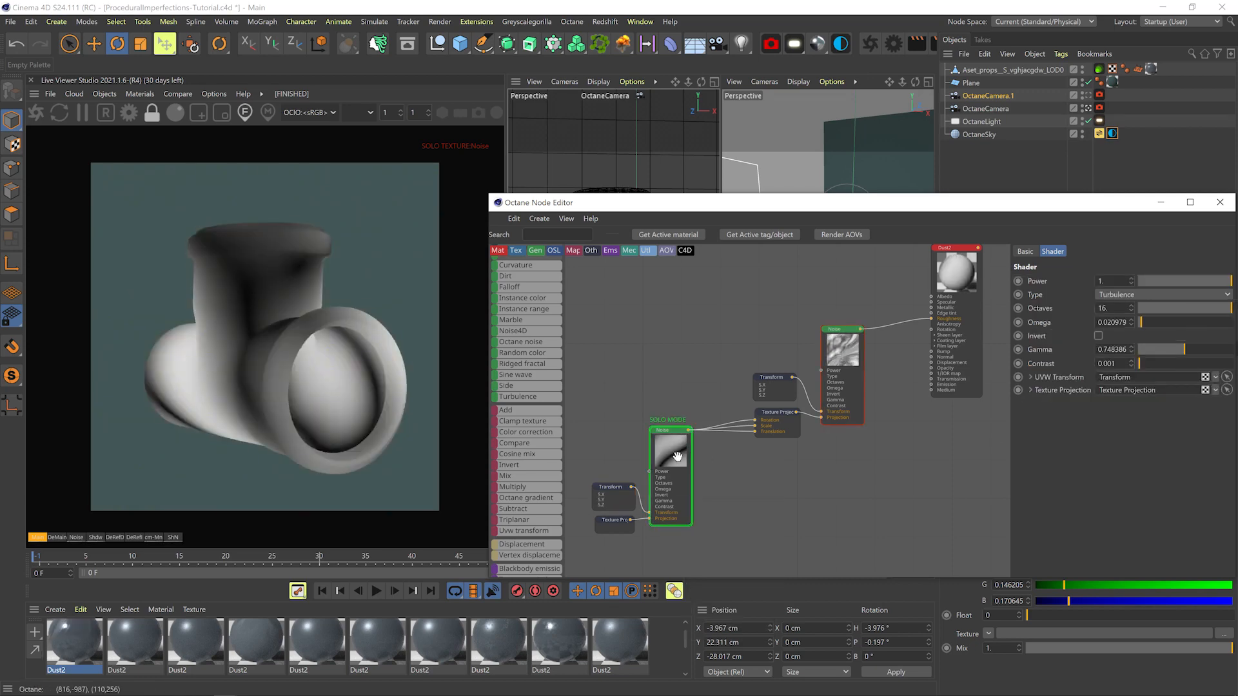
right_click(677, 455)
click(695, 533)
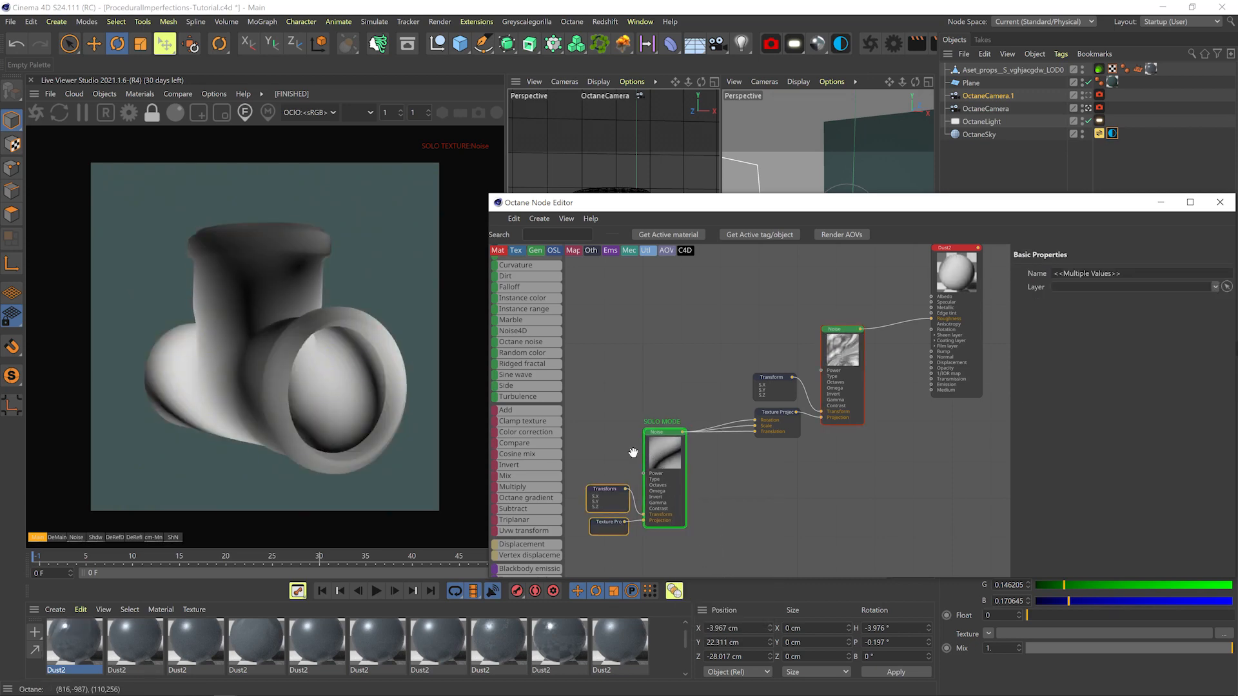
drag(633, 453, 595, 450)
drag(525, 432, 757, 427)
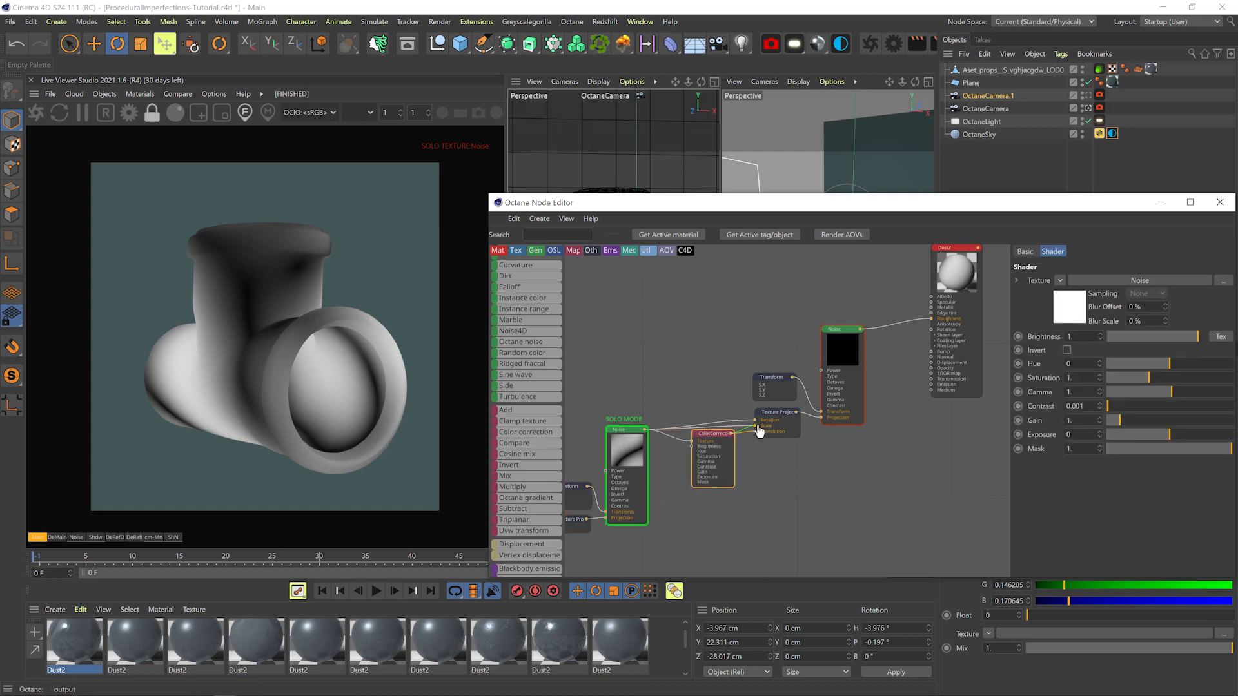
Solo the new Color Correction, set its Brightness to about 1.165, and disable solo mode
key(d)
drag(1198, 336, 1207, 336)
right_click(719, 444)
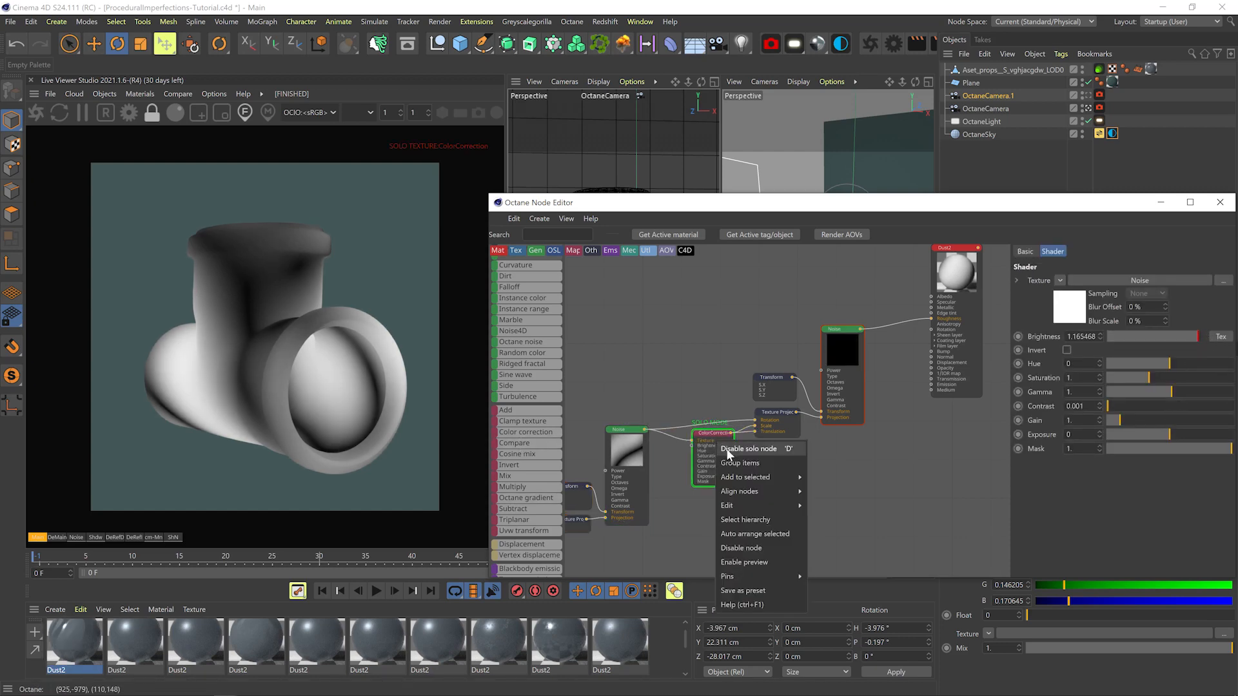
click(729, 450)
Insert a Color Correction between the noise and Roughness with Brightness 1.2, Gamma about 0.536 and Contrast about 0.931
middle_drag(793, 458, 669, 502)
click(671, 515)
drag(525, 432, 785, 384)
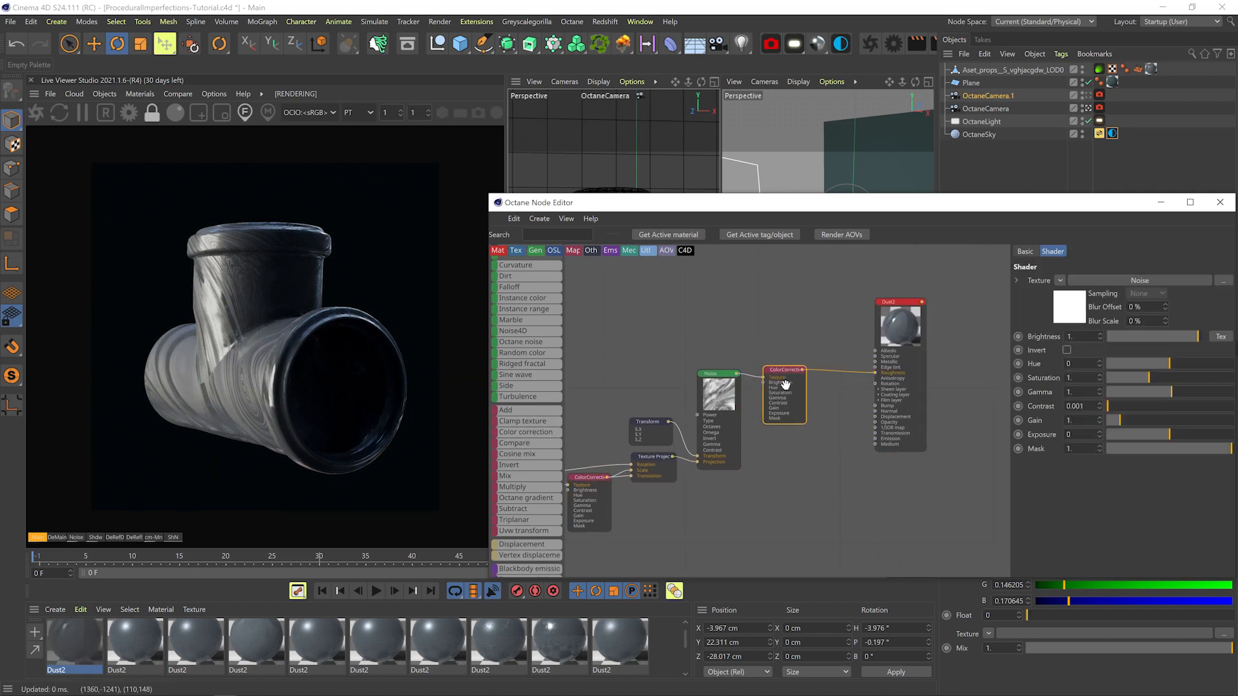
text(2)
key(Return)
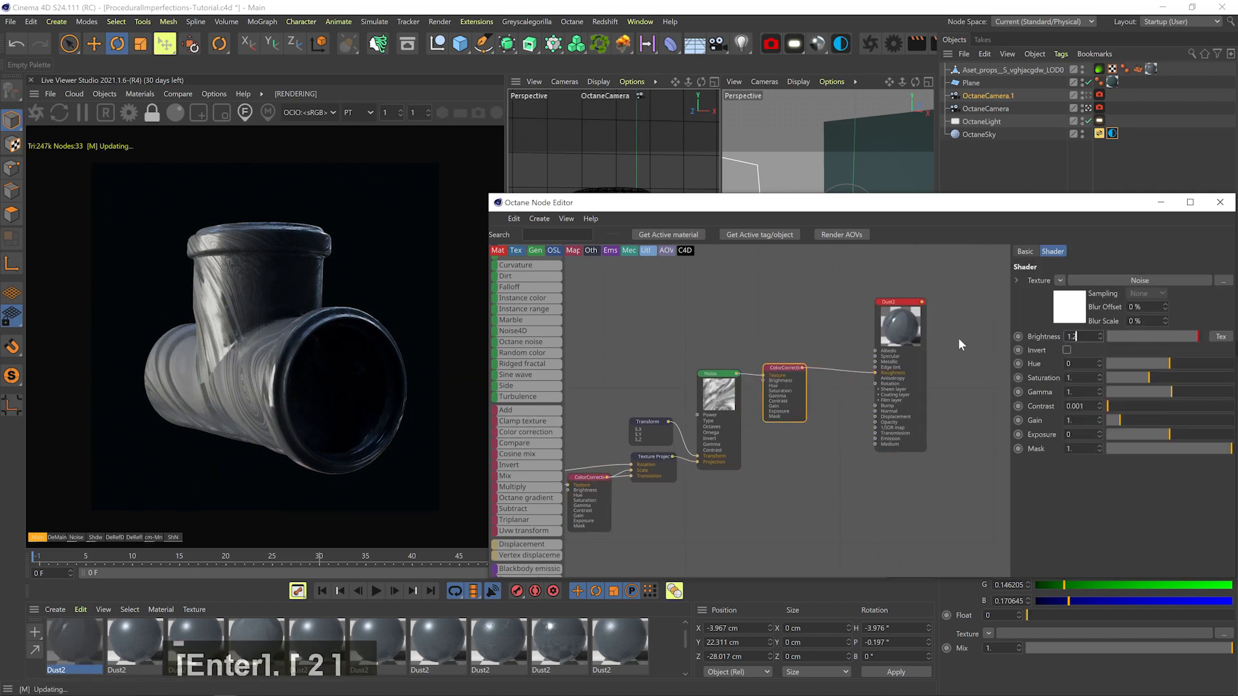
drag(1107, 406, 1163, 392)
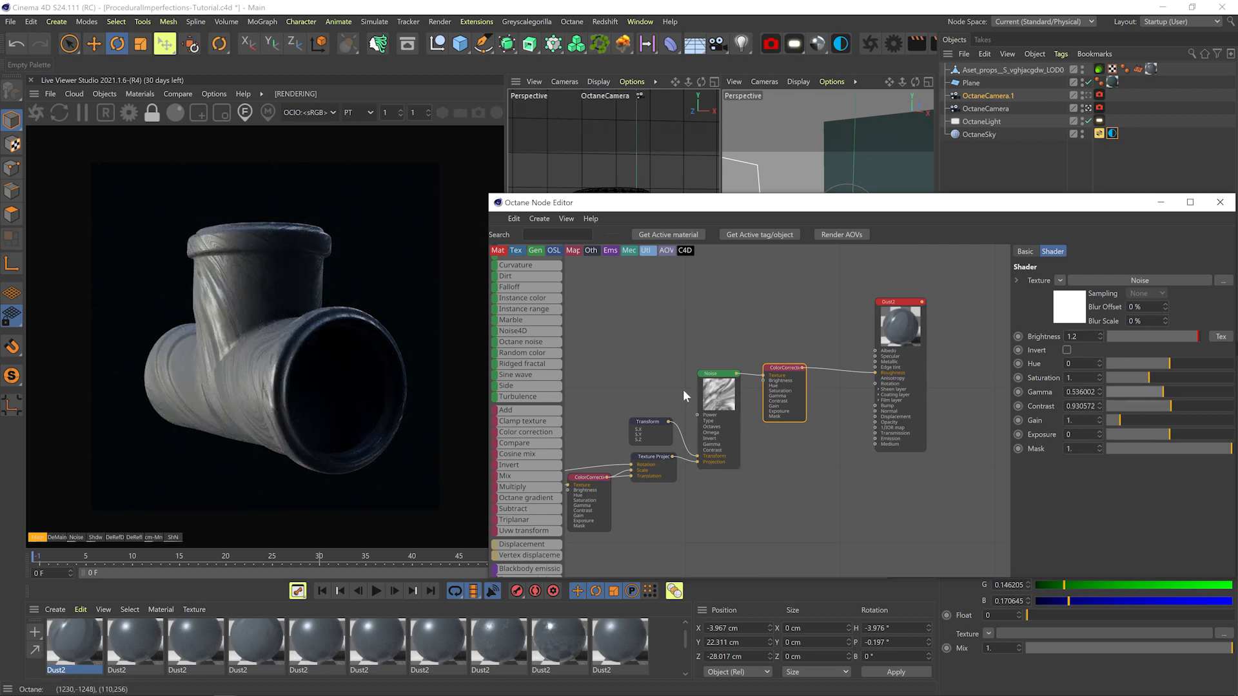
Set the roughness noise's Contrast to about 0.125 and the S.X of the distortion noise's Transform to about 1.82
click(716, 393)
drag(1181, 363, 1178, 365)
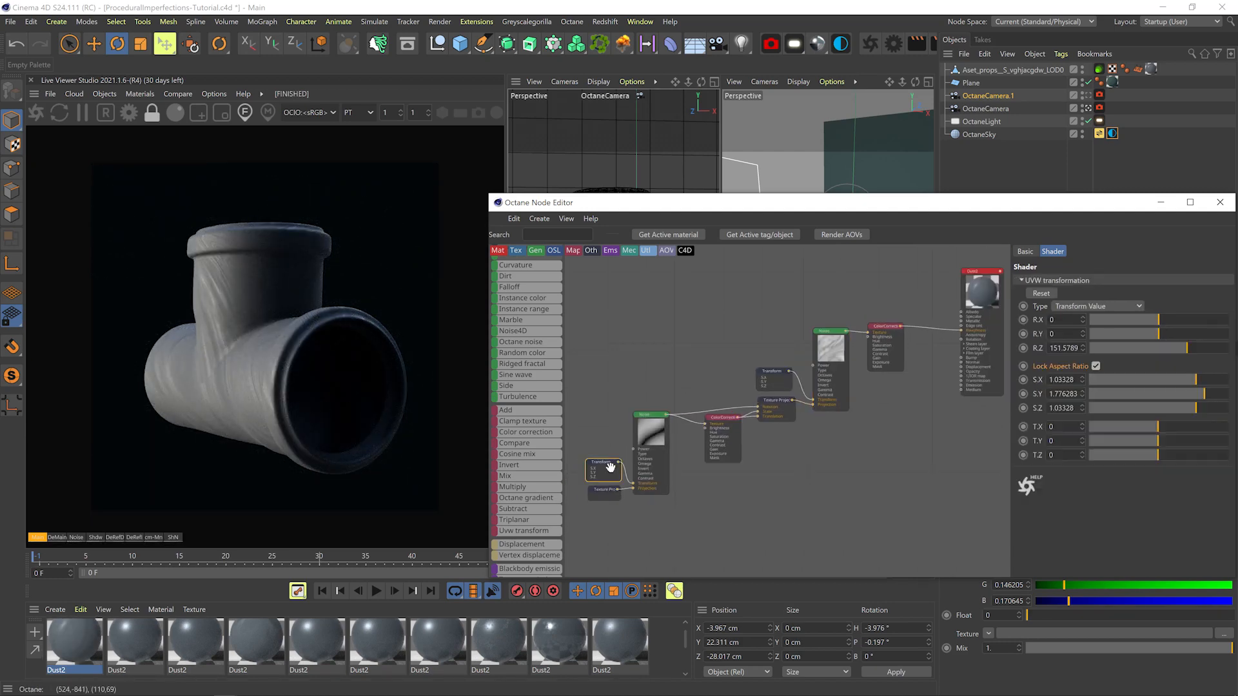
drag(1189, 380, 1201, 376)
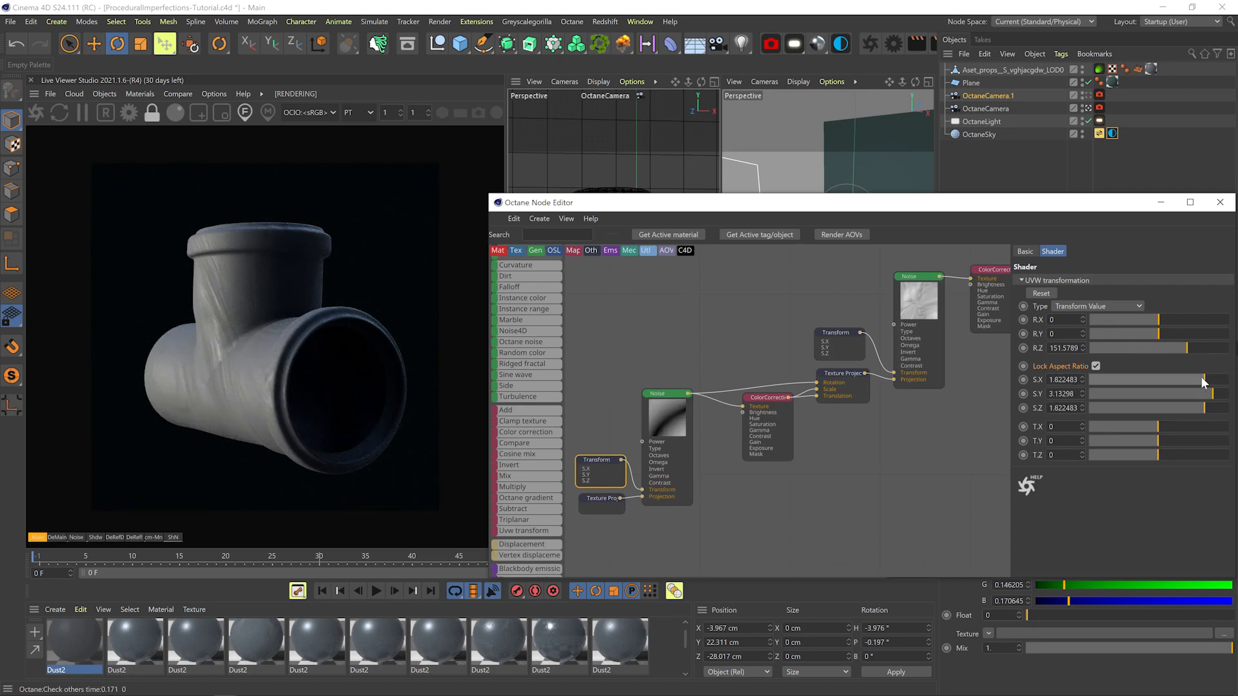
Solo the roughness noise, rescale the distortion noise's Transform, and turn solo off to show the full material
click(918, 300)
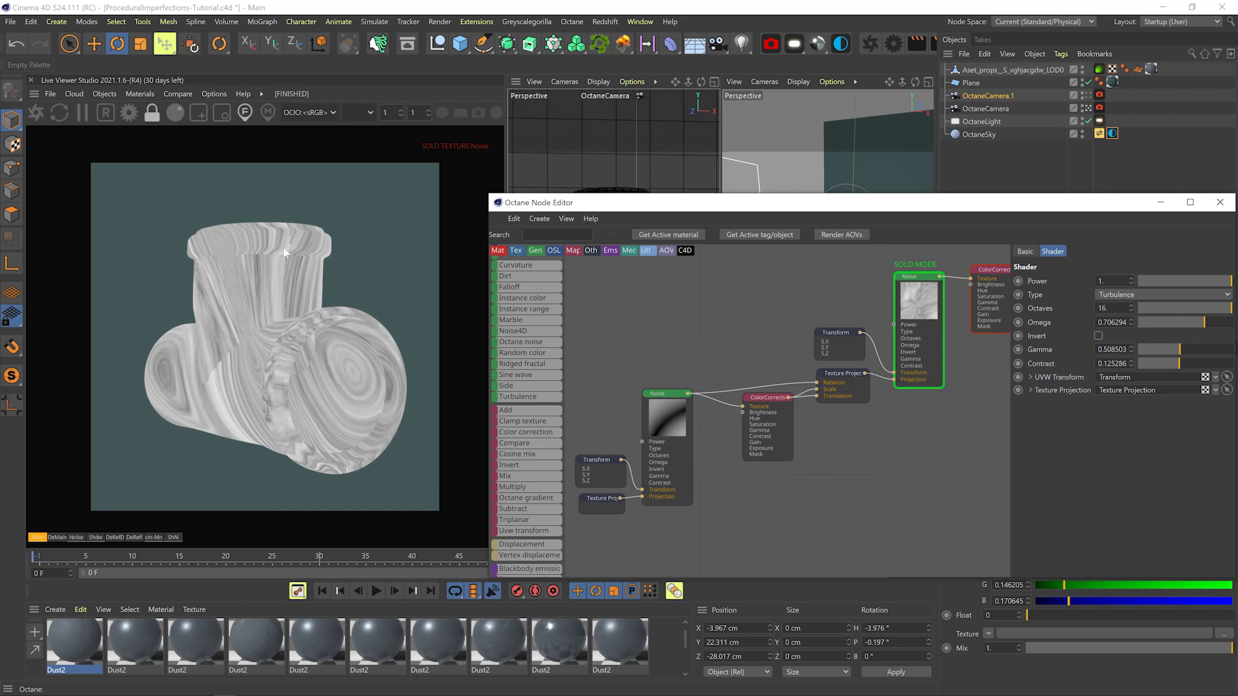
click(837, 380)
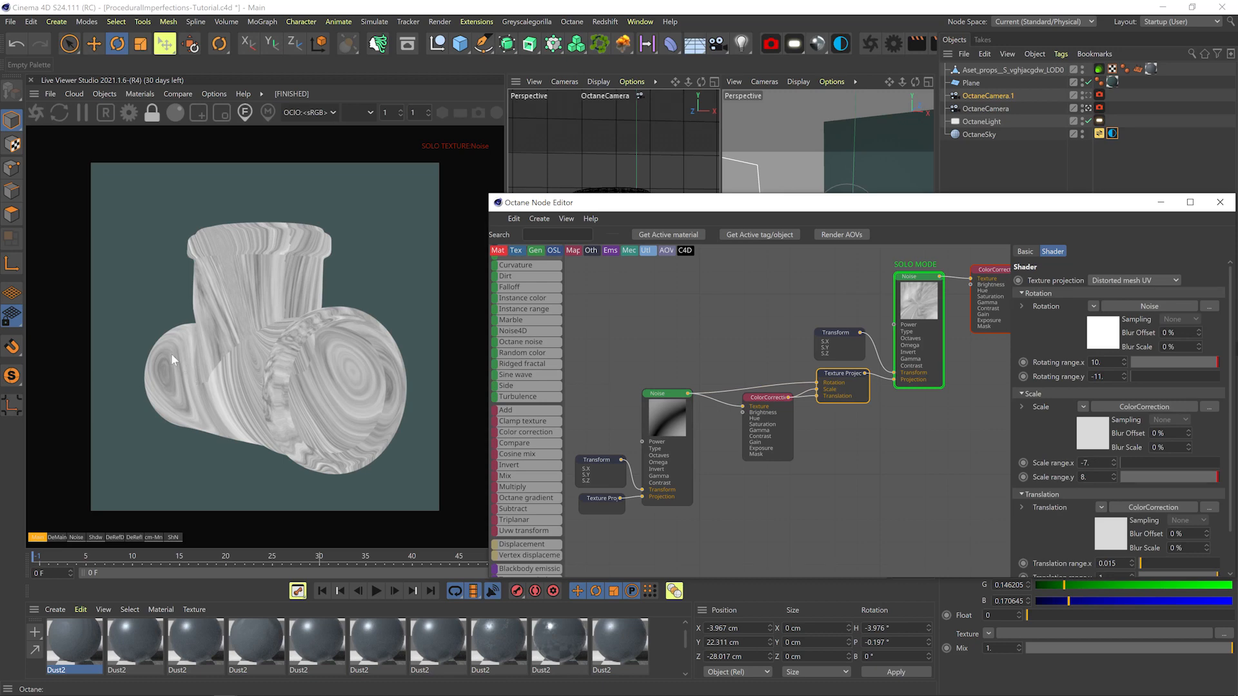
click(598, 461)
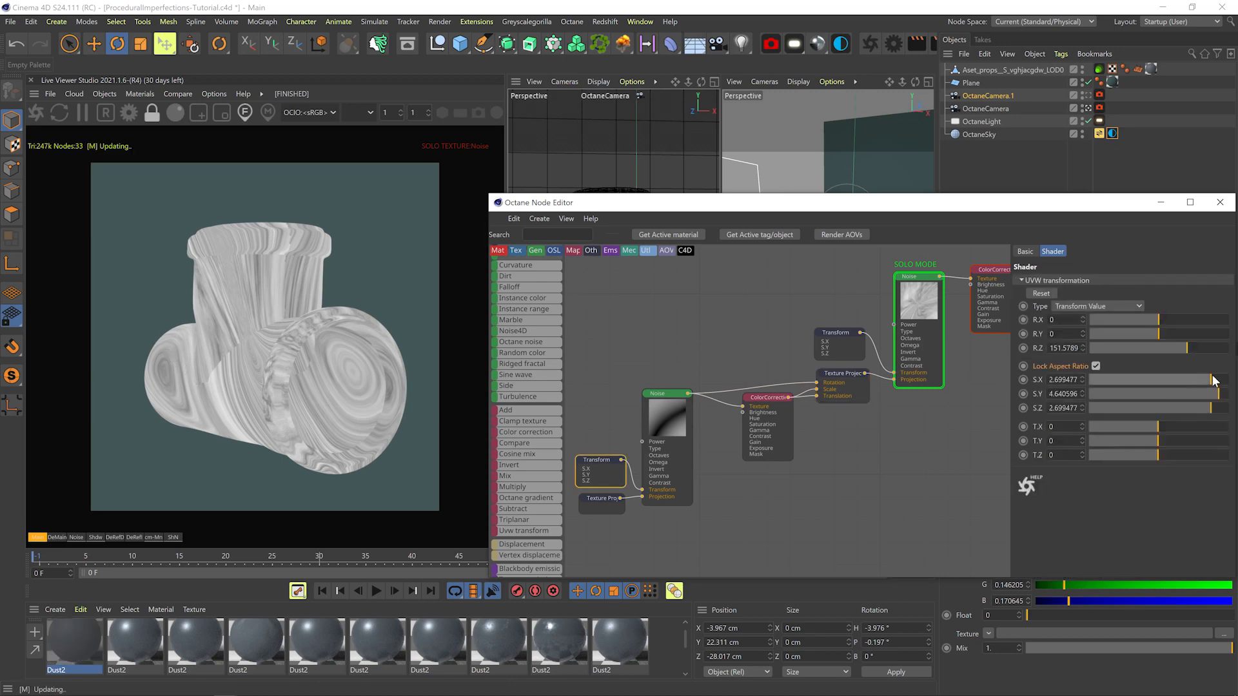
drag(1213, 378, 1164, 347)
click(665, 394)
click(608, 485)
click(919, 301)
middle_drag(1001, 285, 722, 398)
click(886, 330)
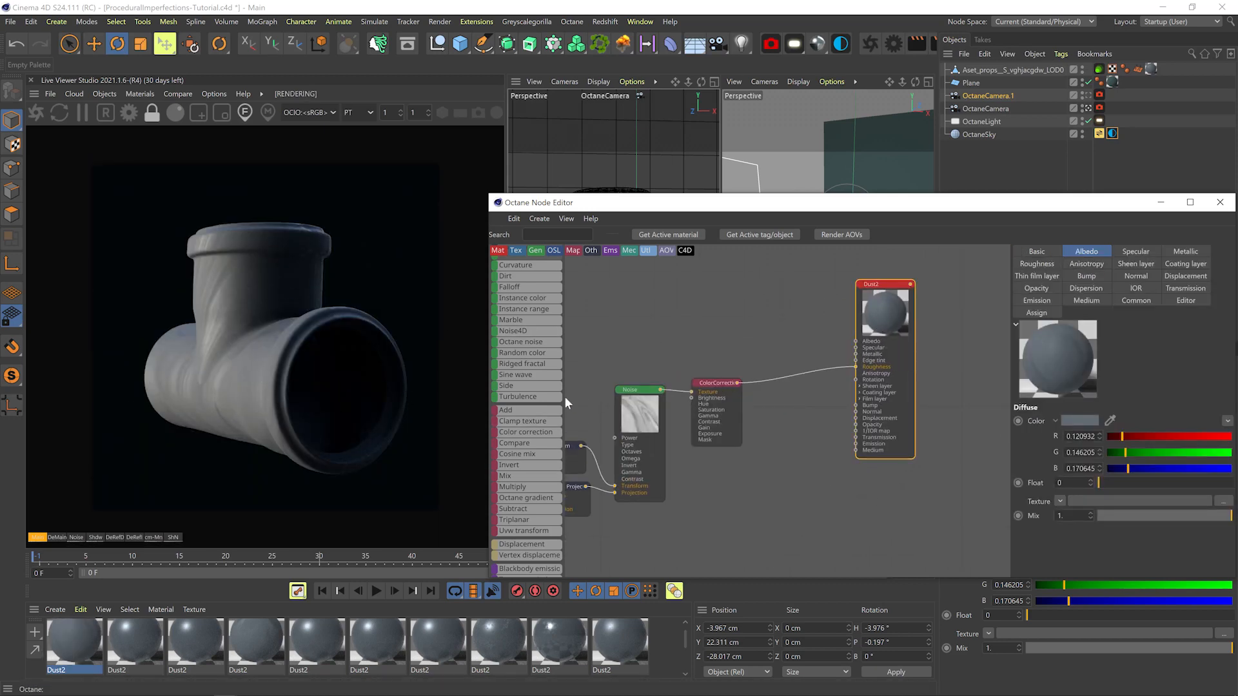
Route the distortion noise through a UVW Transform into the Texture Projection's Rotation, with a Transform whose R.Z is about -102.86
middle_drag(558, 444, 848, 412)
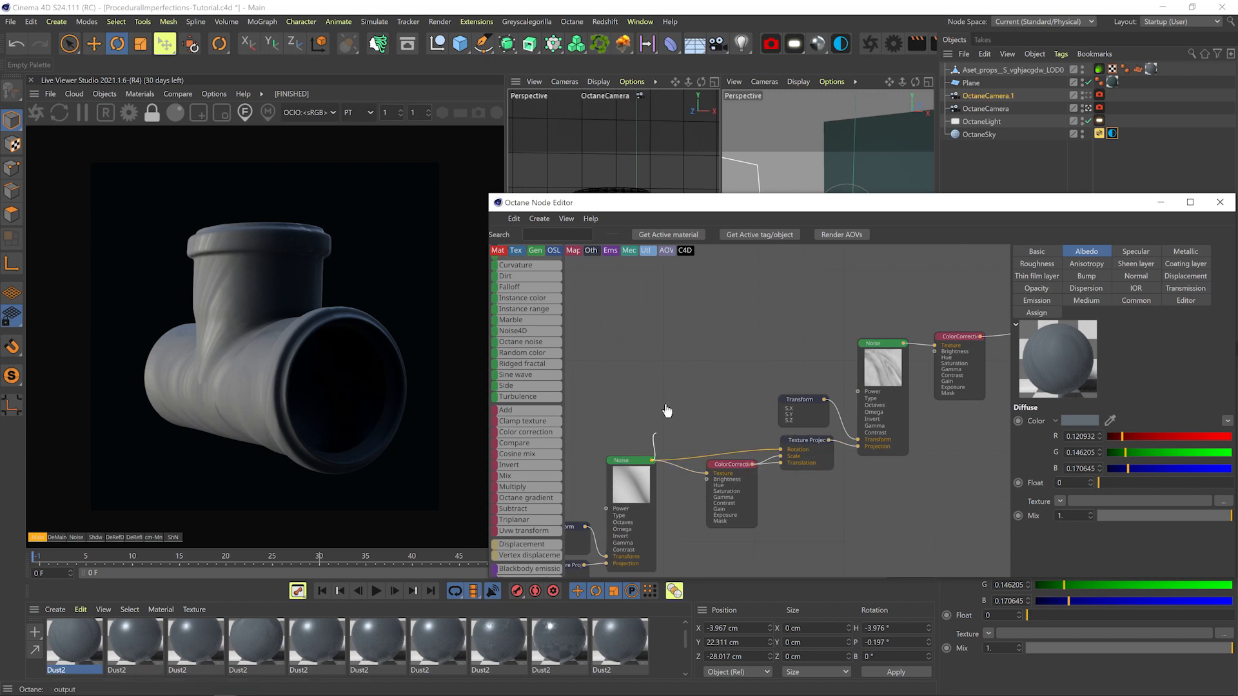
key(c)
key(Return)
drag(733, 363, 779, 450)
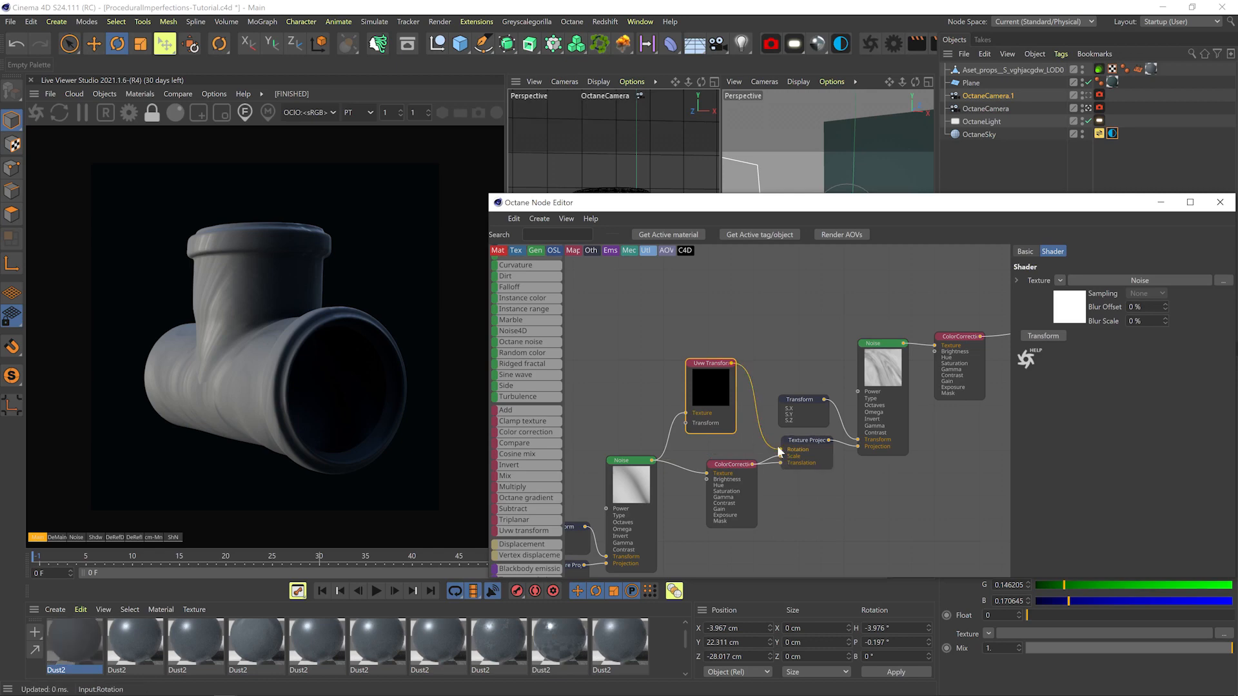
click(1042, 336)
click(1140, 346)
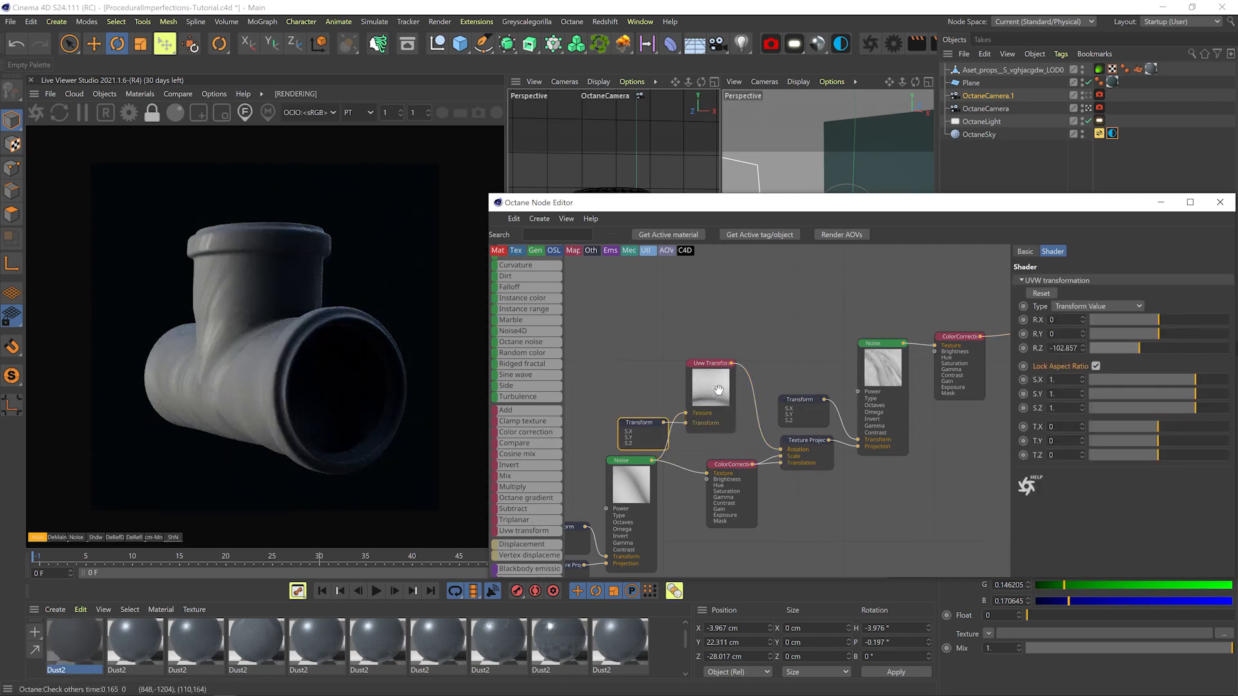
Solo the roughness noise, set the UVW Transform's R.Z to about 161.14, and undo a trial change of its scale
right_click(815, 442)
click(835, 448)
right_click(875, 378)
click(896, 385)
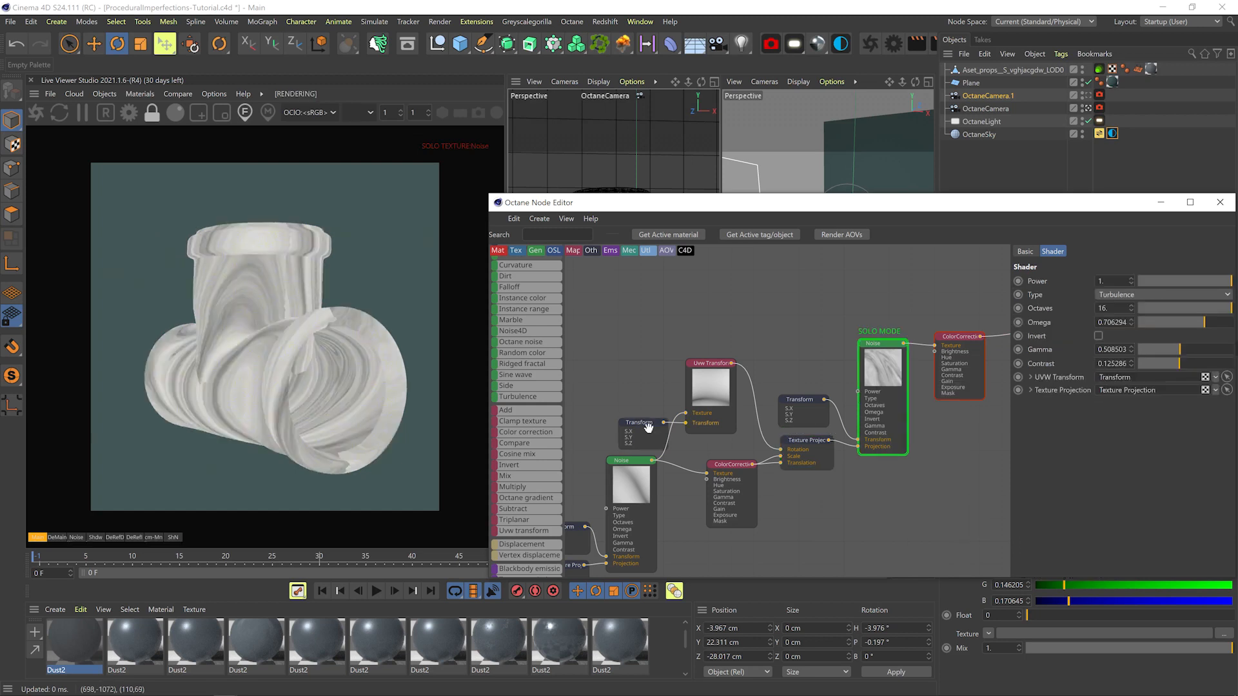
drag(1145, 348, 1189, 338)
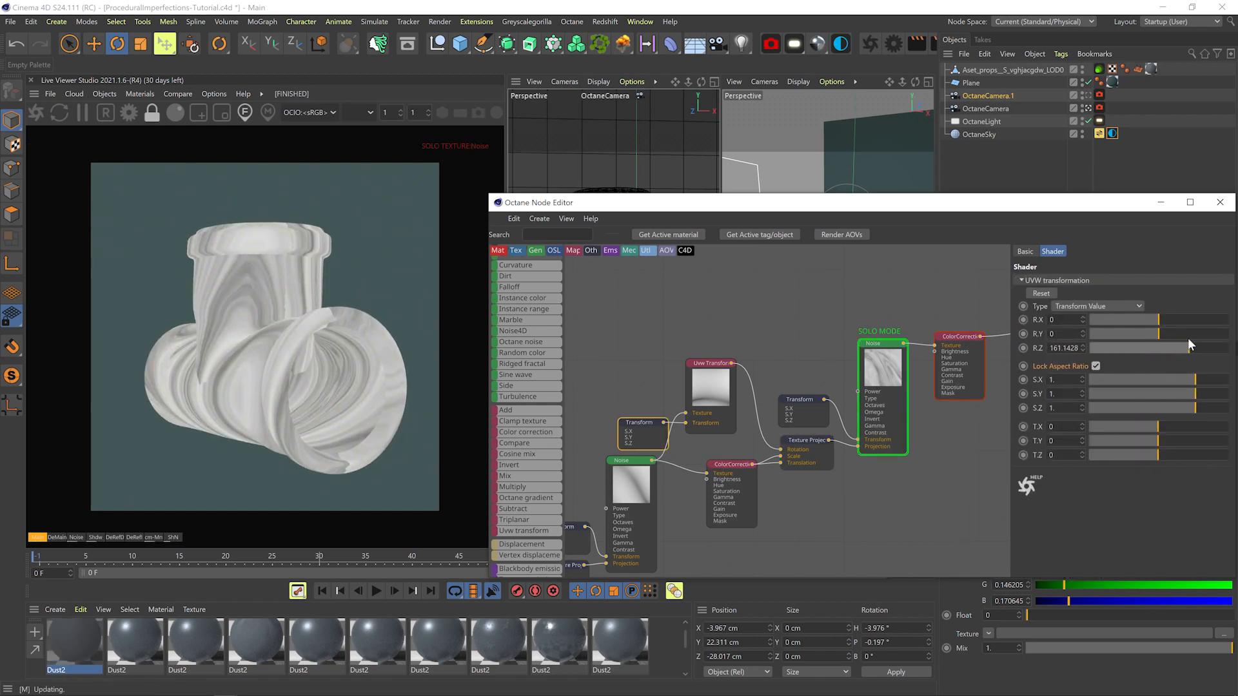
drag(1194, 380, 1185, 375)
key(ctrl+z)
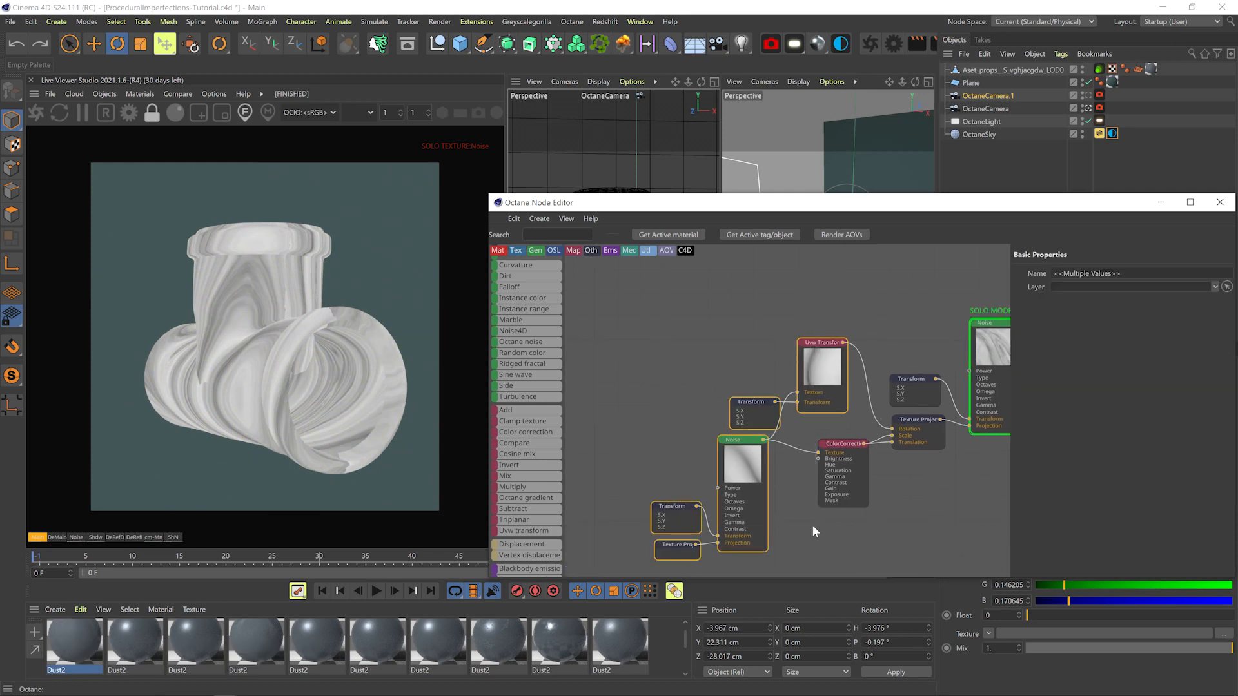
Make room in the graph, multiply the UVW Transform with the distortion noise, feed the result toward the Texture Projection, and solo the Multiply
drag(701, 394, 697, 394)
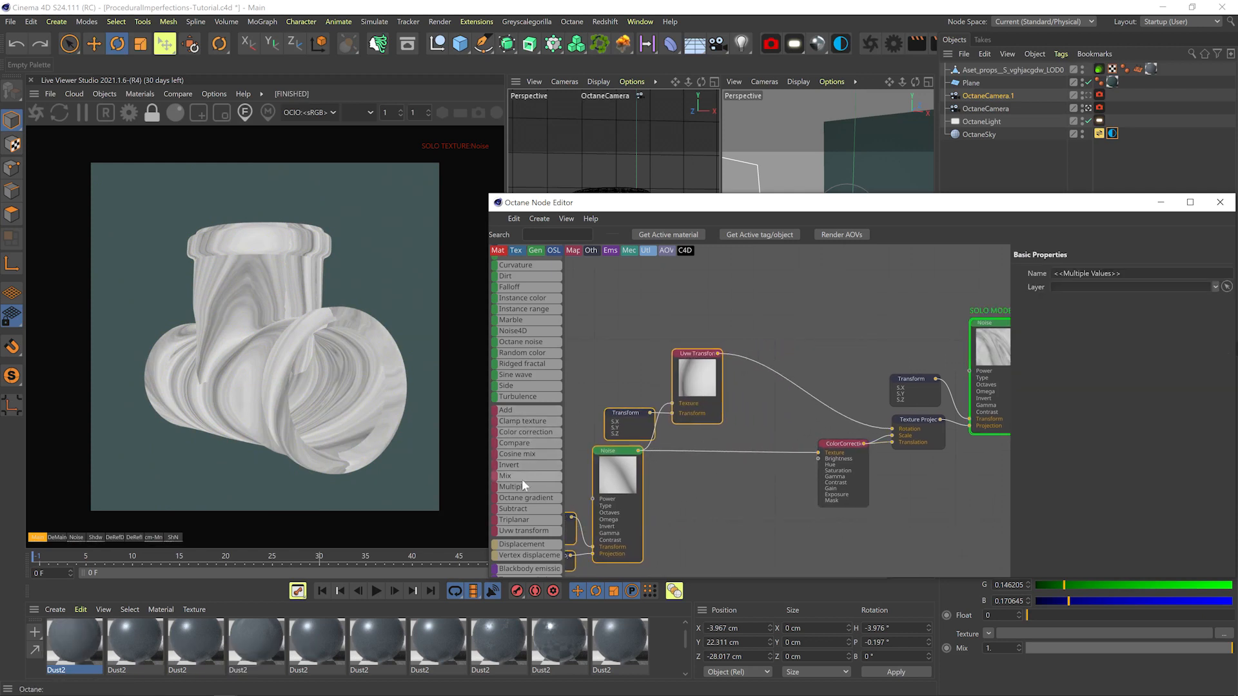
drag(775, 372, 773, 380)
drag(638, 451, 750, 437)
drag(797, 377, 891, 429)
click(774, 399)
Set the UVW Transform's scale to about 0.989 and its R.Z to about 51.43, and solo the distortion noise
click(627, 423)
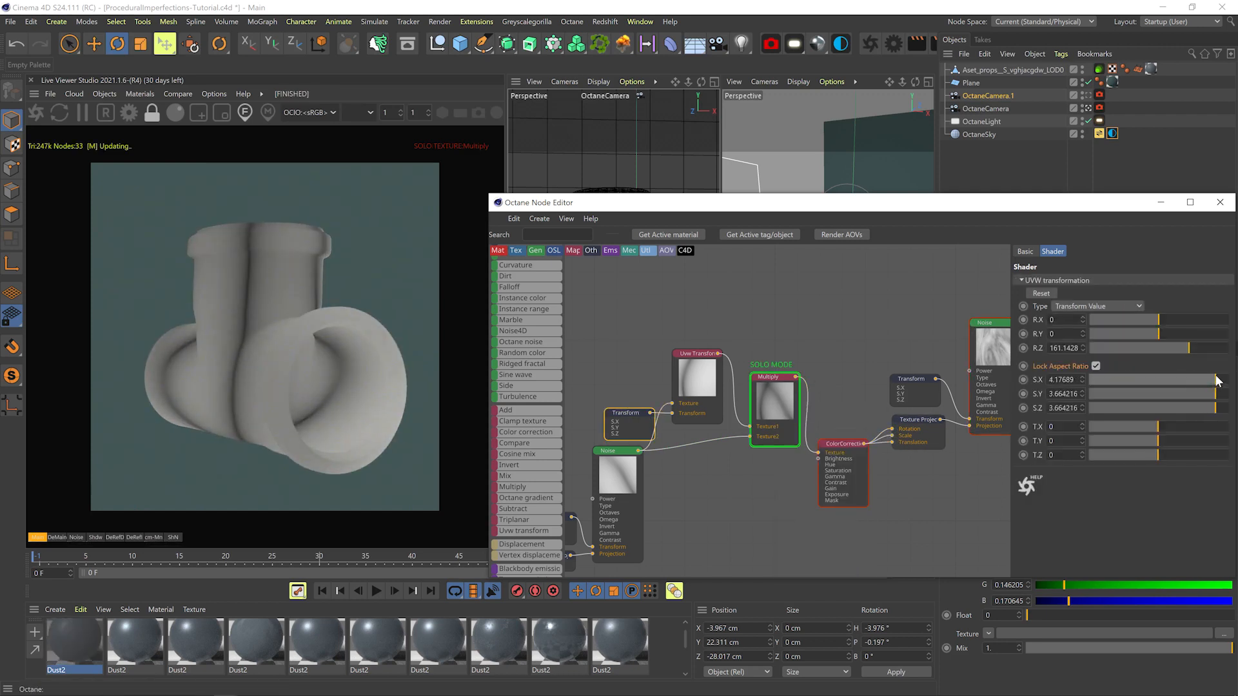
drag(1169, 380, 1161, 350)
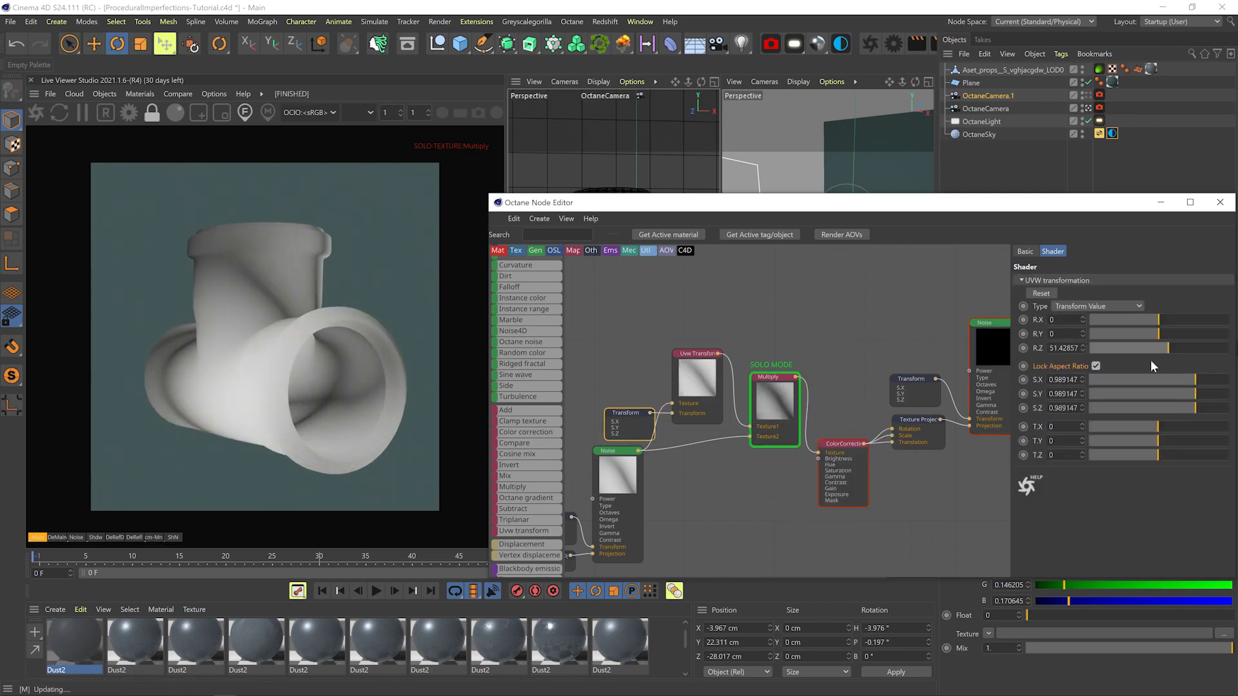
click(623, 477)
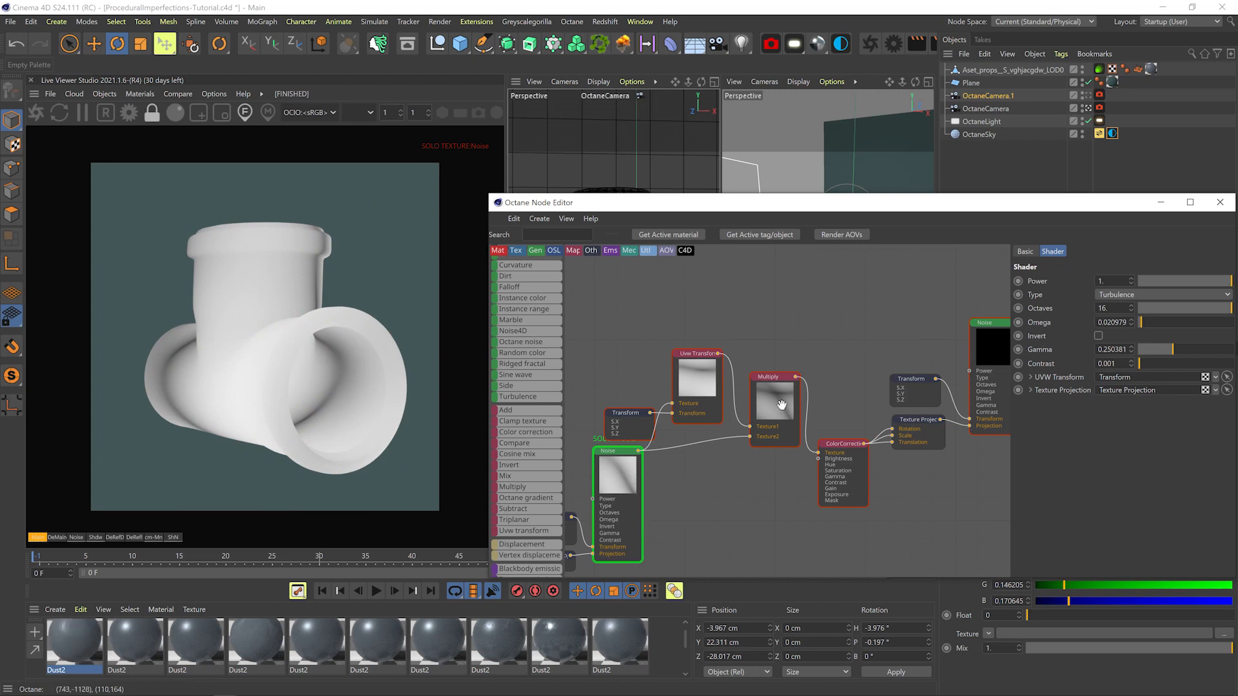
Turn off soloing, then add a UVW Transform fed by the distortion noise and connect it to the final Color Correction's Brightness
click(796, 416)
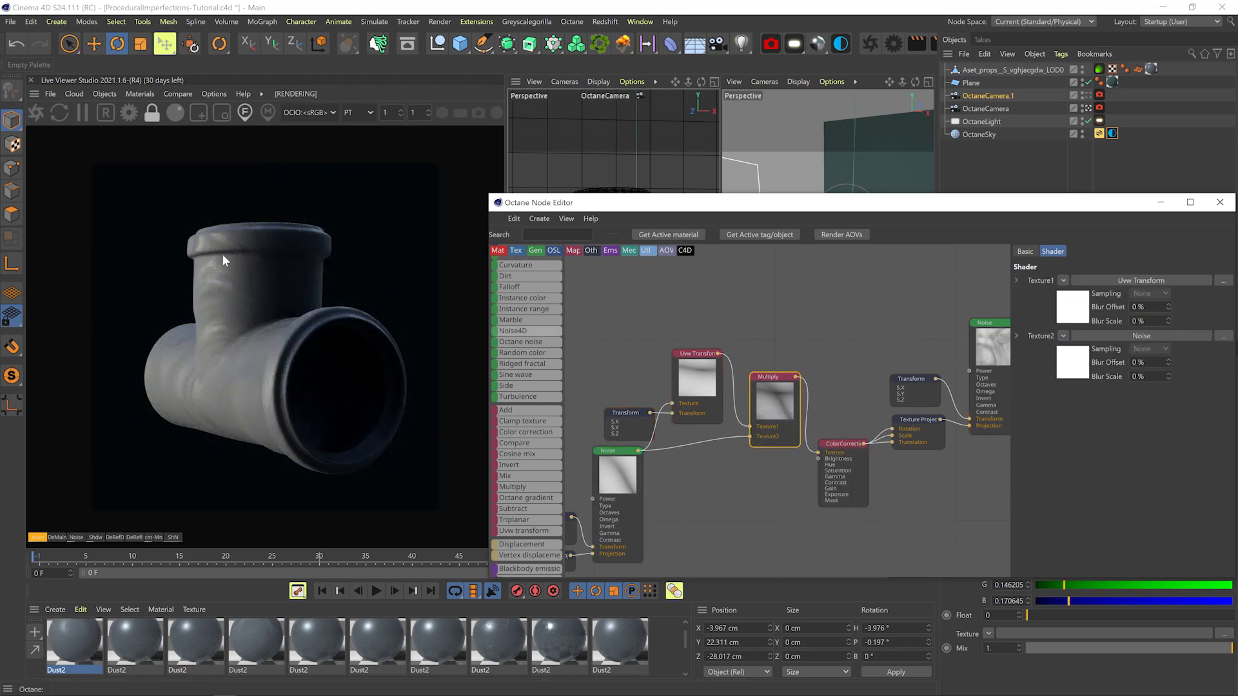
middle_drag(815, 362, 659, 402)
middle_drag(799, 361, 860, 379)
scroll(980, 323, down, 3)
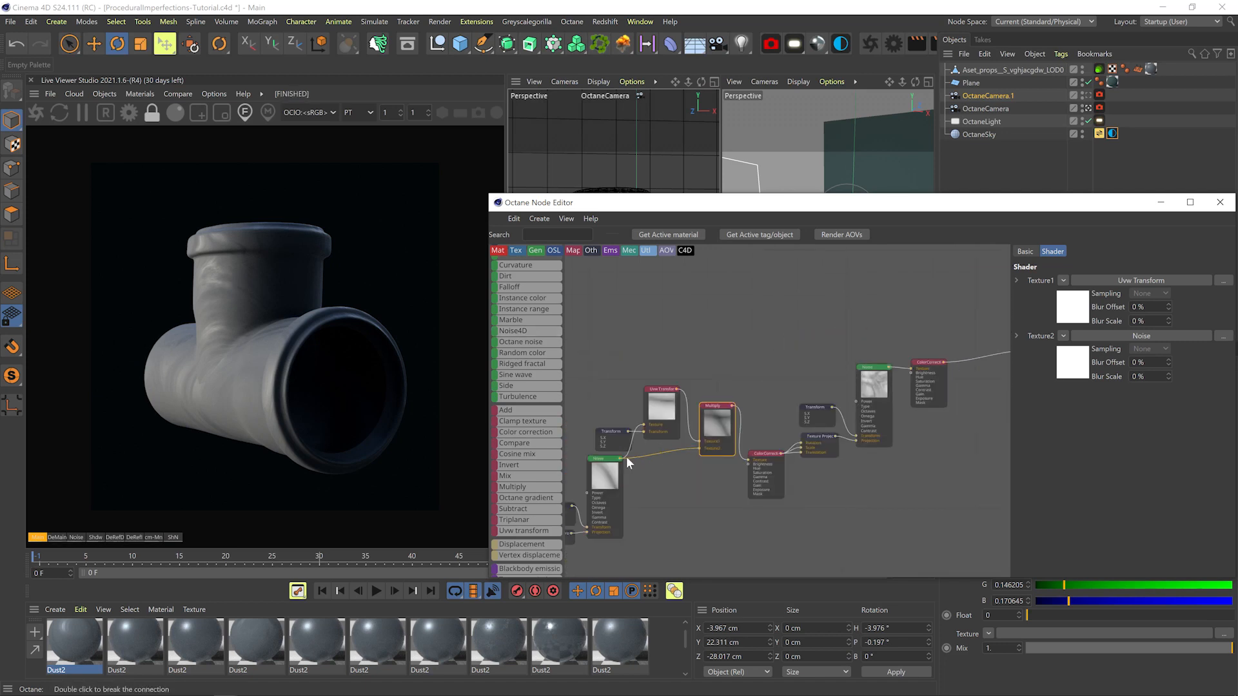
drag(623, 463, 861, 513)
text(uvw)
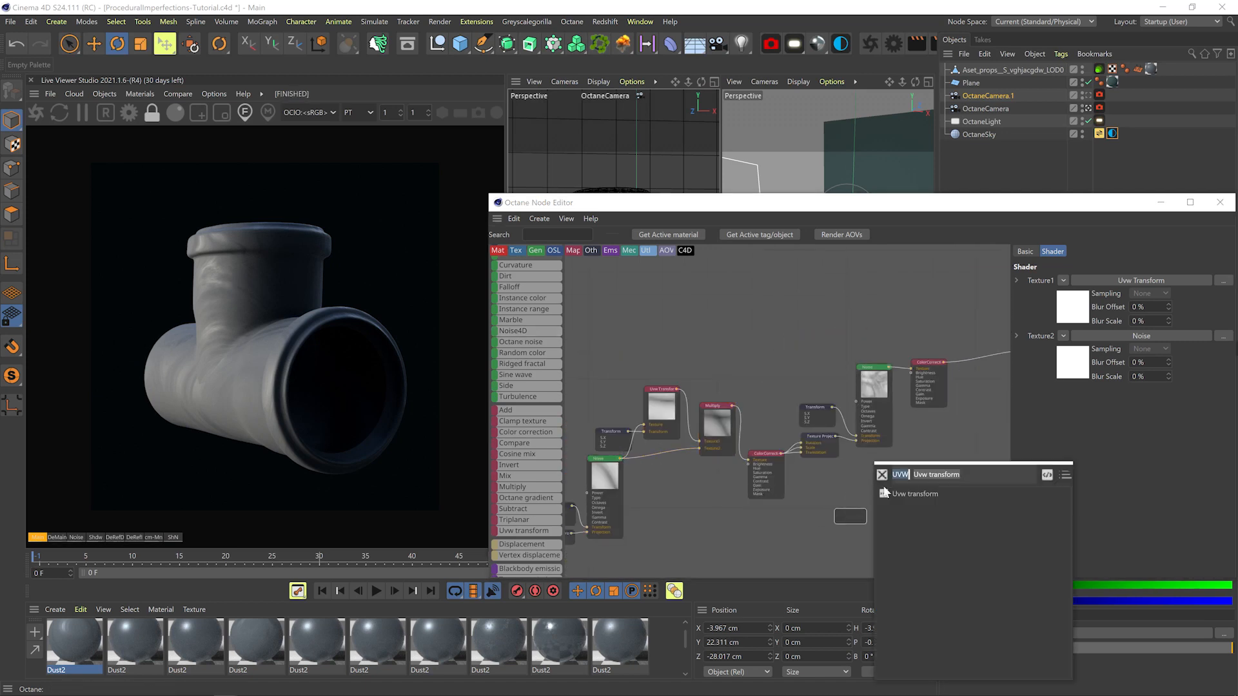
click(914, 487)
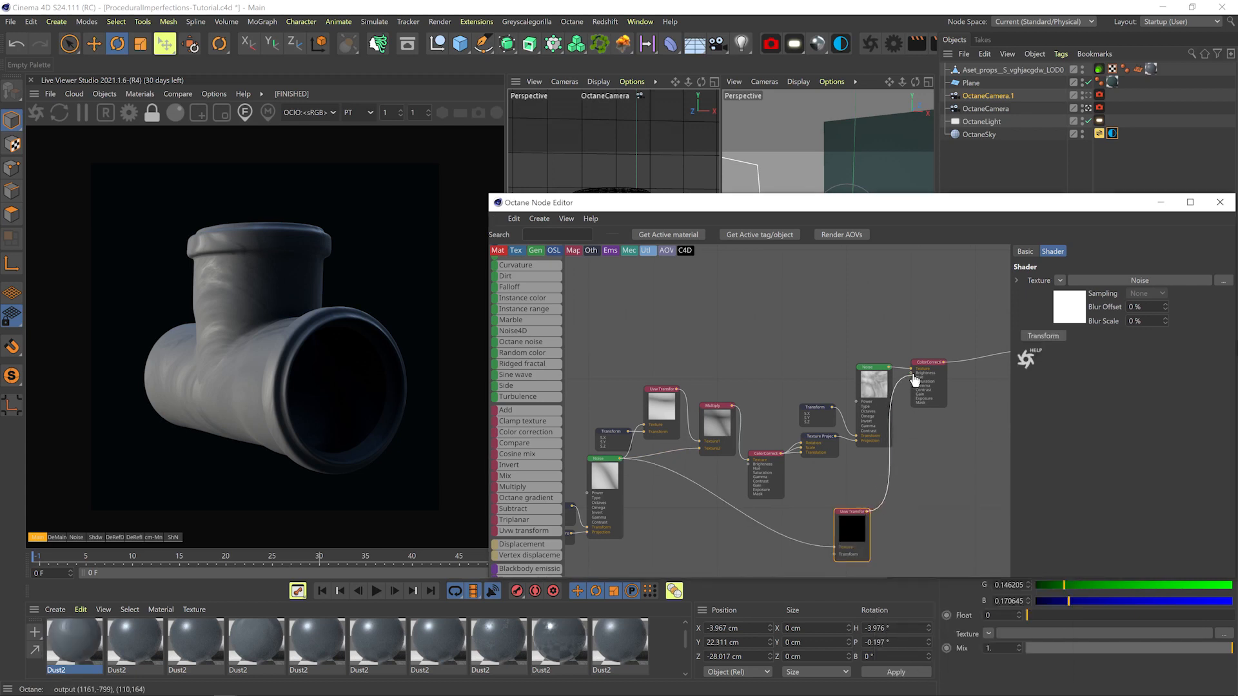
drag(913, 377, 912, 374)
Solo the Color Correction, give the new UVW Transform a Transform with a uniform scale of about 0.001688, and turn soloing off
right_click(936, 364)
click(951, 373)
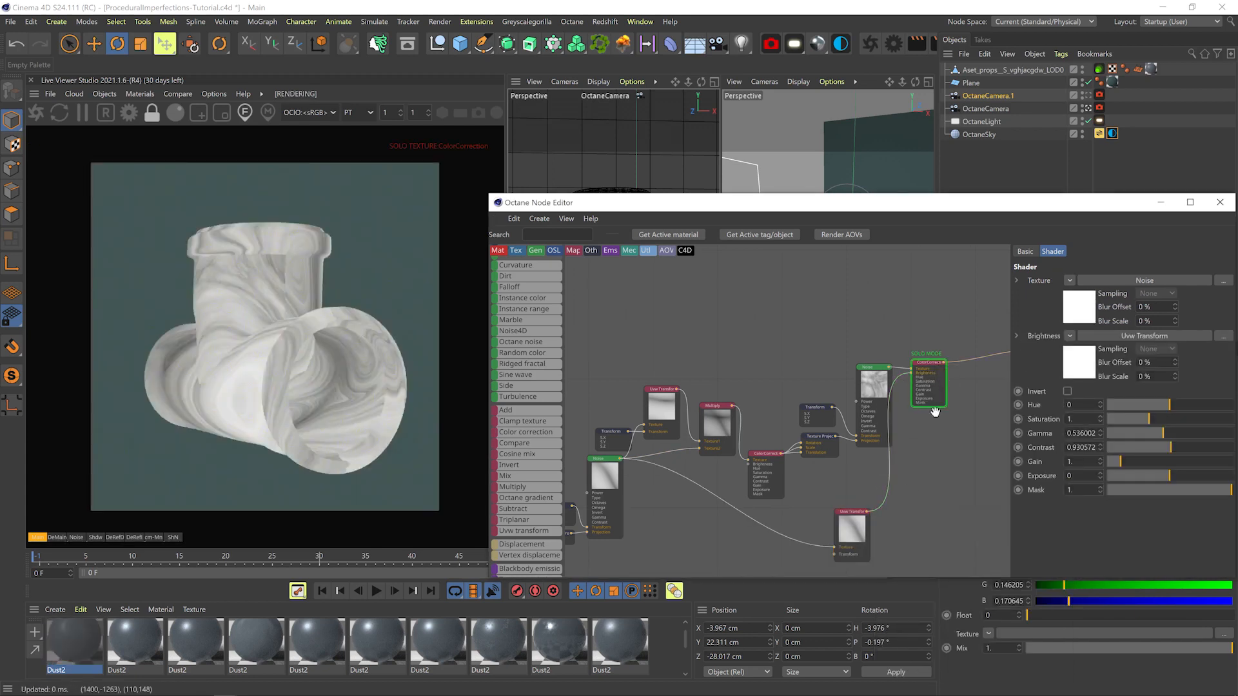
click(860, 536)
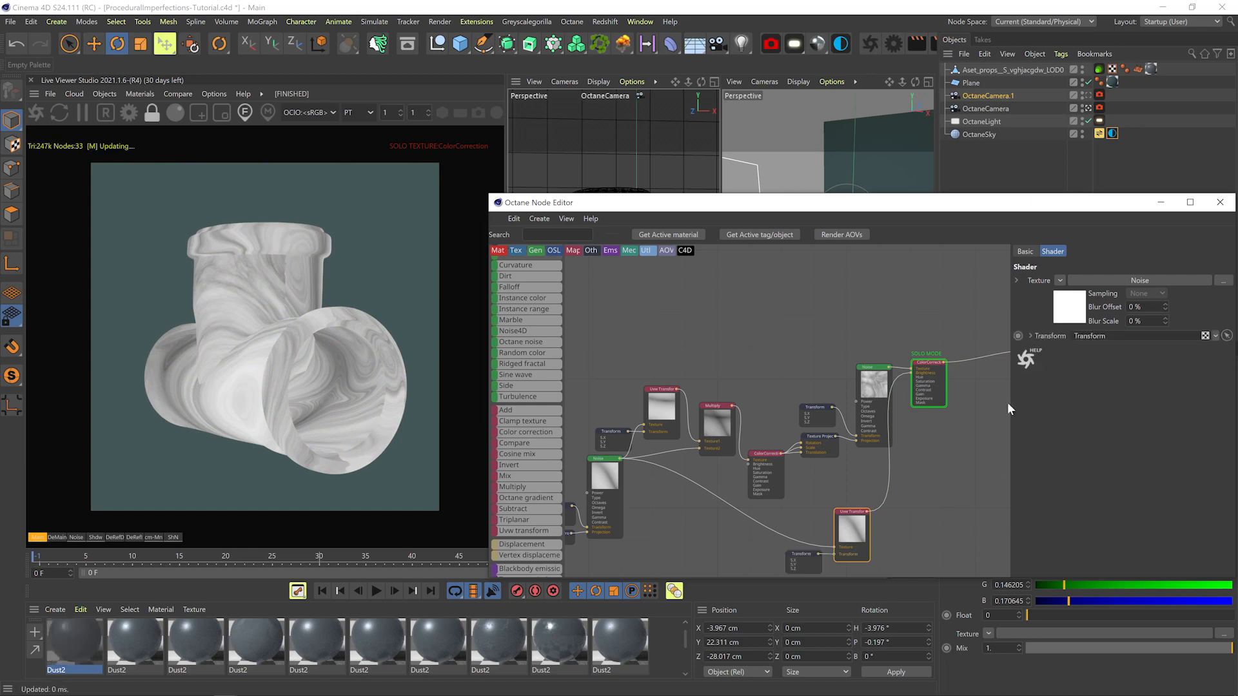
click(806, 559)
drag(1138, 380, 1102, 375)
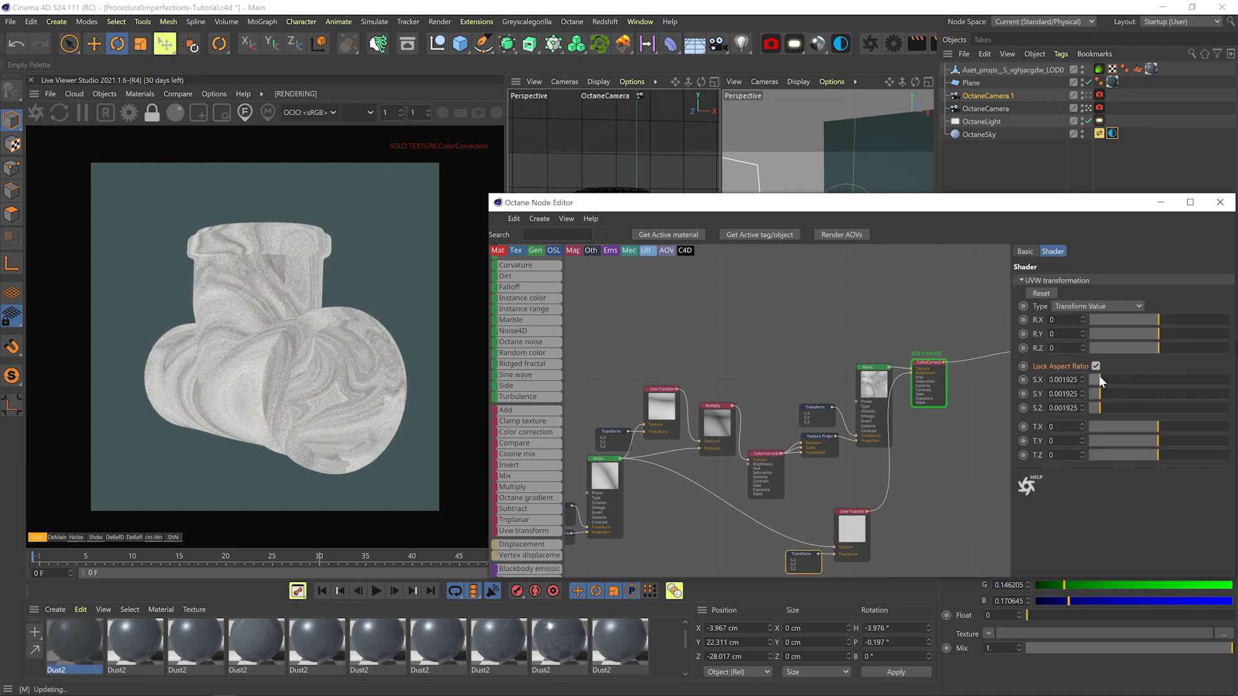
click(937, 379)
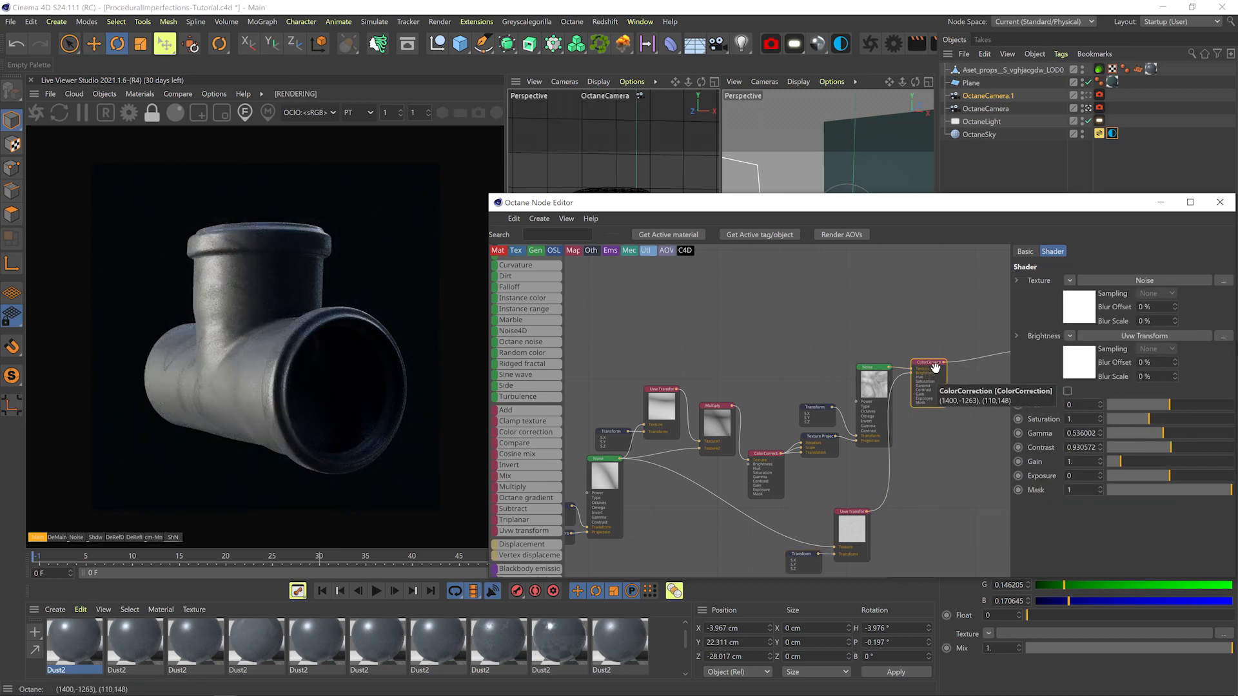
click(801, 561)
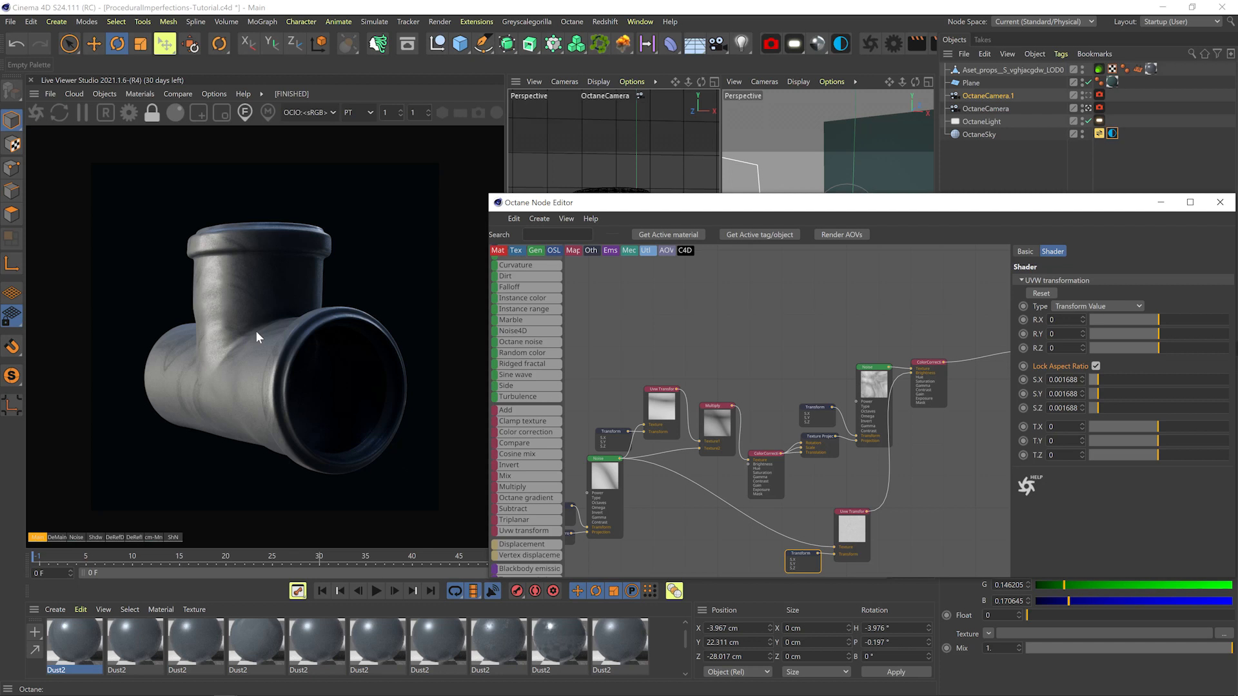
Duplicate the Dust2 material and strip the distortion network and brightness UVW Transform from the copy's node graph
click(998, 555)
ctrl+drag(76, 645, 63, 640)
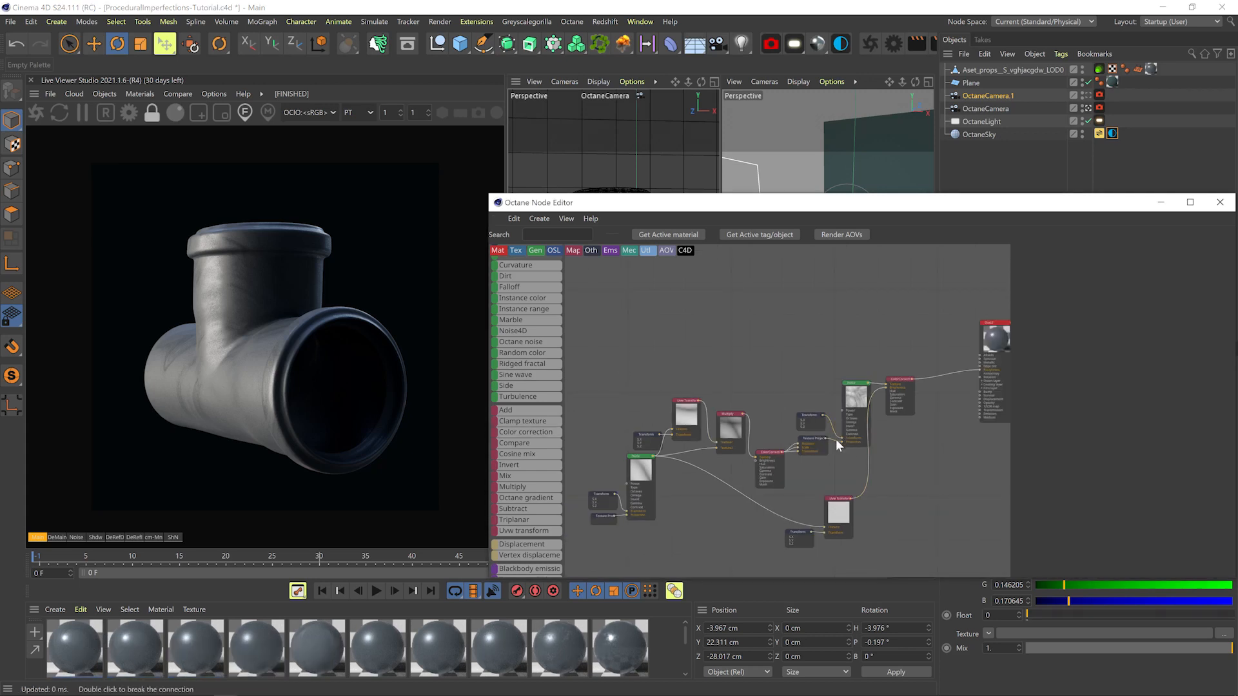
double_click(834, 440)
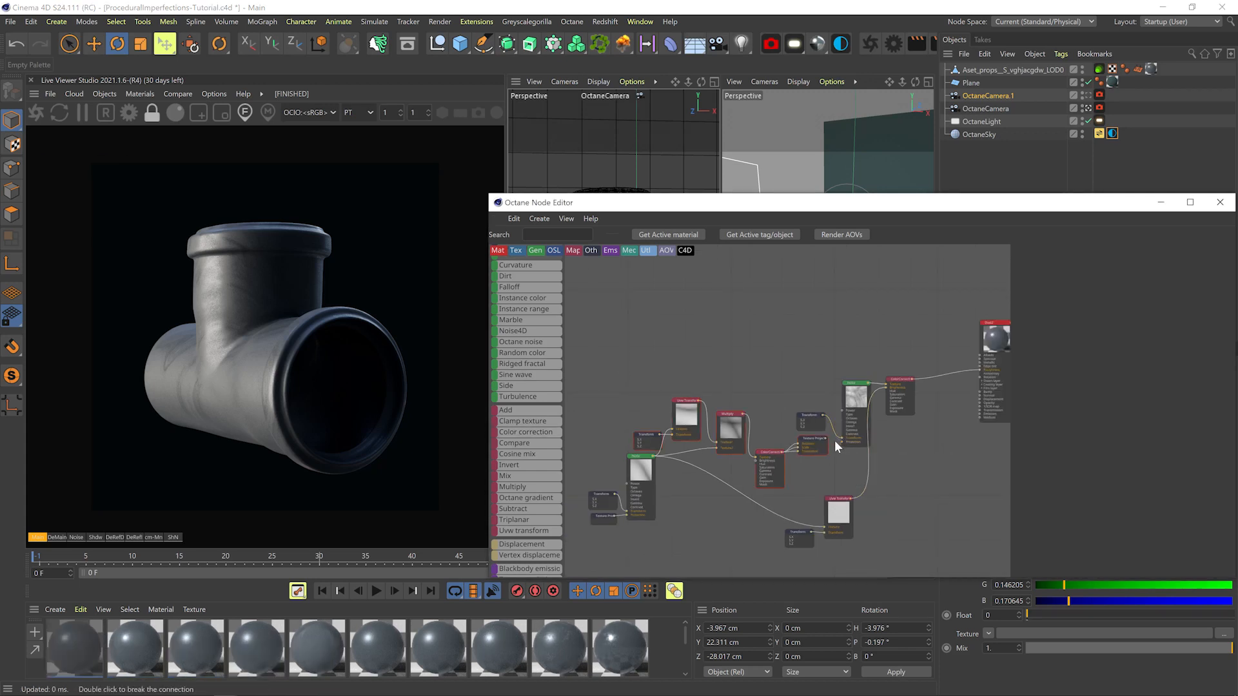
double_click(868, 485)
middle_drag(823, 457, 872, 443)
shift+drag(867, 431, 694, 451)
shift+drag(890, 488, 664, 510)
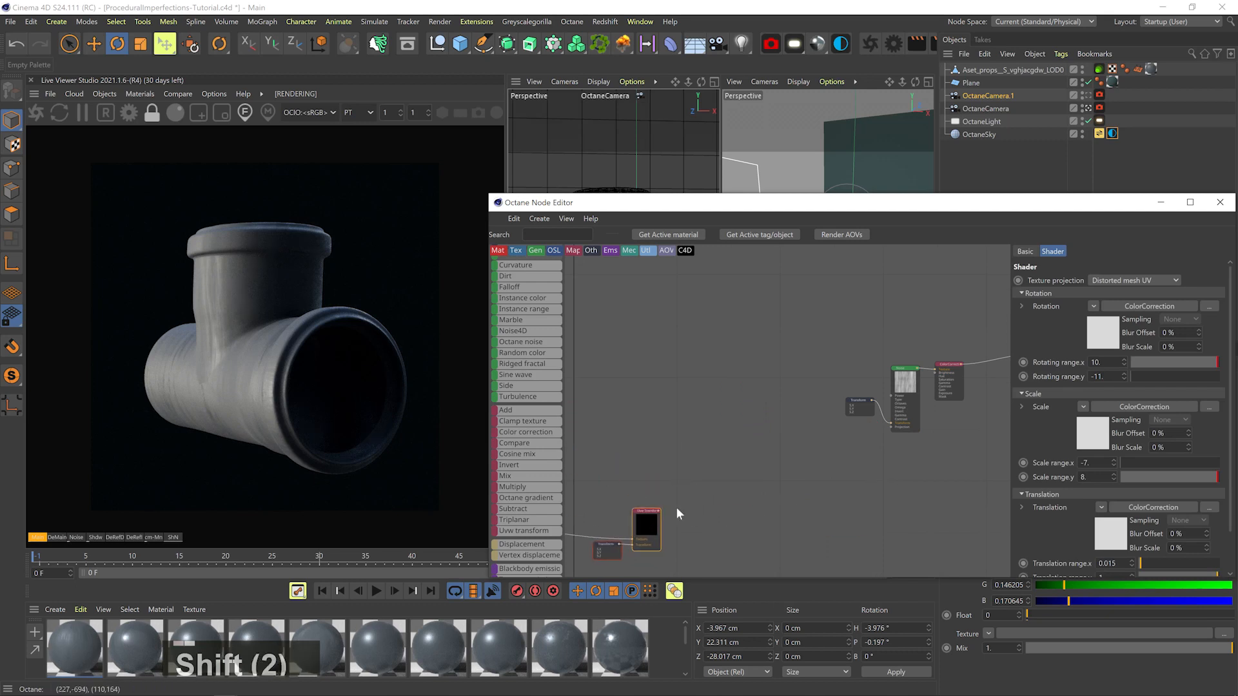
Move the streak noise and its Transform away from the Color Correction to make room, and solo the noise
scroll(838, 420, up, 3)
middle_drag(818, 431, 763, 450)
shift+drag(751, 394, 593, 325)
middle_drag(593, 325, 788, 368)
drag(788, 367, 732, 365)
right_click(732, 367)
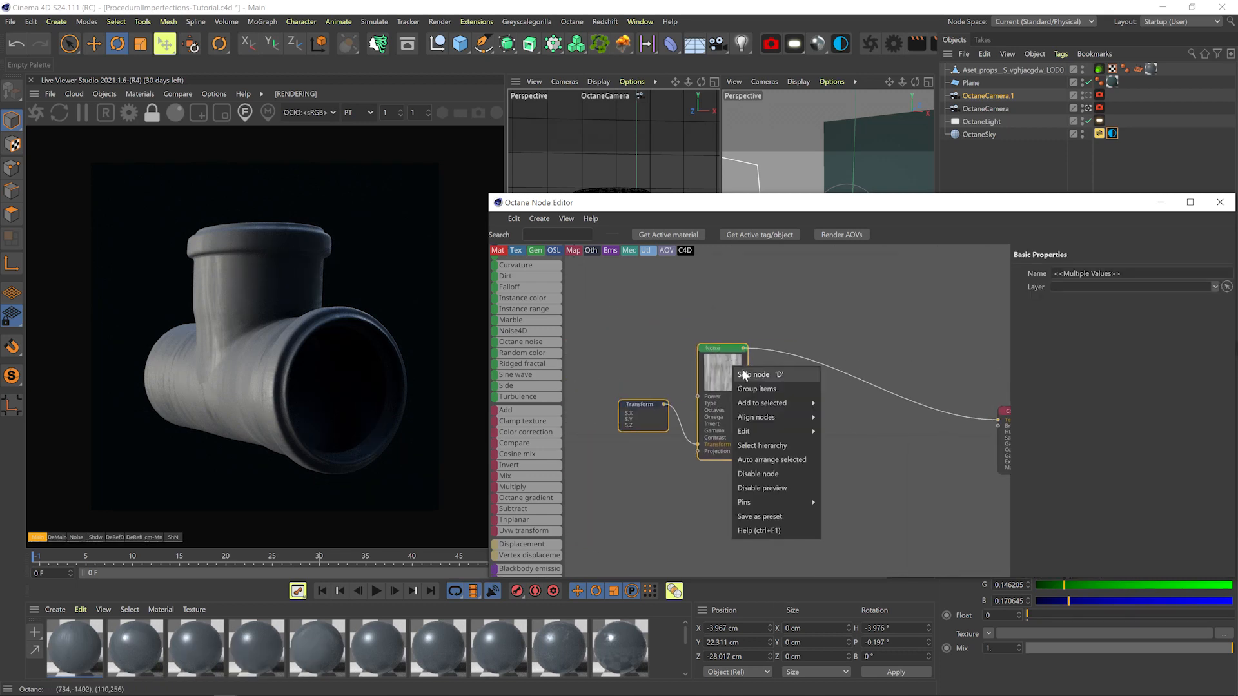
click(745, 375)
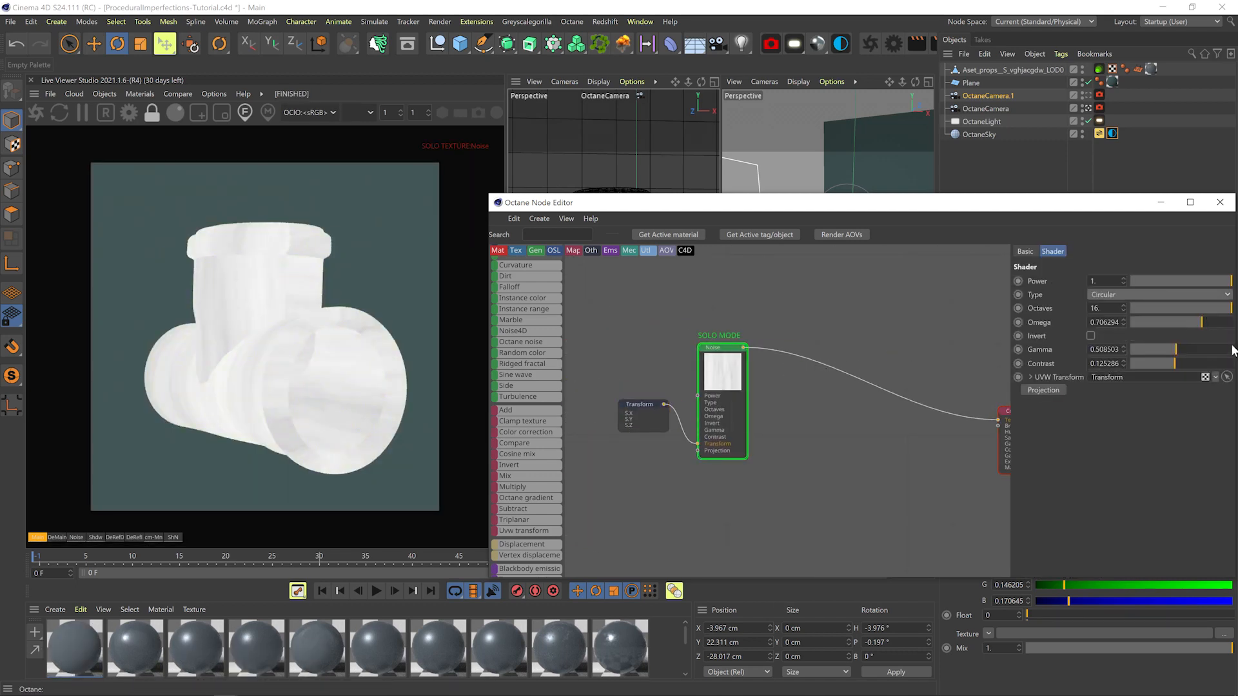
Set the Circular noise's gamma to about 0.971, contrast to about 1.077 and omega to about 0.019
click(1182, 349)
click(1195, 363)
click(1133, 322)
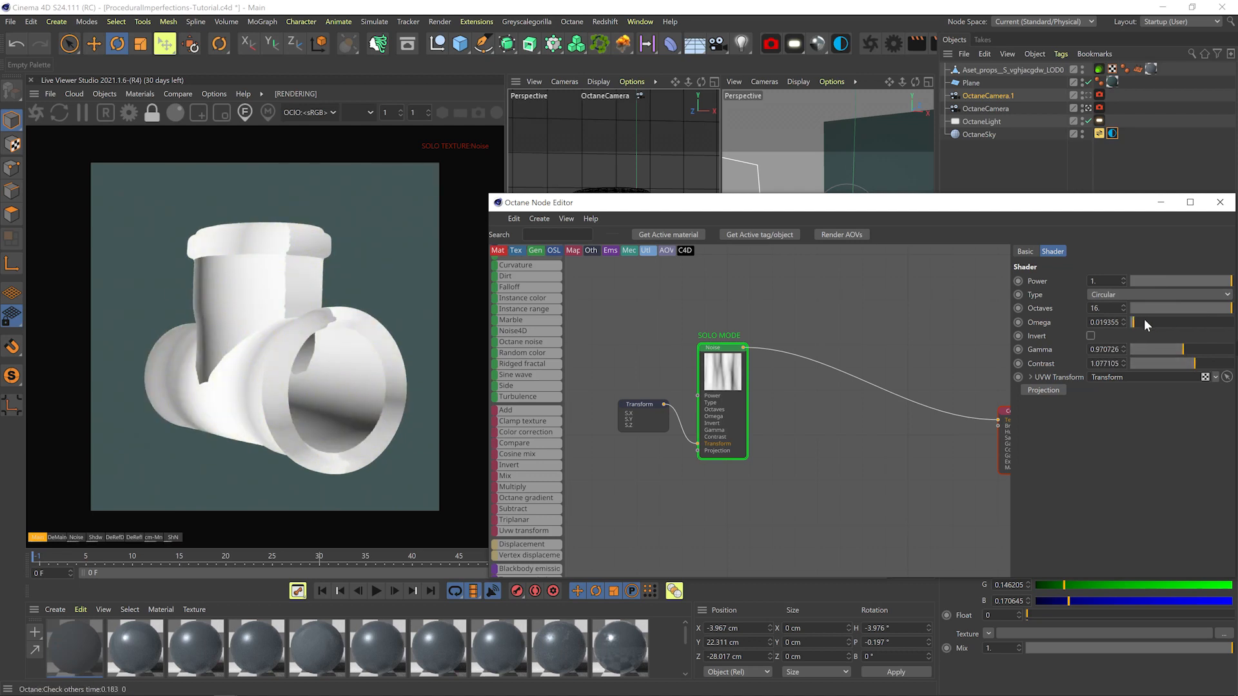
Set the Transform's S.Y to about 2.699, lock the aspect ratio and scale it down to an S.X of about 0.151
click(668, 420)
click(1211, 394)
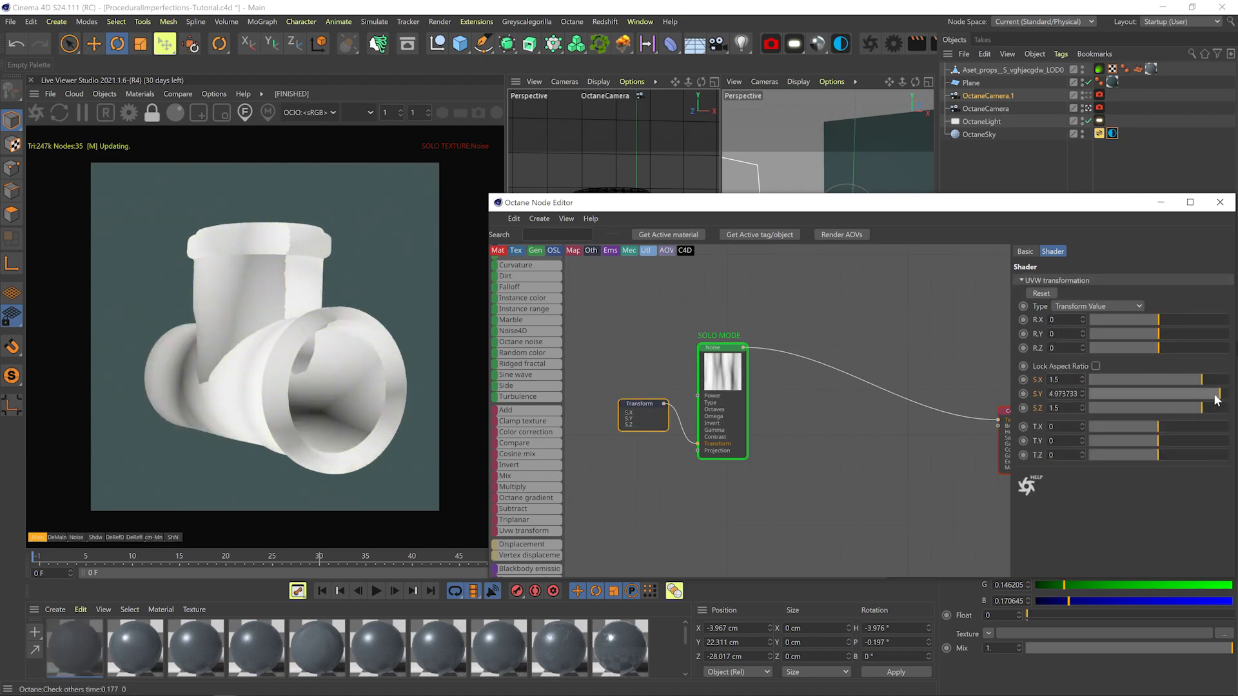
click(1211, 394)
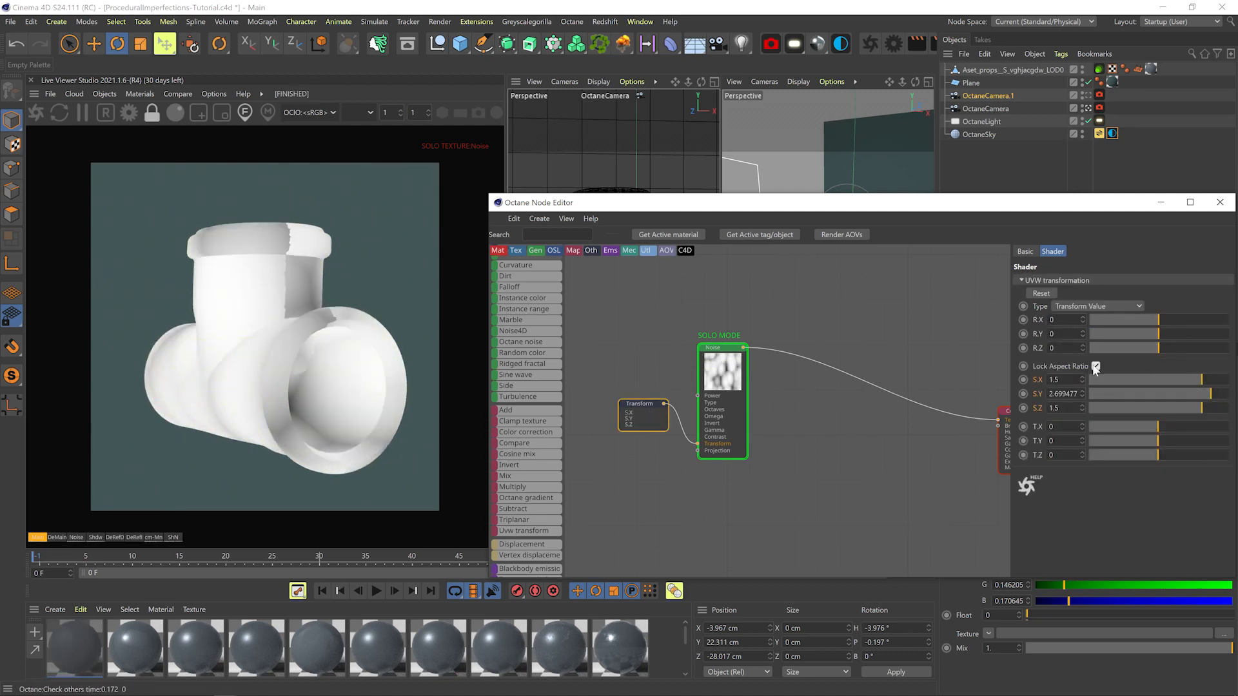
click(1176, 380)
click(1166, 379)
Set the Circular noise's gamma to about 4.288 and contrast to about 0.024, and scale its Transform to an S.X of about 0.318
click(726, 382)
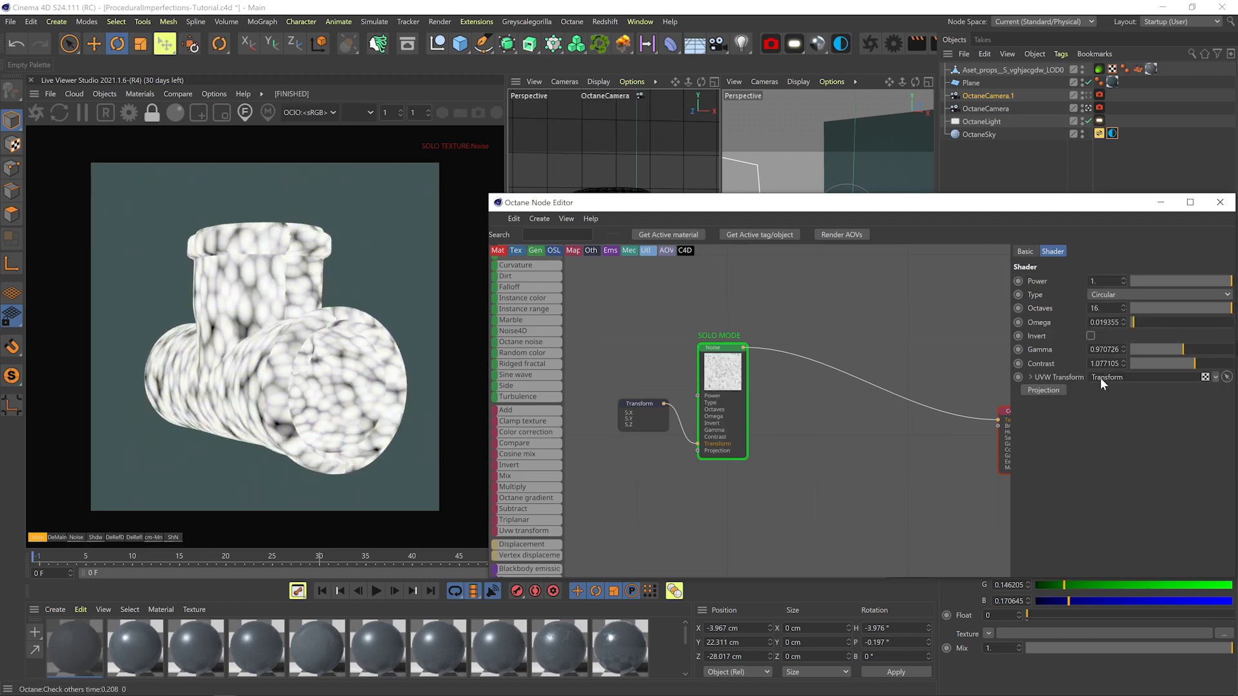
drag(1190, 348, 1158, 364)
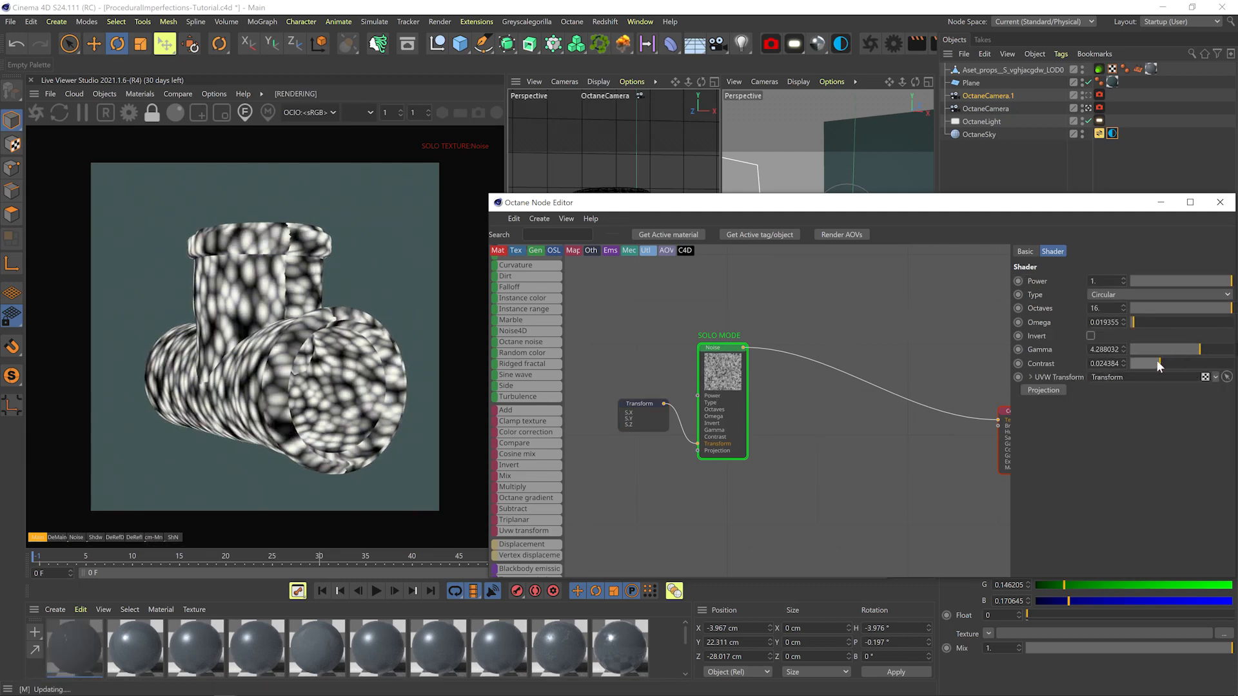
click(640, 406)
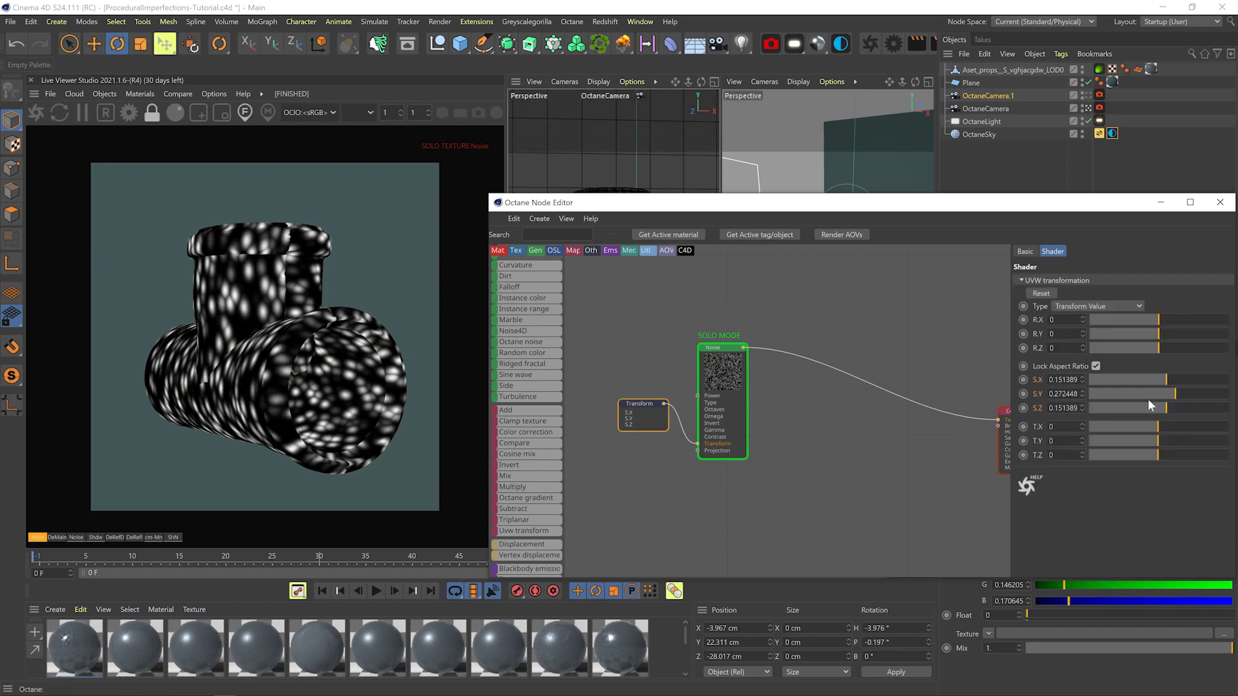
click(1174, 380)
click(1177, 380)
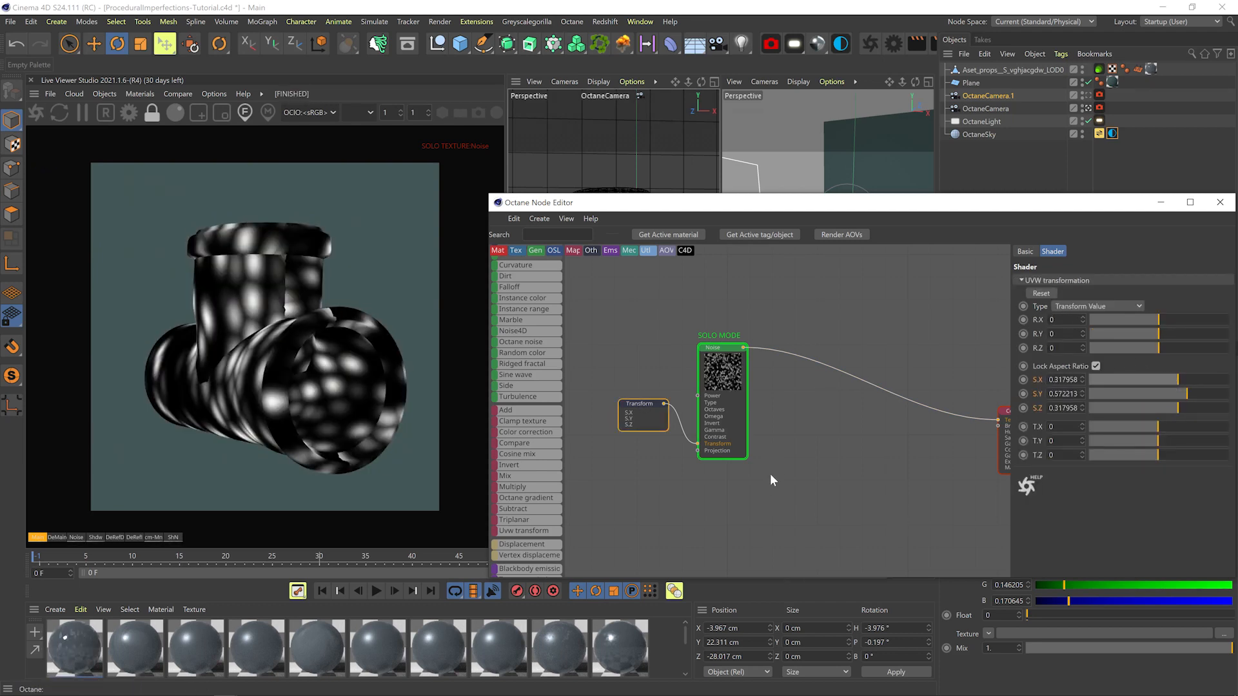
Feed a new Perlin noise into the Circular noise's Power, with 14 octaves and an omega of 0.61
drag(639, 406, 632, 444)
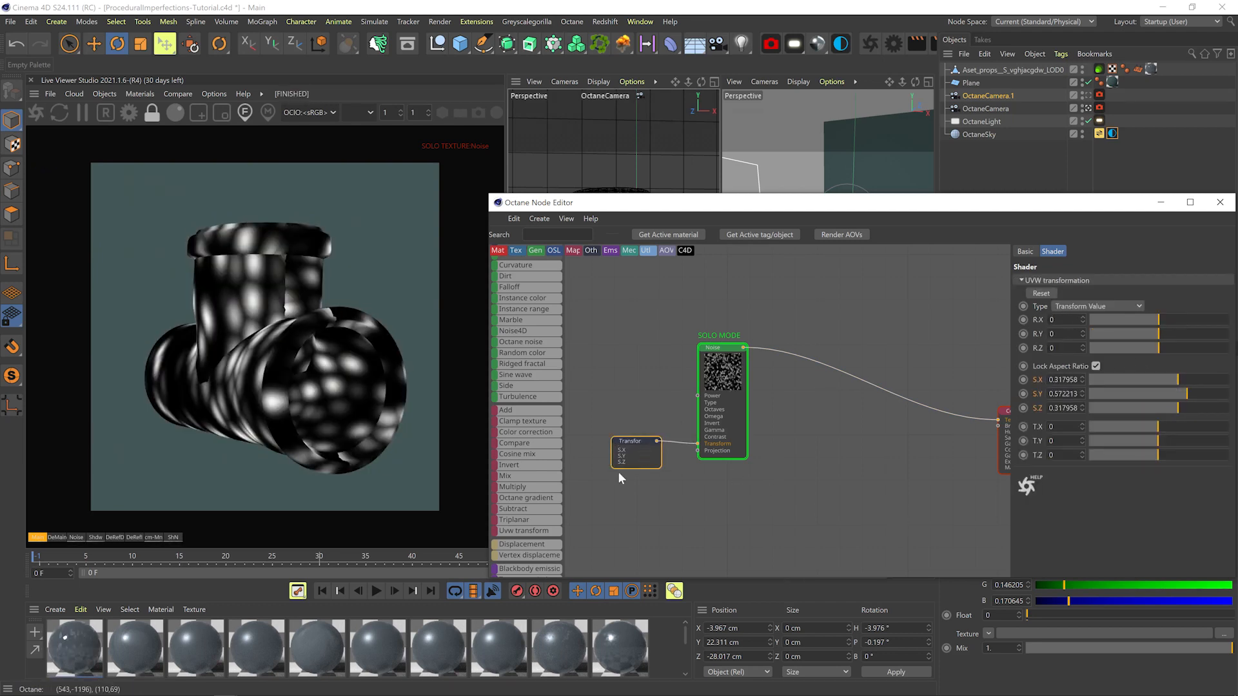
key(n)
click(698, 396)
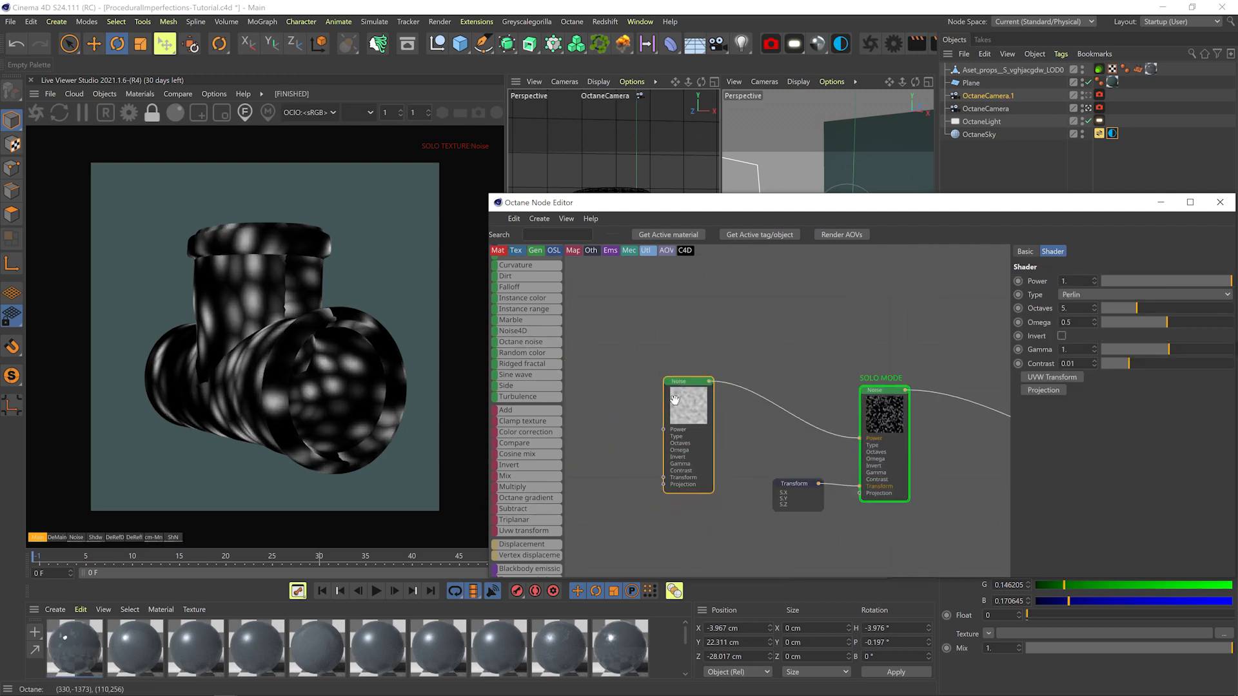
click(1198, 309)
click(1181, 323)
click(1210, 309)
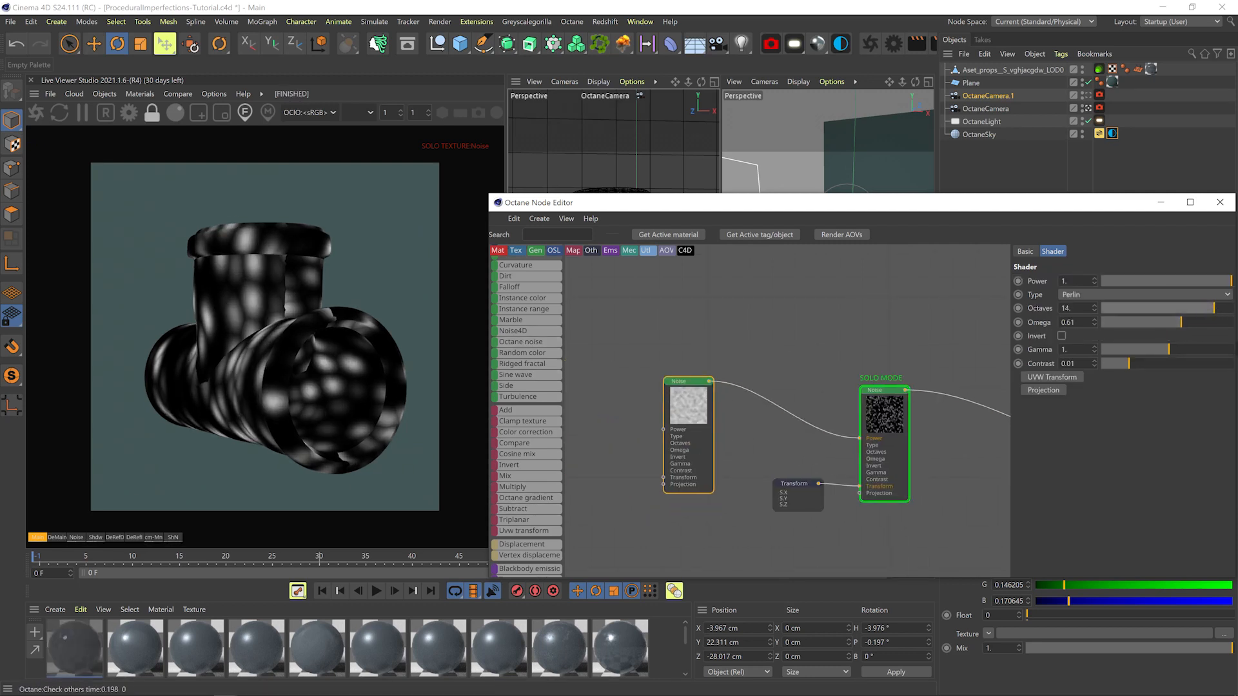
Add a Transform scaled to about 7.696 to the Perlin noise and insert a Gradient before the Power input, black knot at 48.23%
click(1052, 377)
drag(616, 478, 608, 460)
drag(1198, 380, 1225, 379)
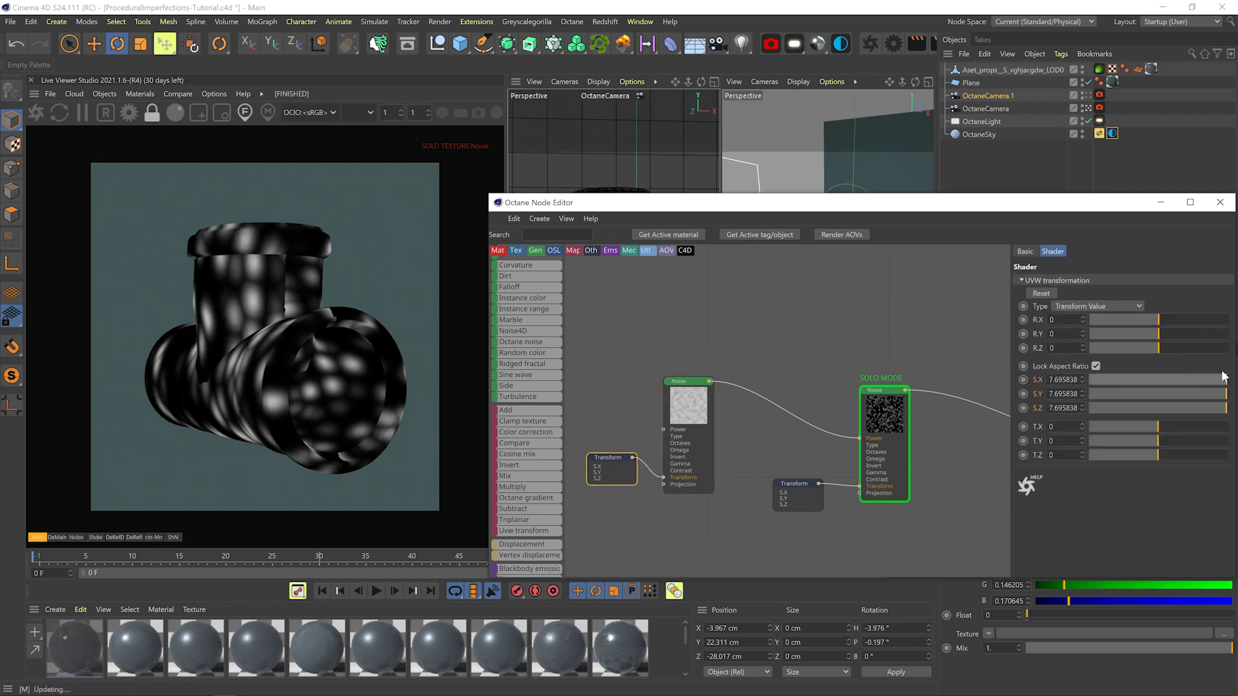
click(705, 409)
drag(794, 416, 794, 419)
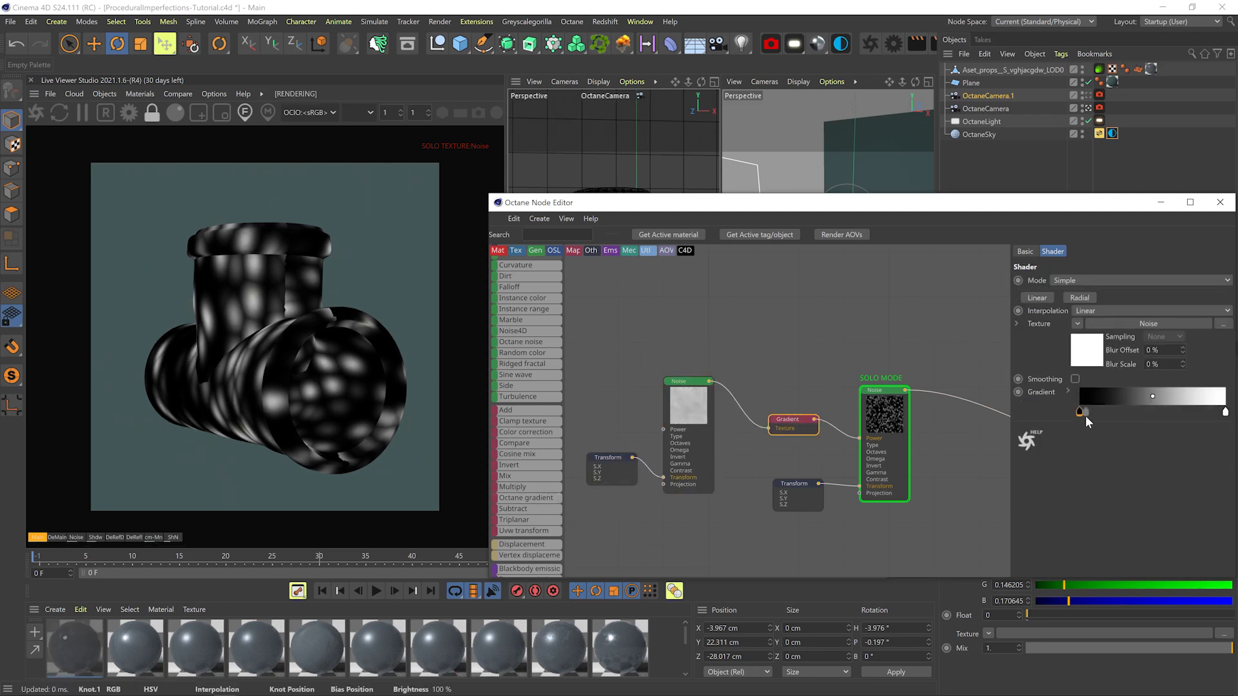
Scale down the Perlin noise's Transform and set the noise's contrast to about 0.0048
click(628, 467)
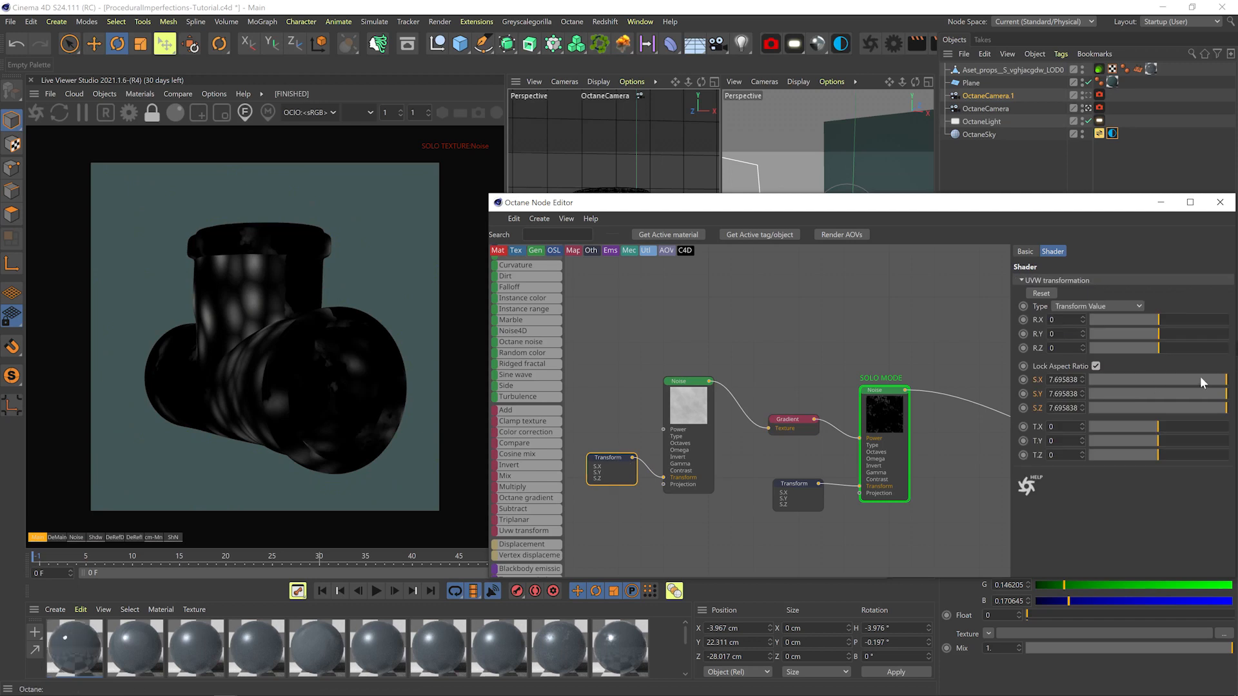
drag(1201, 380, 1145, 364)
click(708, 412)
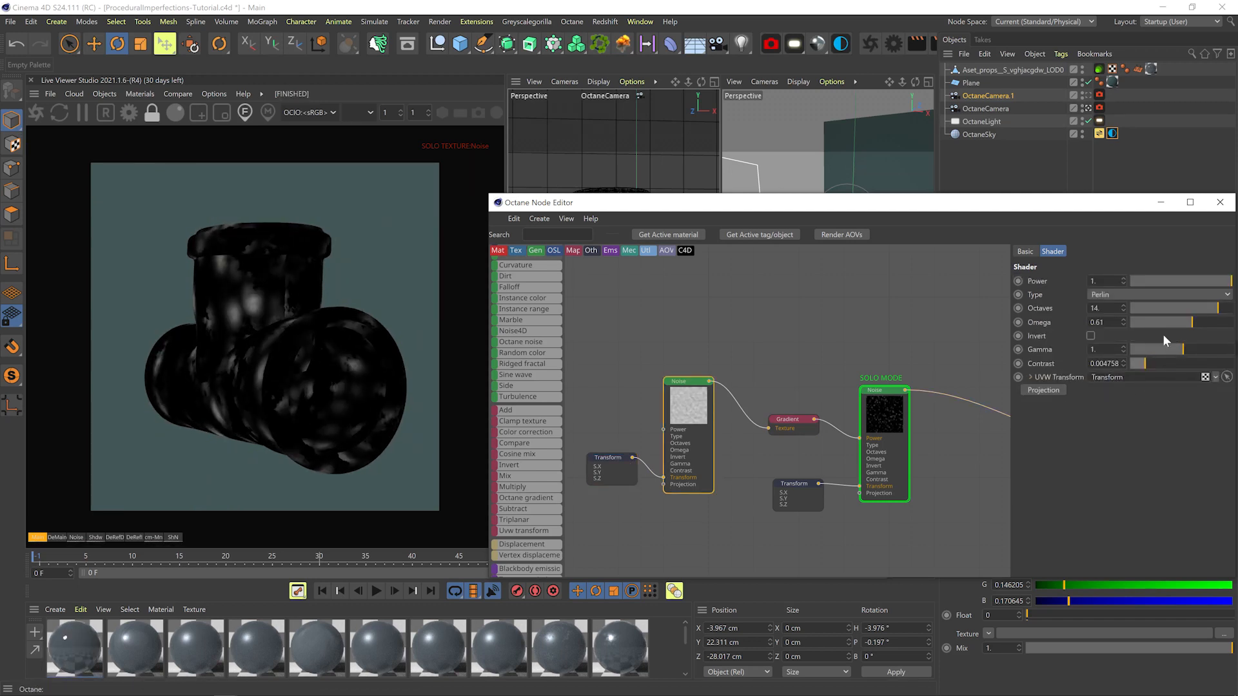
Lighten the Gradient's black knot at 48.23% to a dark grey
click(792, 420)
double_click(1149, 412)
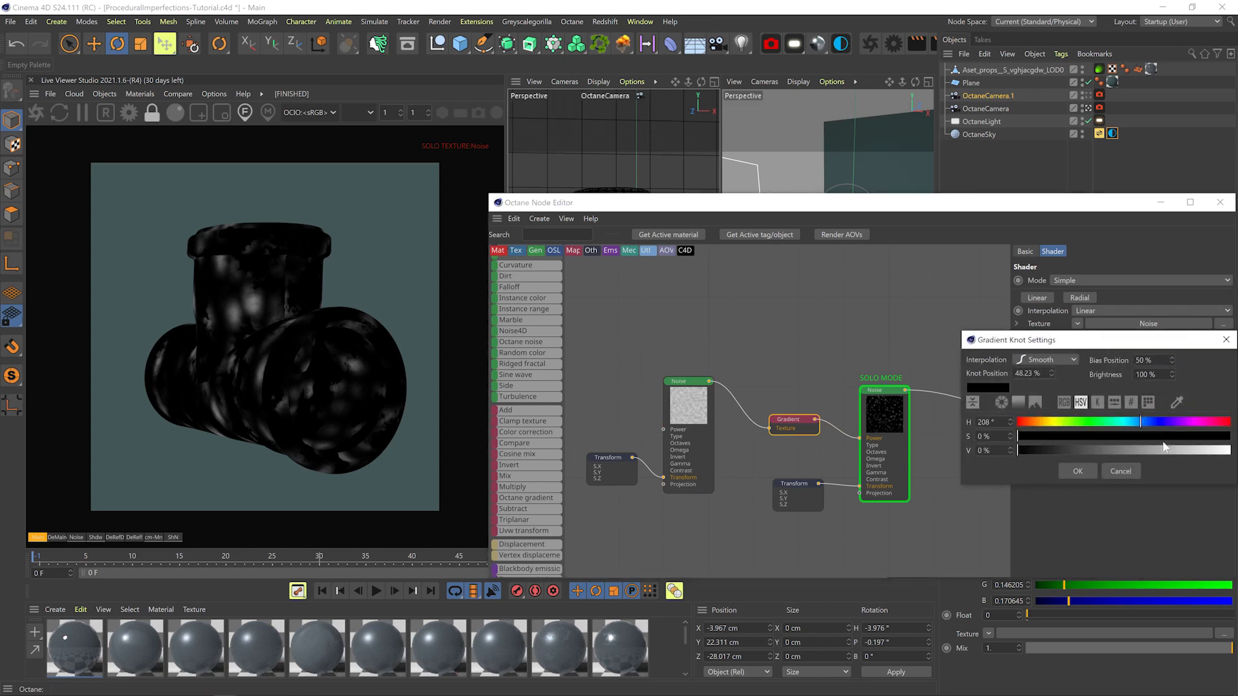
click(1069, 446)
click(1077, 470)
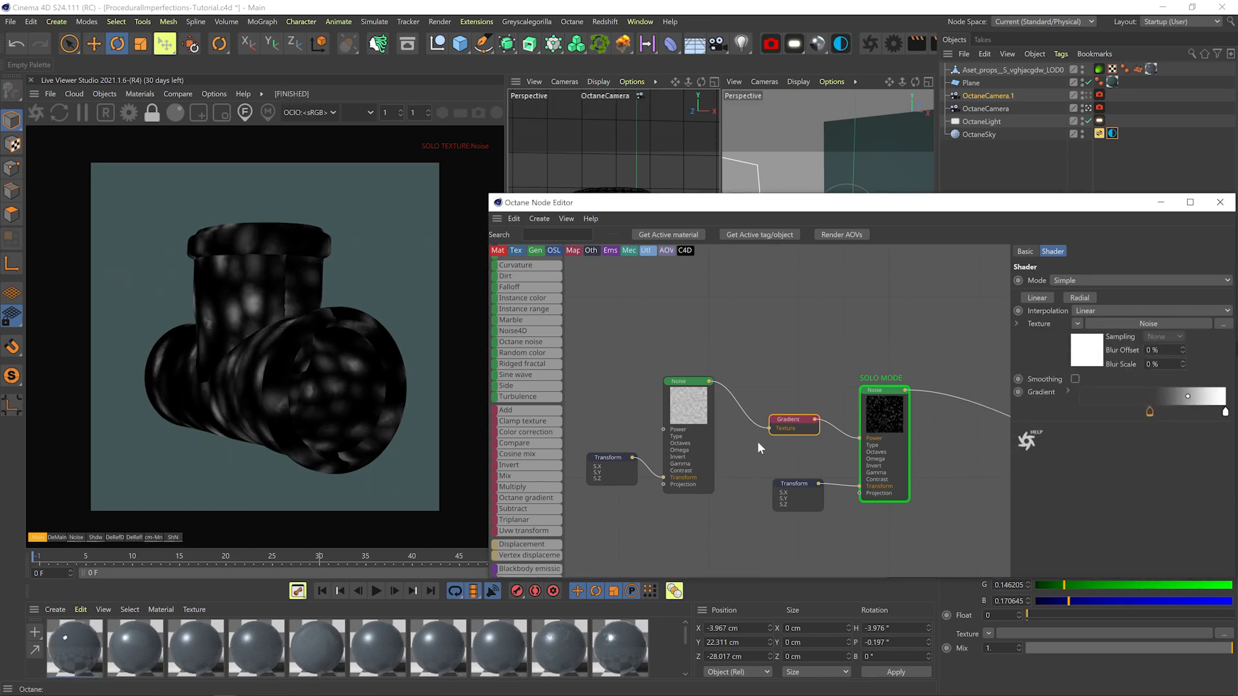
Reduce the Perlin noise's Transform scale further, and set its contrast to about 0.00145 and omega to about 0.574
middle_drag(812, 472, 777, 375)
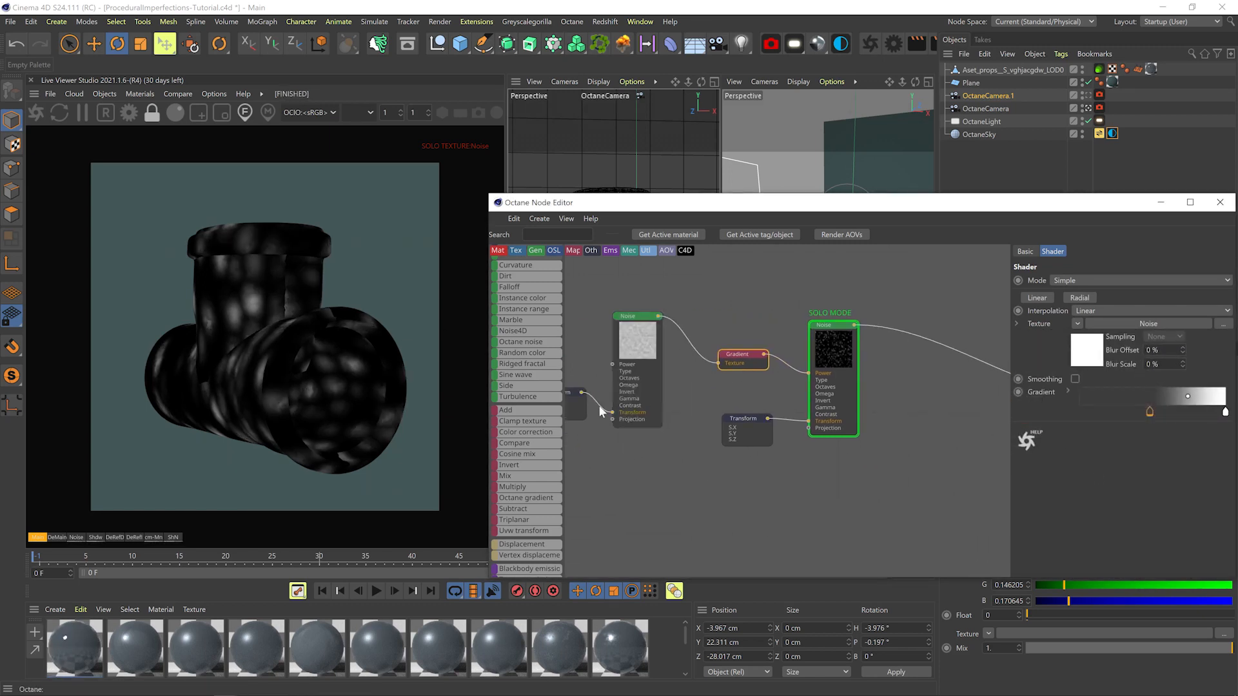
click(576, 405)
drag(1188, 379, 1180, 379)
click(643, 348)
click(1135, 364)
drag(1192, 322, 1190, 316)
Insert a Mix texture before the Color Correction with the Circular noise as Amount, and connect the Perlin noise to Texture1
middle_drag(786, 479, 642, 530)
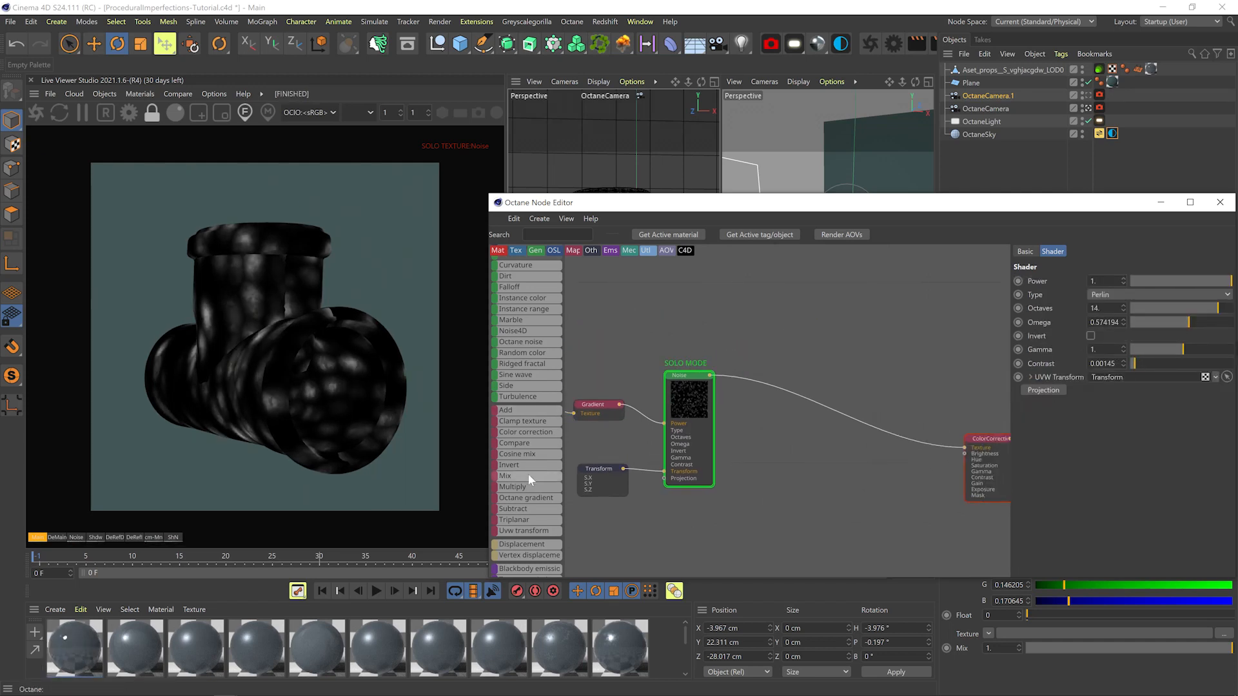
drag(528, 478, 804, 404)
middle_drag(750, 495, 855, 486)
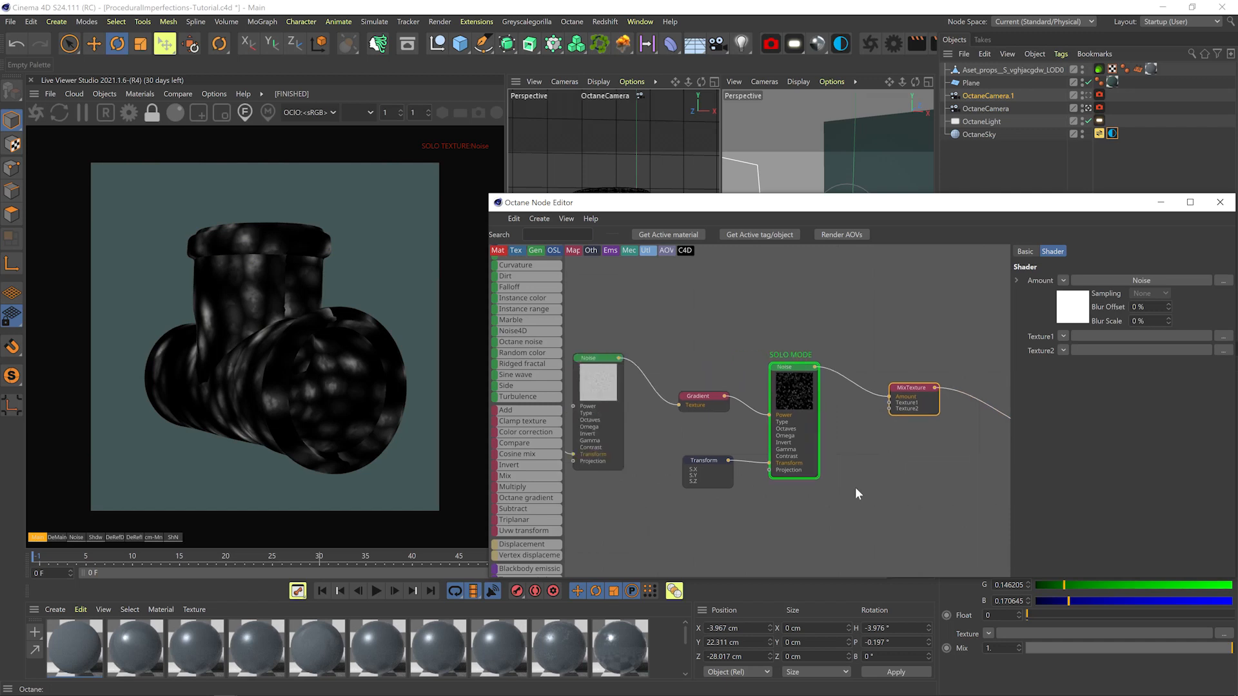
drag(620, 365, 893, 405)
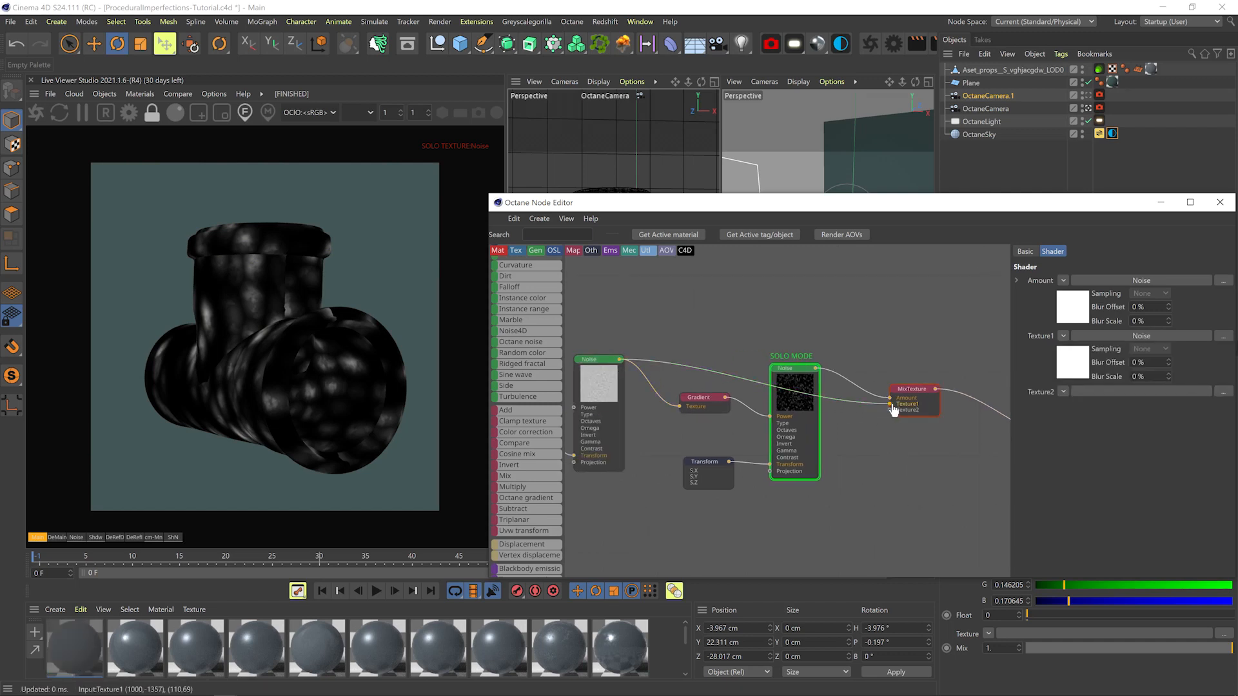
Insert a Gradient between the Perlin noise and the Mix's Texture1, and darken its white knot to dark grey
drag(541, 498, 798, 504)
double_click(1226, 412)
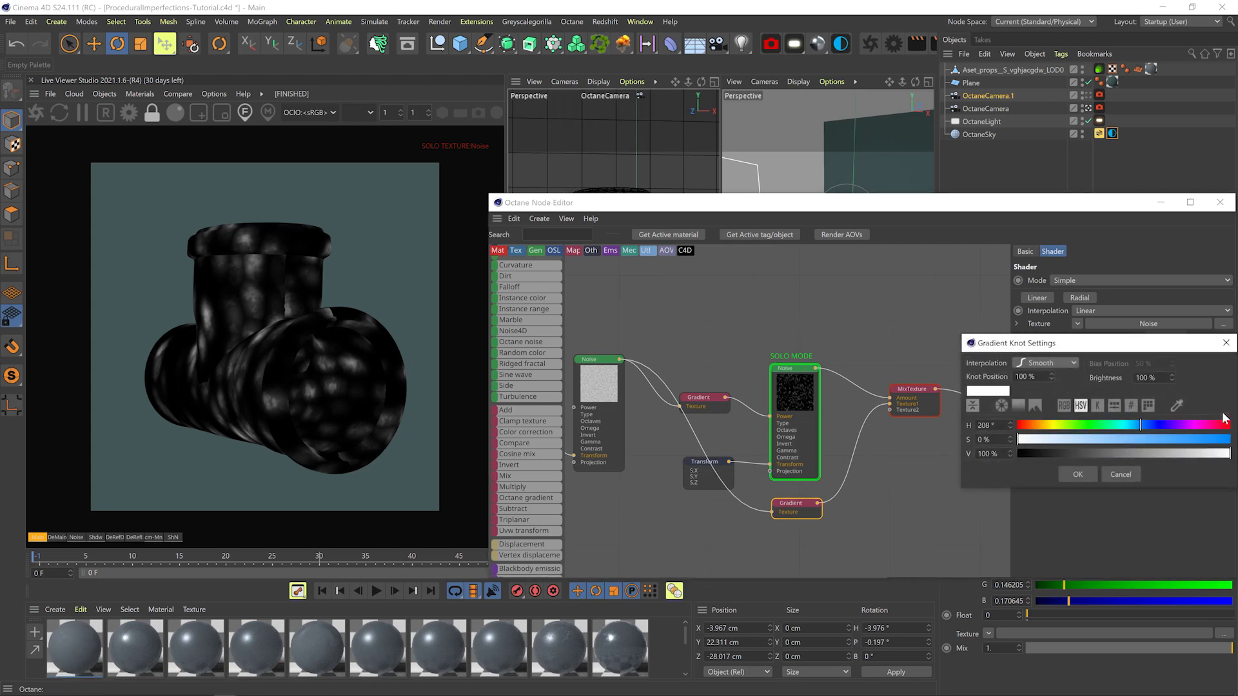
drag(1228, 453, 1091, 450)
click(1078, 475)
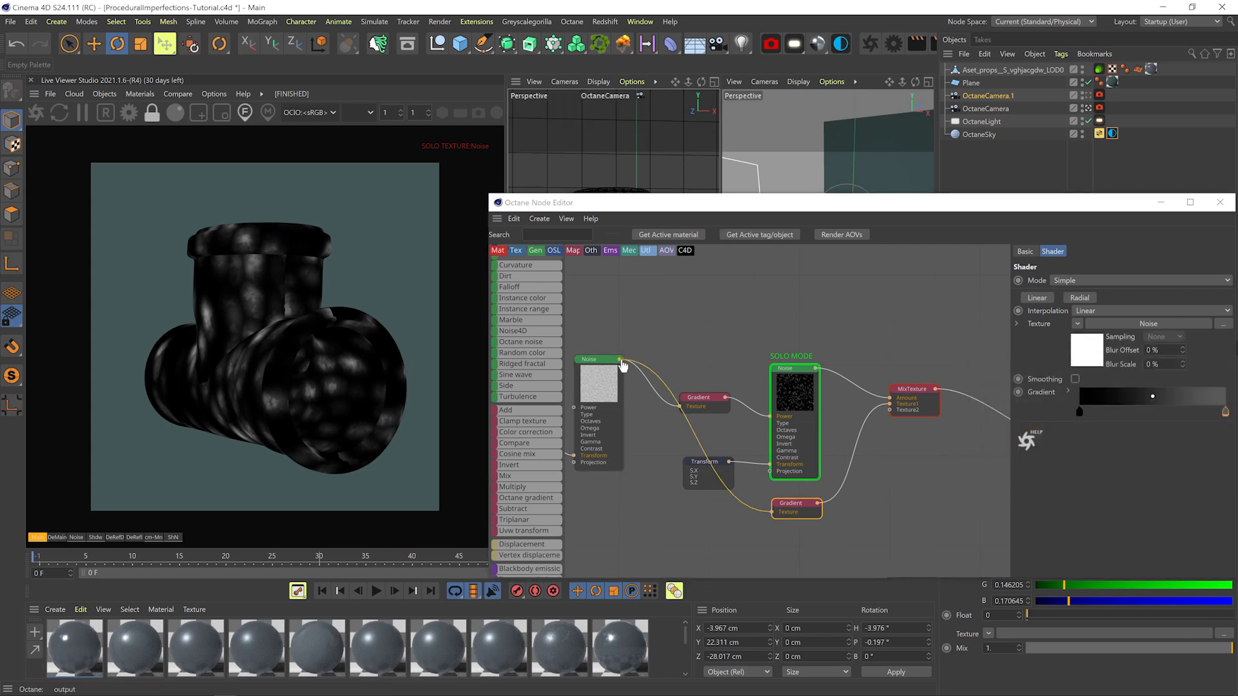
Connect the Perlin noise to the Mix's Texture2 through a second new Gradient placed below the first one
drag(620, 359, 890, 410)
drag(522, 497, 850, 413)
drag(855, 415, 781, 537)
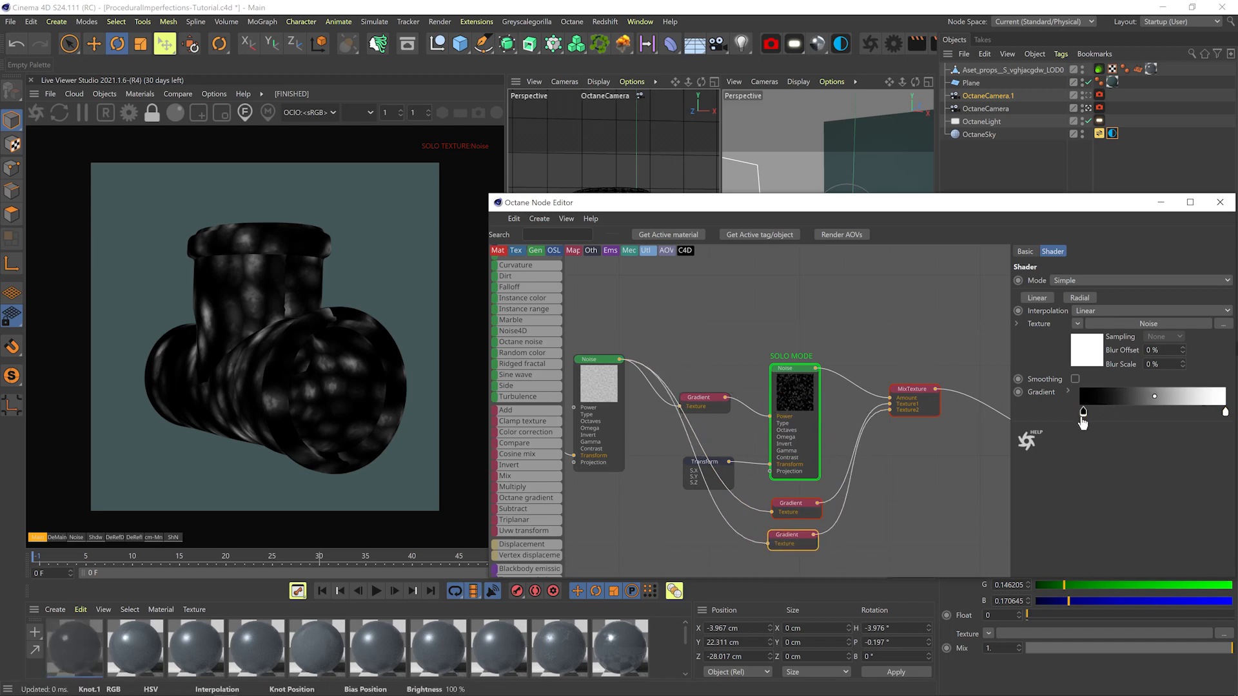
Recolor the Texture2 Gradient from mid grey to light grey, and solo the Mix texture
double_click(1081, 413)
drag(1098, 459, 1138, 458)
click(1060, 481)
double_click(1226, 413)
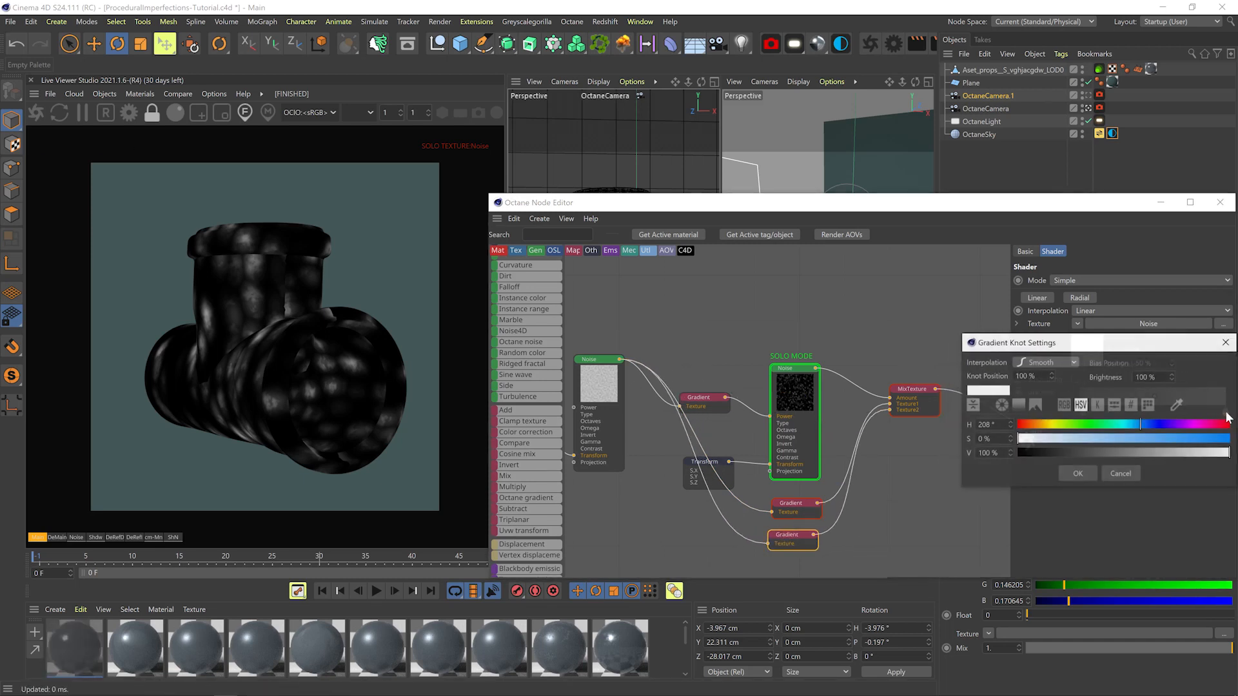
click(1173, 456)
click(1078, 475)
click(931, 410)
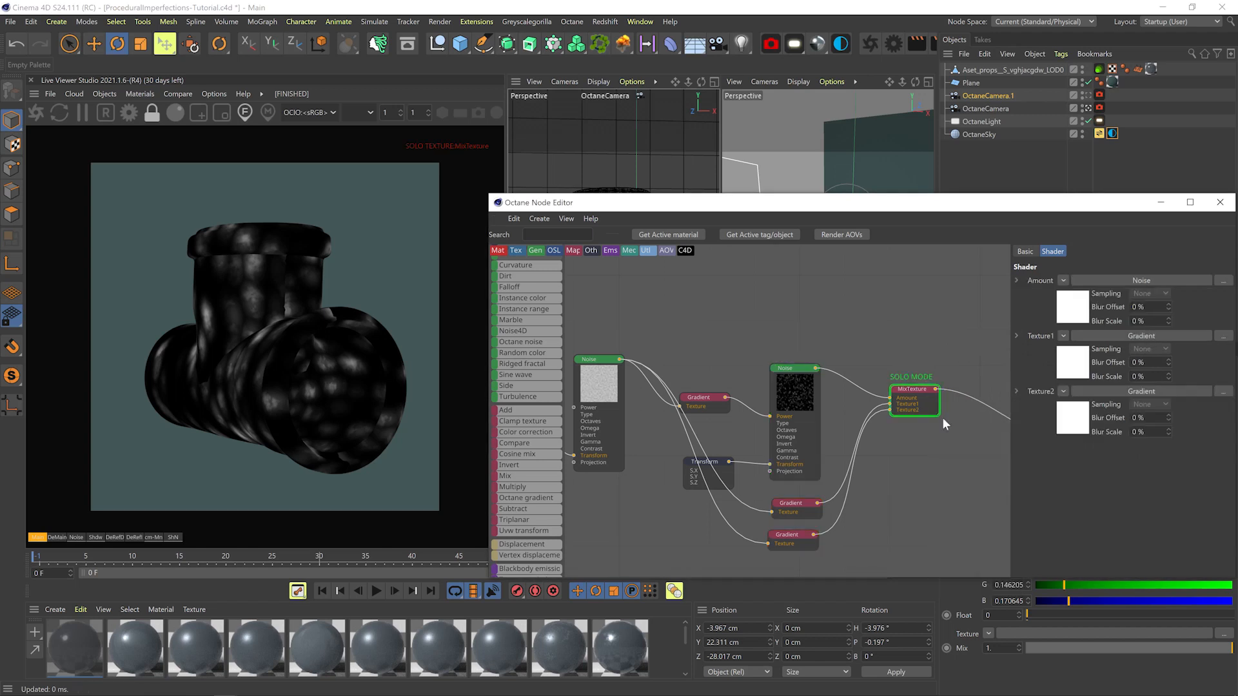
Brighten the Texture2 Gradient's light knot to near white and adjust the grey of its dark knot
click(789, 536)
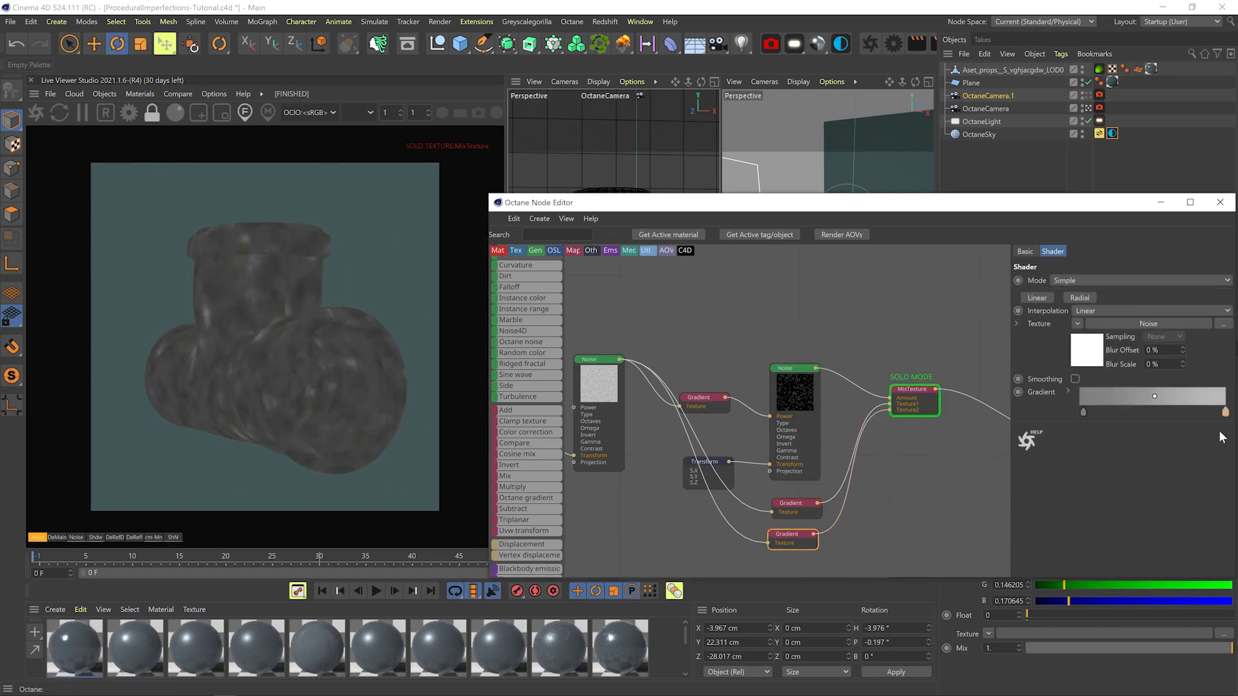
double_click(1226, 413)
click(1217, 456)
click(1079, 476)
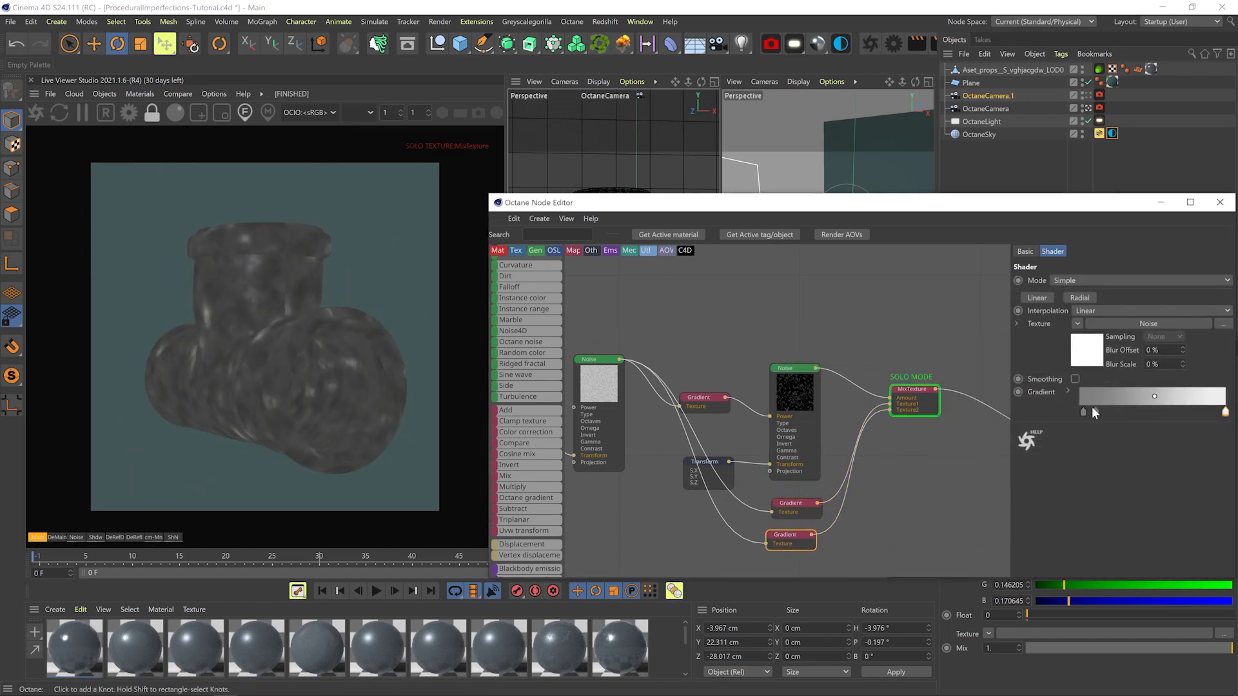
double_click(1084, 414)
click(1121, 456)
click(1064, 475)
Set the Circular noise's gamma to about 3.588 and contrast to about 4.758, and shift the dark knot of its Power Gradient
click(794, 387)
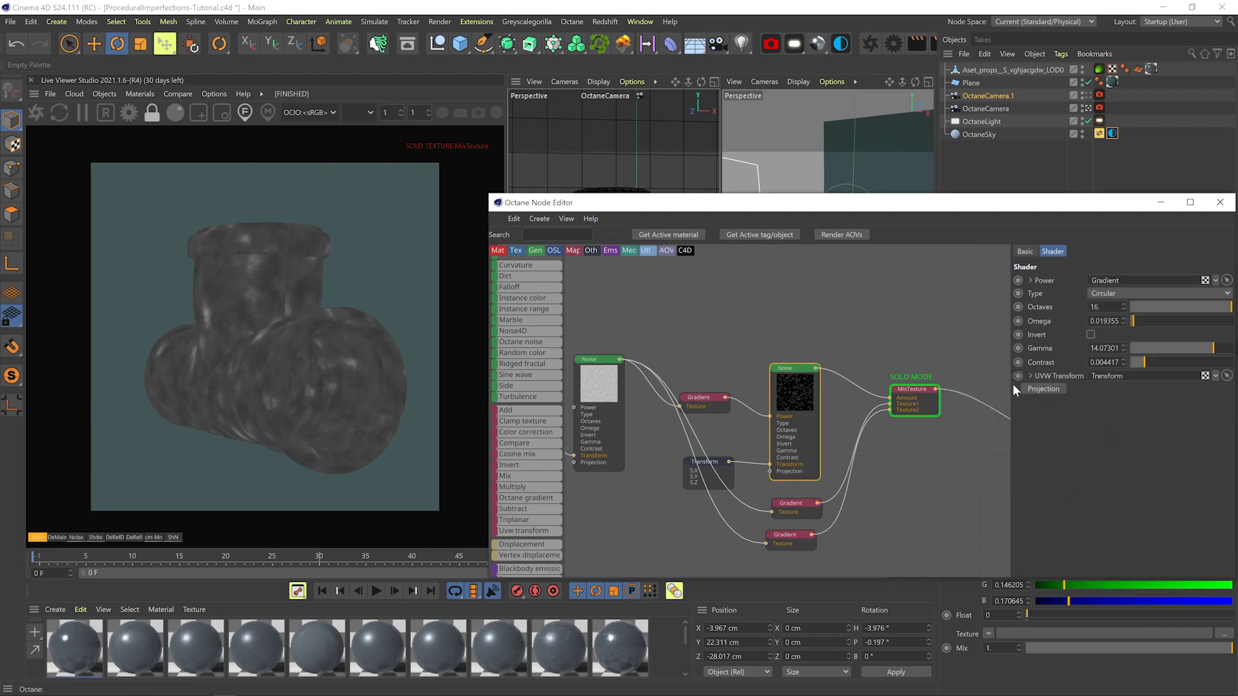
drag(1212, 349, 1160, 350)
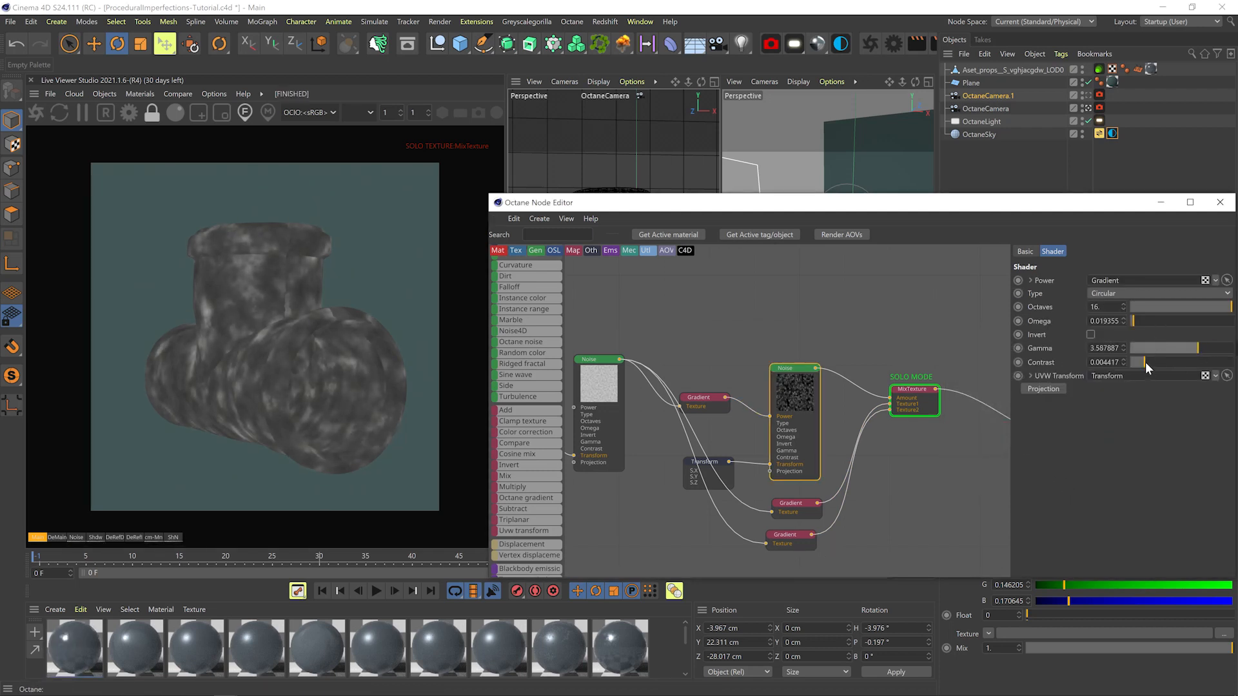
click(711, 402)
mouse_move(1151, 415)
mouse_down()
mouse_move(1122, 419)
mouse_move(1136, 422)
mouse_up()
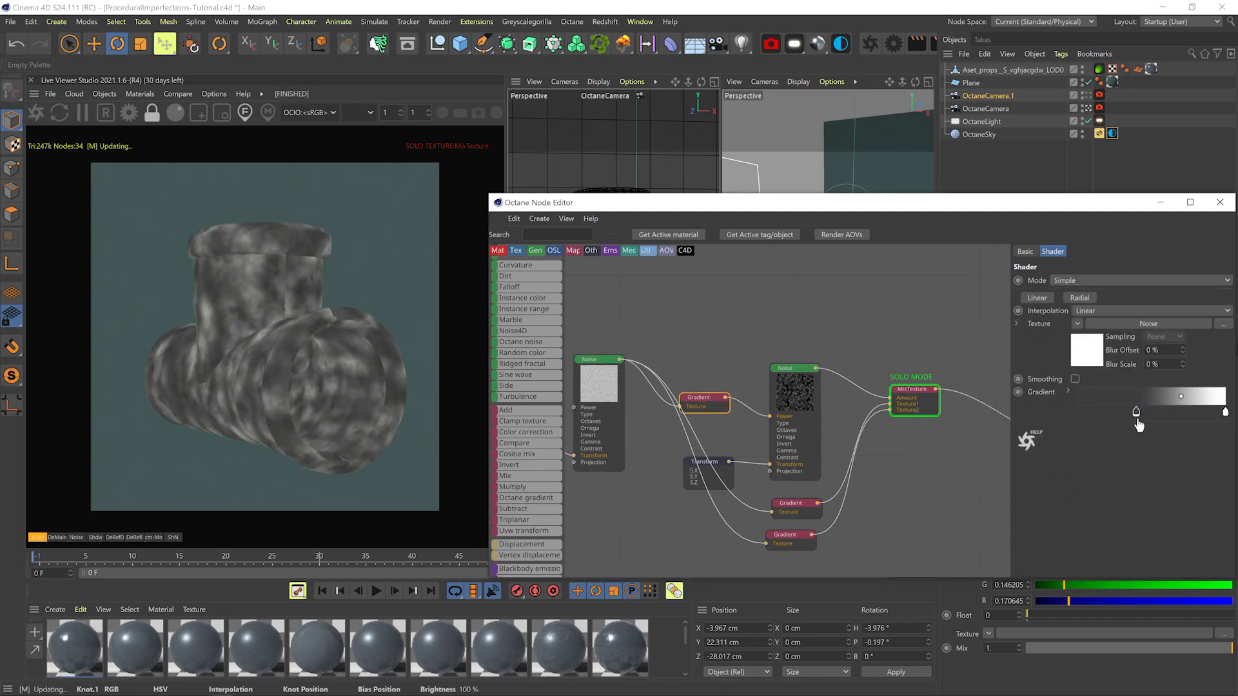
click(796, 395)
drag(1146, 362, 1214, 366)
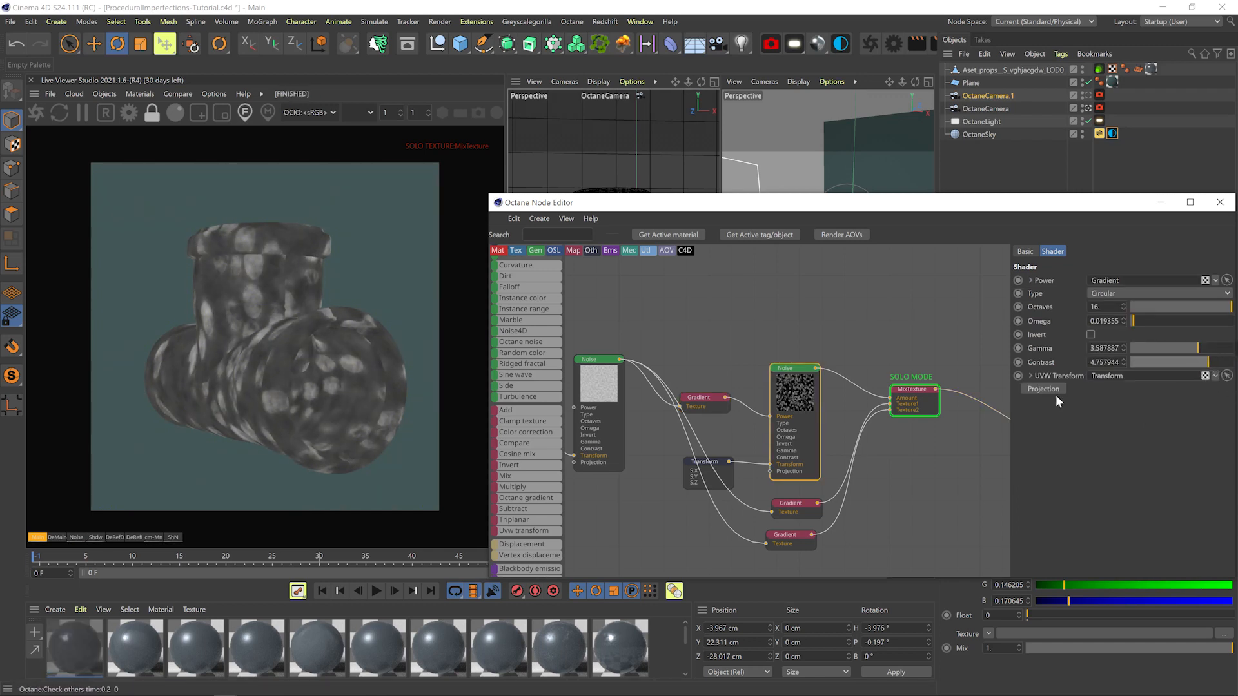
Move the Color Correction closer to the Mix texture, set its gamma to about 0.866, and solo it
middle_drag(838, 479, 653, 466)
drag(918, 440, 877, 404)
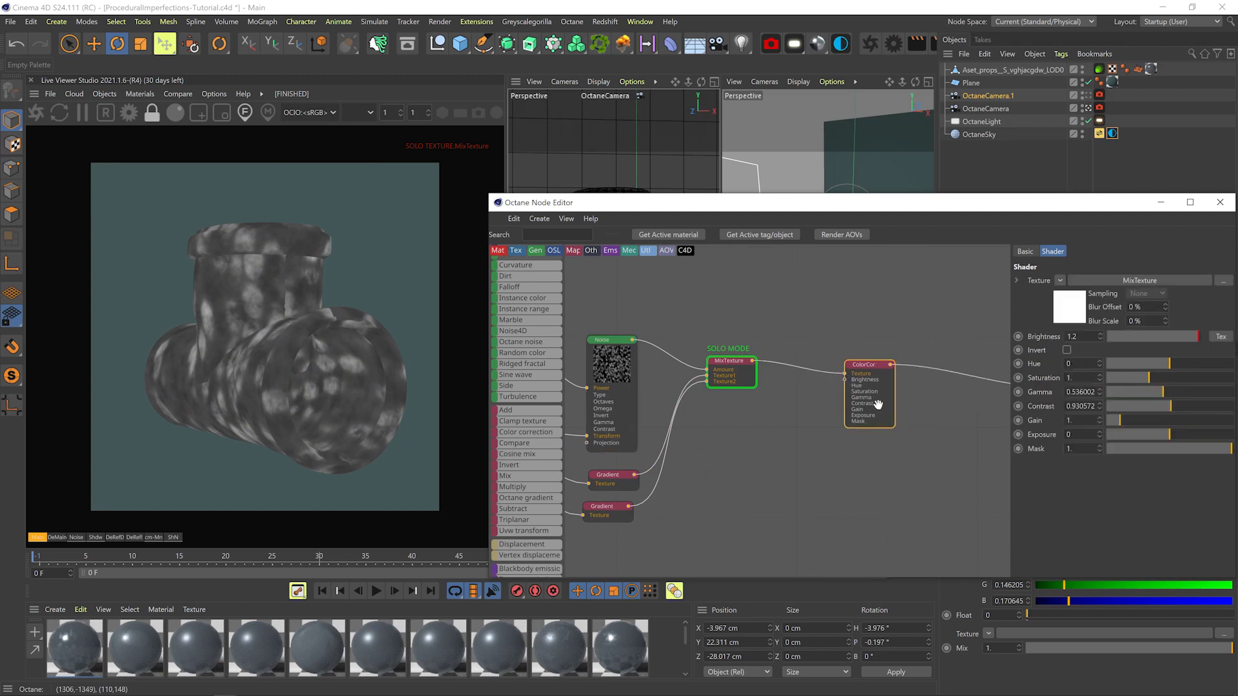
drag(1163, 392, 1167, 395)
right_click(879, 381)
click(885, 386)
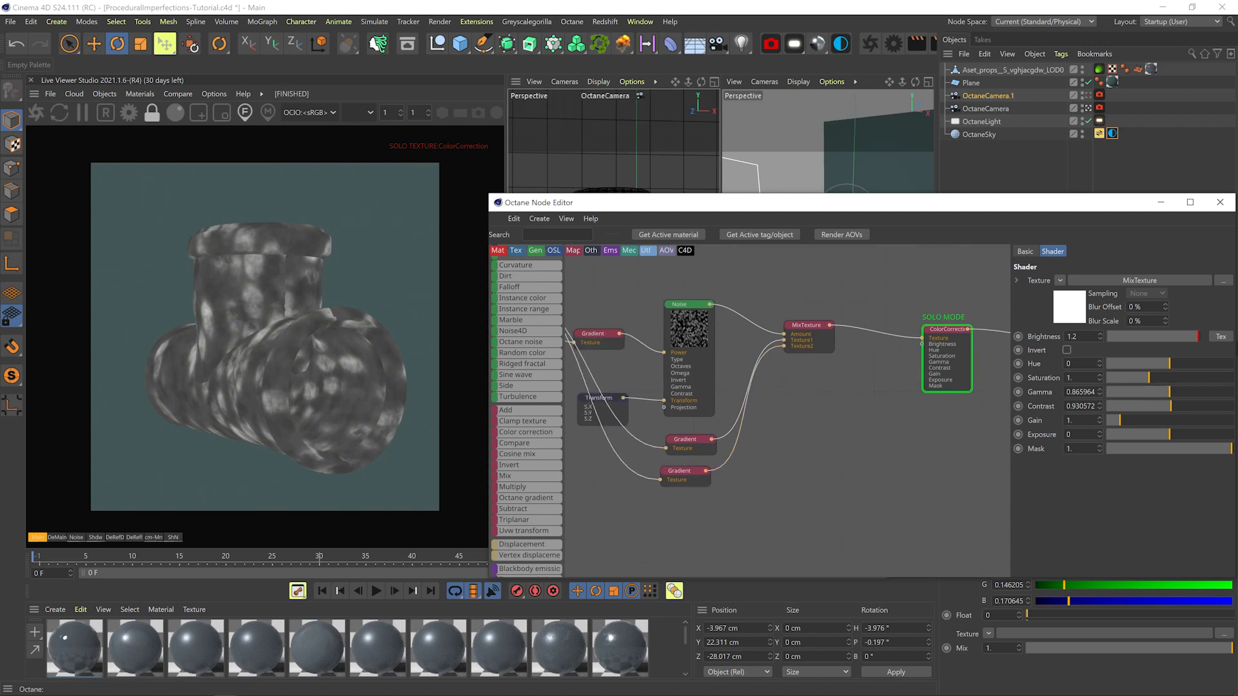
Move the knots of the Texture1 and Texture2 Gradients inward to increase their contrast
click(689, 476)
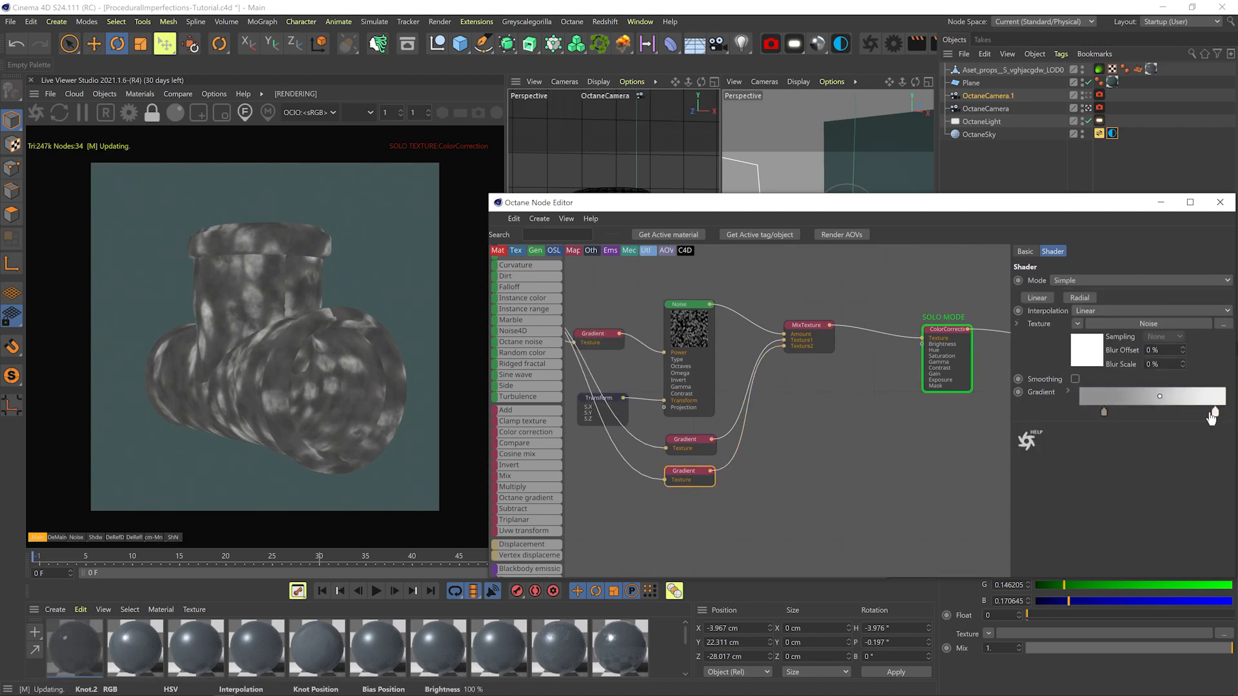
click(699, 444)
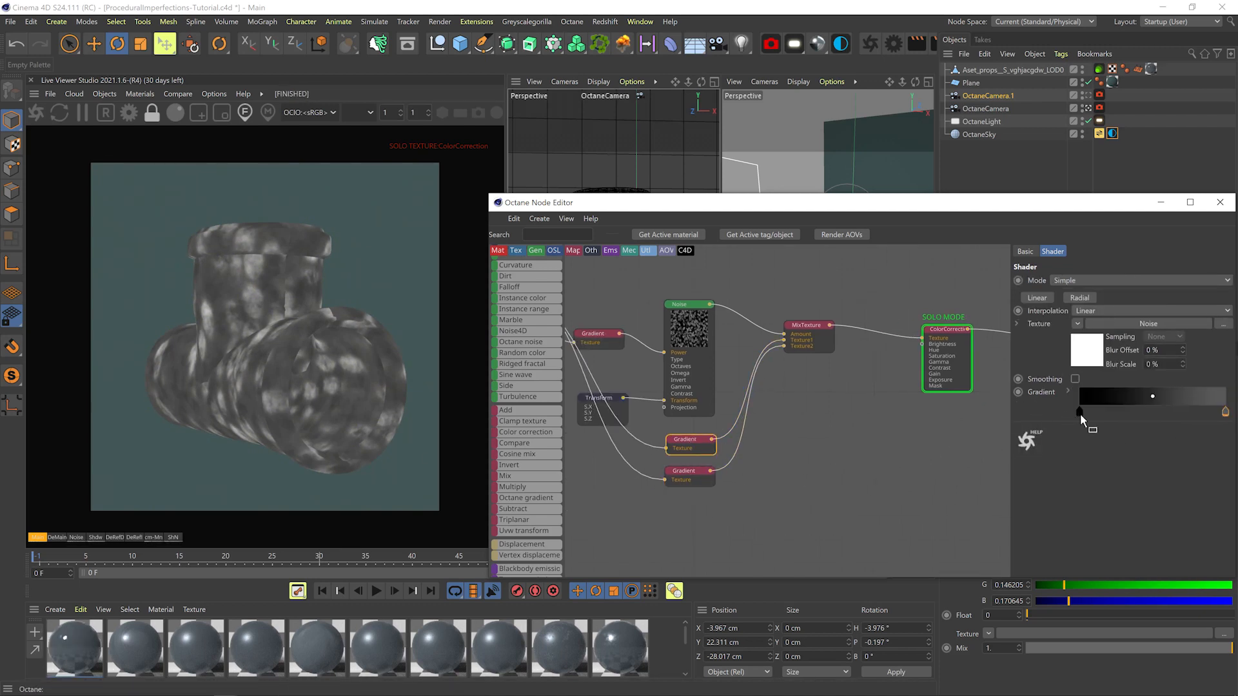
drag(1081, 414, 1118, 413)
drag(1225, 411, 1185, 411)
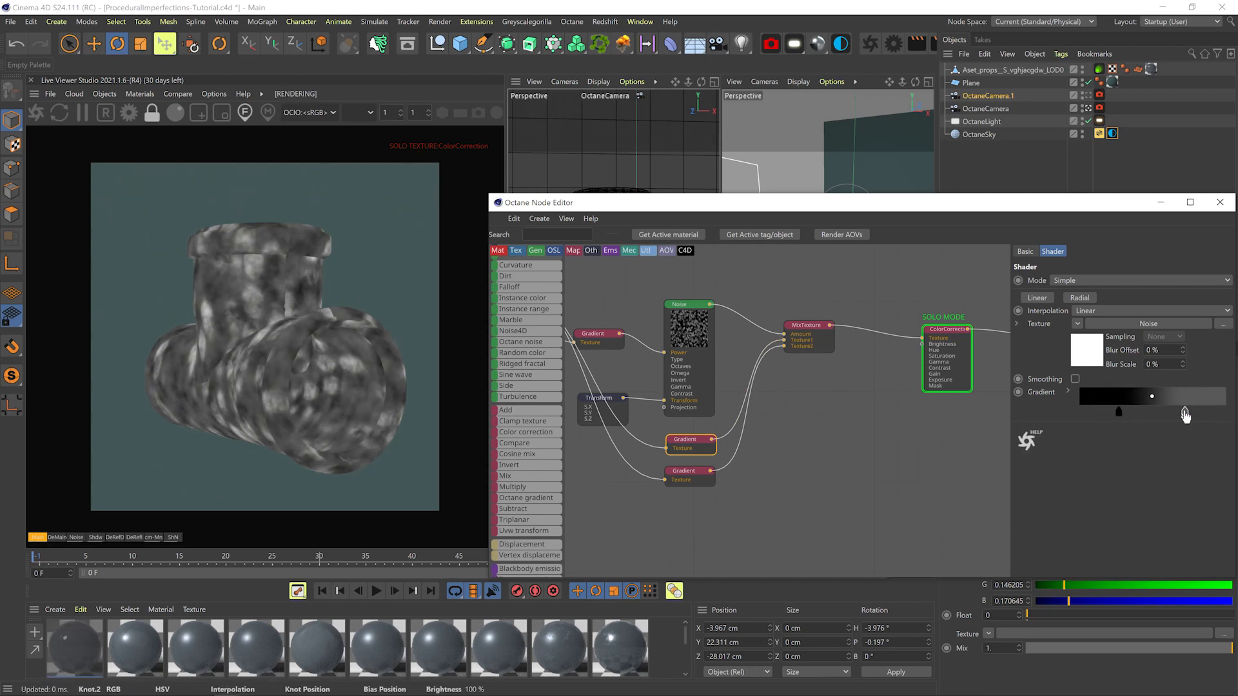
Space out the two mix Gradients and feed them from the Perlin noise through a UVW Transform with its own Transform node
middle_drag(704, 471, 913, 459)
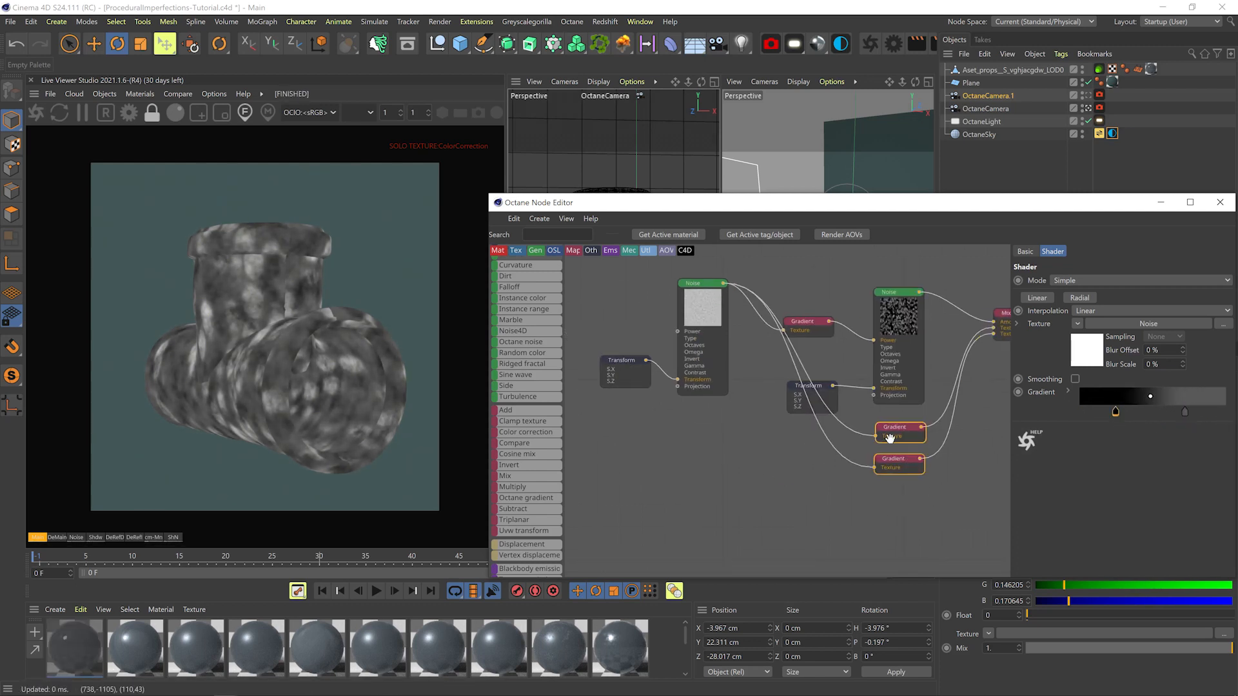
drag(890, 438, 919, 487)
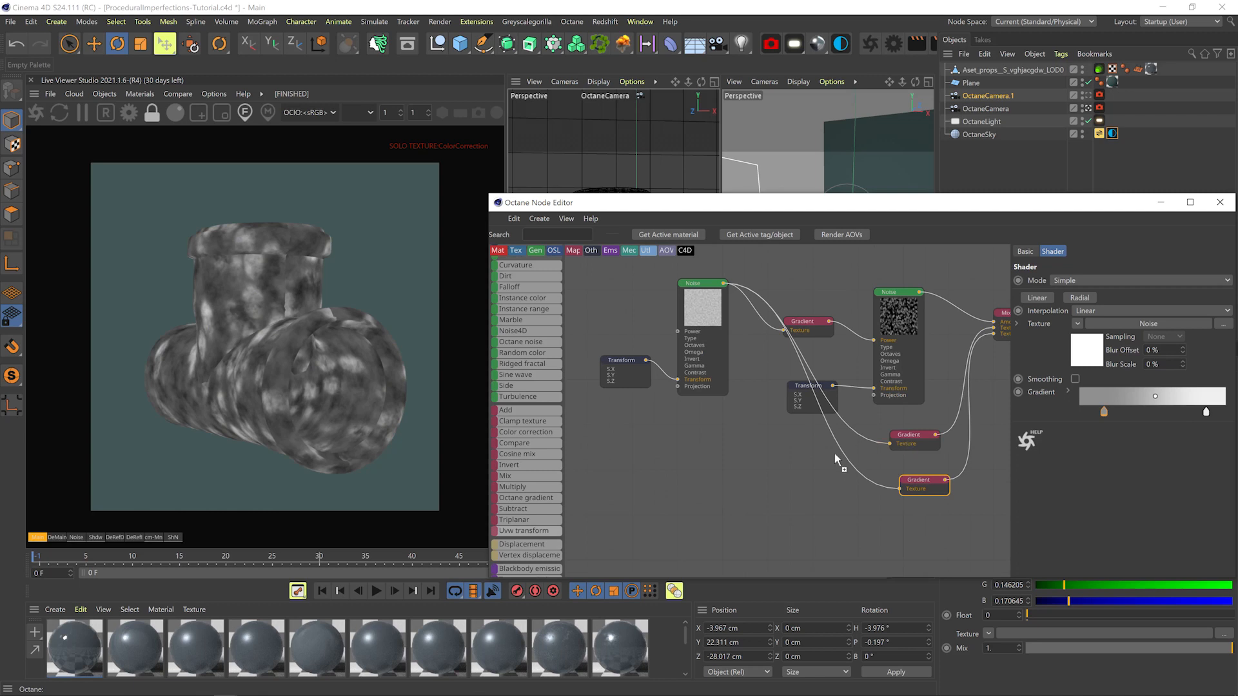
drag(855, 466, 890, 444)
click(1030, 336)
Spread the Texture1 Gradient's knots back toward both ends and move the Texture2 Gradient's dark knot outward
drag(1096, 380, 1081, 411)
click(909, 436)
drag(1184, 412, 1221, 412)
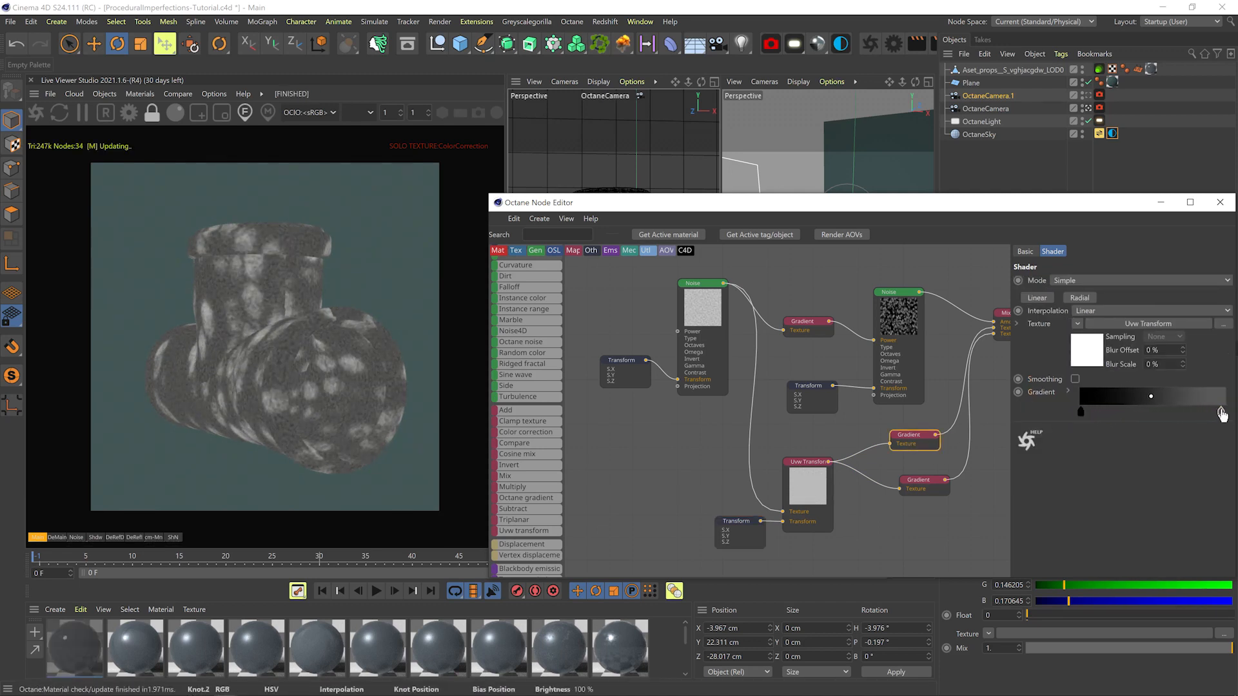
click(940, 488)
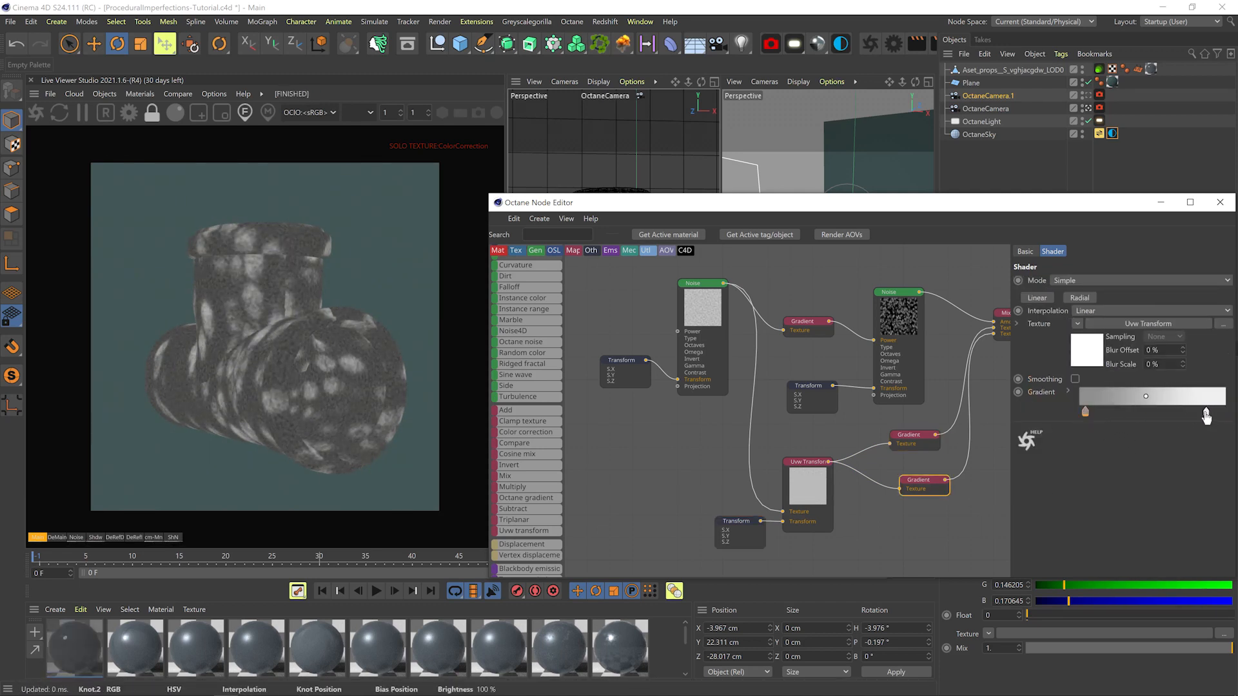
Lighten the Texture1 Gradient's black knot to very dark grey and brighten its grey knot at 96.903%
click(915, 439)
double_click(1221, 411)
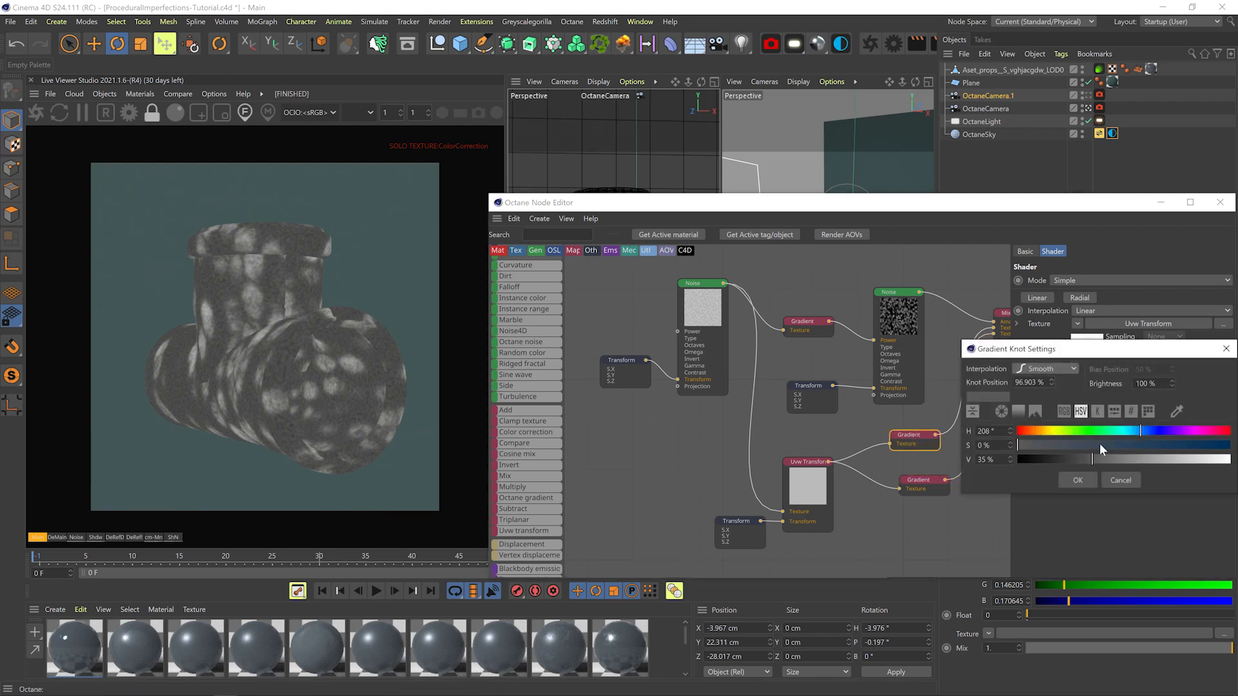
click(1078, 480)
double_click(1081, 411)
click(1072, 480)
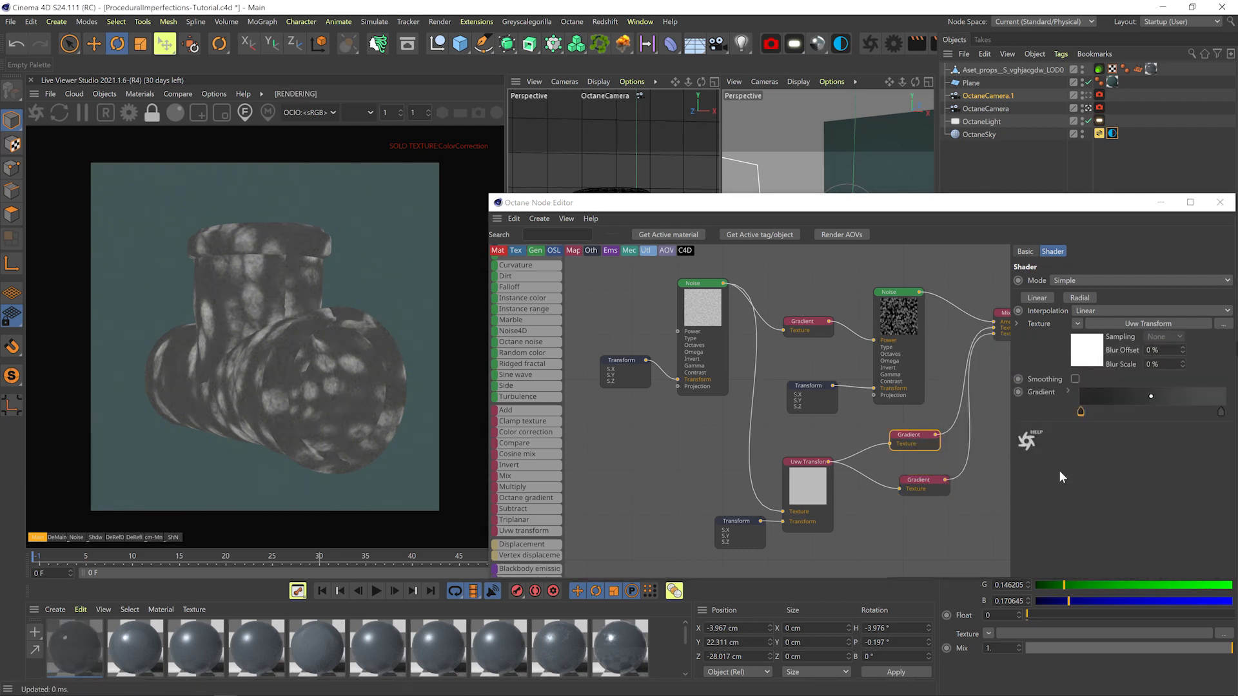
double_click(1221, 411)
click(1082, 479)
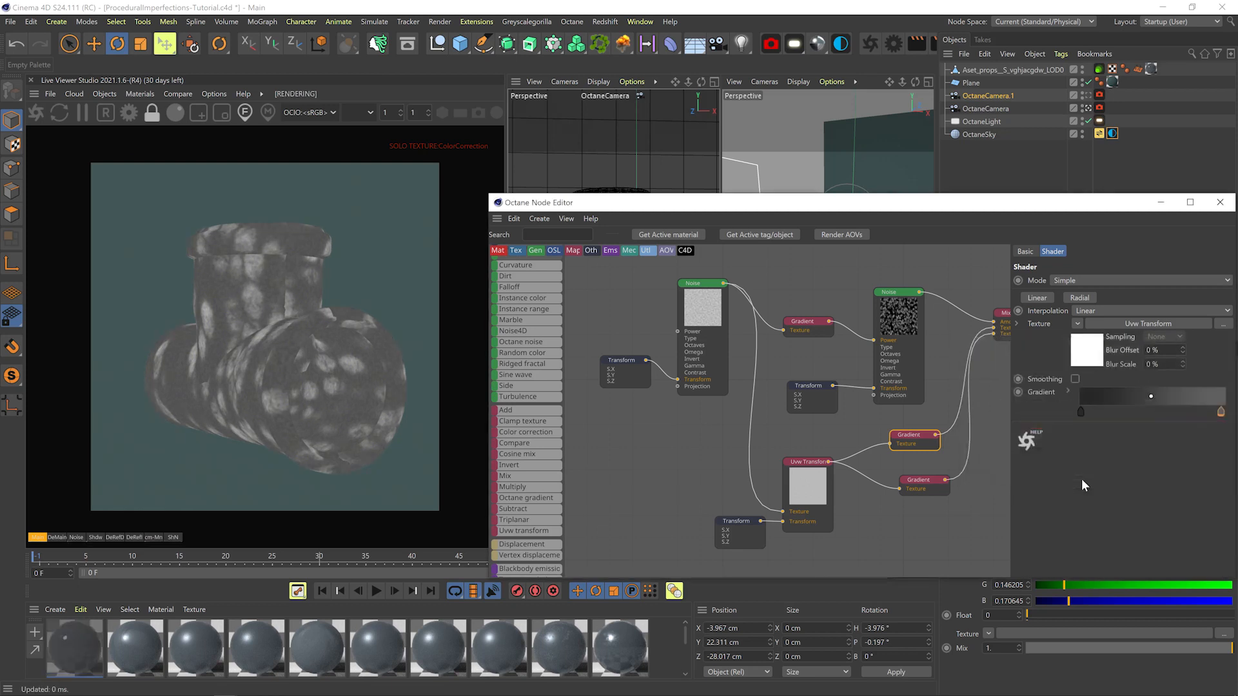
Set the Perlin noise's omega to about 0.729 and its gamma to about 1.03
click(695, 320)
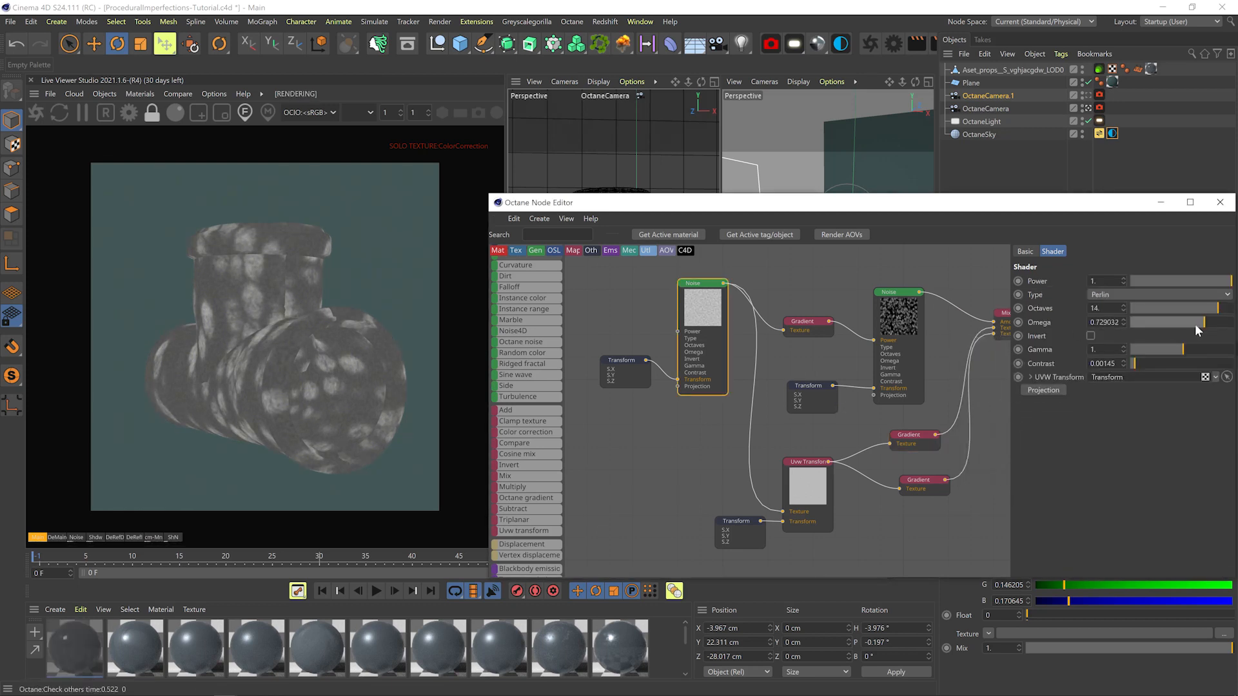
drag(1192, 349, 1181, 342)
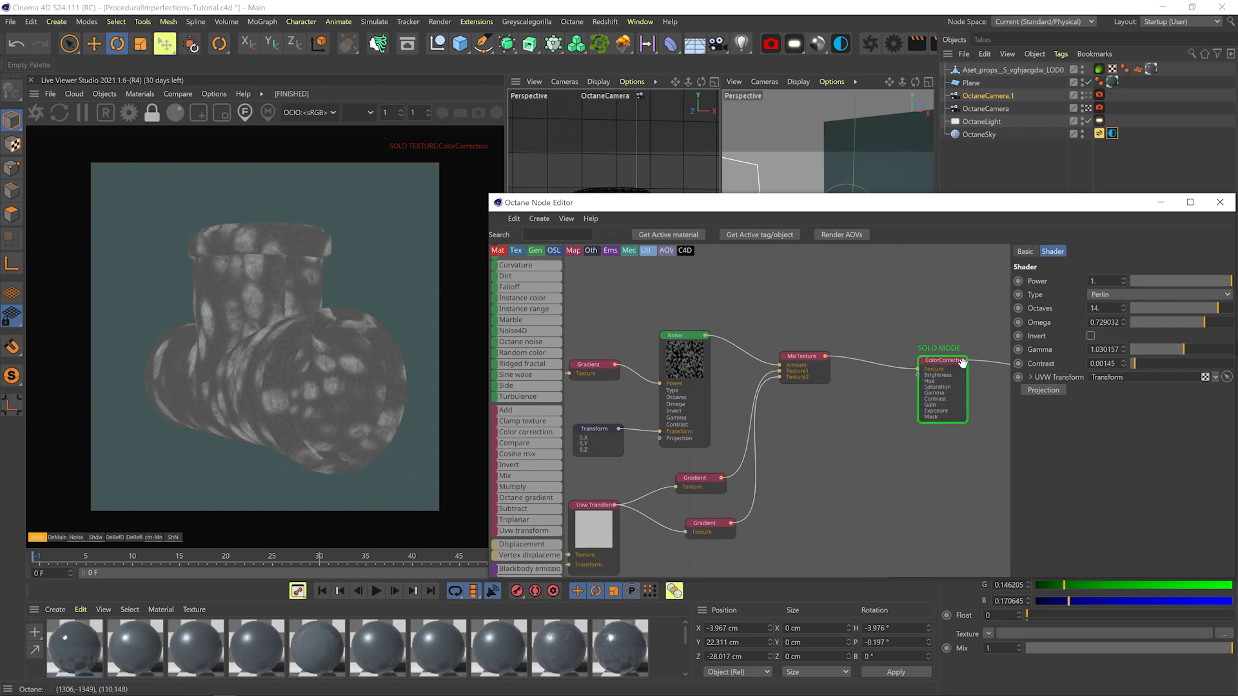
Turn off solo on the Color Correction, set its gamma to about 0.487, and save the project
click(965, 369)
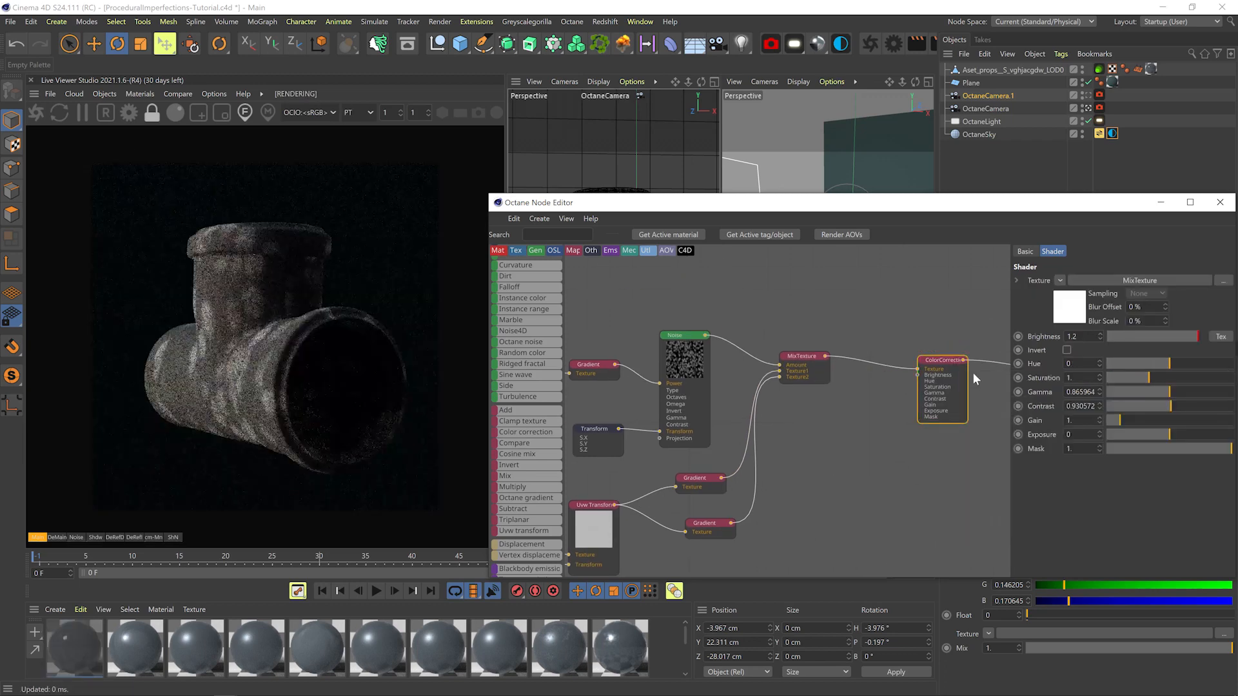
middle_drag(970, 372, 838, 413)
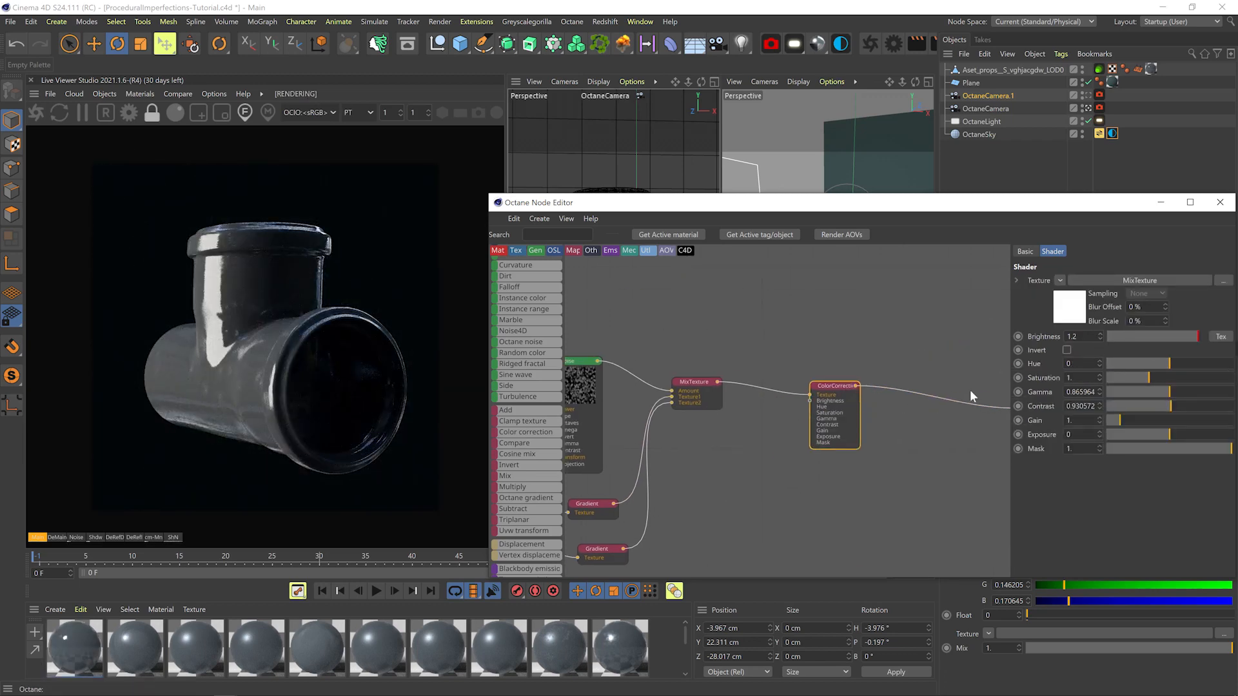
click(1159, 391)
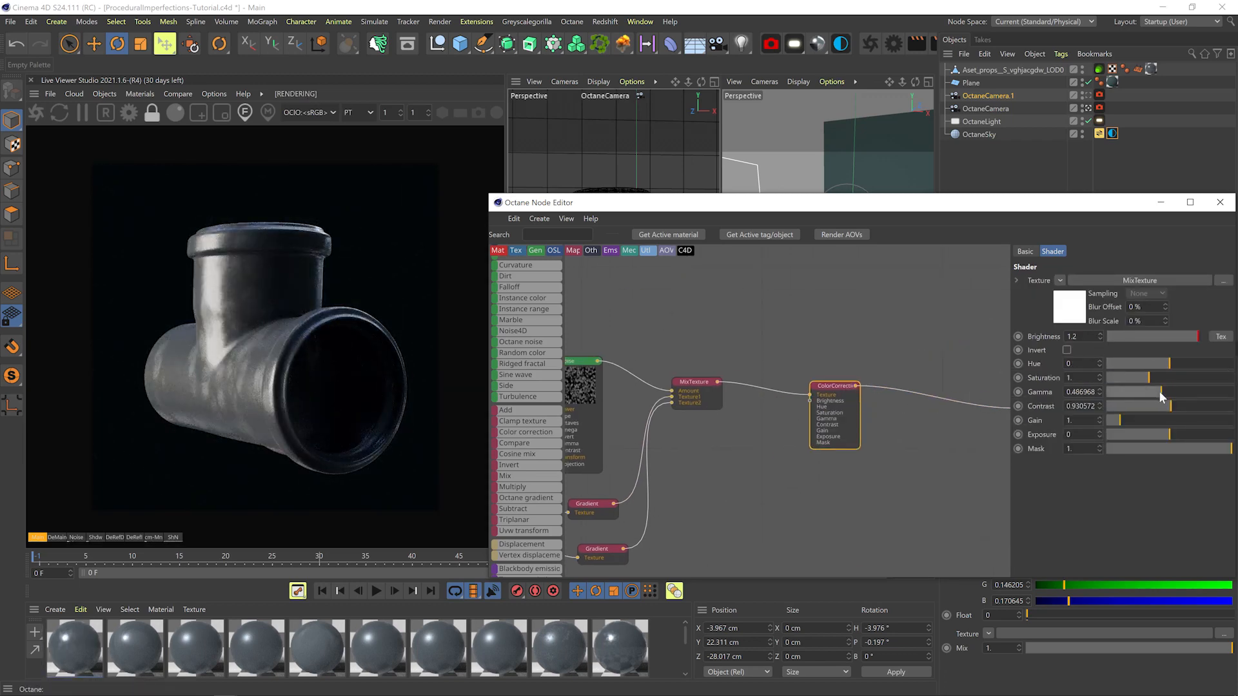
key(ctrl+s)
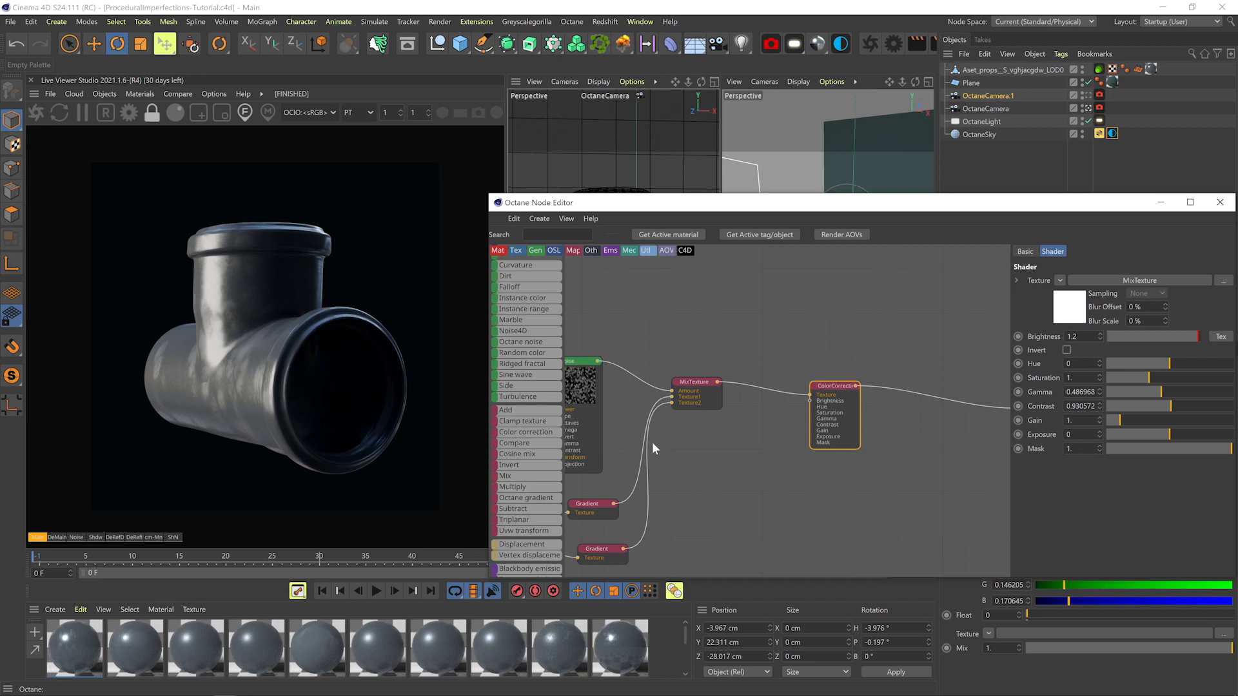
Solo the Mix texture and darken the Texture1 Gradient's dark grey knot to near black
middle_drag(582, 403, 729, 353)
alt+click(853, 331)
click(742, 344)
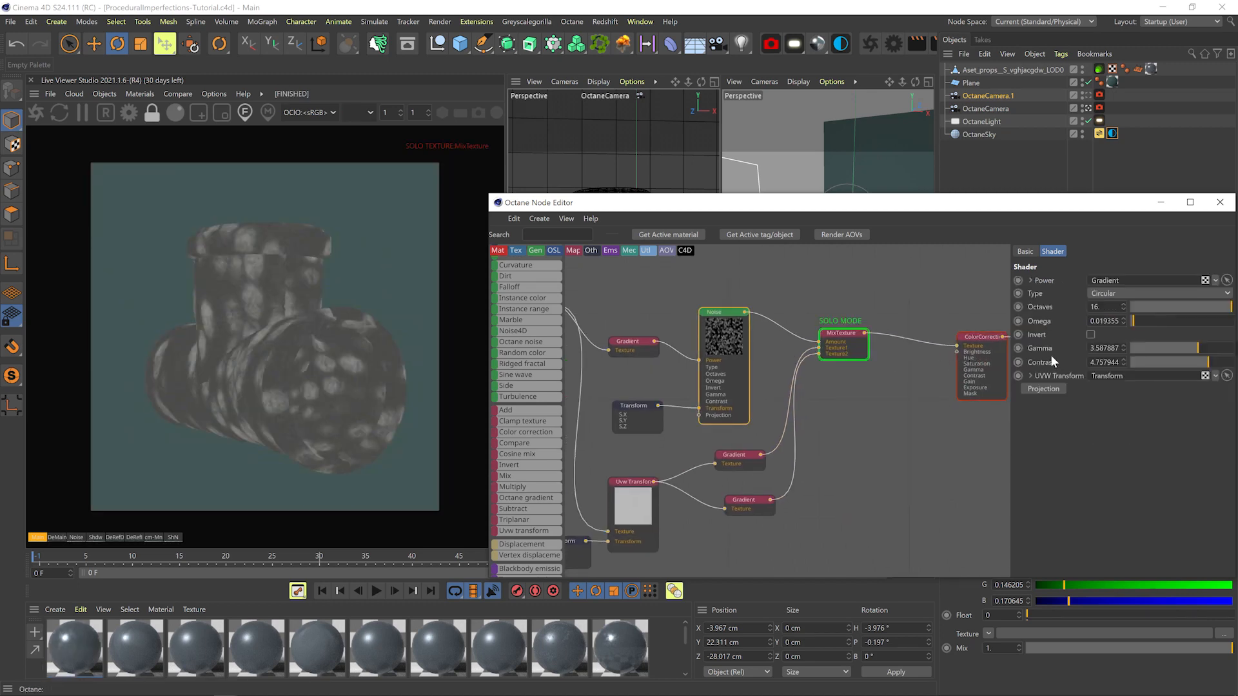
click(750, 460)
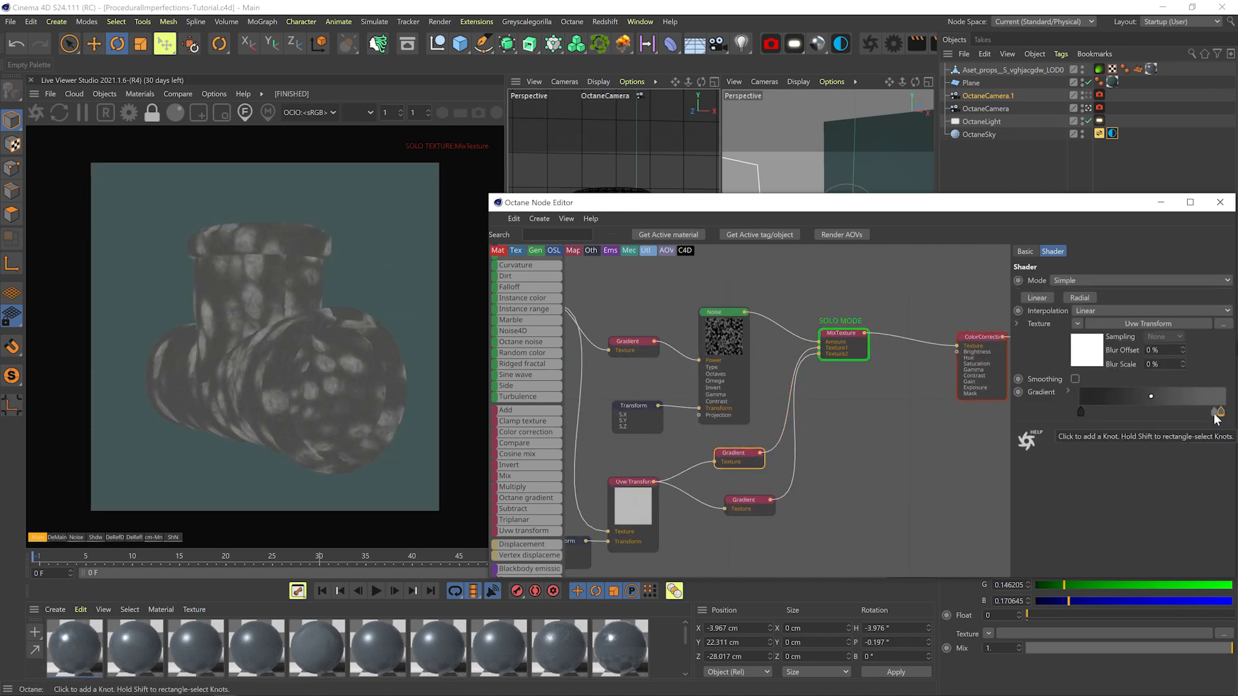
double_click(1081, 412)
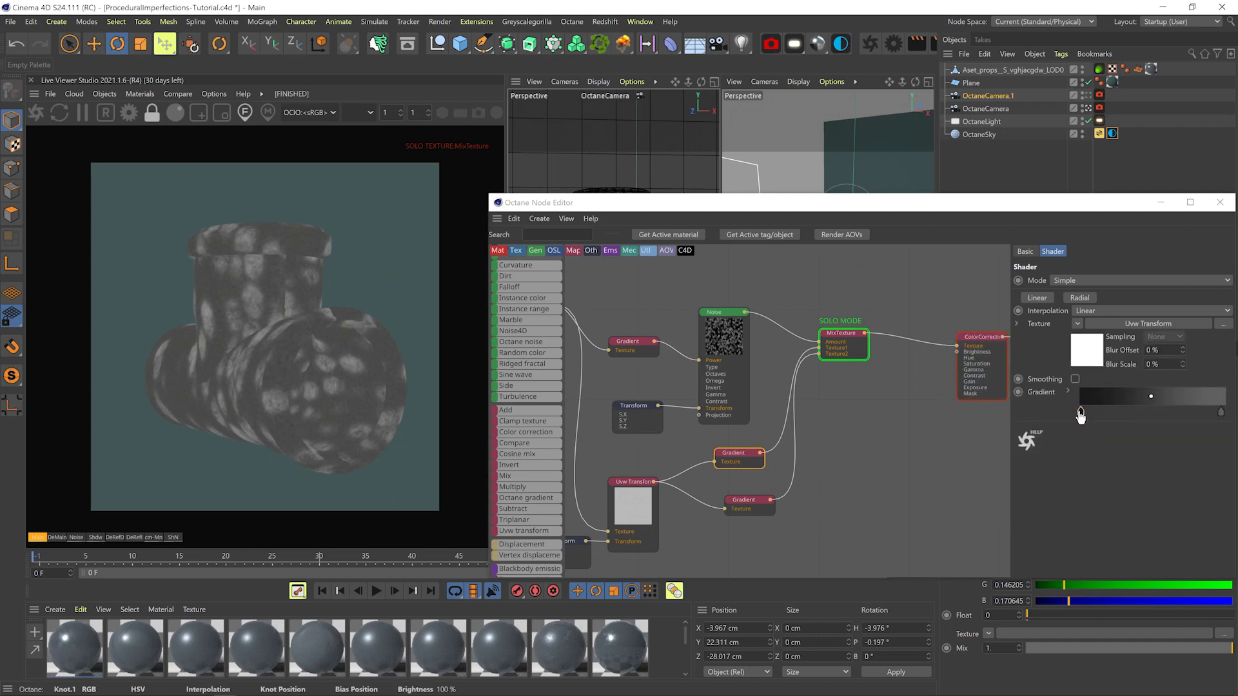
double_click(1079, 413)
click(1051, 474)
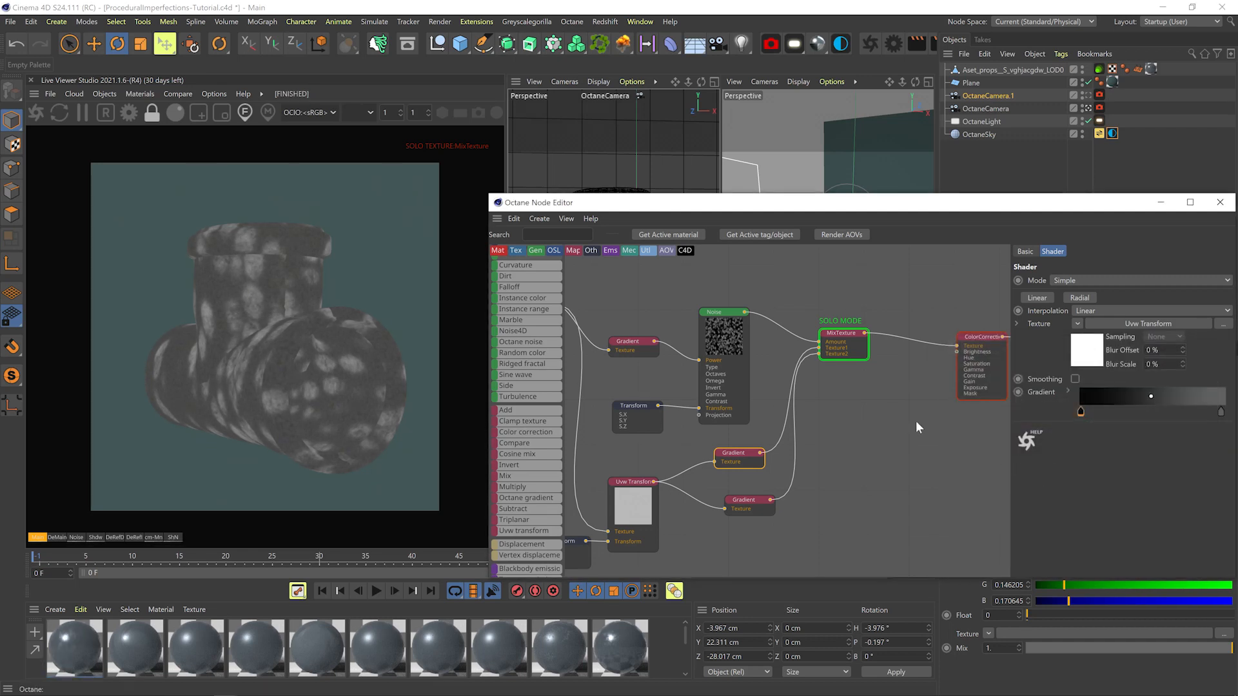
Move the UVW Transform branch with its gradients down and the upper noise branch up to clear space in the node graph
middle_drag(713, 436, 826, 416)
scroll(833, 427, down, 3)
drag(882, 426, 738, 506)
drag(787, 453, 801, 481)
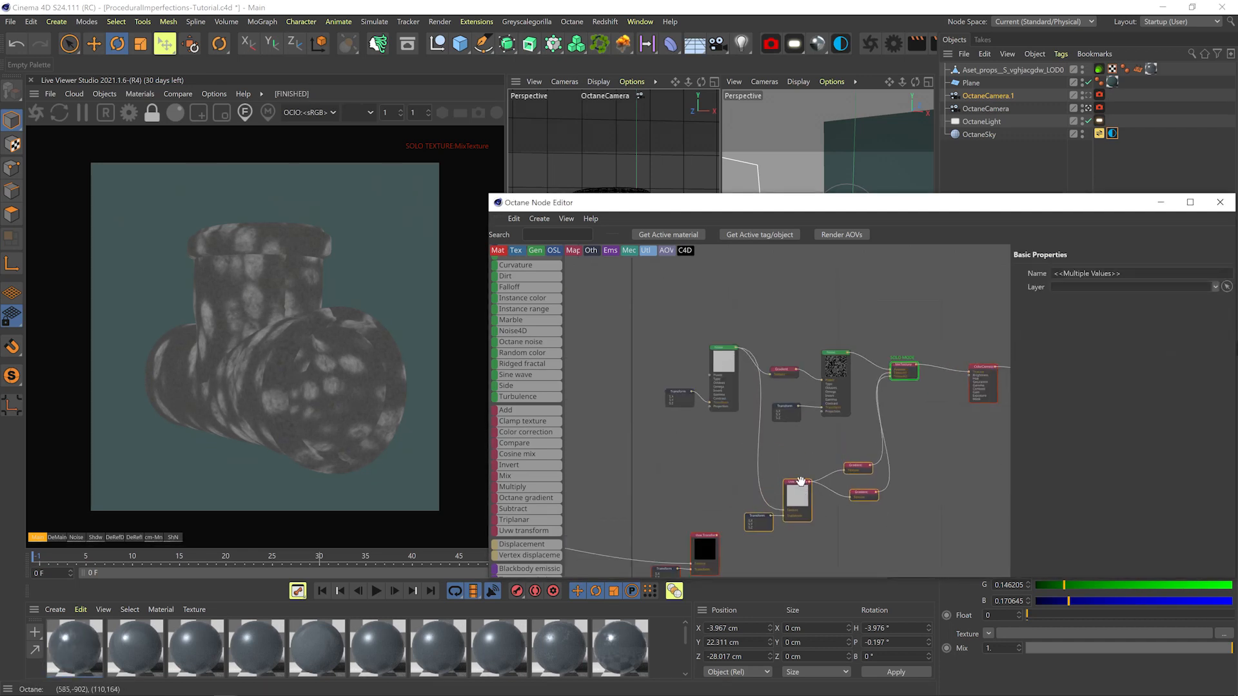
drag(806, 336, 677, 400)
drag(719, 360, 718, 320)
Duplicate the distortion branch's Turbulence noise and connect the branch's Texture Projection to the copy
middle_drag(695, 478, 1022, 400)
click(668, 444)
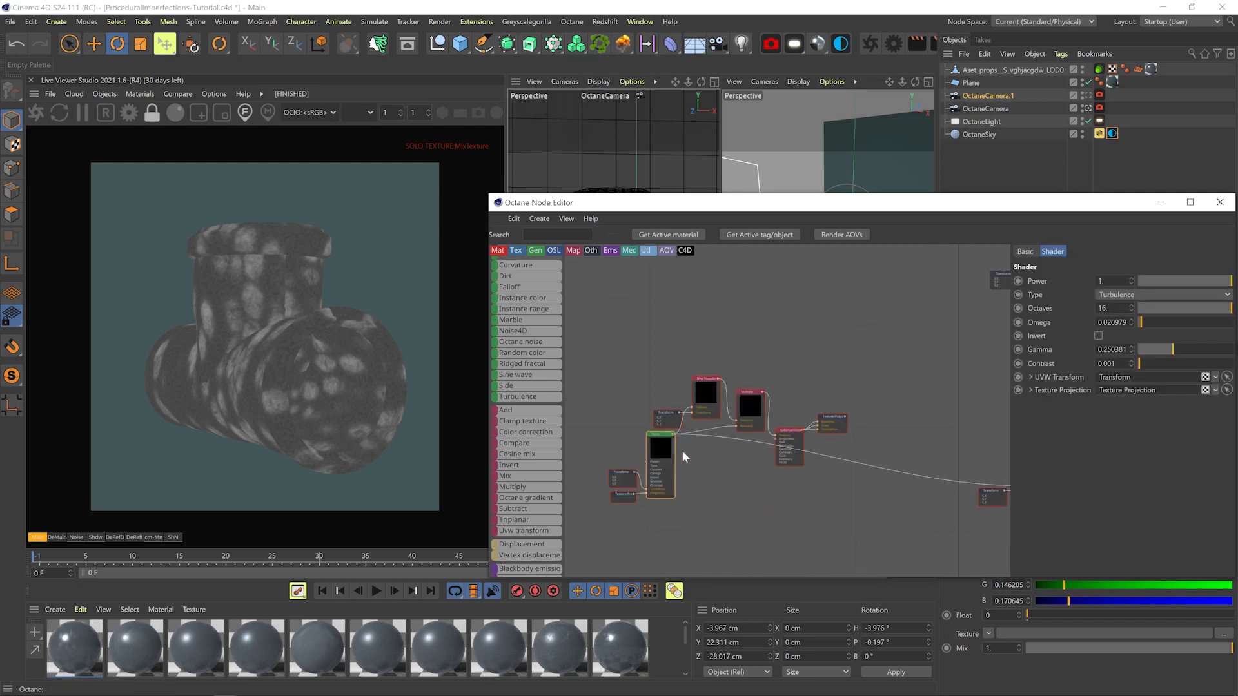
middle_drag(839, 437, 809, 457)
ctrl+drag(809, 466, 840, 525)
Insert a Multiply node between the speckled Noise and MixTexture, with the copied Turbulence noise as Texture2, and solo it
scroll(832, 452, up, 3)
middle_drag(883, 410, 639, 463)
scroll(756, 450, down, 2)
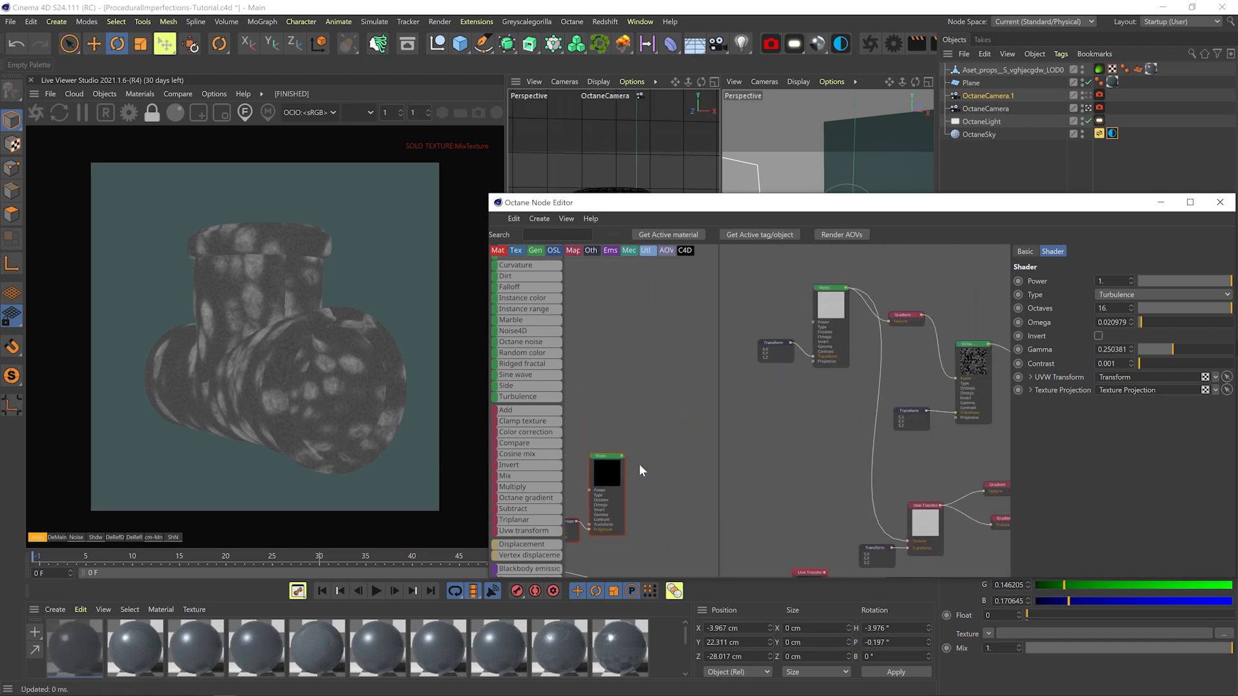
drag(788, 281, 838, 376)
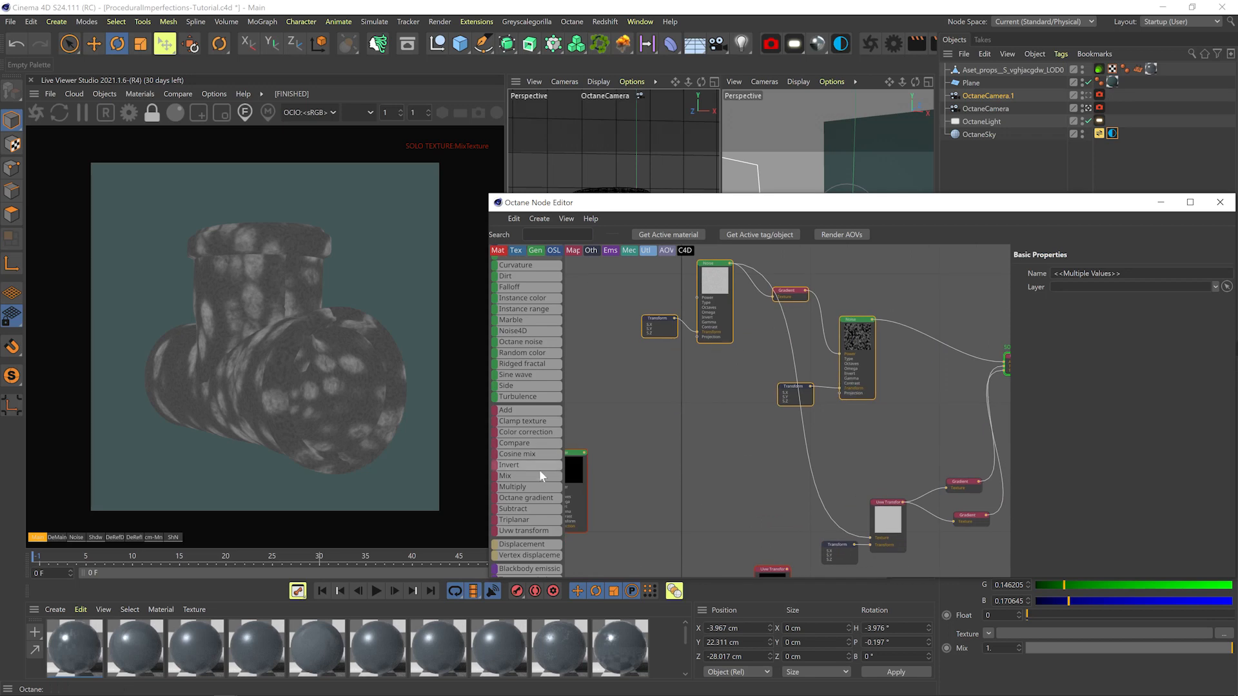
drag(527, 463, 916, 335)
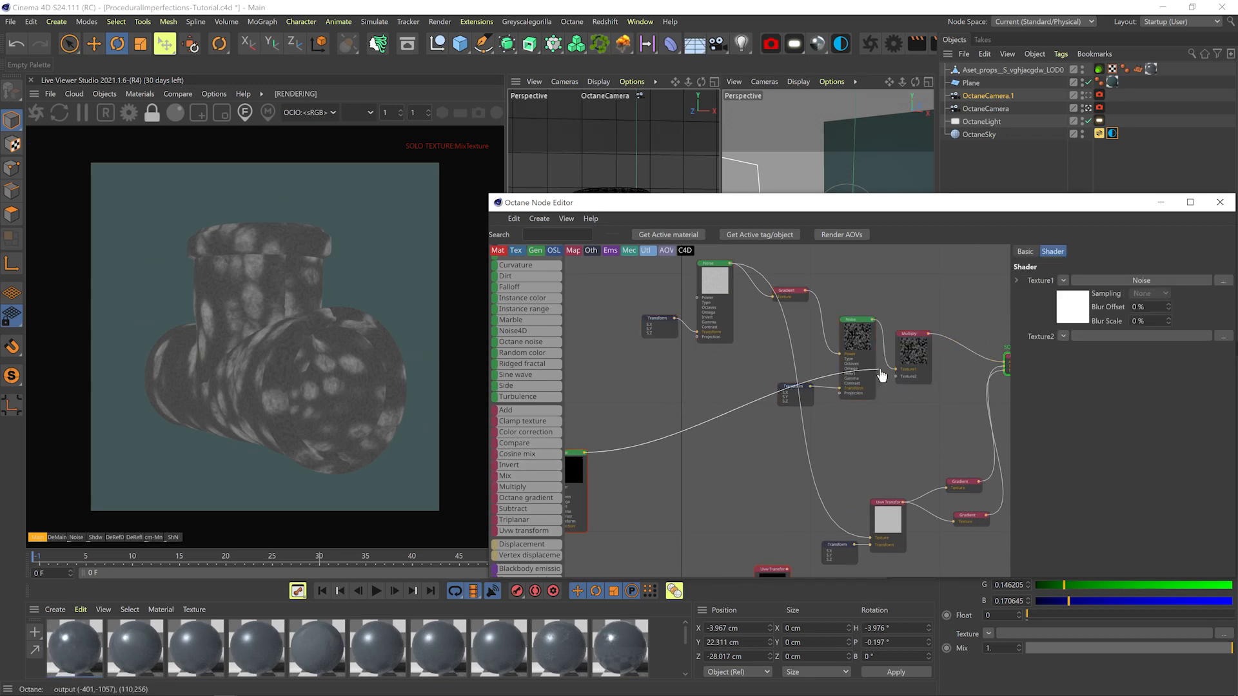
drag(882, 376, 896, 369)
right_click(913, 338)
click(905, 358)
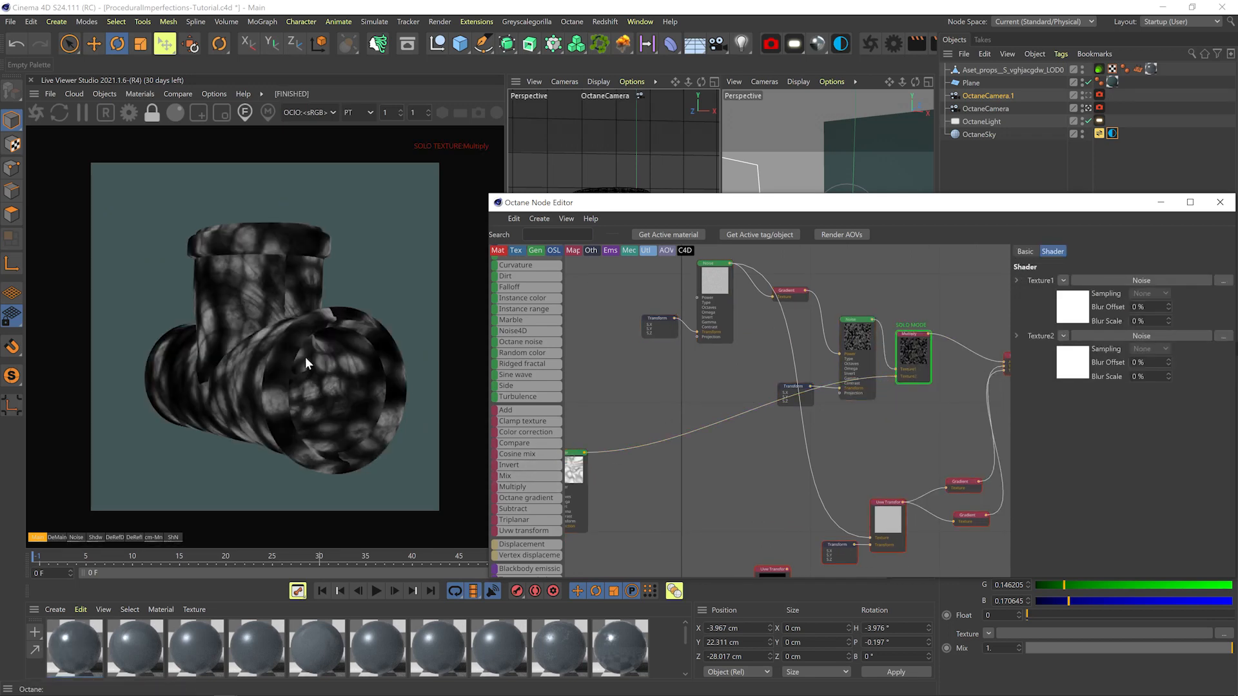
Connect the distortion noise's Transform to the copied Turbulence noise and set its scale to about 0.205, 0.353, 0.205
middle_drag(638, 463, 815, 423)
click(946, 395)
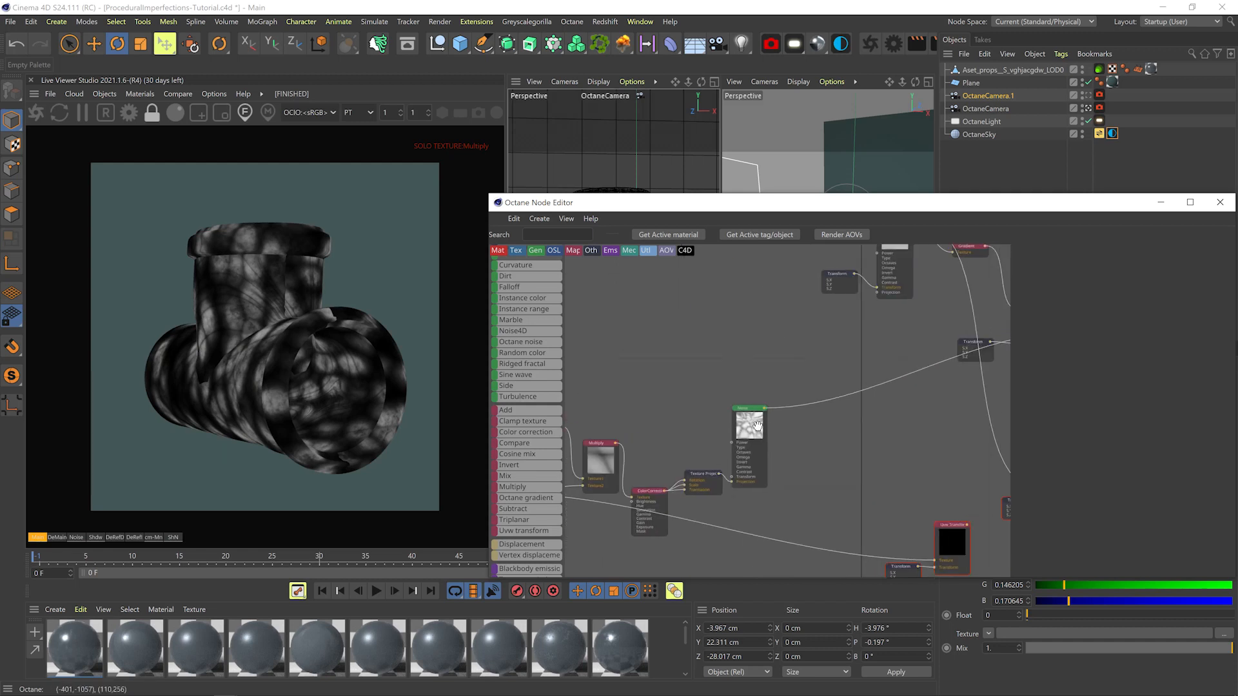
shift+drag(756, 429, 936, 401)
middle_drag(936, 401, 835, 435)
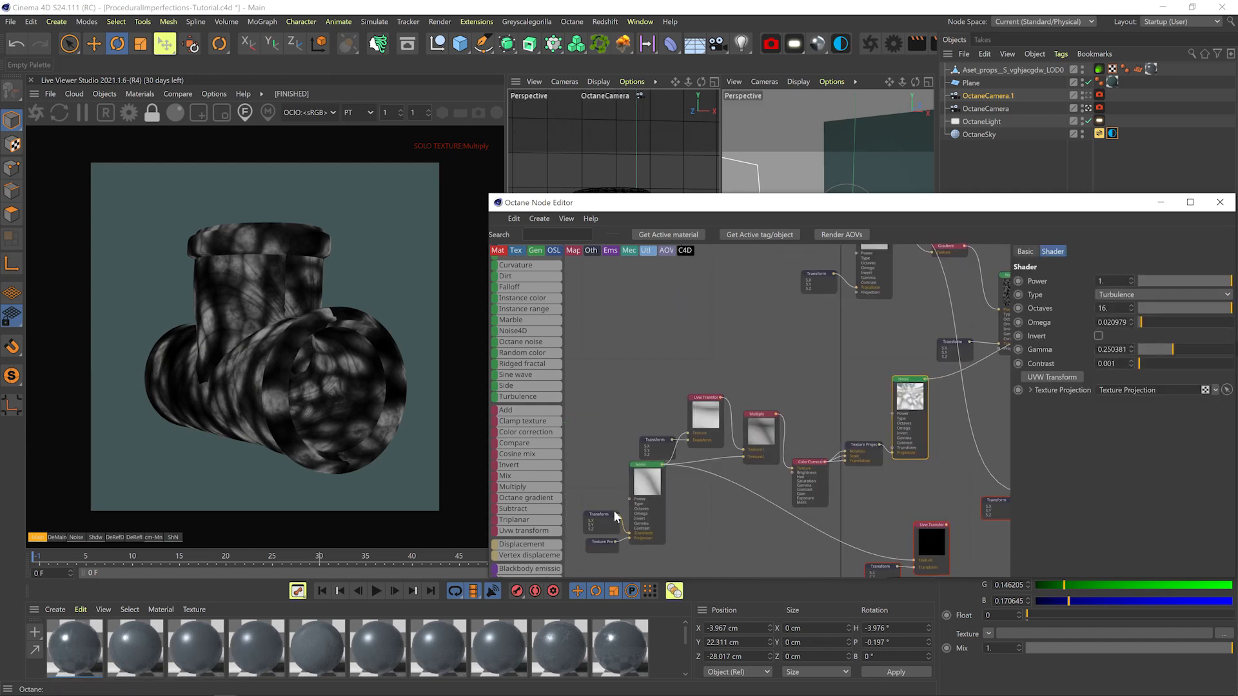
drag(616, 516, 894, 447)
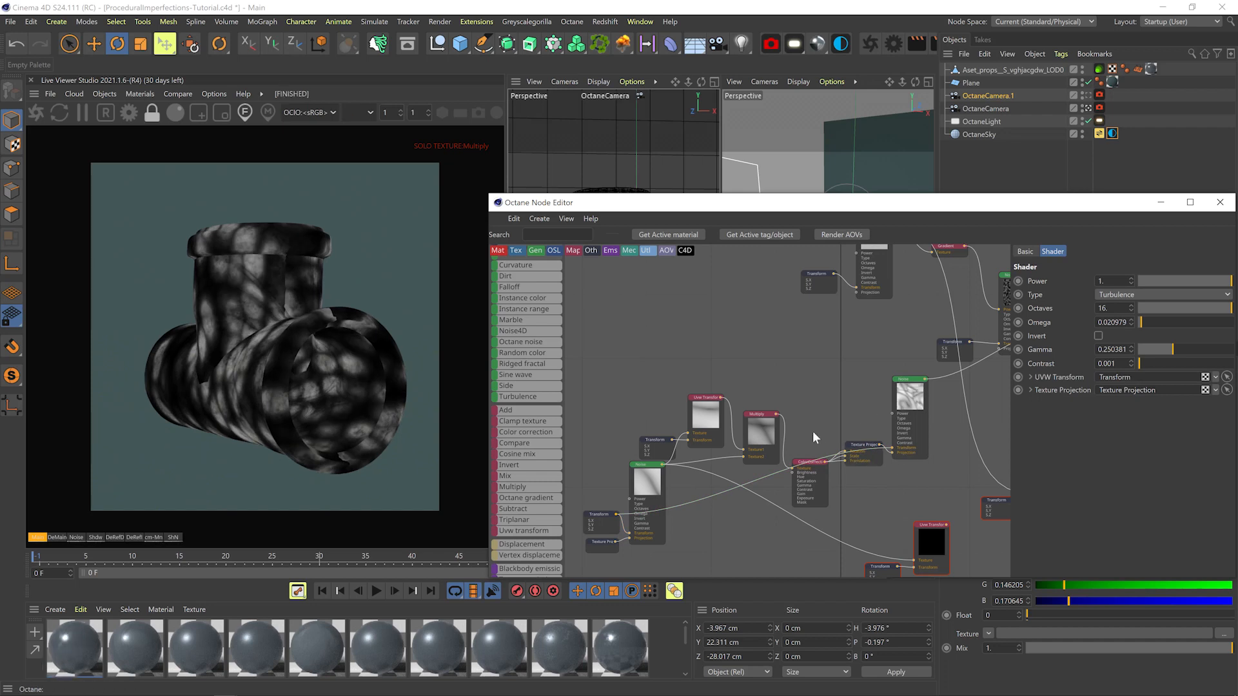
click(601, 519)
mouse_move(1150, 378)
mouse_down()
mouse_move(1175, 380)
mouse_move(1165, 377)
mouse_up()
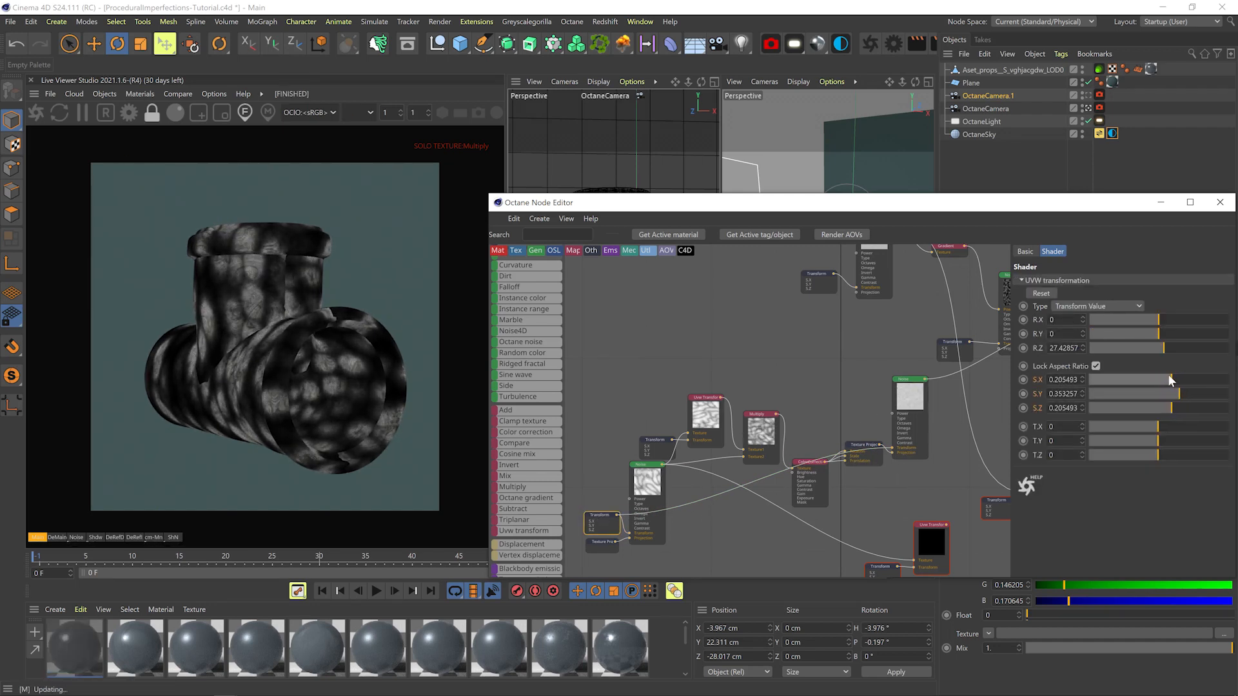
Solo the copied Turbulence noise and set the shared Transform's scale to about 0.197, 0.338, 0.197
click(857, 458)
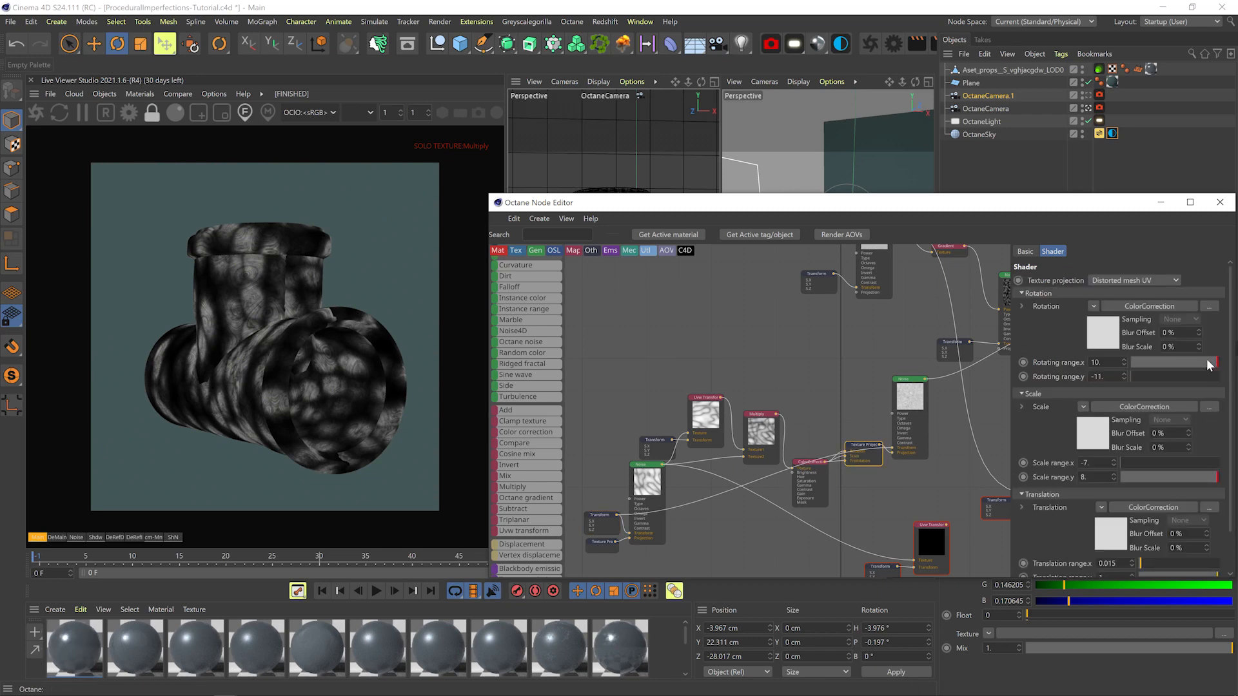
right_click(896, 380)
click(942, 477)
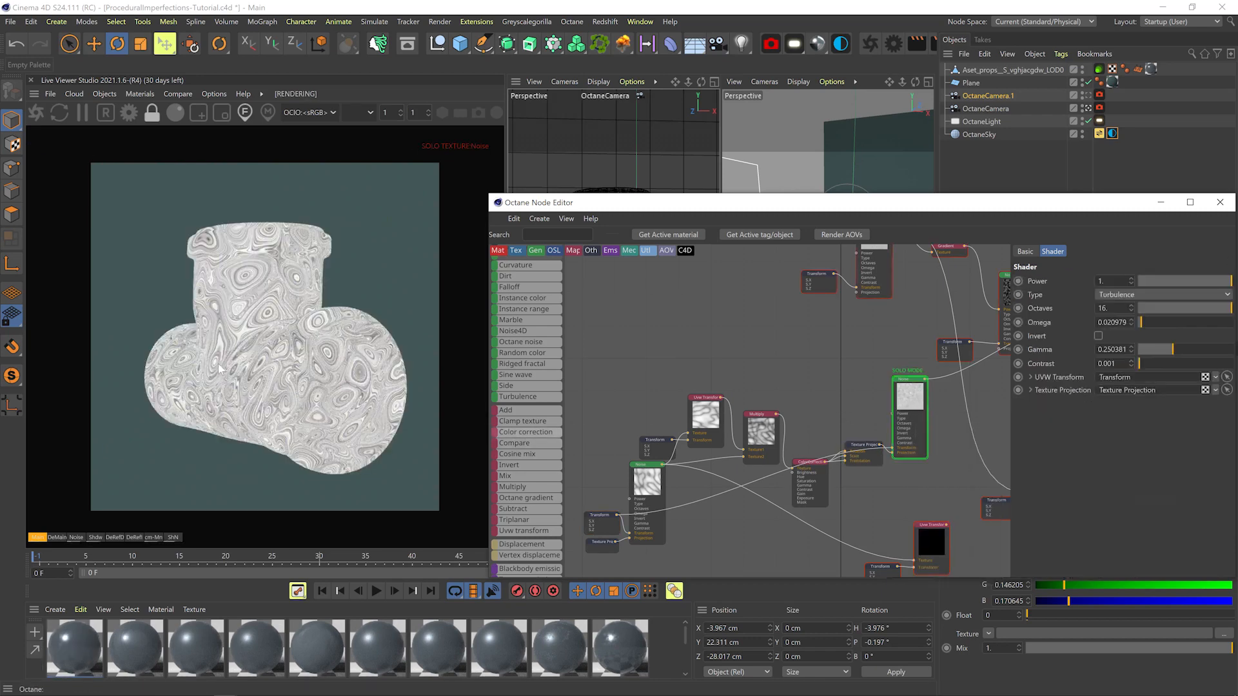
click(601, 521)
mouse_move(1165, 380)
mouse_down()
mouse_move(1197, 377)
mouse_move(1167, 387)
mouse_up()
Insert a Gradient between the Turbulence noise and Multiply, shift its black knot inward, recolour it grey, and solo the Multiply node
middle_drag(968, 420, 790, 485)
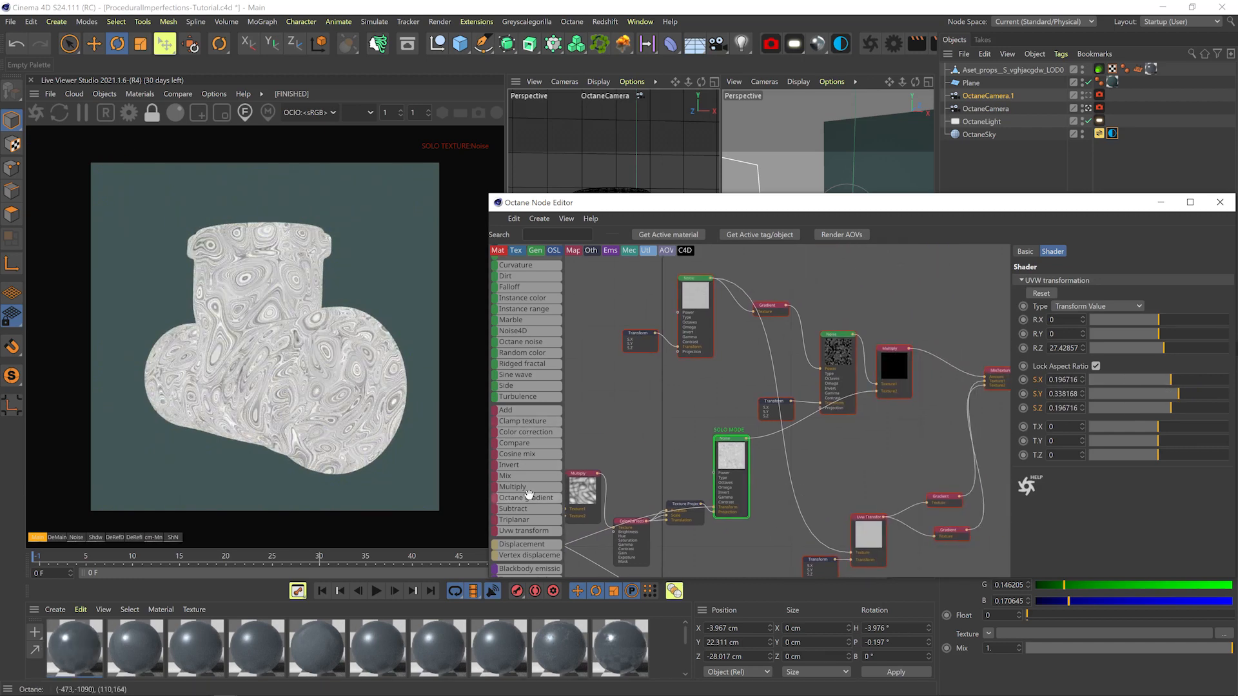
drag(808, 422, 832, 432)
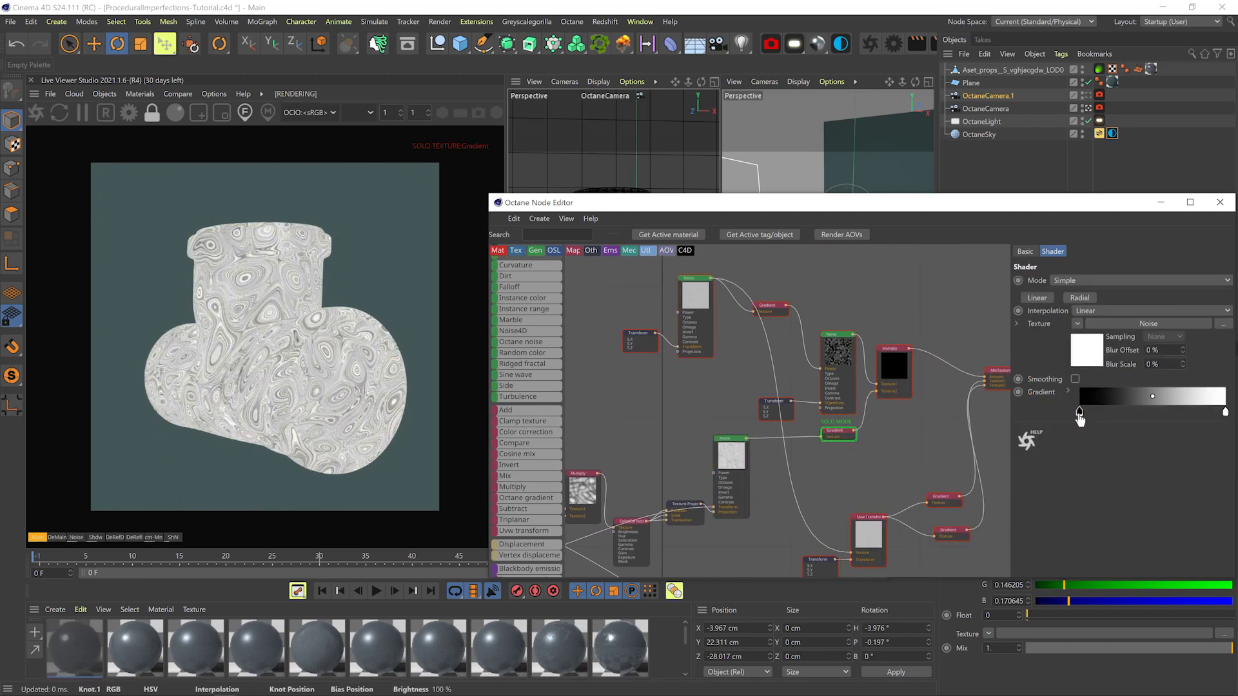
drag(1081, 412, 1133, 412)
double_click(1133, 413)
click(1100, 462)
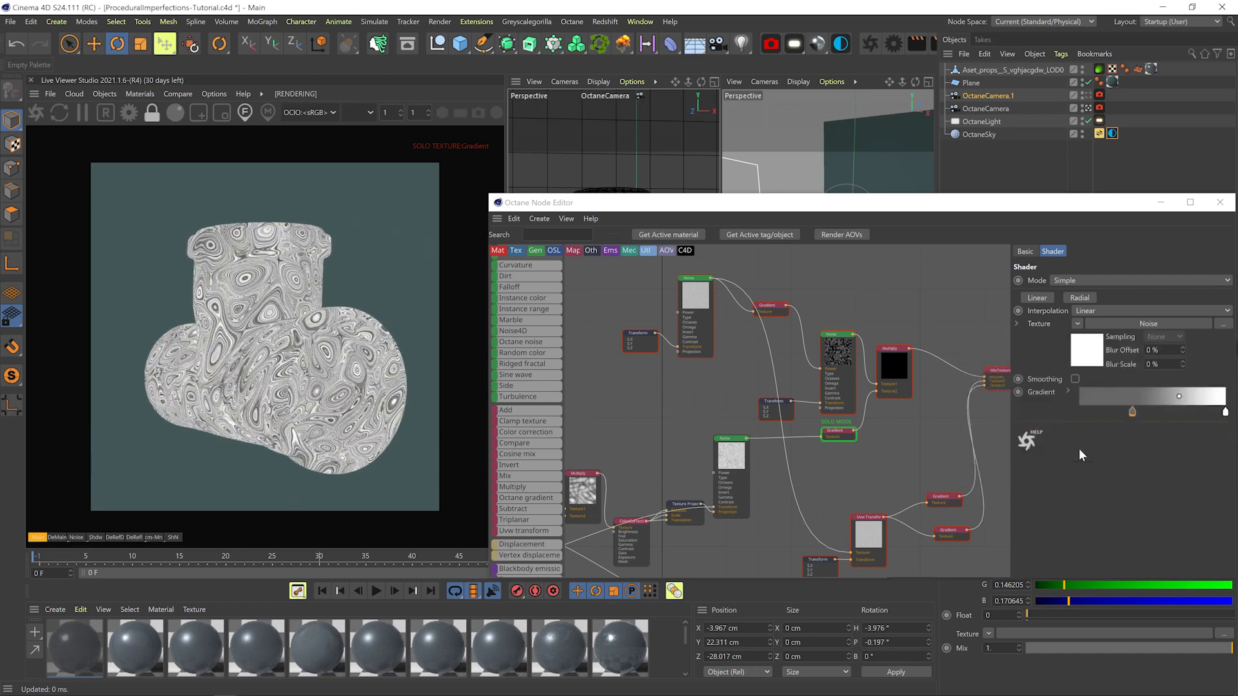
click(904, 377)
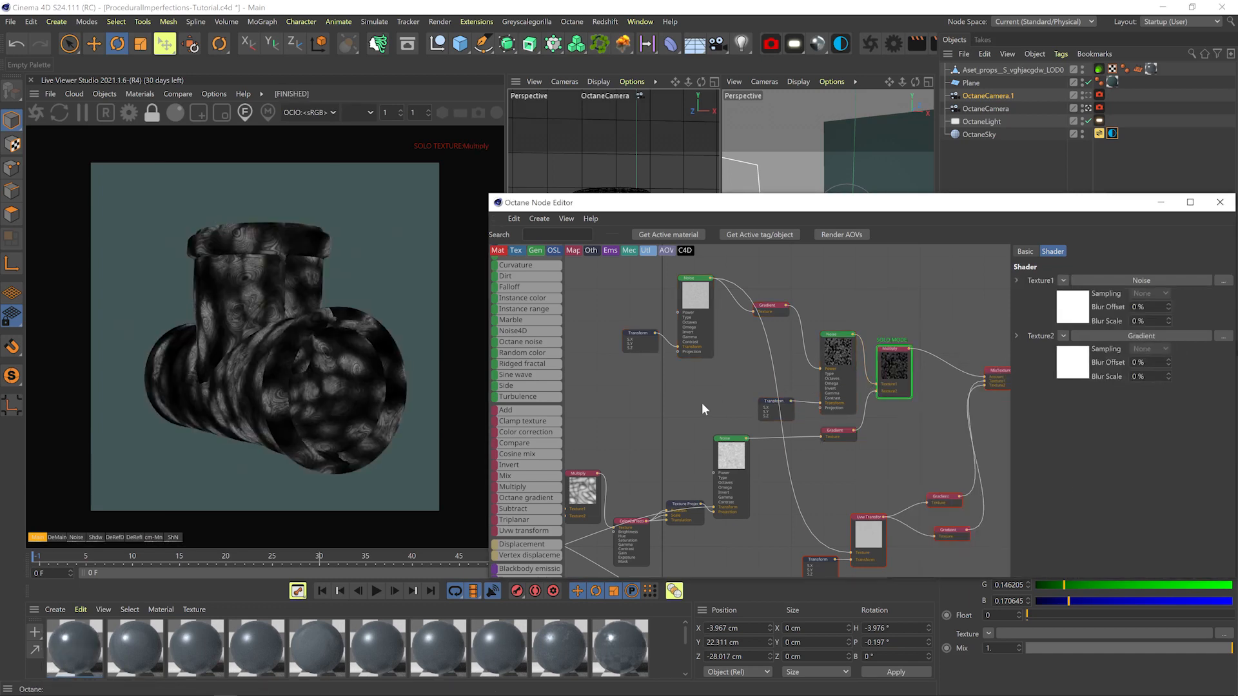
Connect the speckled Noise's output to the Power input of the copied Turbulence noise and solo that noise
middle_drag(667, 452, 966, 323)
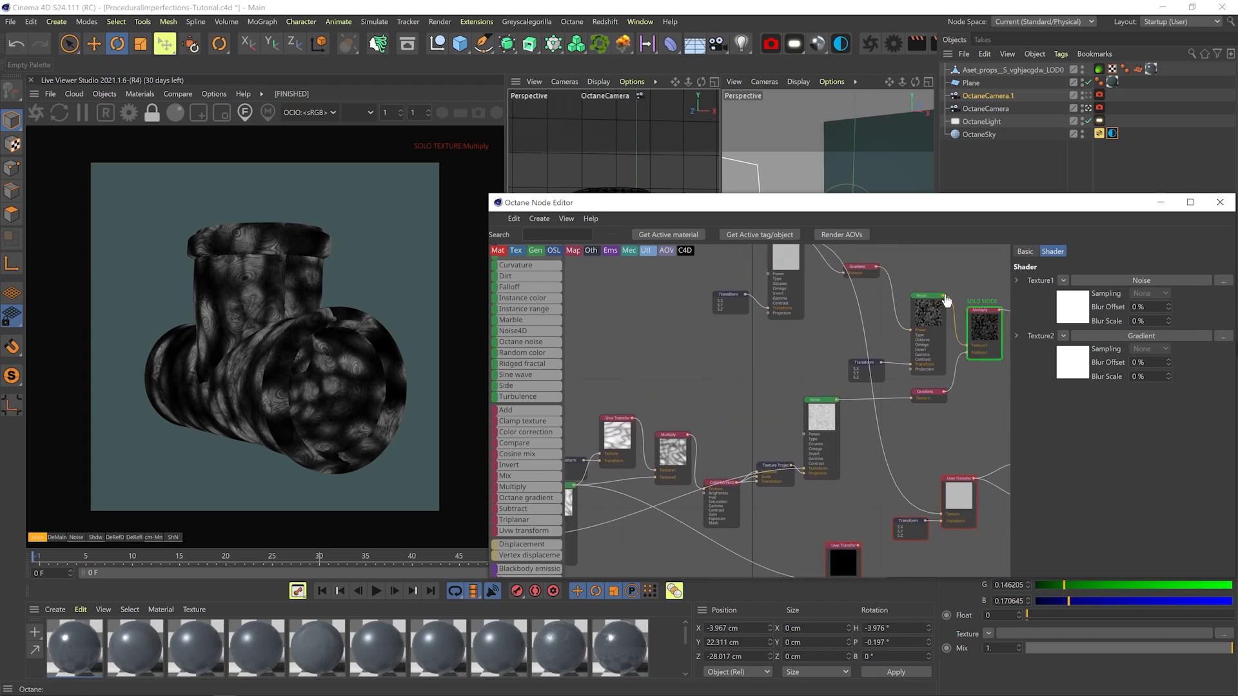
drag(807, 435, 805, 435)
right_click(832, 420)
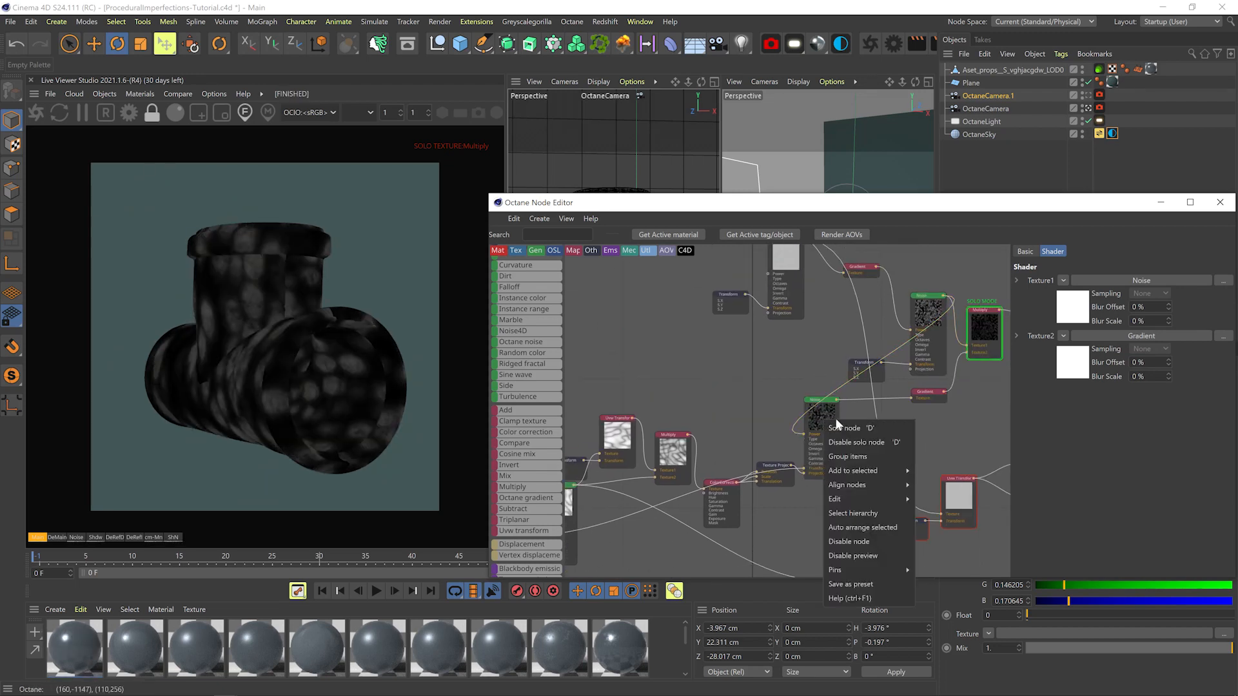
click(837, 427)
middle_drag(837, 427, 721, 458)
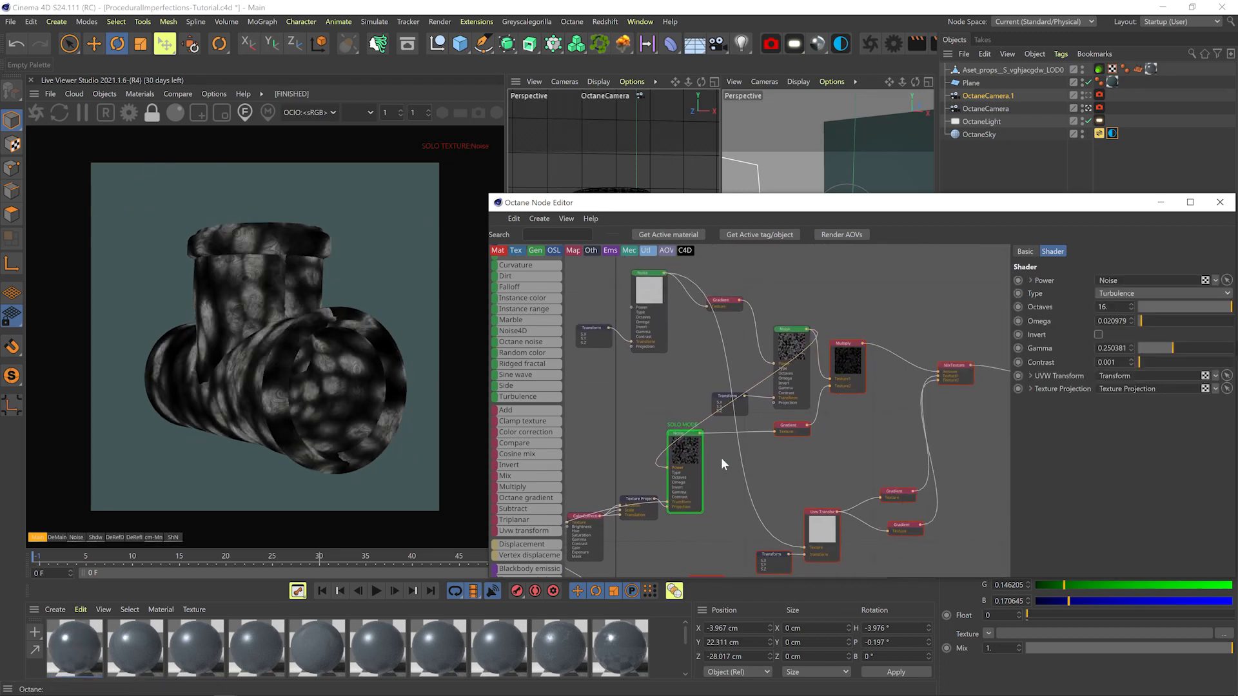
Solo the new Gradient, change its grey knot back to black and move it to the gradient's start
right_click(792, 428)
click(814, 433)
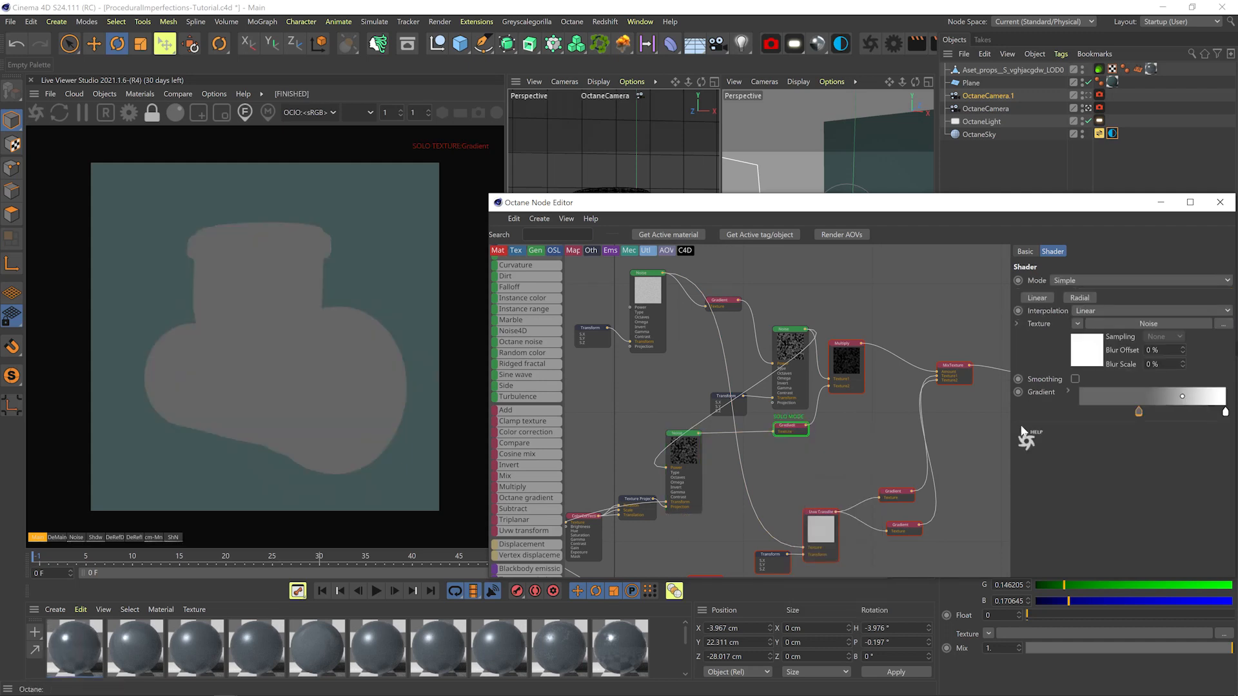
double_click(1128, 411)
click(1031, 454)
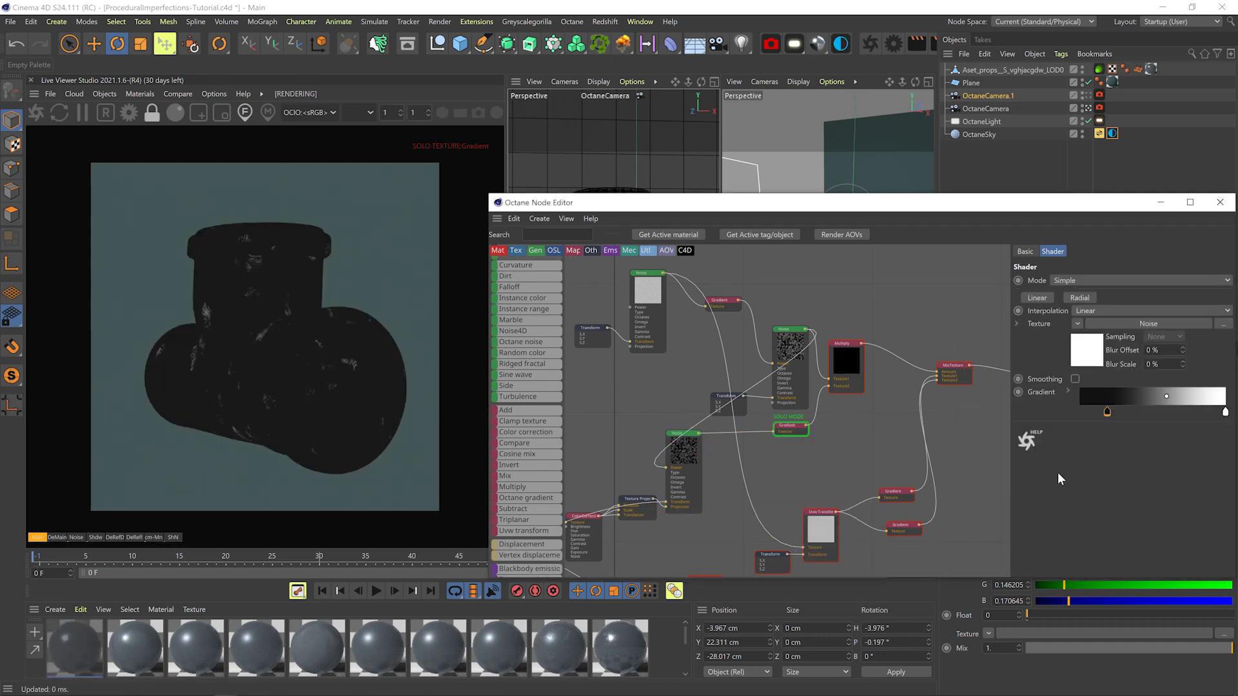
drag(1128, 411, 1080, 413)
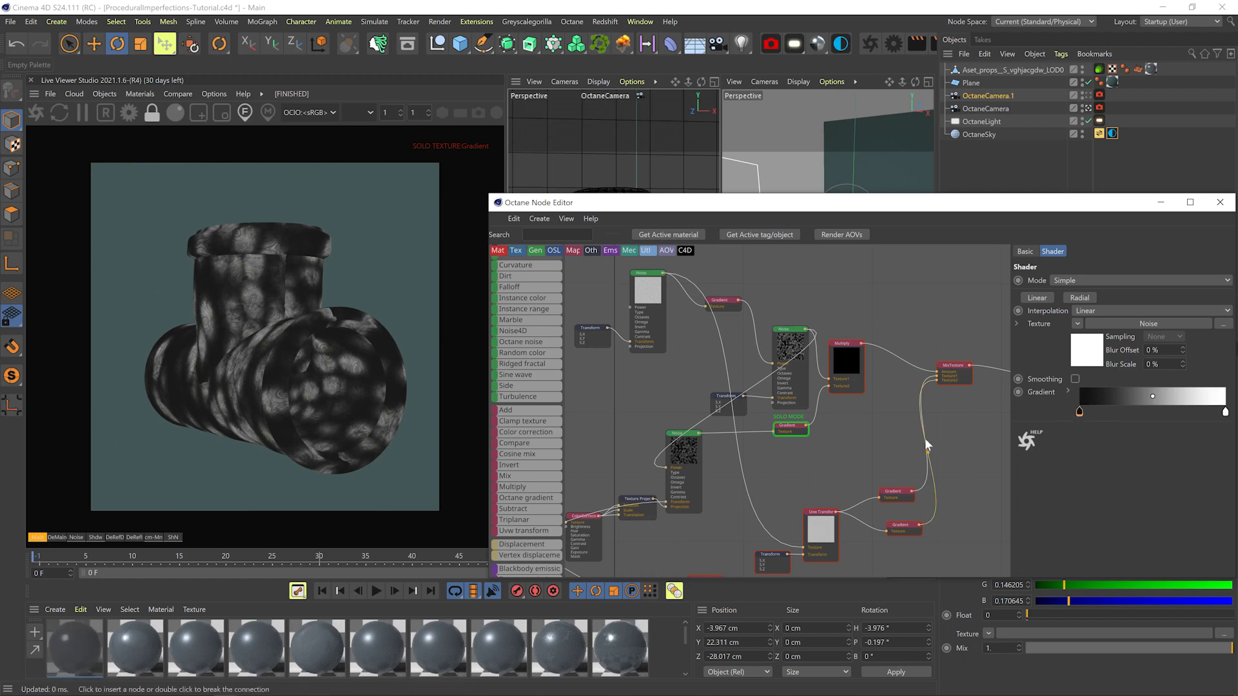
Connect the Gradient to the MixTexture's Amount, solo the MixTexture, and add a white knot near the gradient's middle
middle_drag(830, 431, 752, 450)
click(877, 391)
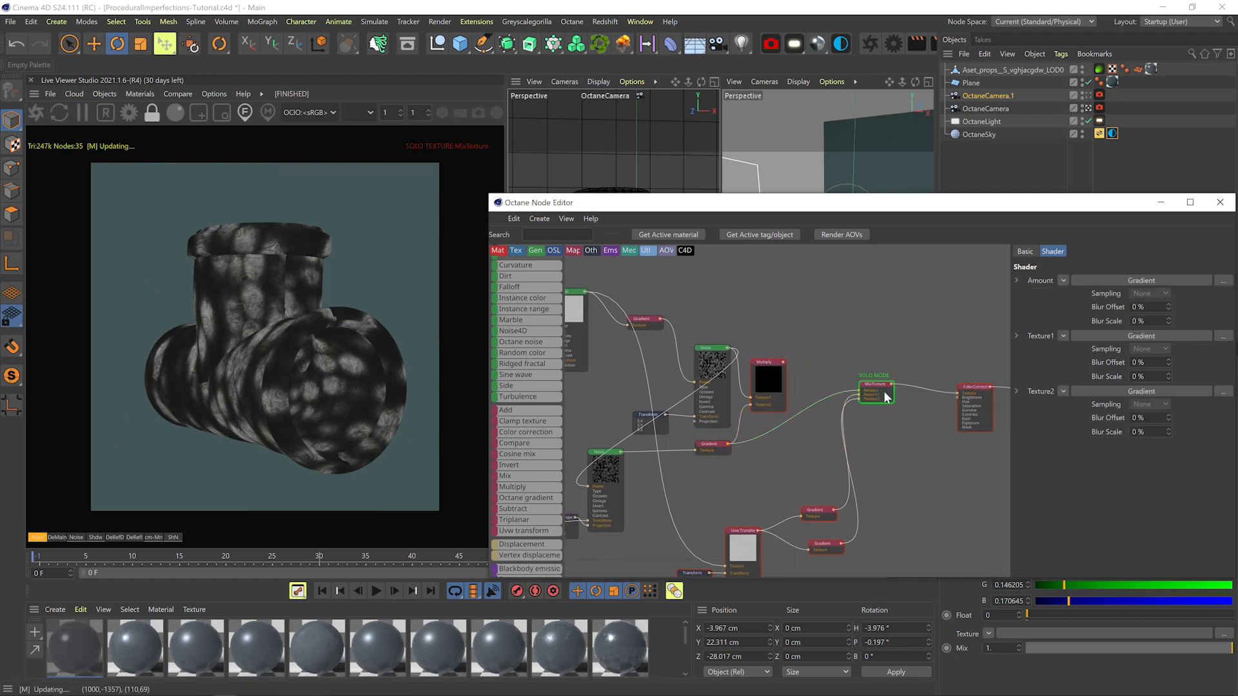
click(734, 445)
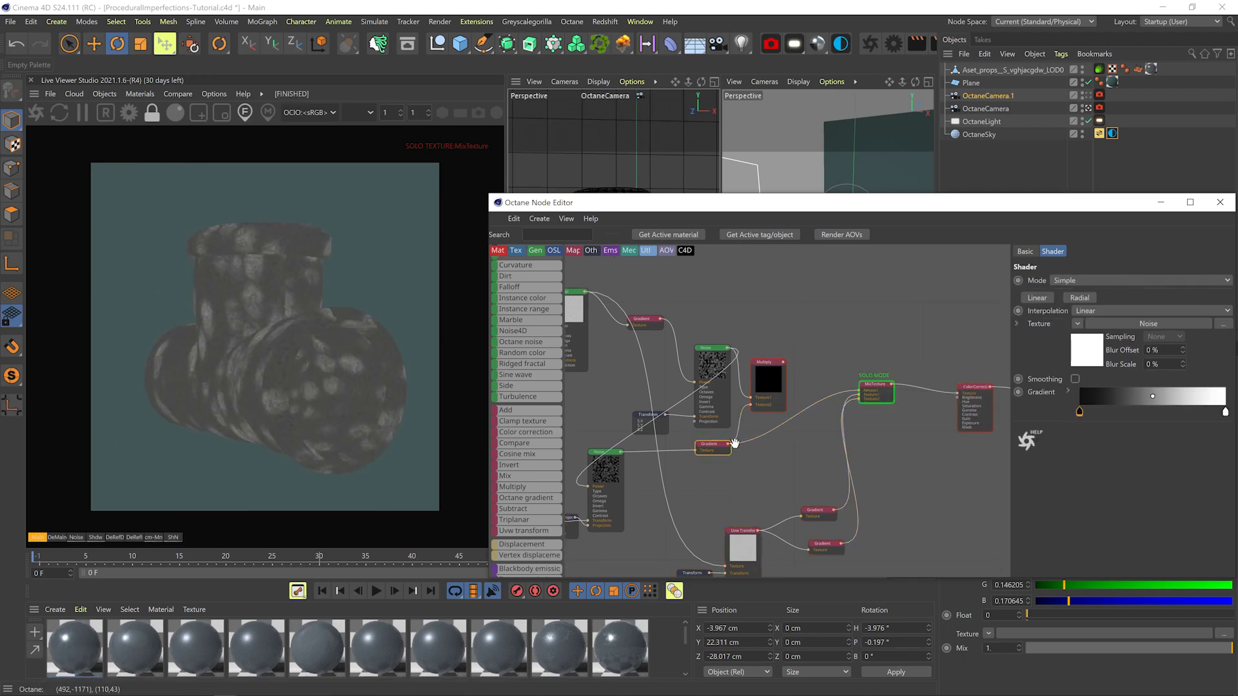
click(1183, 413)
drag(1182, 413, 1150, 412)
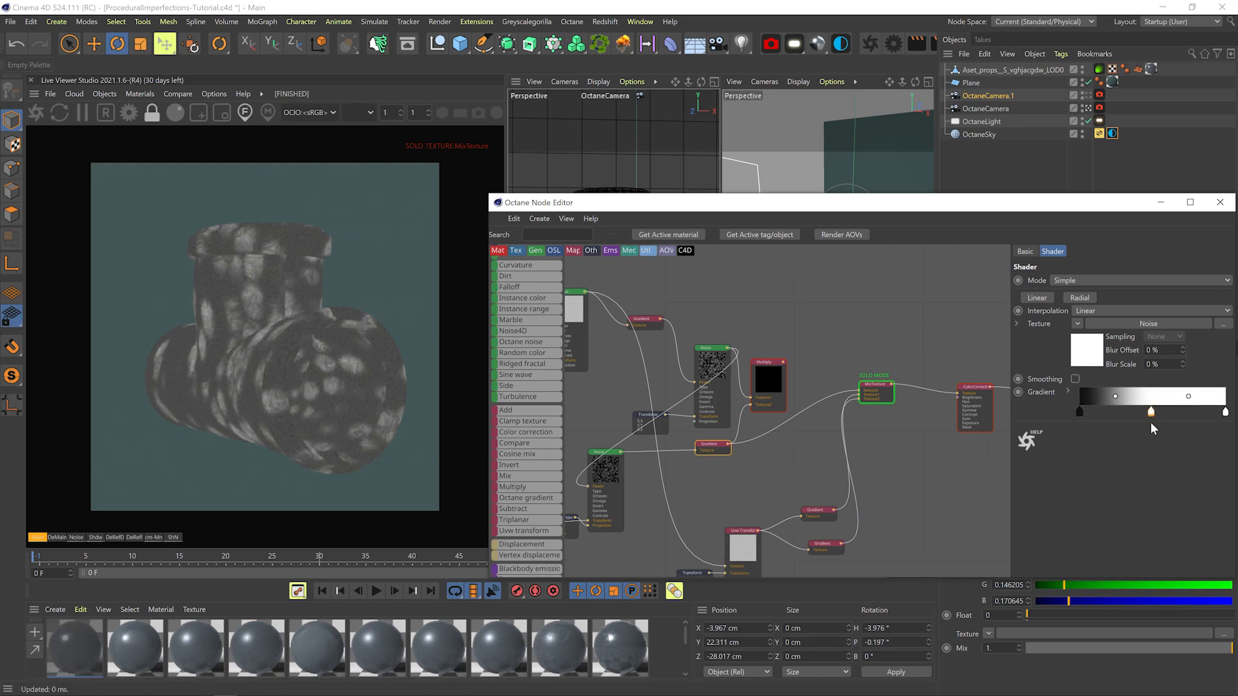
Delete the unused Multiply node beside the speckled Noise
middle_drag(791, 463, 891, 450)
click(851, 354)
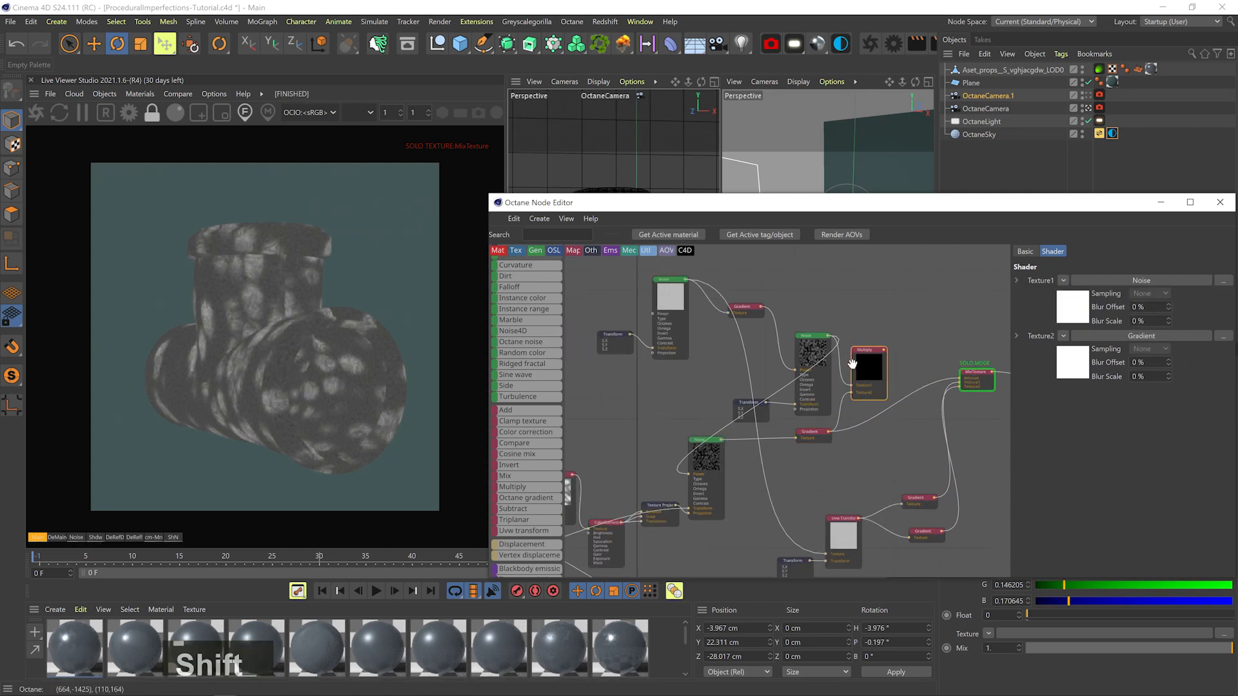
key(Delete)
Reposition the noise nodes and delete the leftover black UVW Transform together with its Transform node
drag(884, 277, 613, 400)
drag(691, 380, 648, 382)
middle_drag(713, 380, 745, 281)
drag(733, 559, 834, 485)
key(Delete)
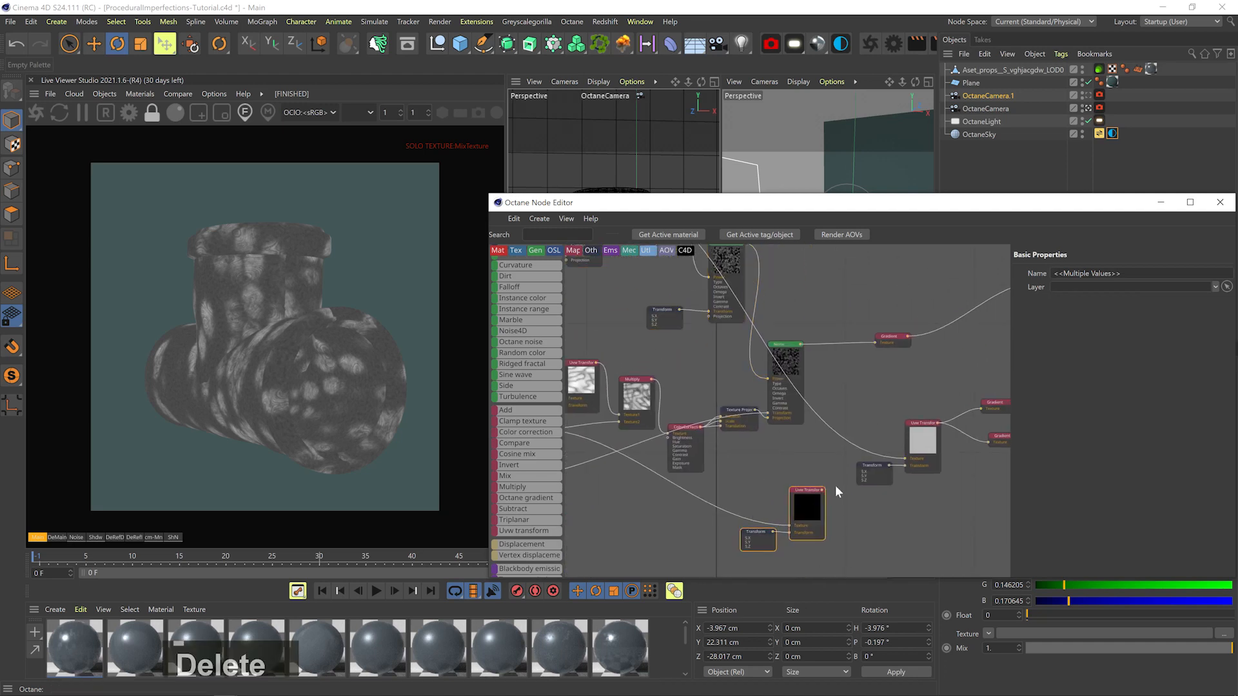
Inspect the ColorCorrection output on its own, and turn solo off to view the full material
middle_drag(942, 320, 674, 445)
click(891, 418)
middle_drag(875, 423, 936, 351)
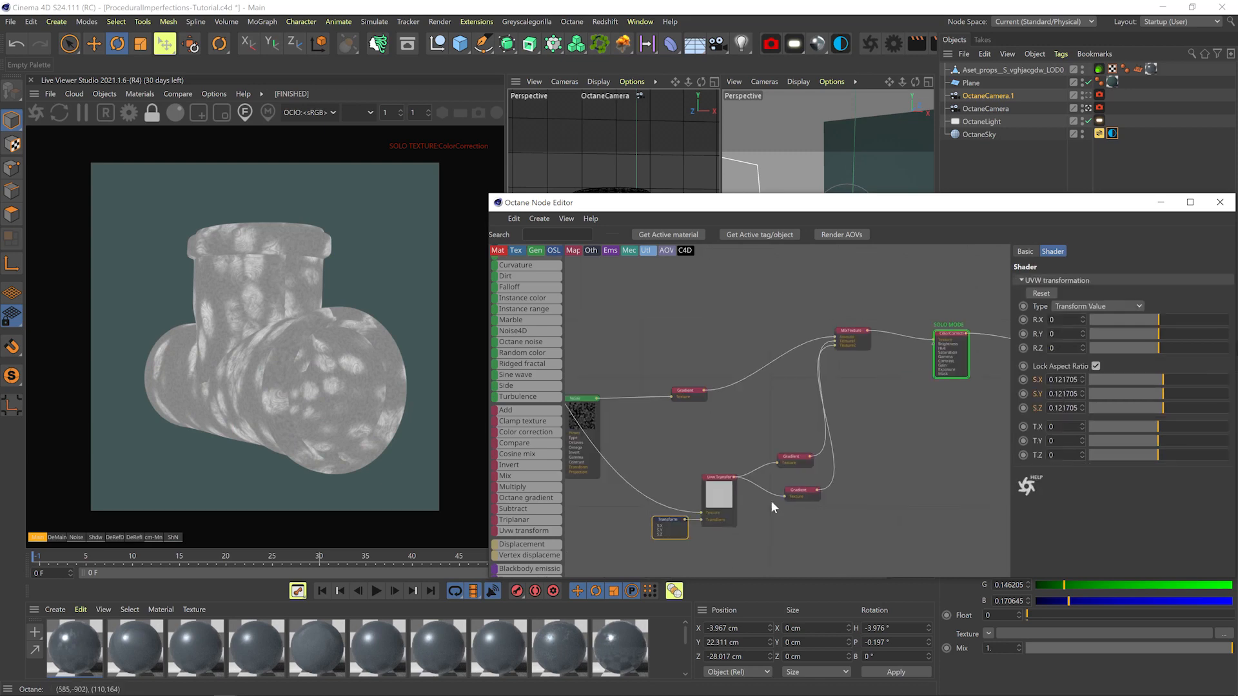
right_click(953, 347)
click(956, 366)
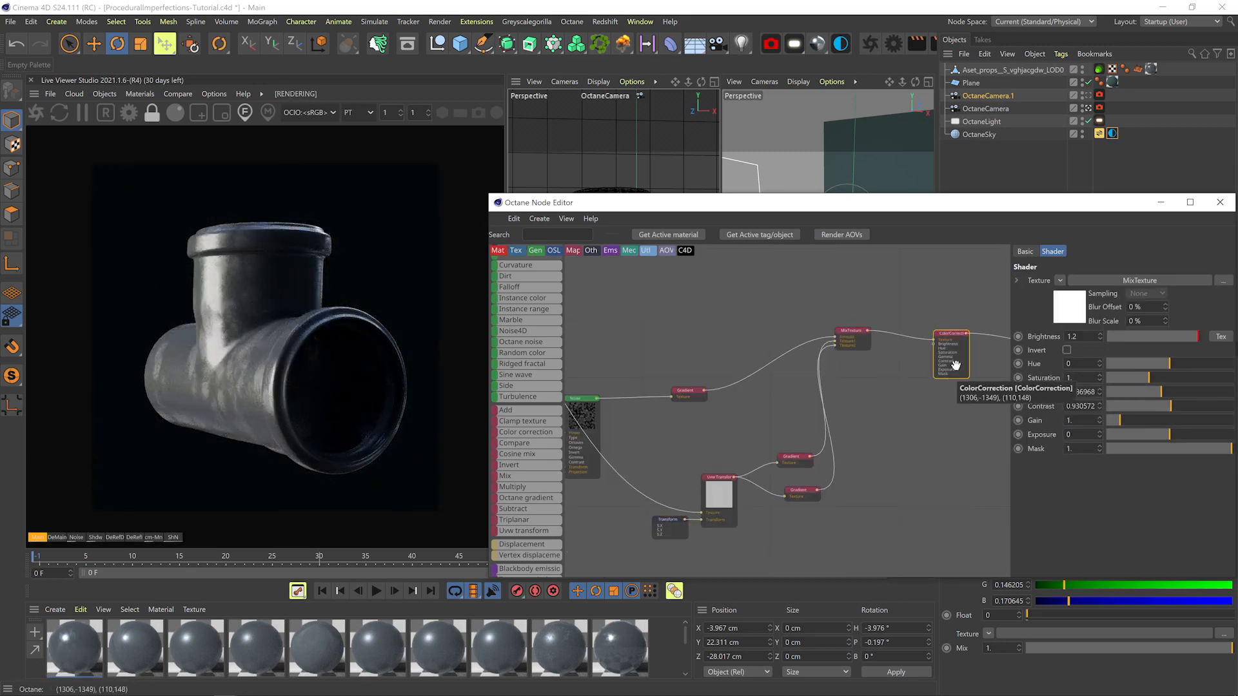
Solo the Gradient behind the distorted Turbulence noise and shift its black knot slightly inward
middle_drag(763, 432, 1060, 369)
middle_drag(826, 406, 729, 444)
click(889, 368)
right_click(888, 367)
click(895, 374)
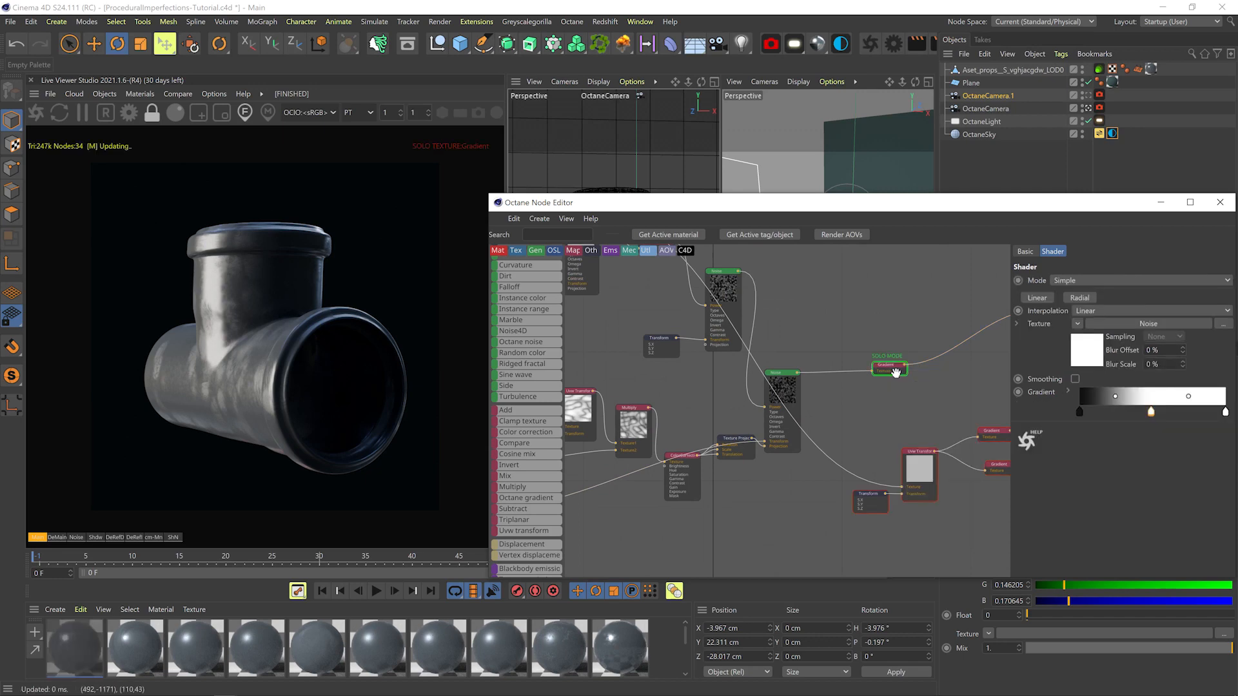
mouse_move(1081, 412)
mouse_down()
mouse_move(1112, 413)
mouse_move(1085, 414)
mouse_up()
Fine-tune the distorted Turbulence noise's gamma and contrast, disable the Gradient's solo mode, and save the scene
click(785, 385)
drag(1194, 360, 1200, 354)
right_click(891, 364)
click(897, 372)
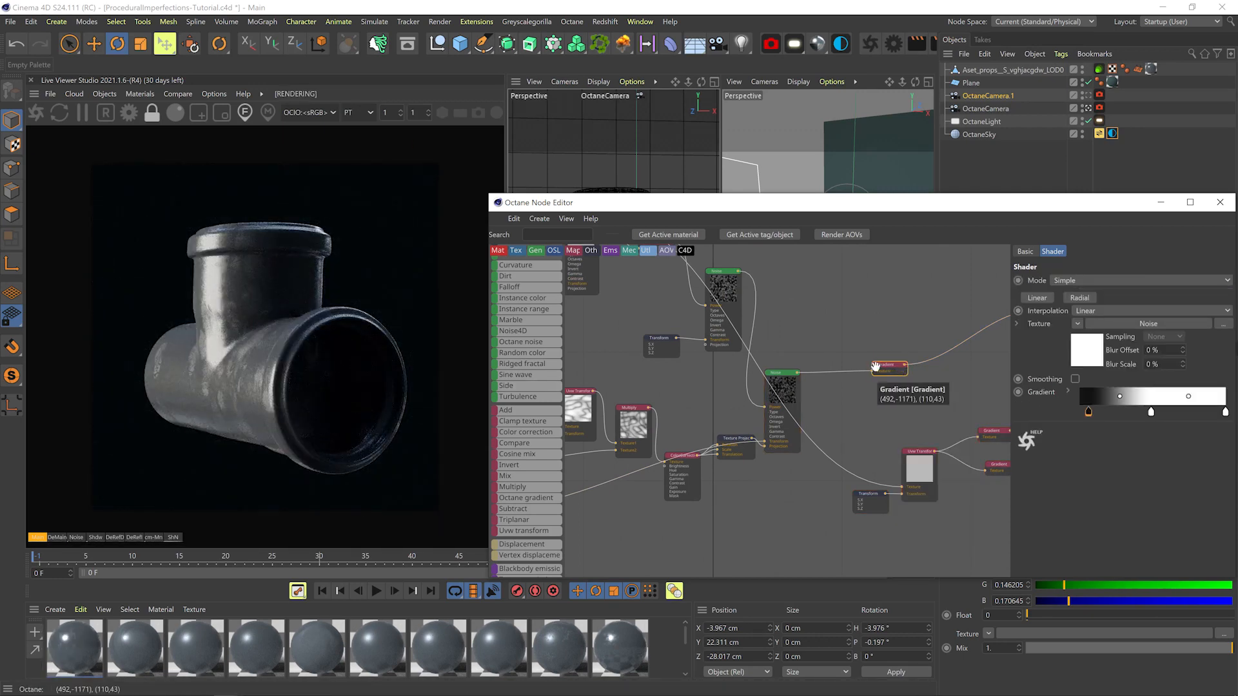
key(ctrl+s)
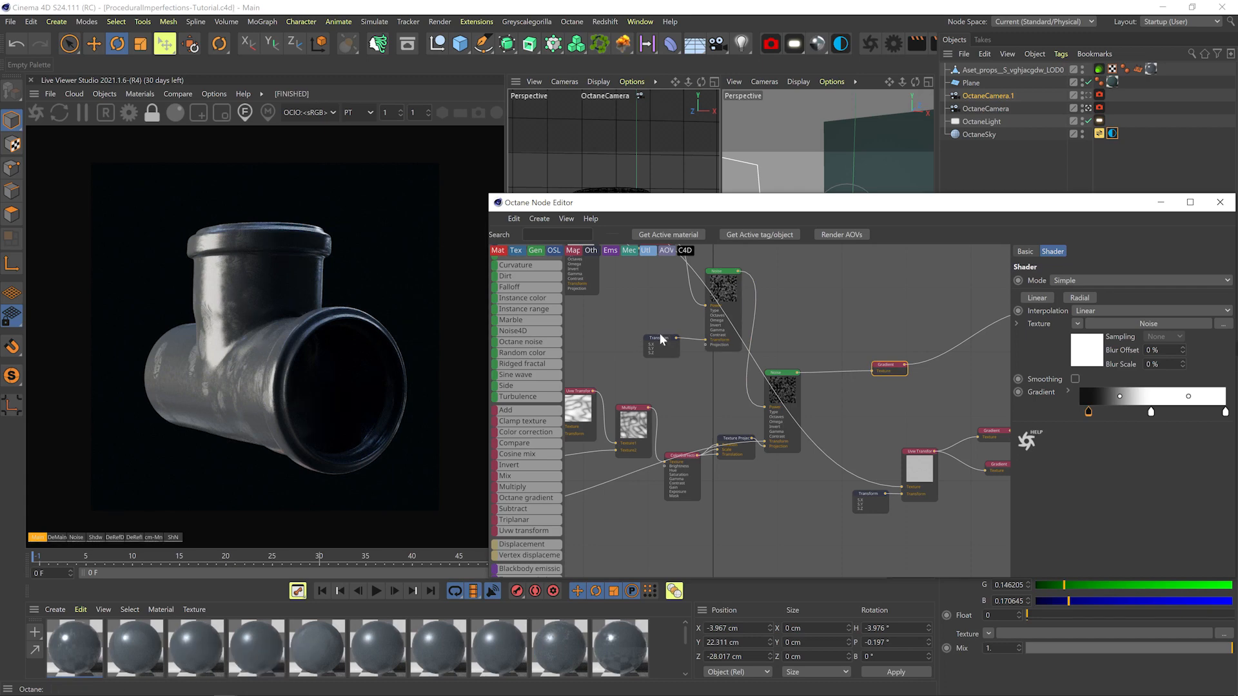
Adjust the speckled Noise's gamma and set its Transform's scale to about 0.698, 1.255, 0.698
click(660, 335)
click(722, 288)
drag(1190, 350, 1190, 377)
click(660, 337)
Increase the scale of the Transform that drives the distortion noise
middle_drag(574, 516, 836, 442)
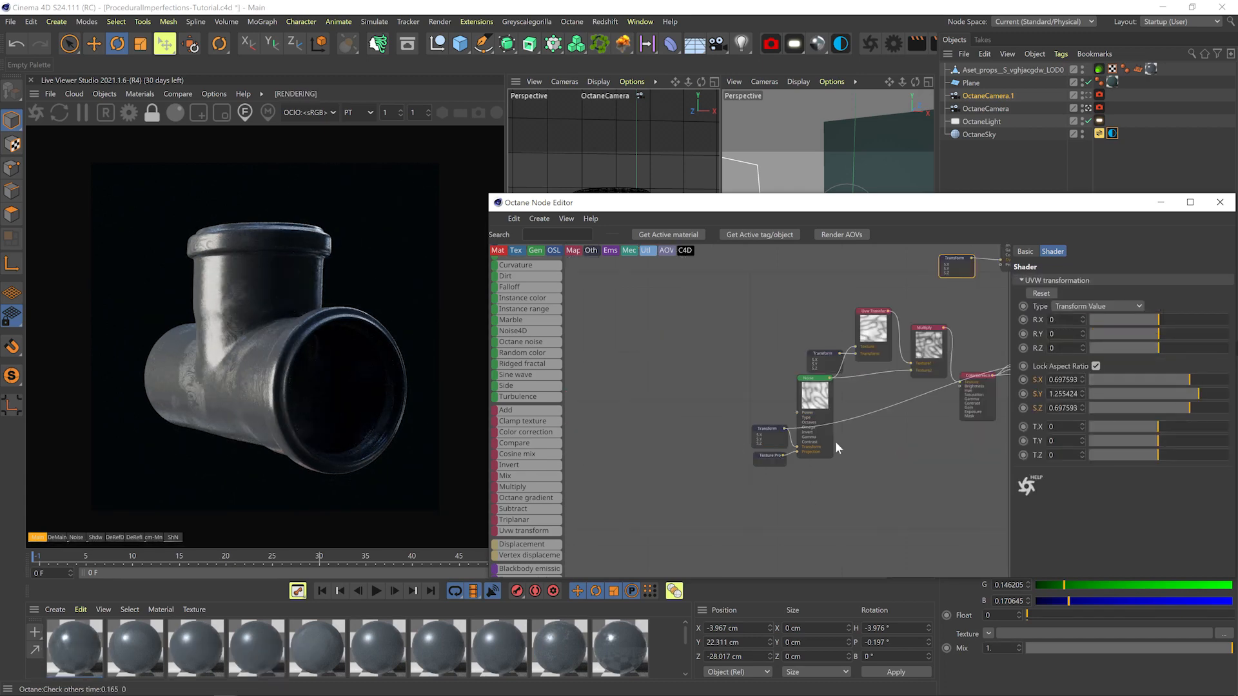
click(768, 430)
drag(1173, 380, 1178, 380)
Set the distorted mesh UV Texture Projection's Translation range.y to 2
middle_drag(967, 445, 843, 480)
click(854, 411)
click(908, 394)
scroll(1047, 506, down, 1)
text(2)
key(Return)
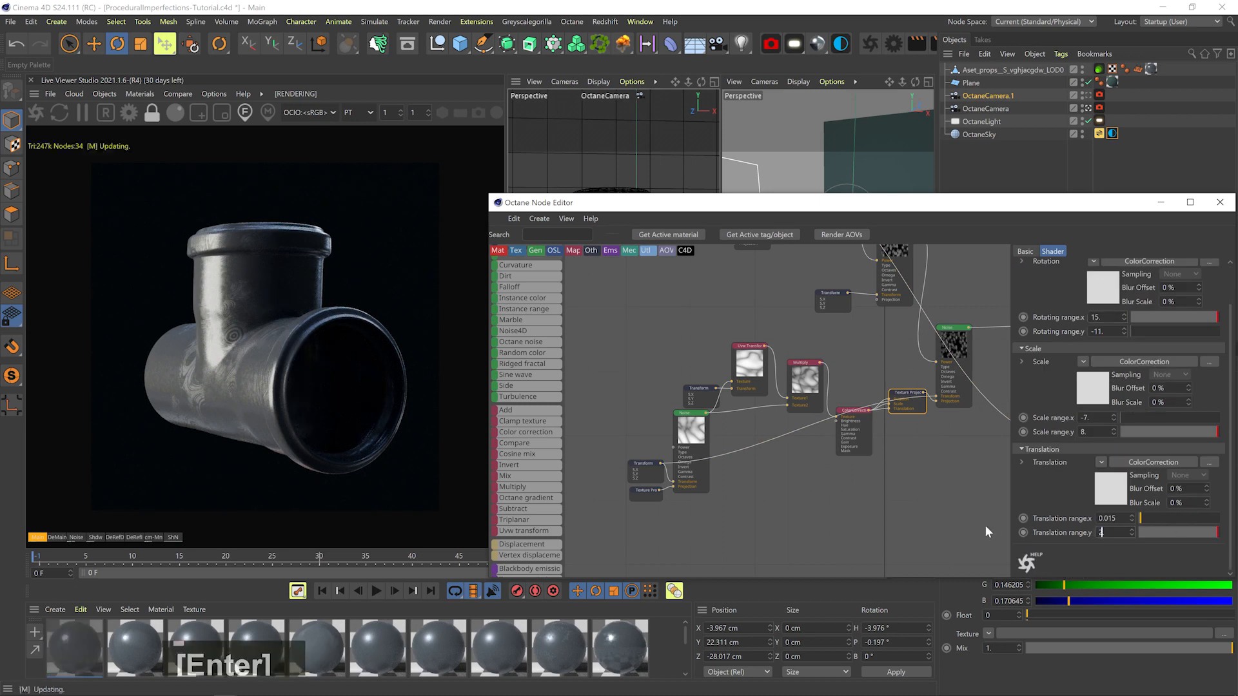
Adjust the Circular noise's contrast to about 15.62 while previewing it in solo, and save the scene
middle_drag(920, 409, 829, 481)
click(742, 369)
drag(1159, 349, 1218, 362)
right_click(798, 317)
click(820, 342)
key(ctrl+s)
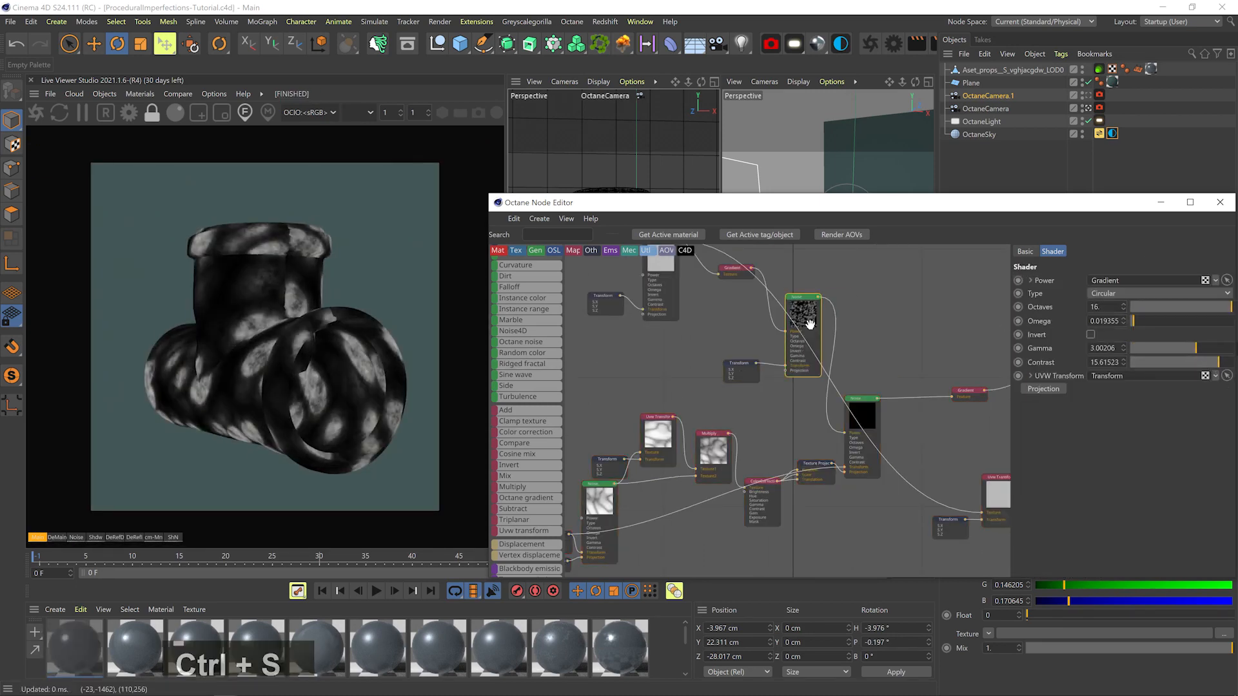
Turn off the Circular noise's solo preview and duplicate the first material in the material manager
right_click(808, 322)
click(830, 349)
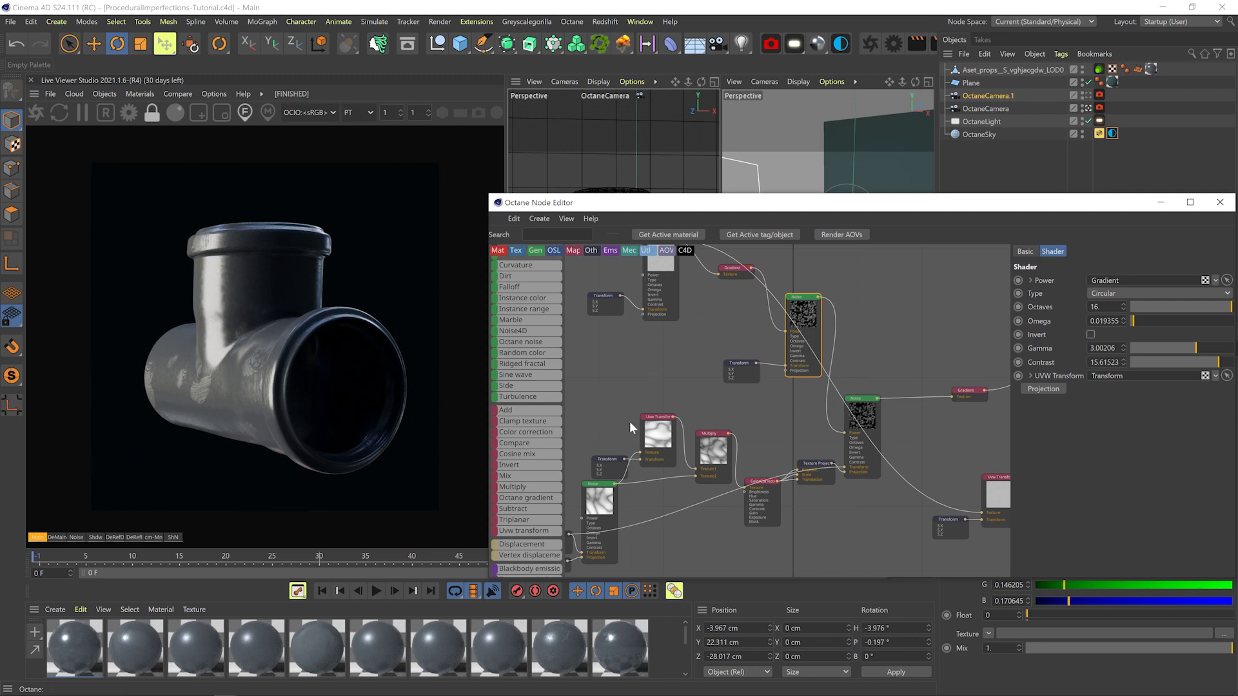
ctrl+drag(75, 650, 79, 656)
Delete the old noise, gradient and transform nodes, keeping only the distortion chain with its Texture Projection and the final ColorCorrection
middle_drag(801, 491, 735, 490)
scroll(674, 434, down, 2)
drag(571, 277, 762, 410)
key(Delete)
middle_drag(845, 399, 703, 358)
drag(706, 274, 887, 503)
key(Delete)
middle_drag(728, 403, 877, 385)
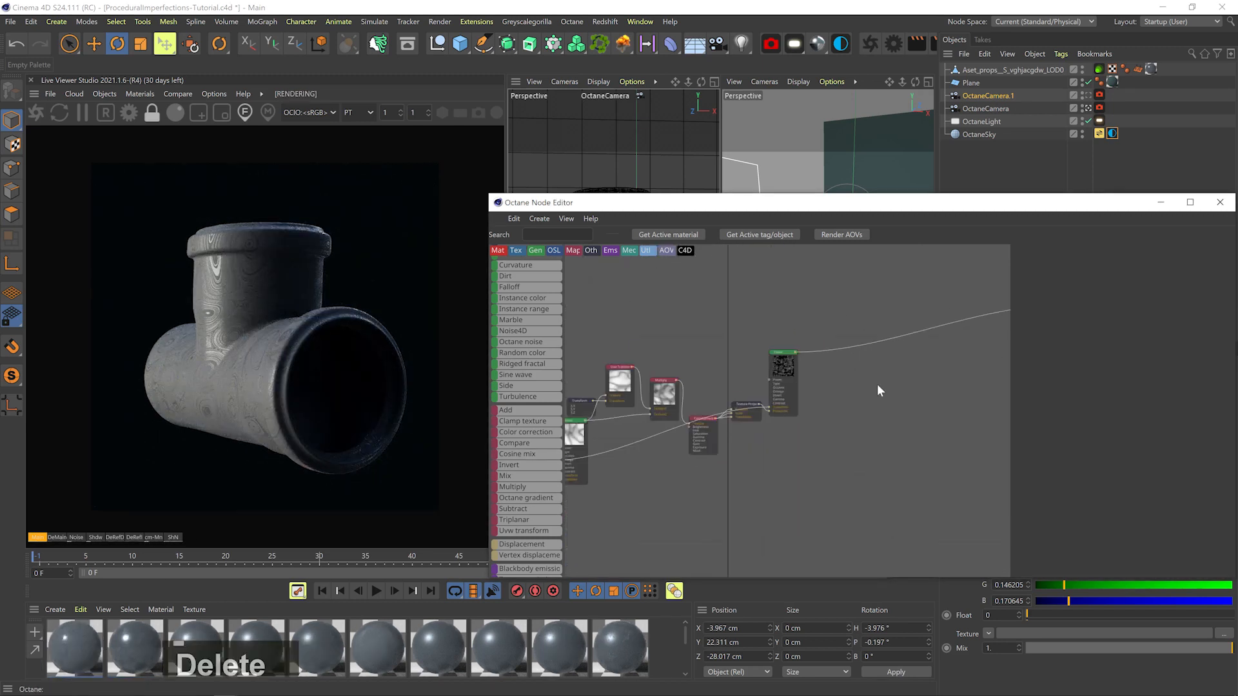
scroll(810, 392, up, 2)
scroll(893, 358, up, 1)
key(Delete)
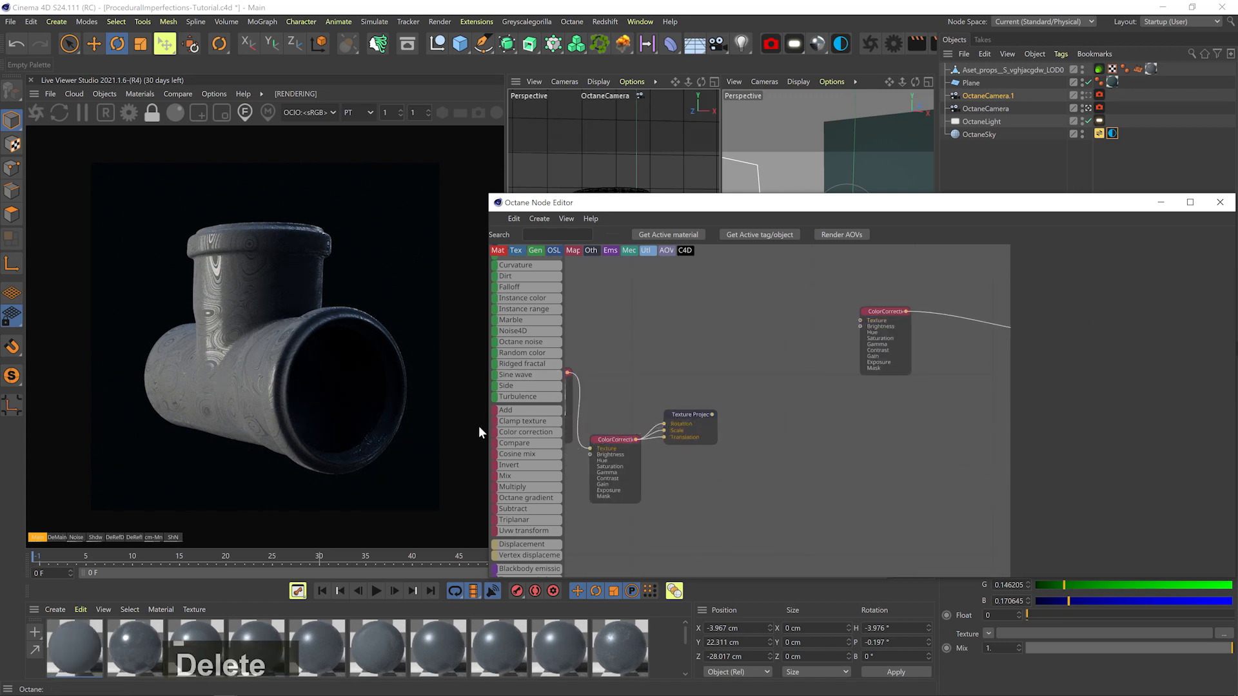
Add a Procedural effects custom pattern node beside the Texture Projection and set its effect type to Particles
scroll(523, 419, down, 10)
scroll(540, 468, down, 1)
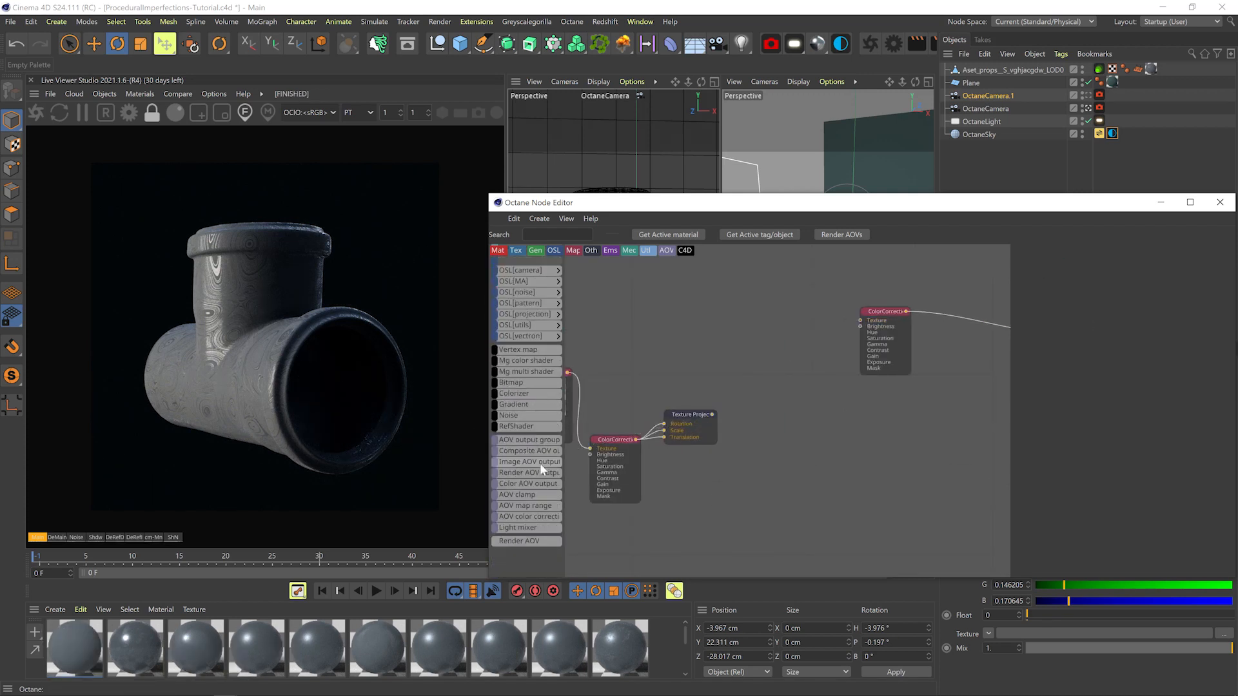
scroll(540, 469, up, 8)
click(530, 401)
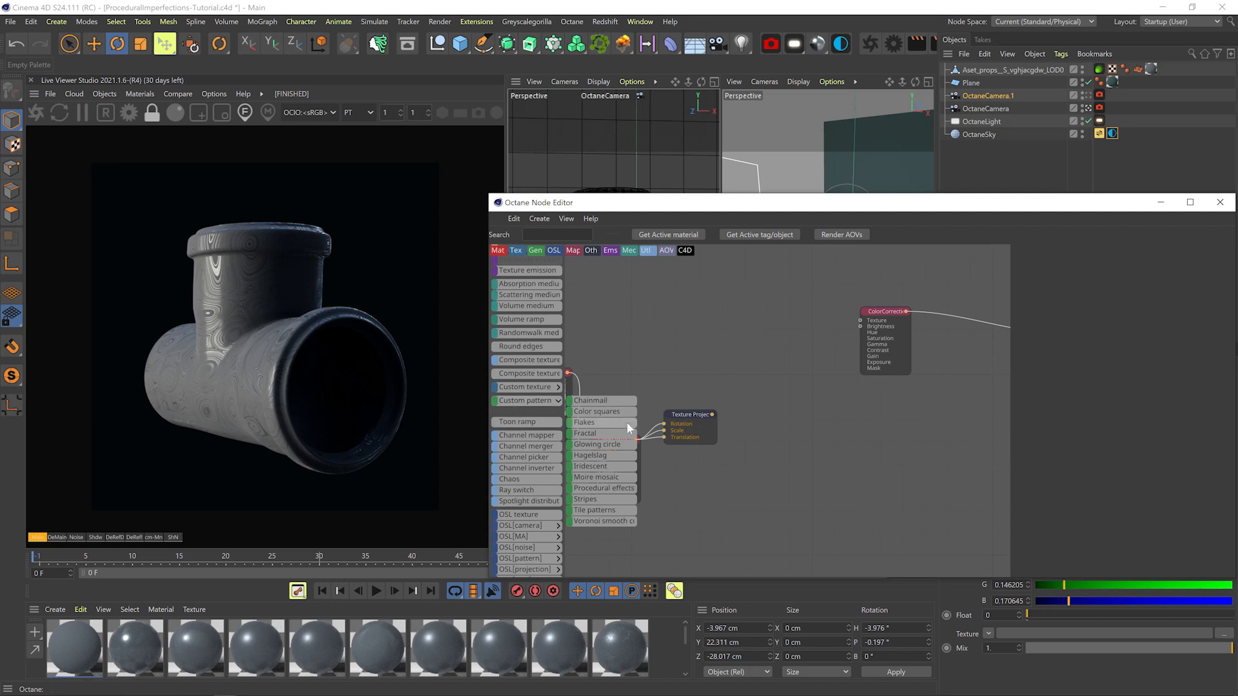
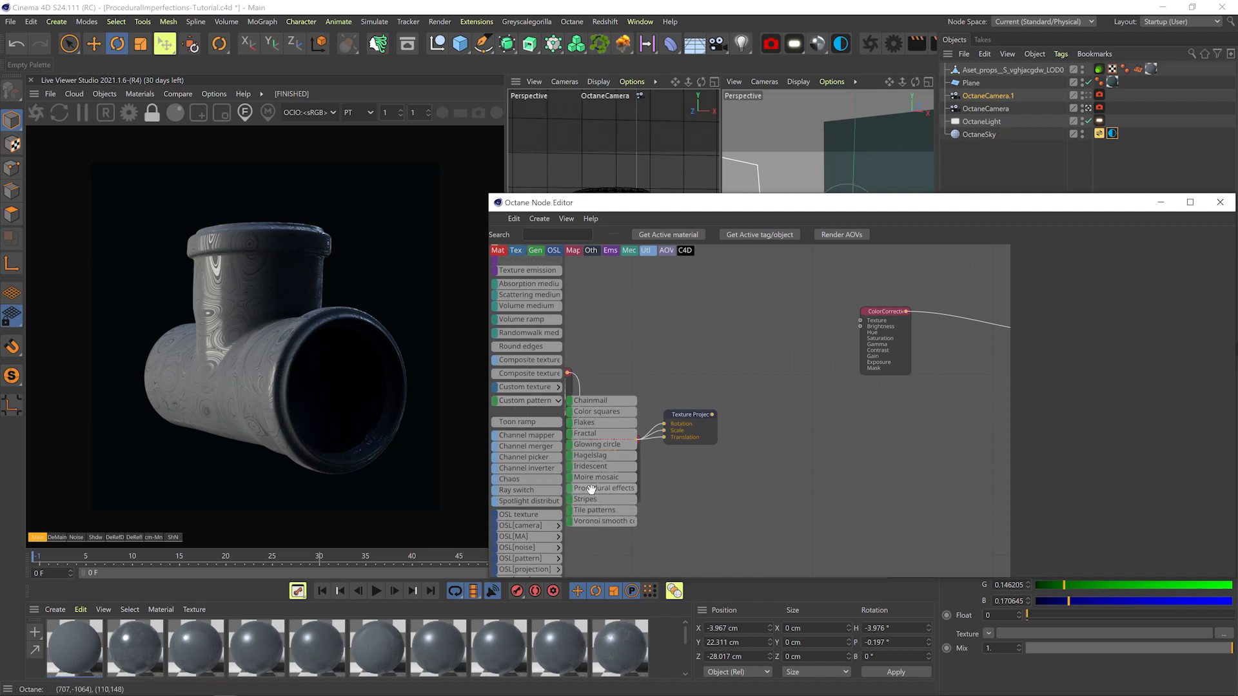
drag(745, 367, 745, 367)
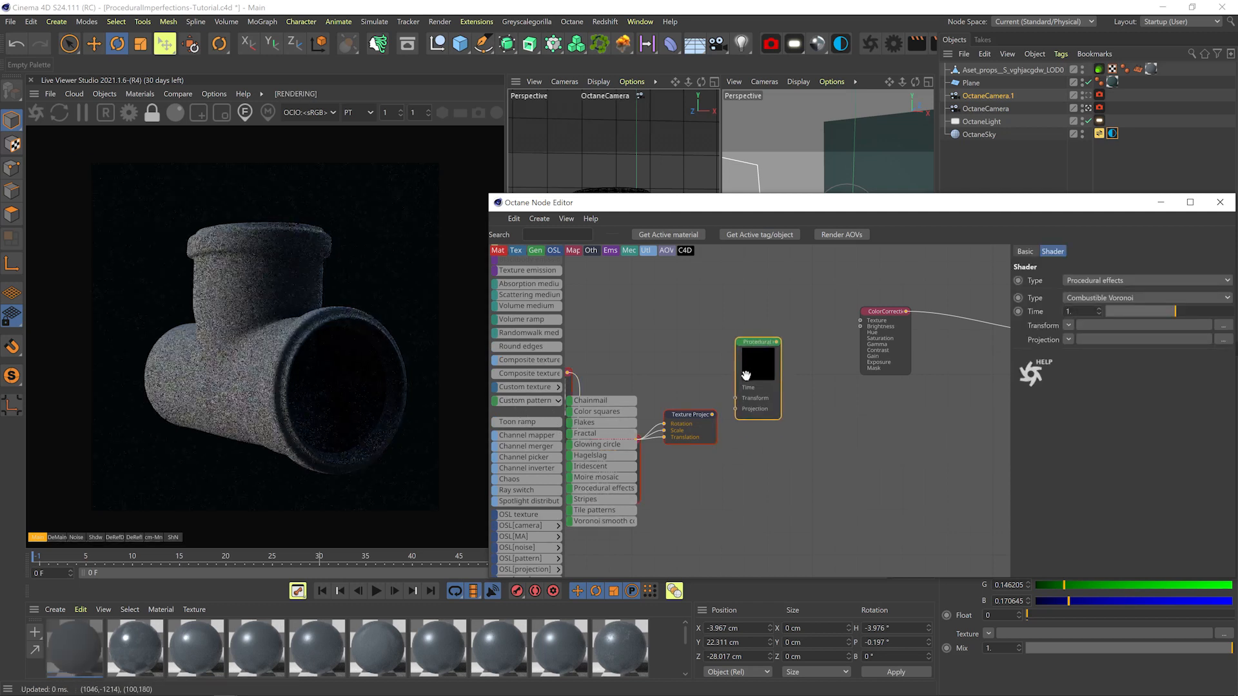
click(1101, 298)
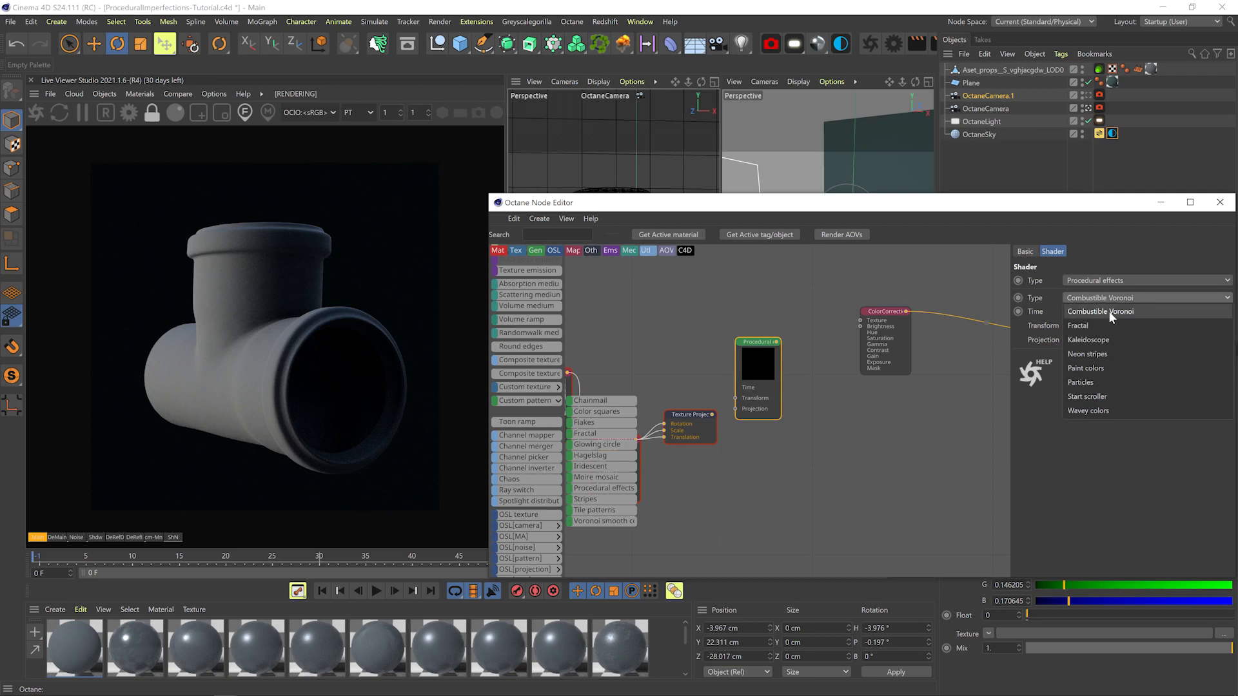
click(1105, 383)
Wire the Procedural effects node into the final ColorCorrection, feed its Projection from the distorted Texture Projection, and preview it in solo
drag(777, 343, 861, 321)
right_click(741, 360)
click(750, 367)
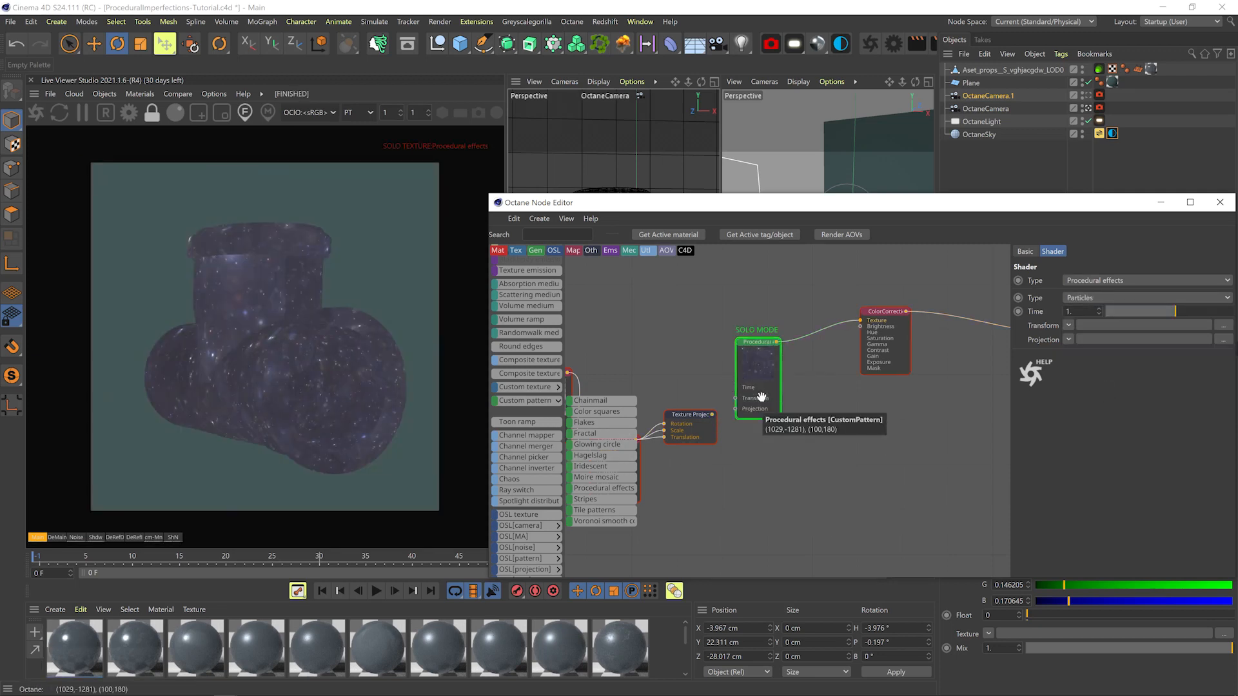
drag(740, 413, 738, 410)
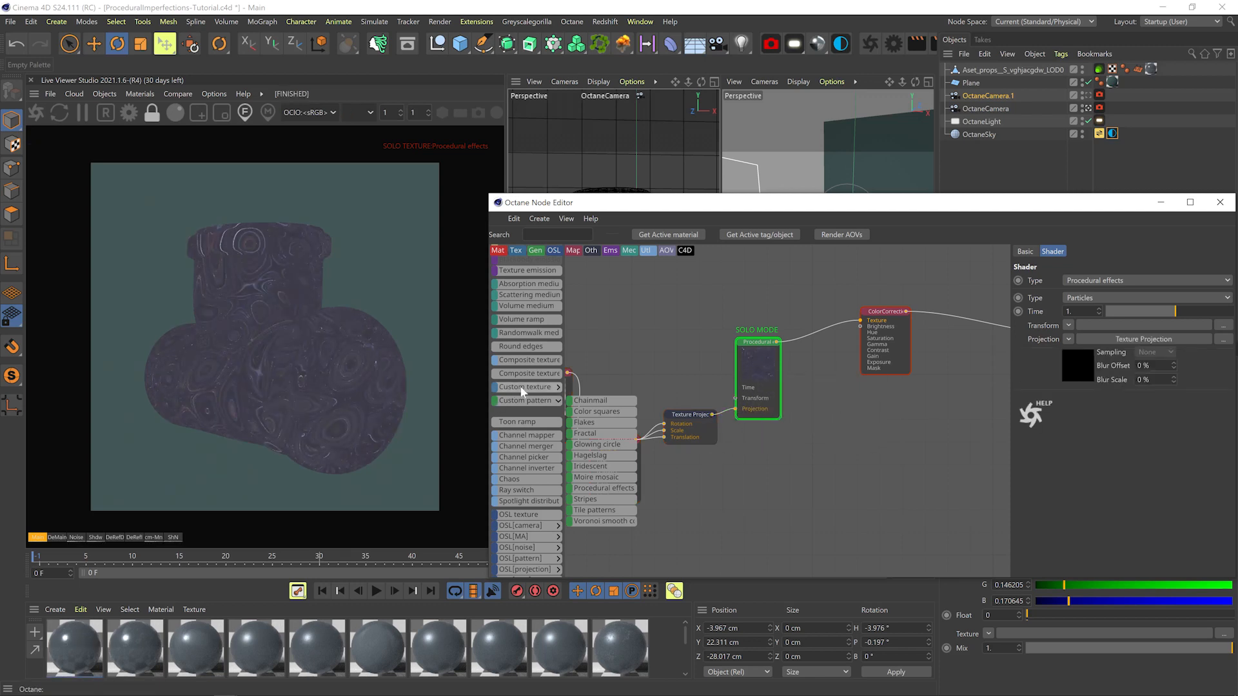
click(539, 398)
Set the distortion Noise to Chips with omega about 0.413 and gamma about 2.237, and its Transform's scale to about 0.098, 0.168, 0.098
middle_drag(750, 478, 949, 385)
middle_drag(697, 425, 765, 484)
click(657, 406)
click(1123, 295)
click(1123, 364)
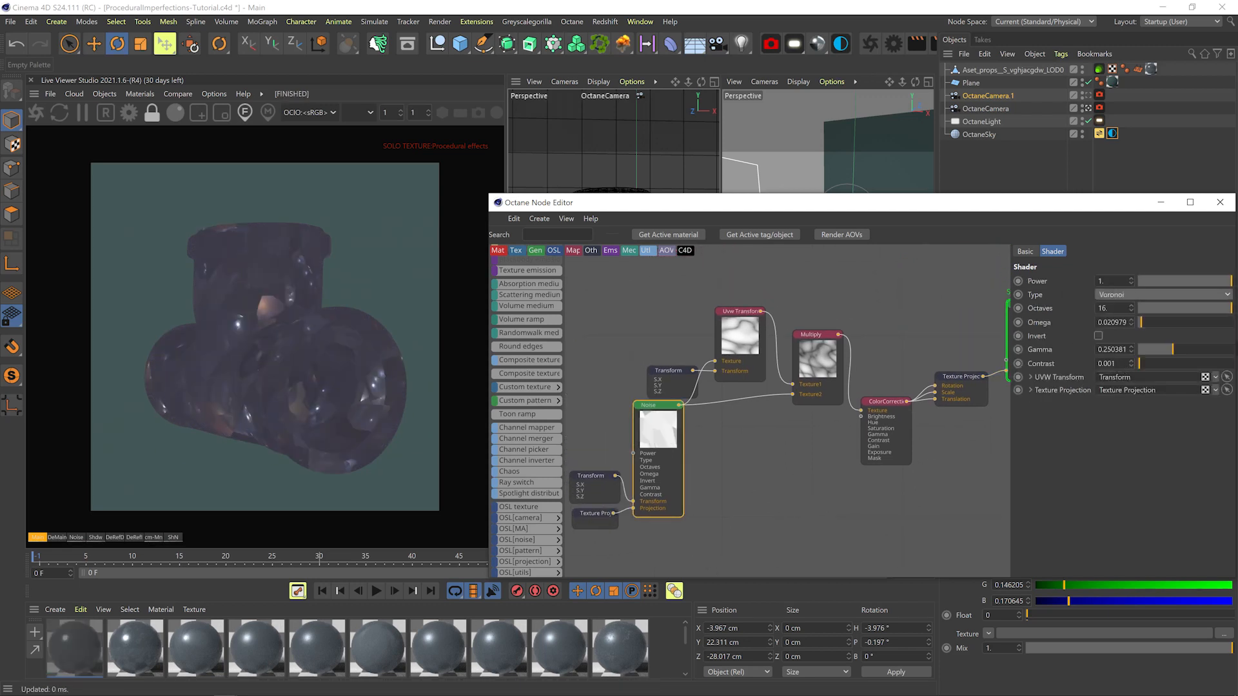
click(591, 477)
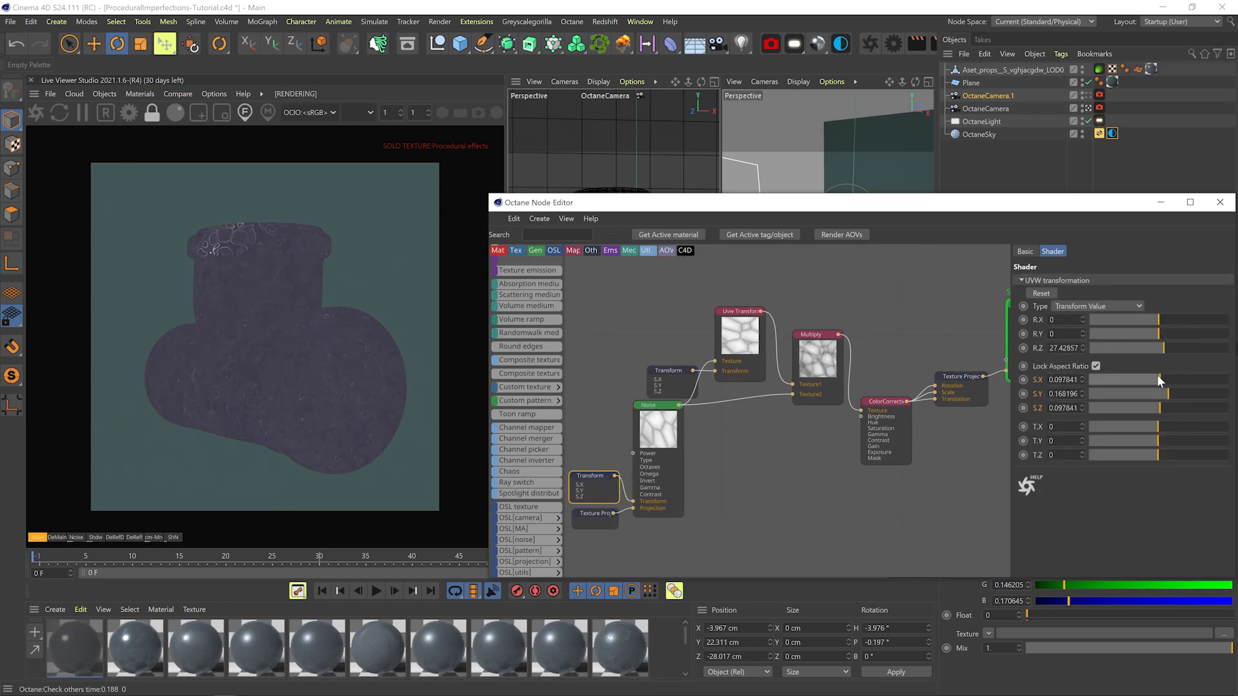
click(656, 409)
drag(1192, 323, 1178, 322)
Preview the final ColorCorrection in solo and set its brightness to 1, saturation to 0, gamma to about 0.536 and contrast to about 0.205
middle_drag(819, 407, 655, 445)
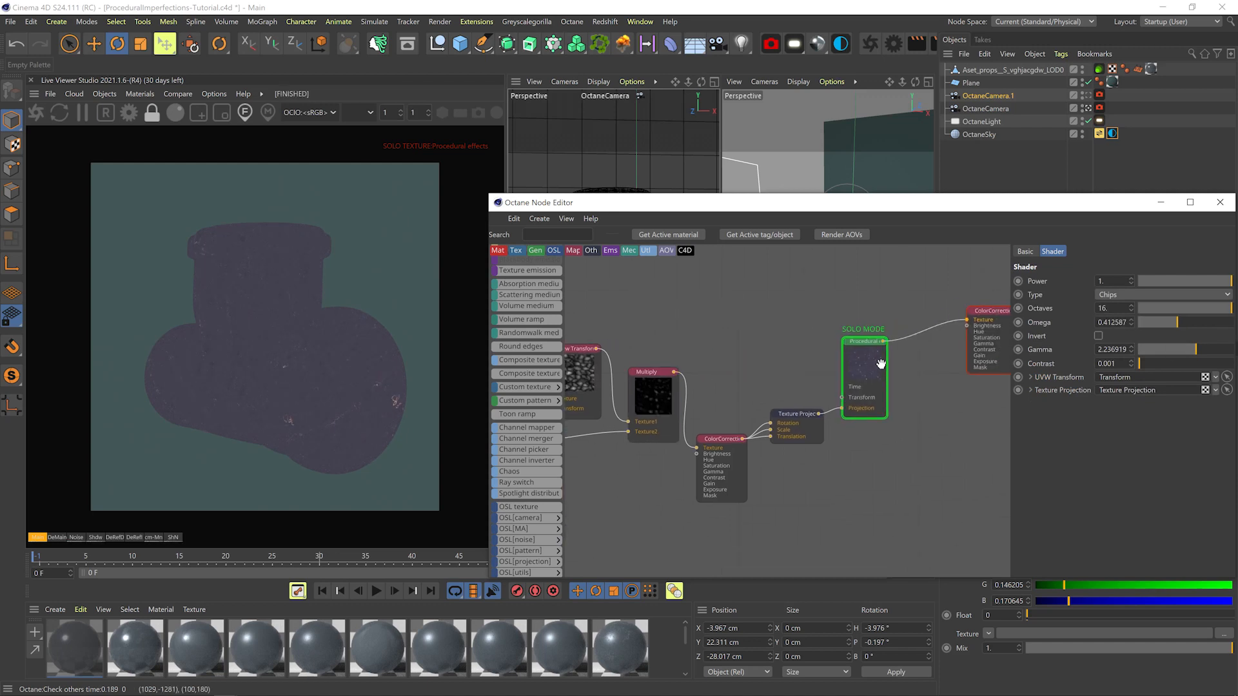
middle_drag(881, 364, 691, 411)
click(807, 393)
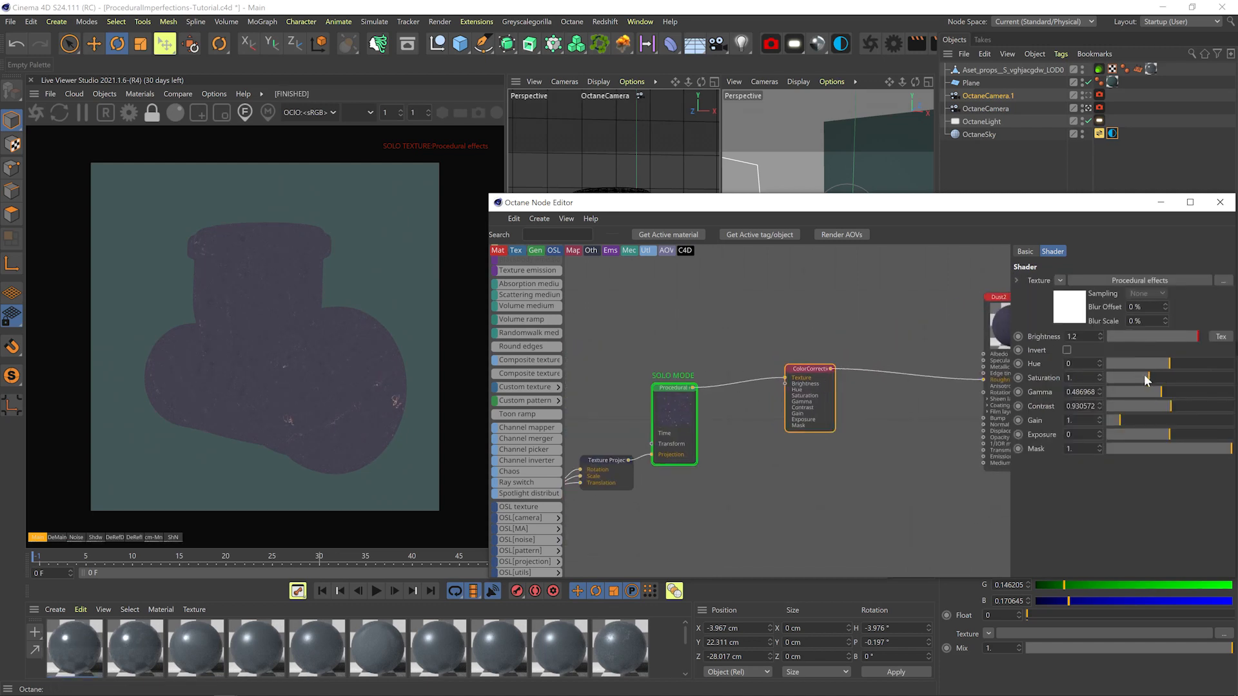
drag(1147, 381, 962, 382)
right_click(826, 388)
click(831, 416)
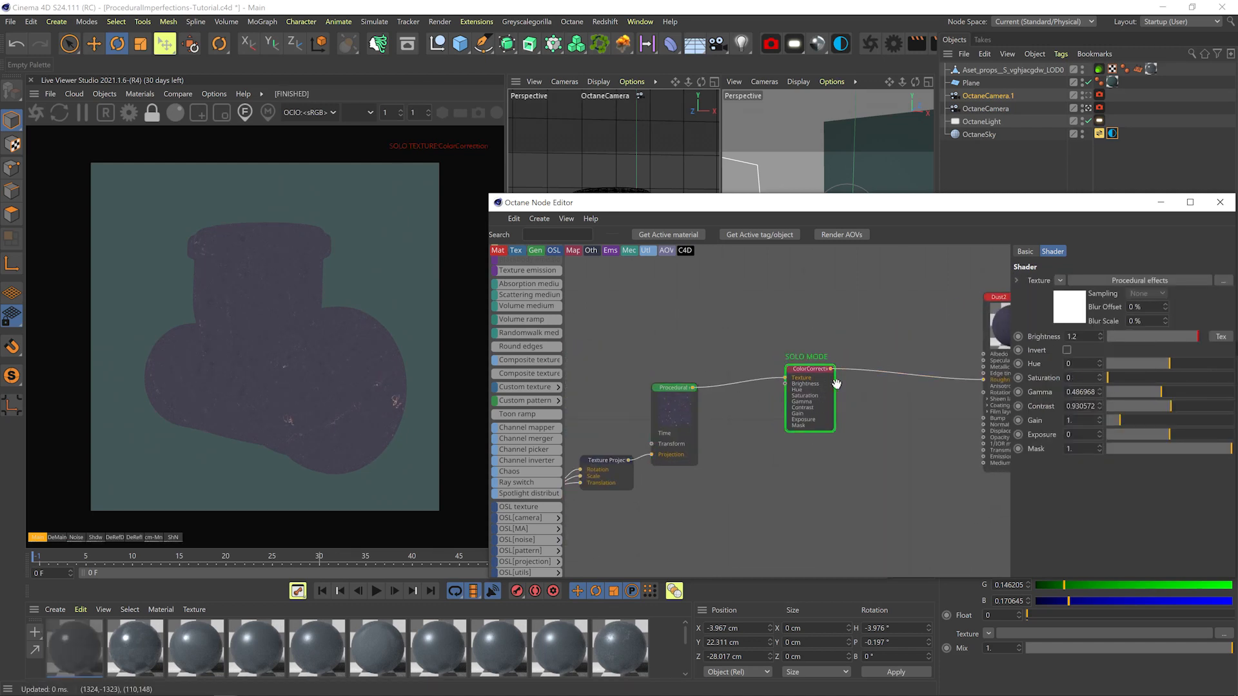
mouse_move(1171, 407)
mouse_down()
mouse_move(1156, 405)
mouse_move(1164, 391)
mouse_up()
key(Return)
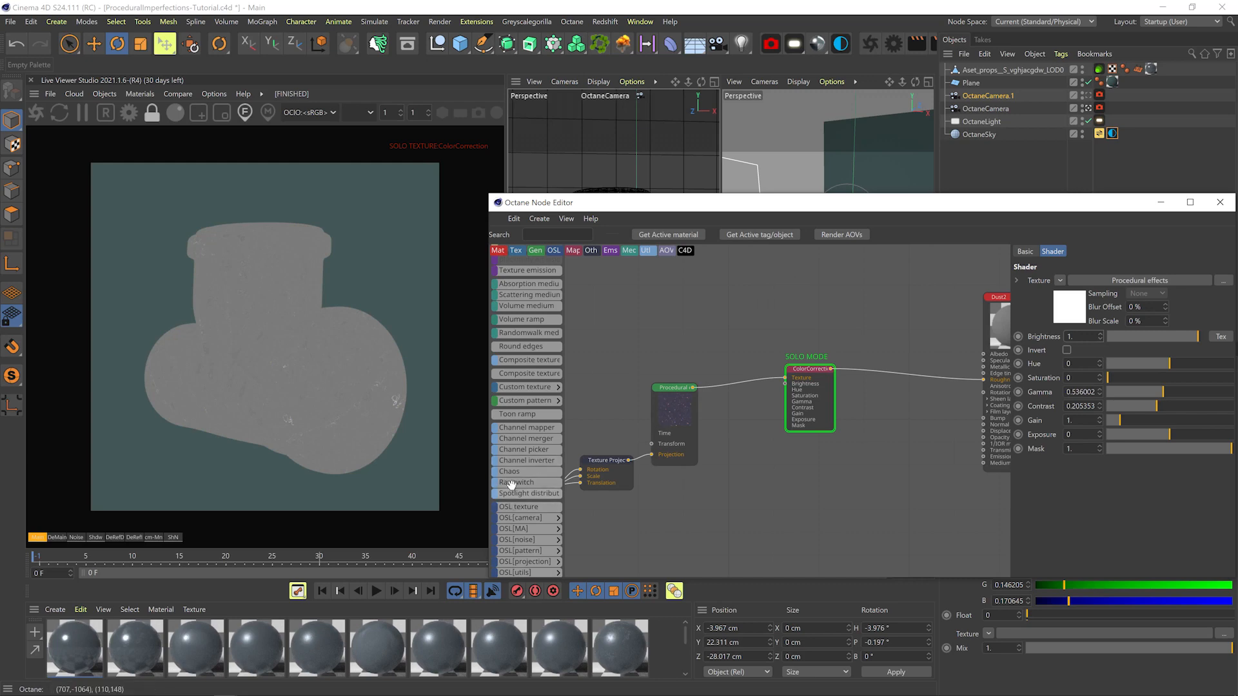
Insert an Octane gradient between the Procedural effects node and the ColorCorrection, and move its black knot inward about a quarter
scroll(524, 408, up, 5)
drag(695, 393, 729, 382)
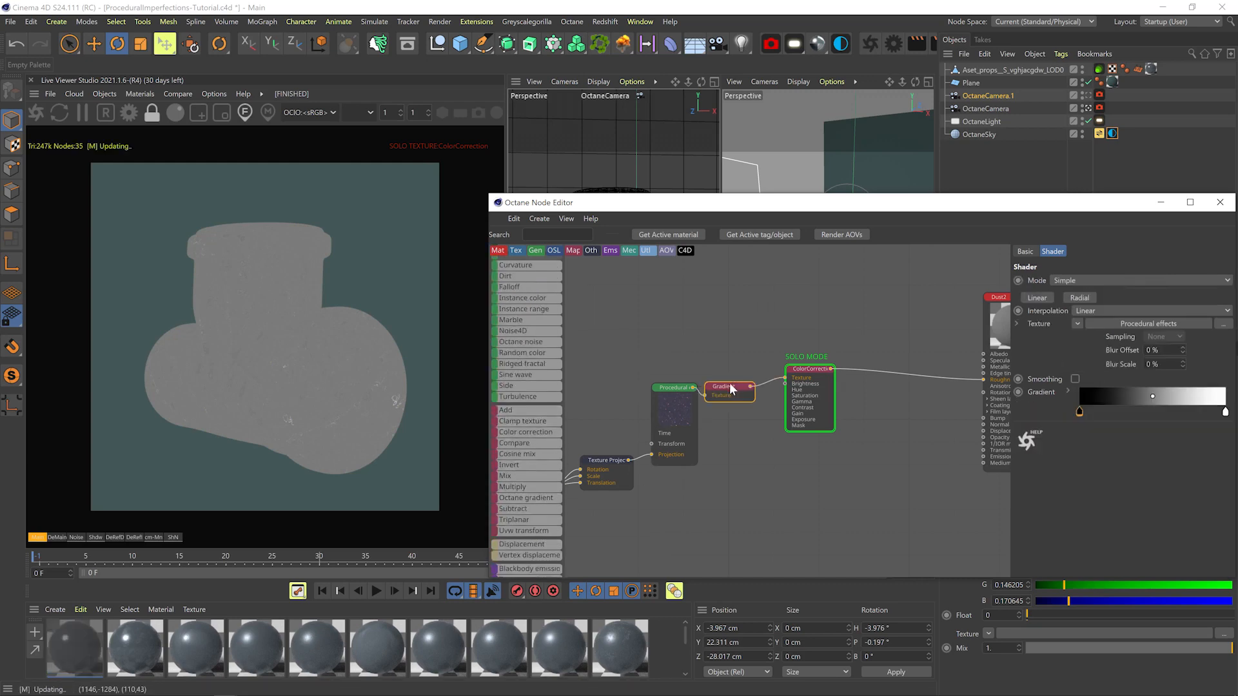
drag(1080, 411, 1119, 410)
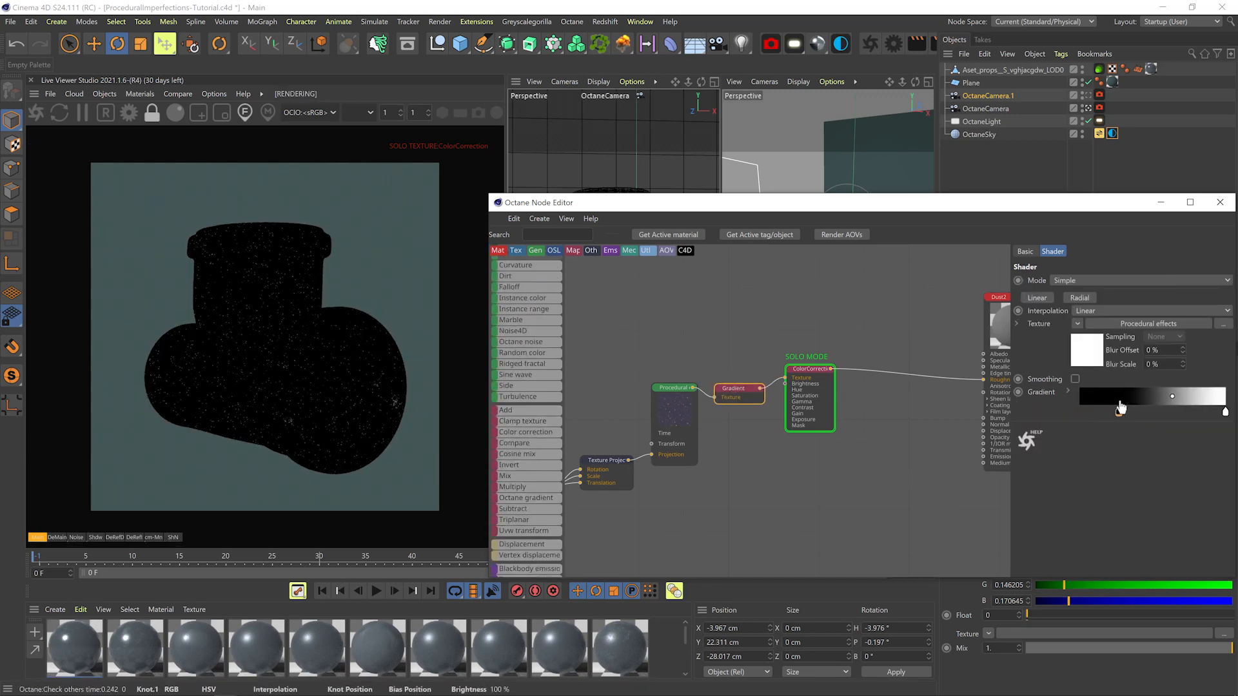
Set the Texture Projection's Rotating range.x to about 1.121, Scale range to about 0.277 and 0.615, and Translation range to about -0.175 and 1.267
middle_drag(700, 453, 931, 399)
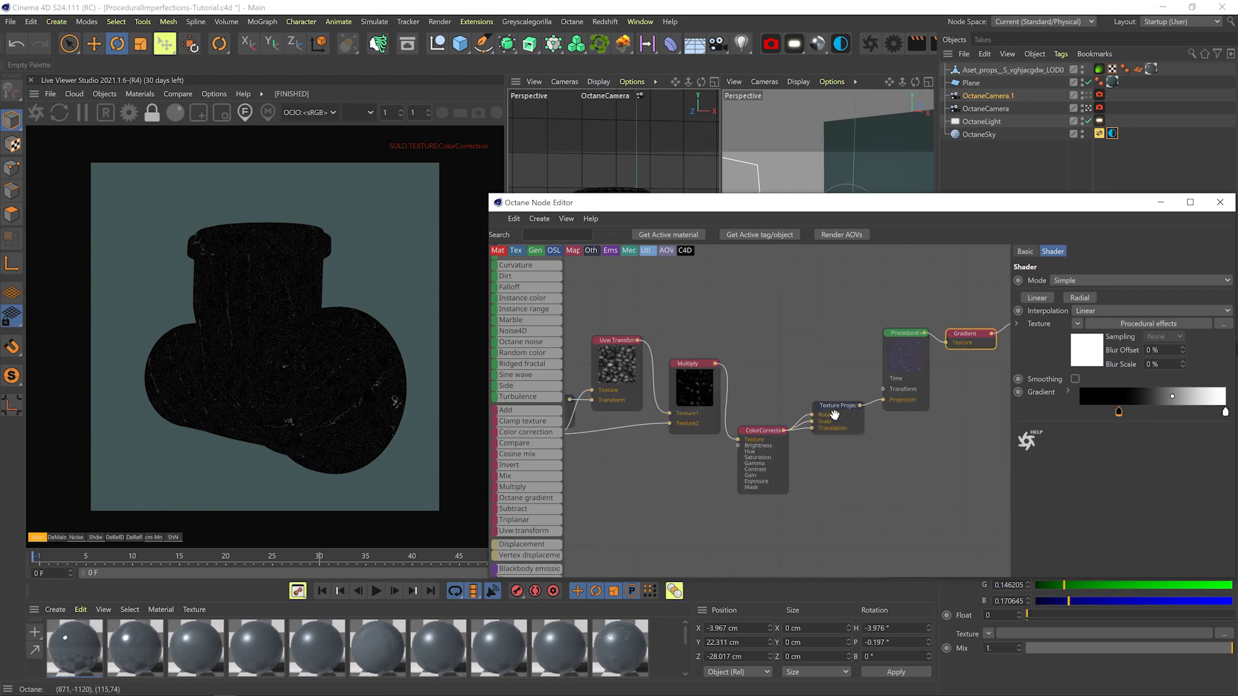
click(832, 415)
click(1187, 362)
click(1180, 478)
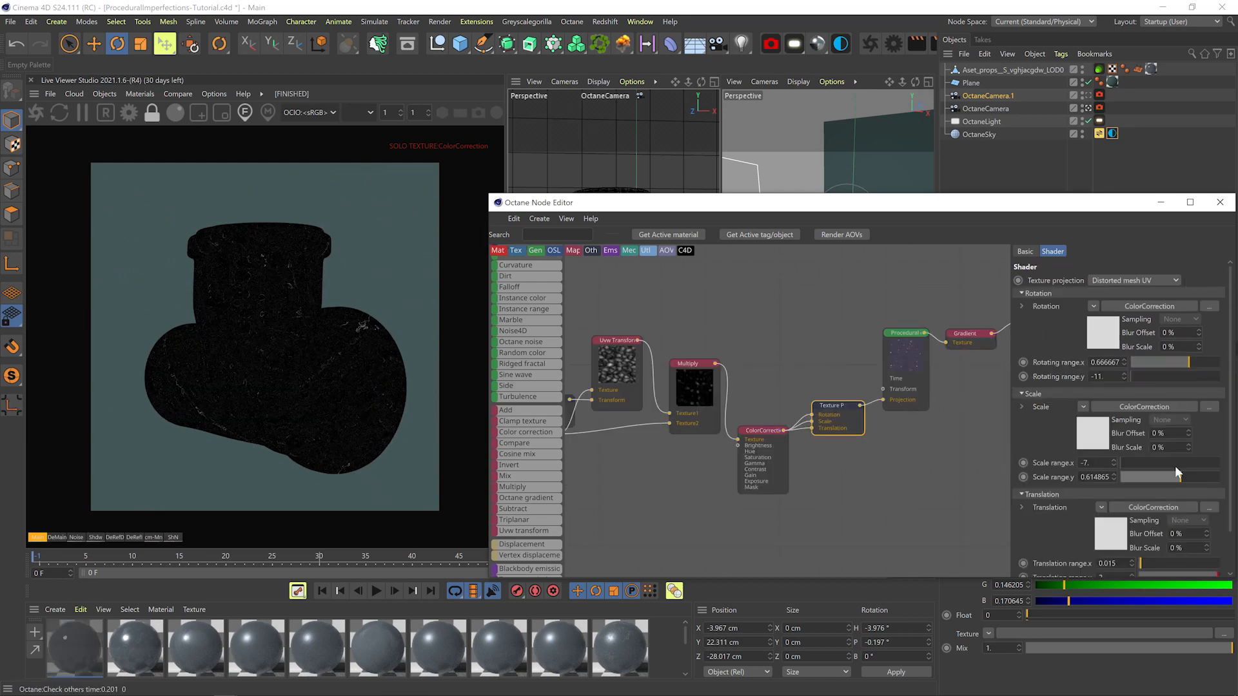
click(1148, 463)
scroll(1109, 452, down, 1)
click(1155, 518)
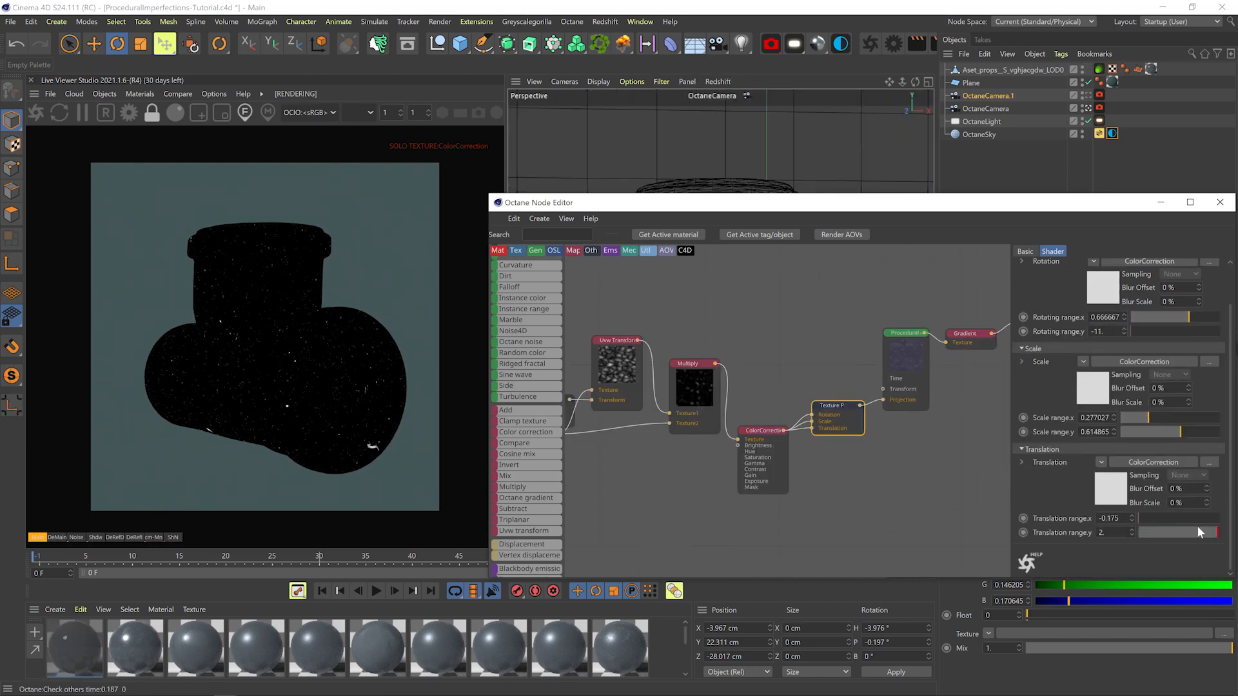
drag(1197, 533, 1218, 532)
click(1215, 317)
Connect the Chips Noise directly to the distortion ColorCorrection and delete the Transform, Uvw transform and Multiply nodes between them
middle_drag(741, 444, 894, 407)
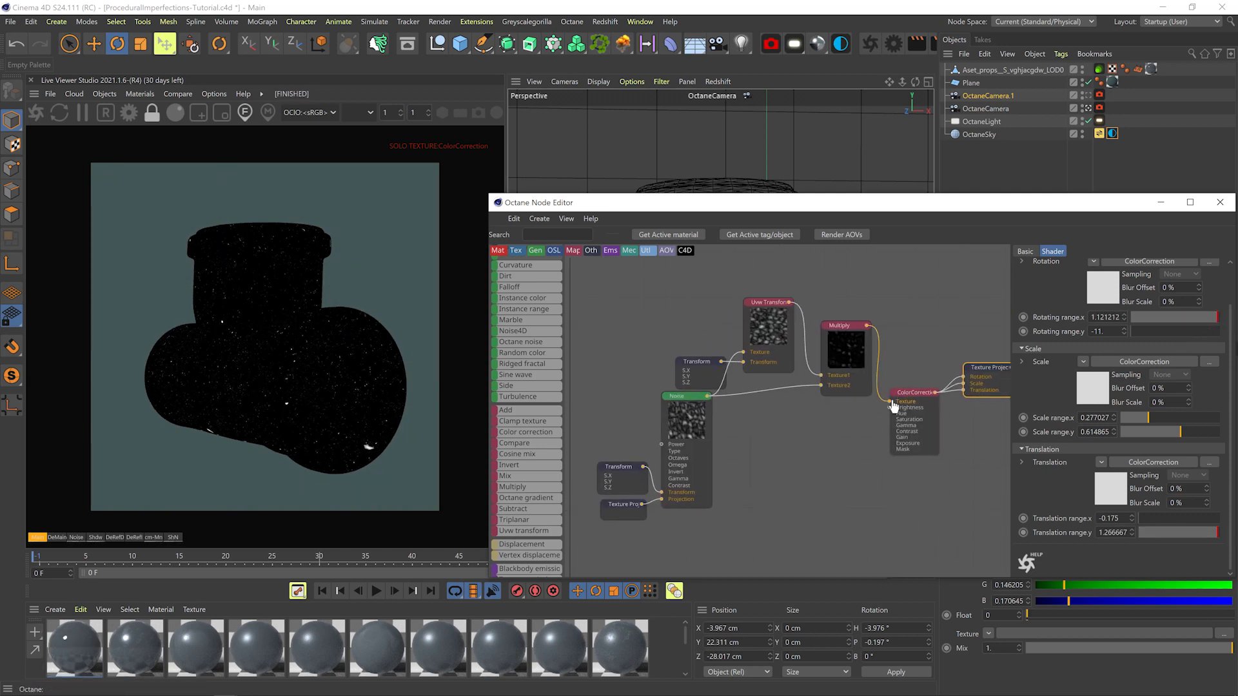
drag(892, 371, 694, 300)
key(Return)
key(Delete)
Raise the Chips Noise's omega and preview the noise in solo
click(1193, 321)
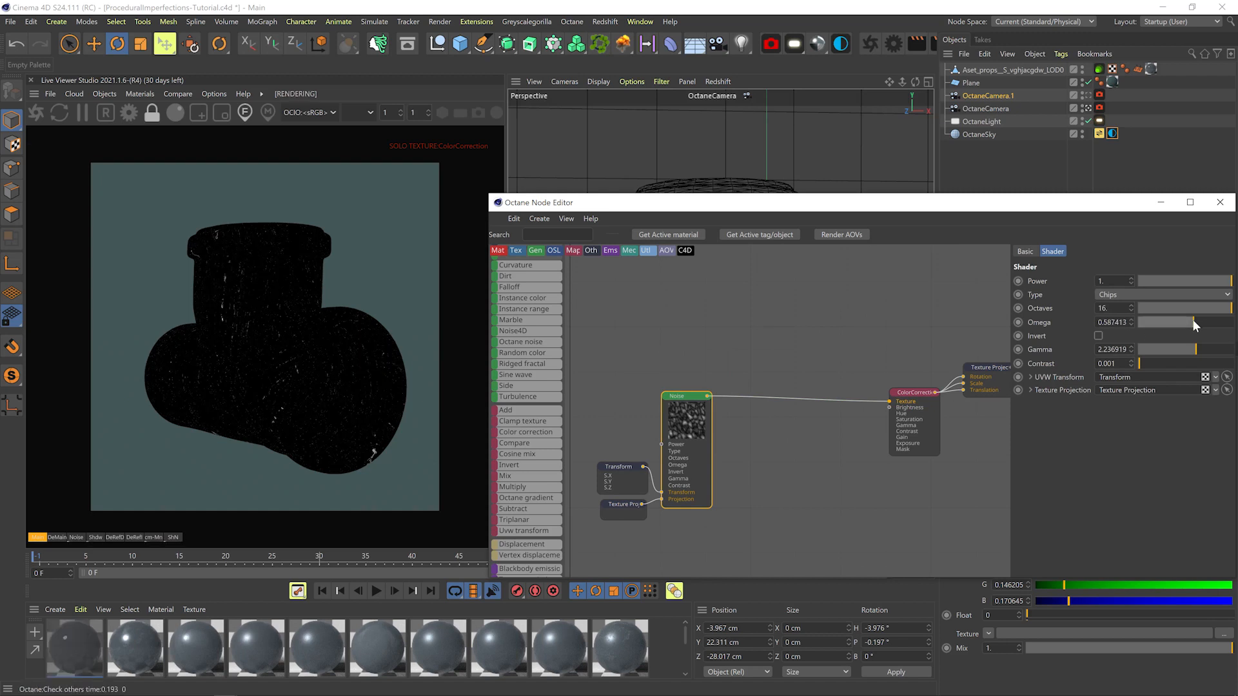
click(1199, 322)
right_click(710, 433)
click(735, 490)
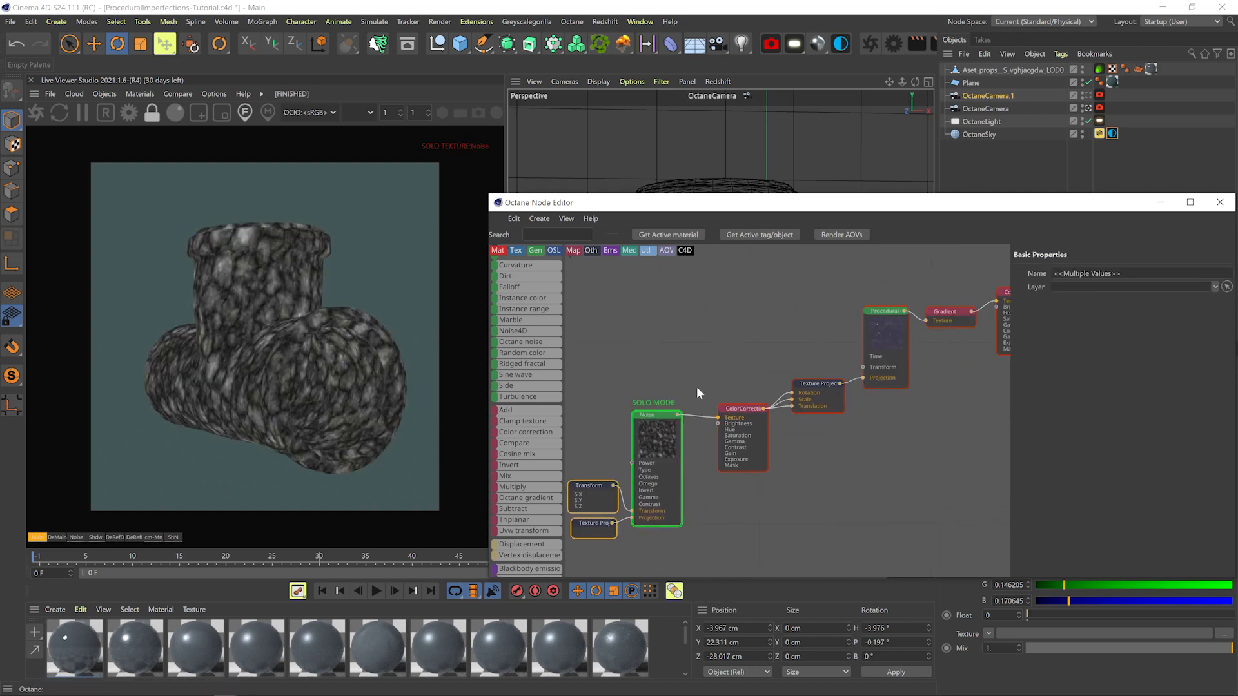
Check the Procedural effects node in solo and return to the full material render
click(886, 339)
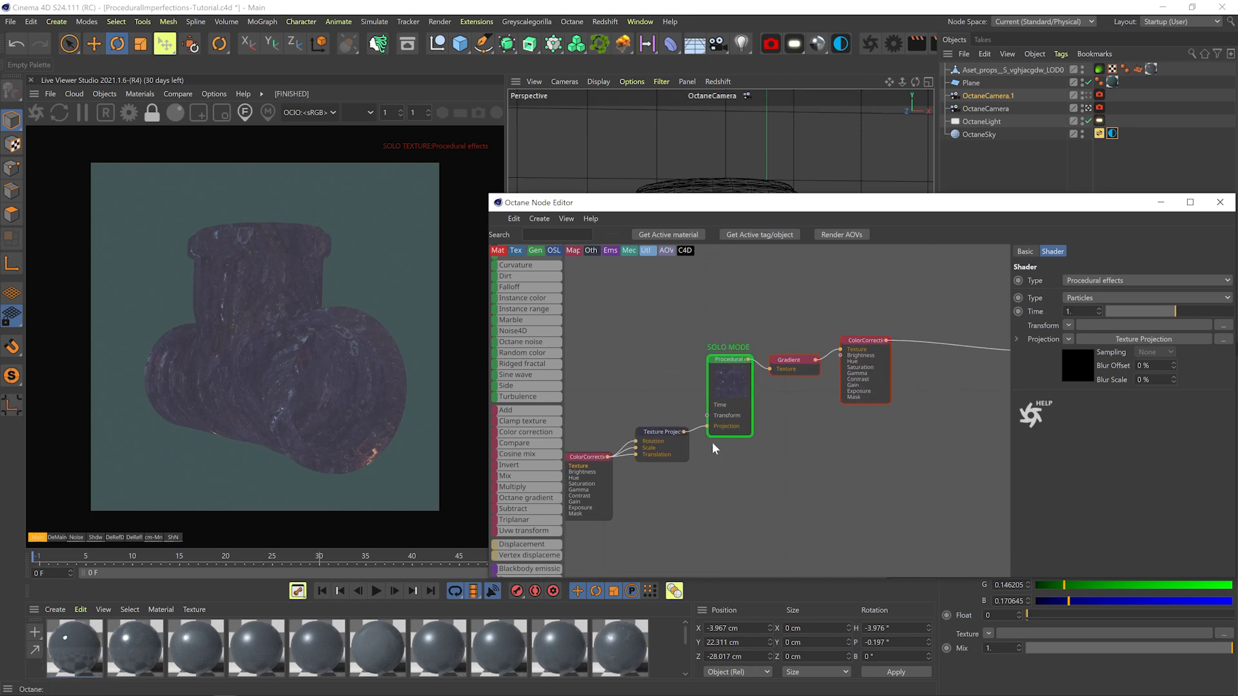
right_click(719, 370)
click(730, 380)
Lower the final ColorCorrection's gamma to about 0.316 and its contrast to about 0.0017
middle_drag(869, 345, 763, 392)
click(764, 392)
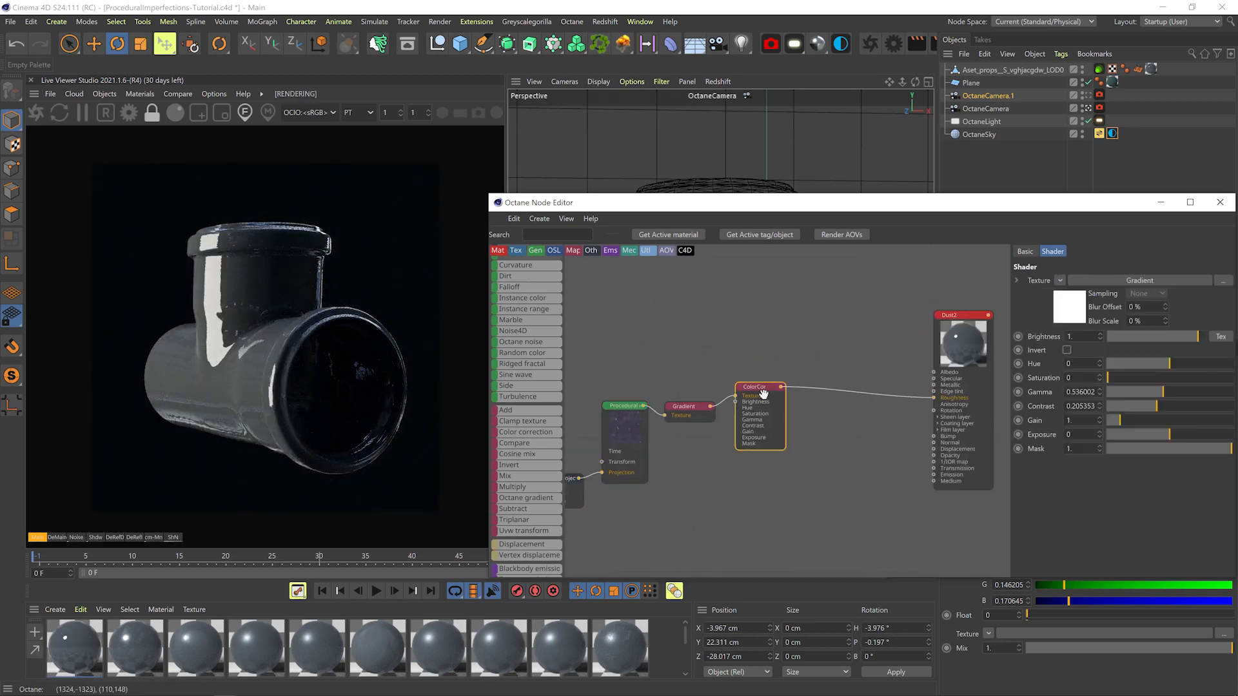
drag(1164, 391, 1115, 407)
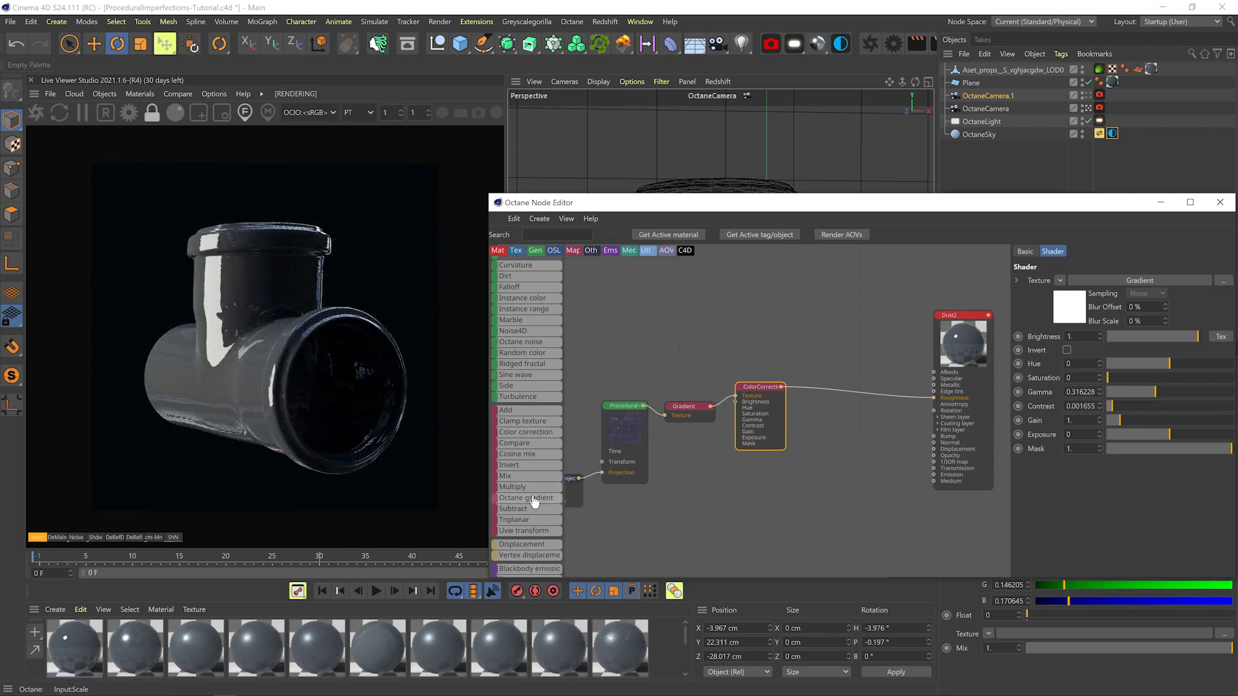
Insert a second Octane gradient between the final ColorCorrection and the Dust2 material's Roughness, and preview it in solo
drag(825, 397, 823, 397)
right_click(823, 400)
click(828, 405)
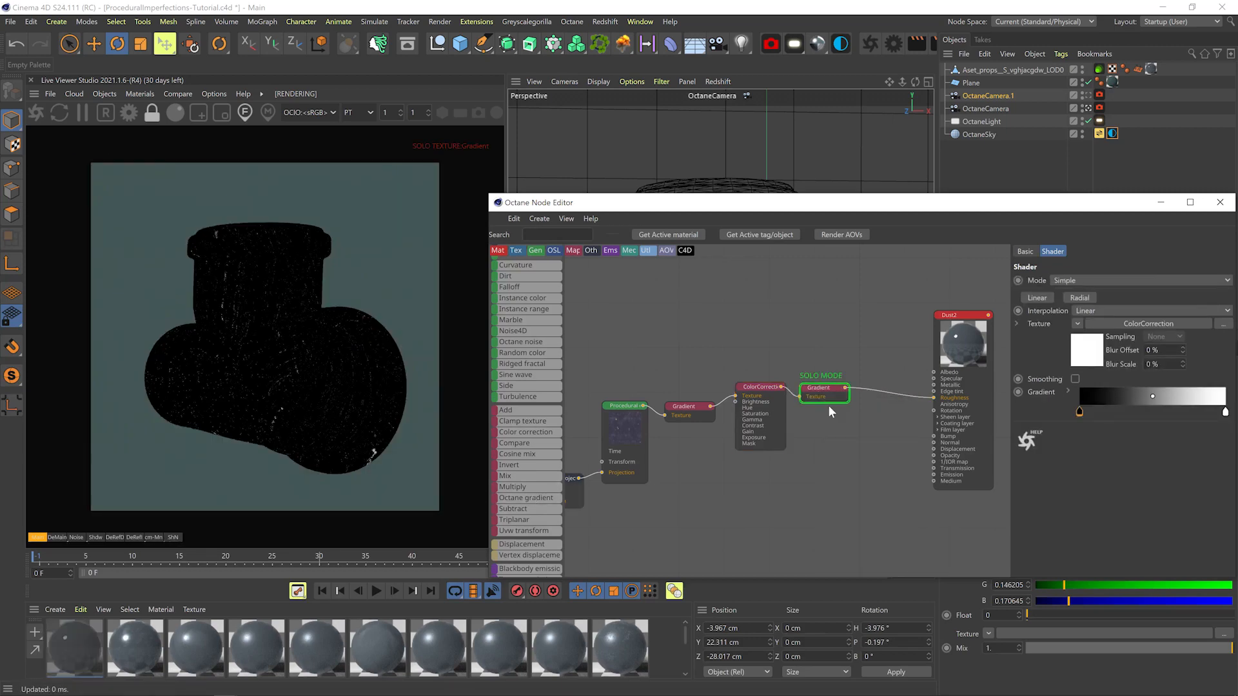
Lighten the second Gradient's black knot to grey and move its white knot toward the dark end, to about a third
double_click(1080, 411)
click(1078, 458)
click(1060, 474)
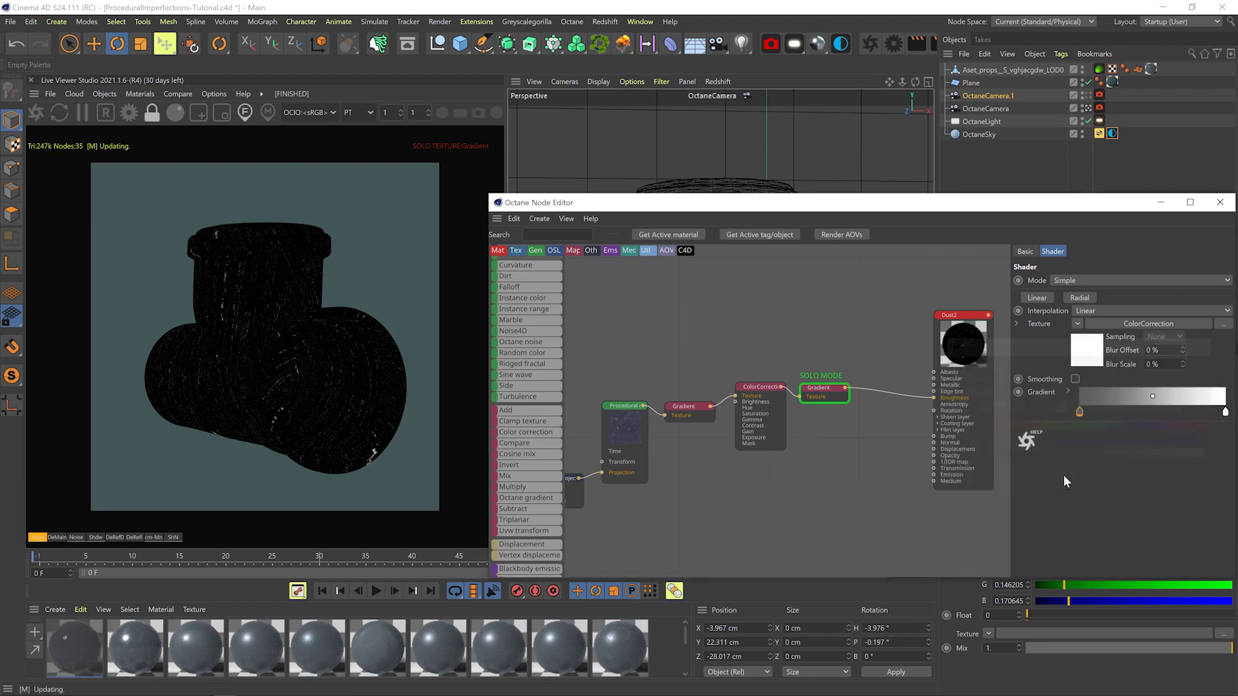
drag(1226, 413, 1133, 415)
Set the distorted Texture Projection's Rotating range.x to about 0.598
middle_drag(670, 474, 870, 443)
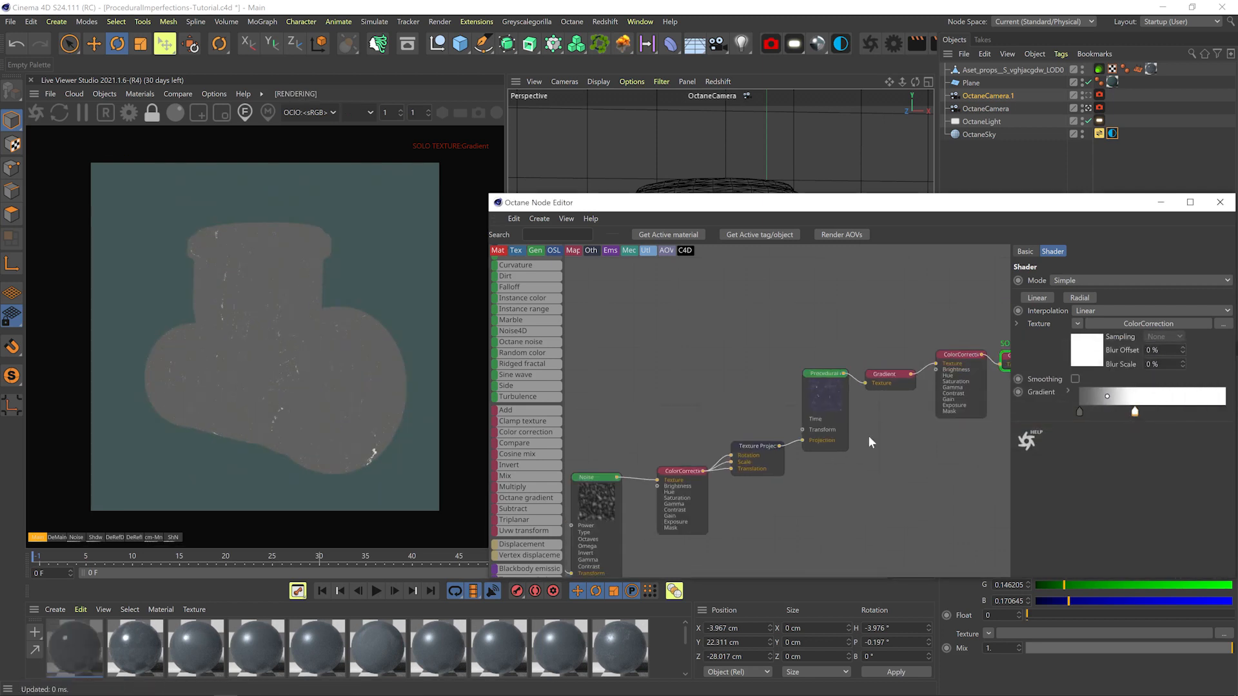
click(758, 446)
click(1200, 363)
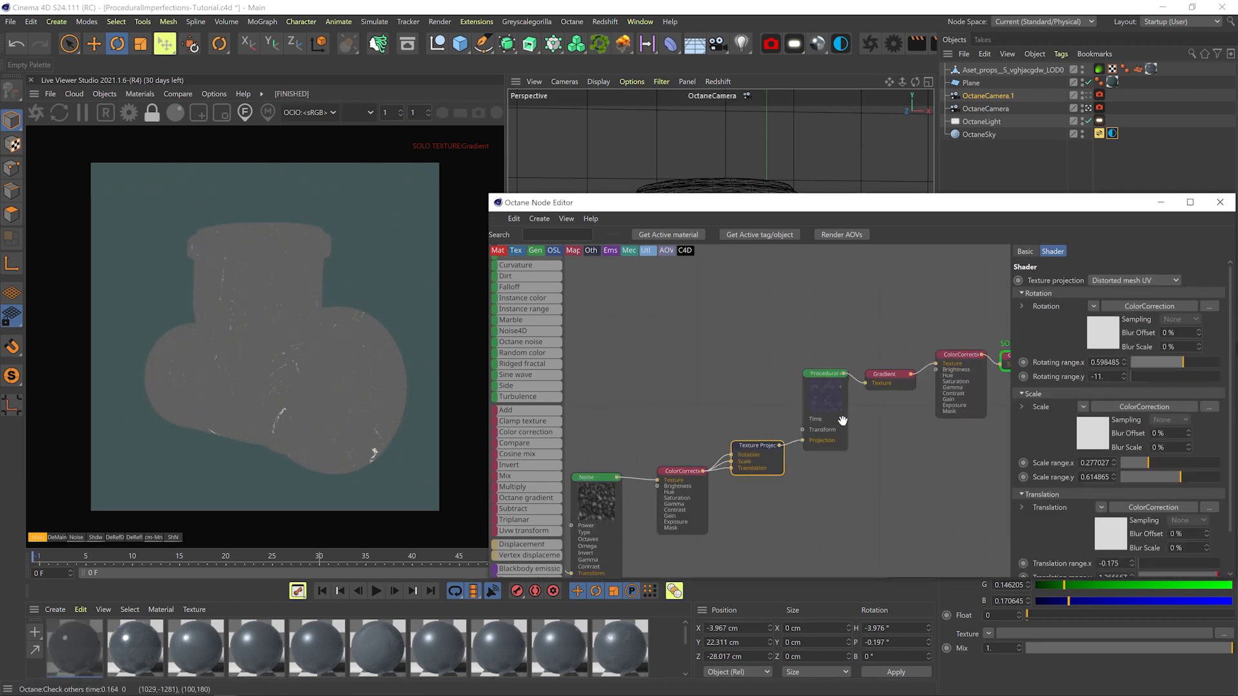
Turn off solo, move the last Gradient's connection from Roughness to Bump on Dust2, and switch the view to OctaneCamera.1
middle_drag(1006, 368, 807, 420)
click(919, 399)
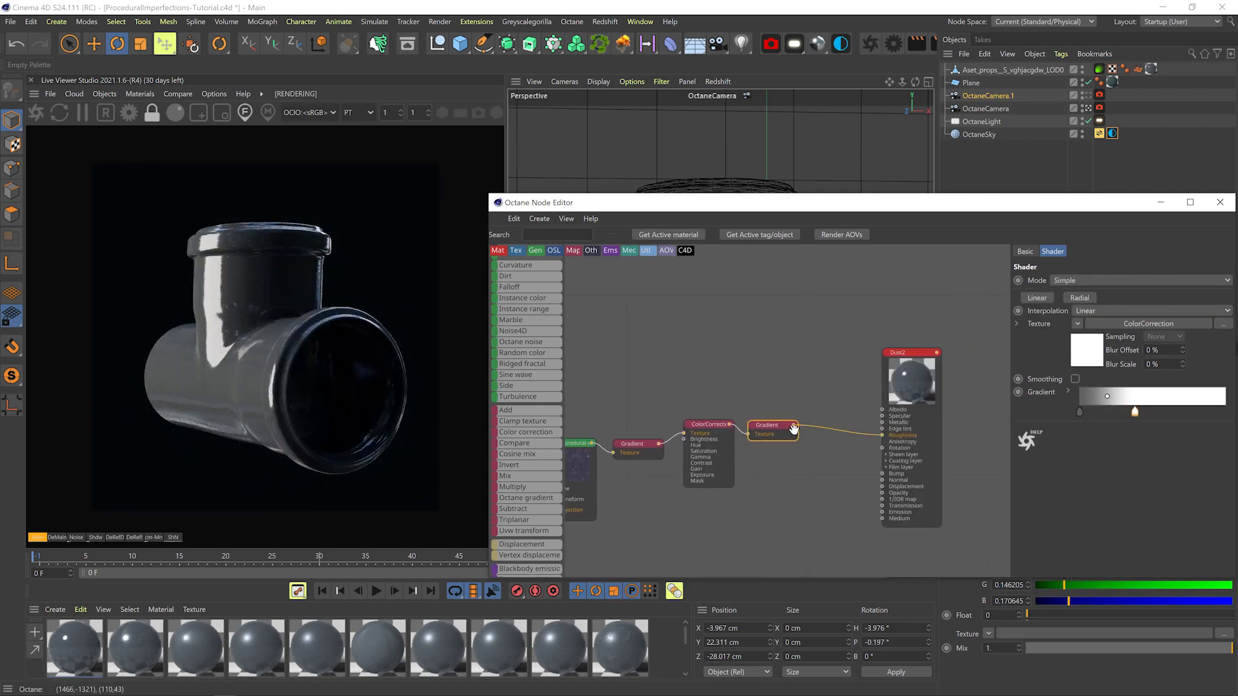
drag(882, 436, 857, 430)
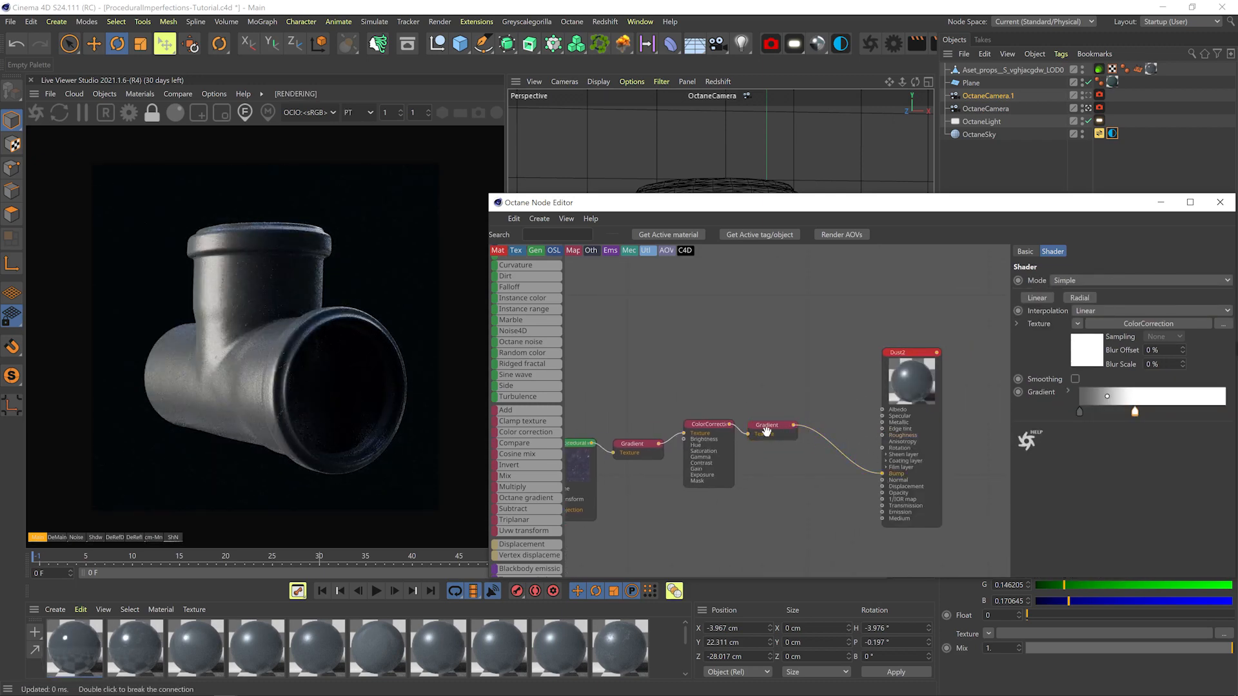
click(1088, 97)
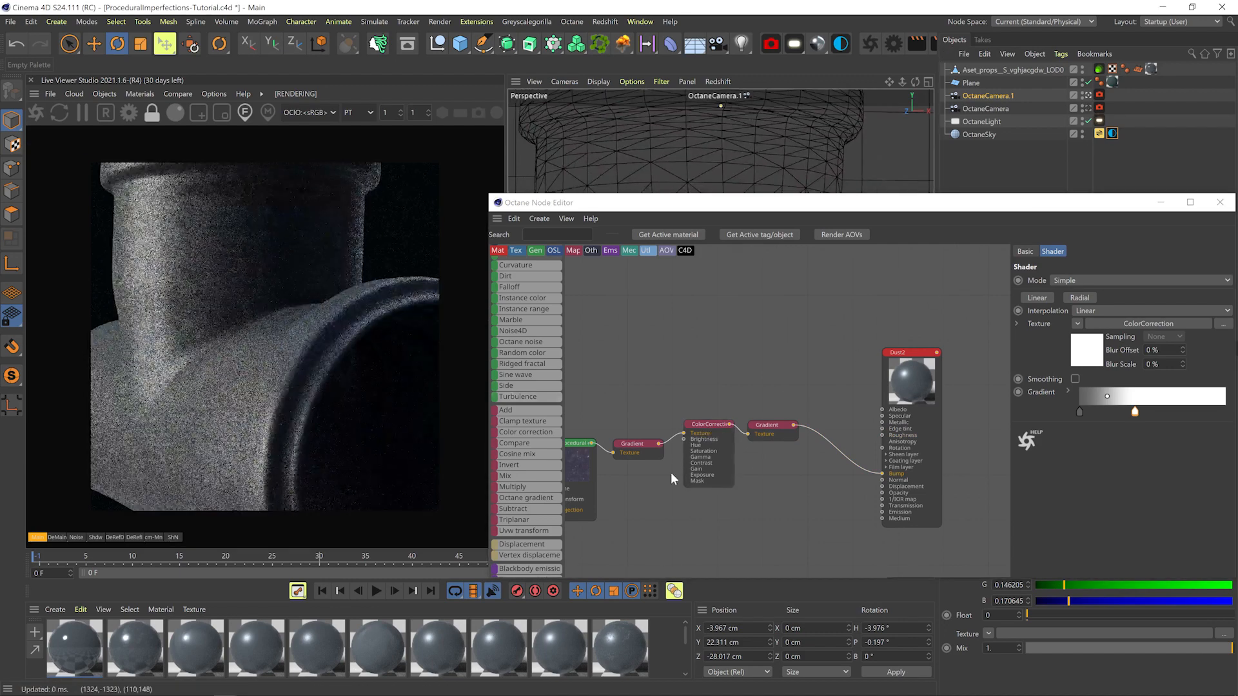
middle_drag(645, 387, 806, 346)
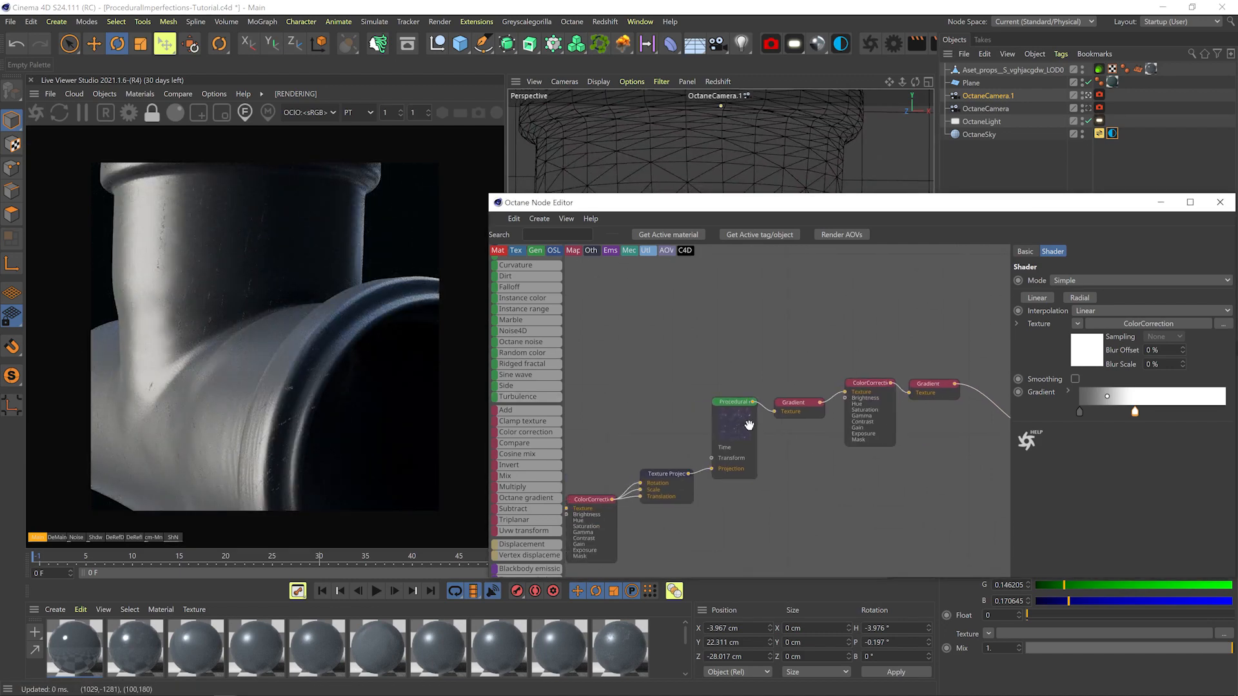
Set the Procedural effects node's Time to about -4.404
click(870, 413)
click(1135, 393)
middle_drag(807, 463, 868, 442)
click(797, 416)
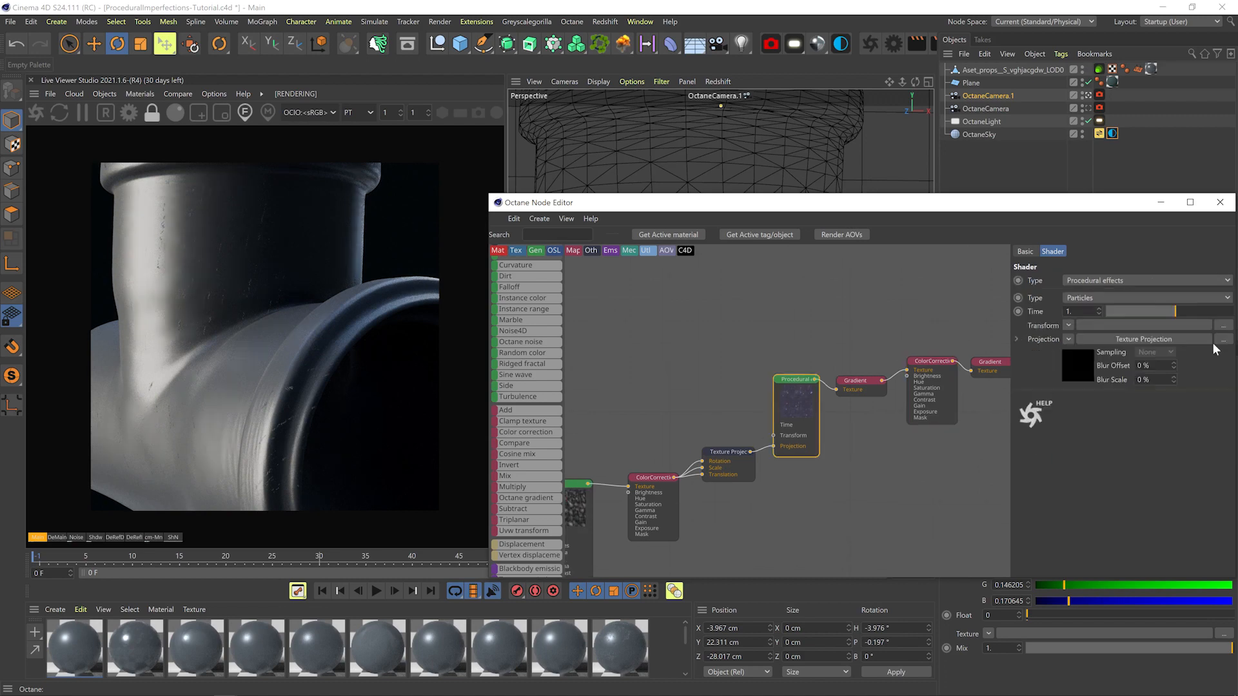
click(1141, 310)
Set the distorted Texture Projection's Scale range.x to about 1.027 and Scale range.y to about 1.007
middle_drag(735, 463, 795, 429)
click(789, 423)
click(1218, 477)
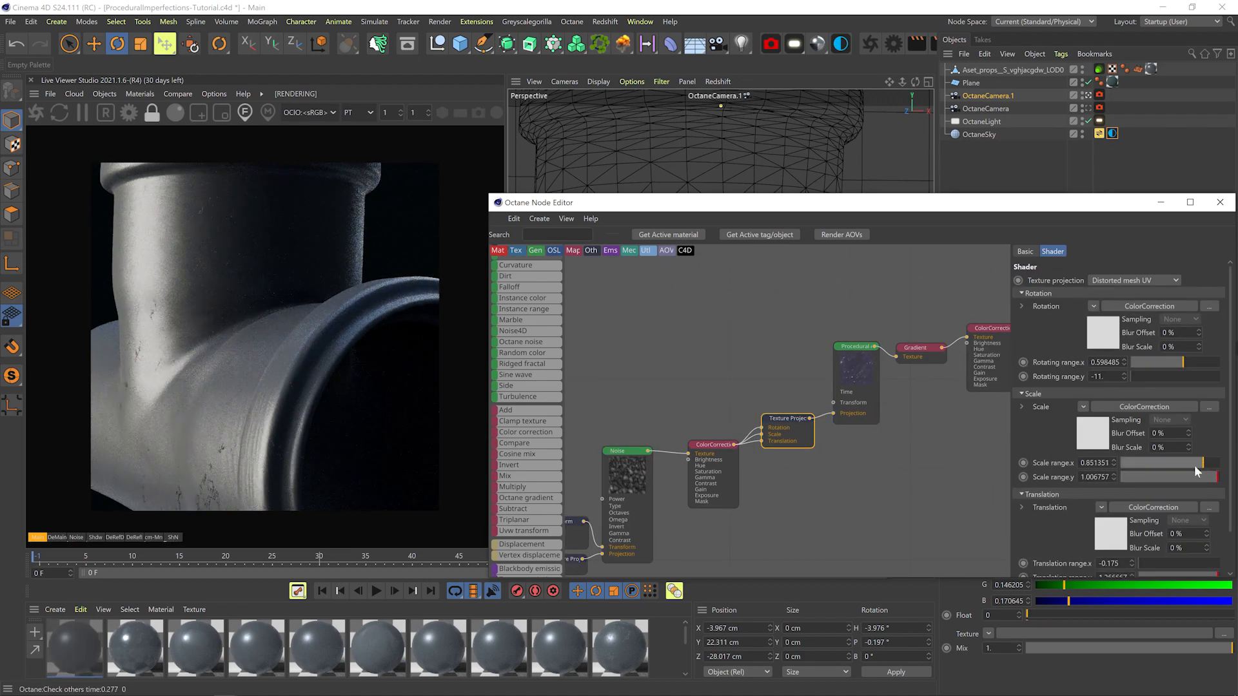
drag(1195, 463, 1219, 463)
Change the Procedural effects node's pattern type to Paint colors
click(842, 379)
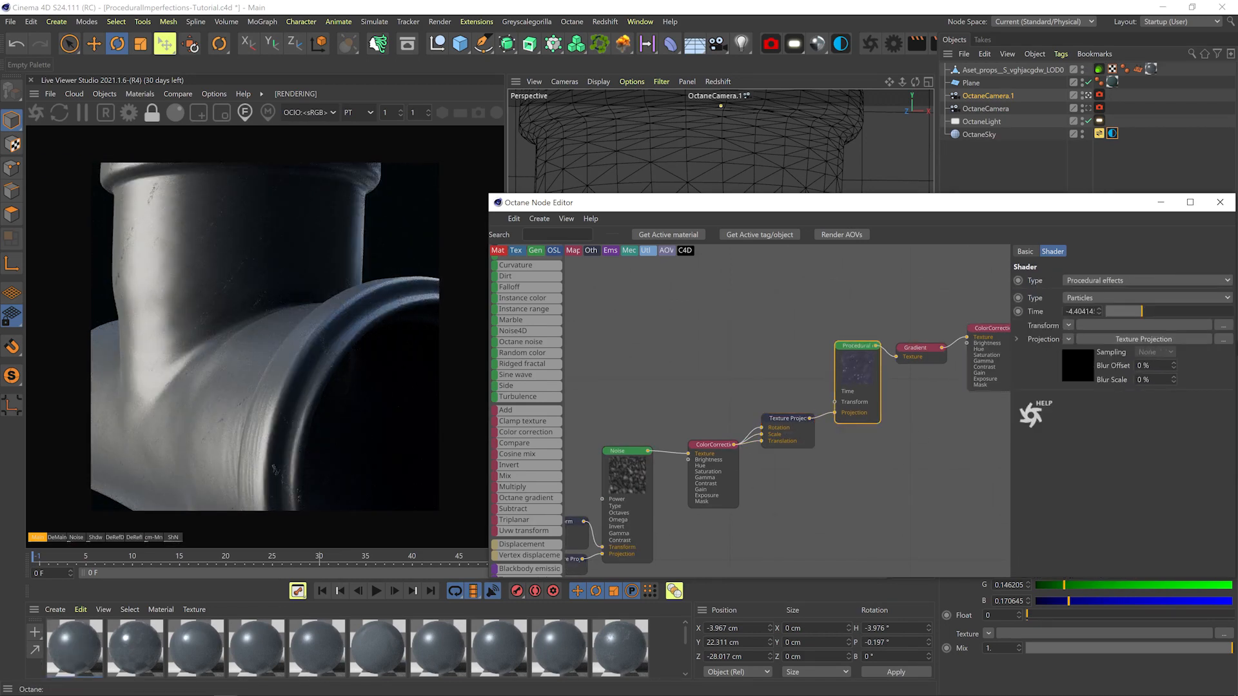
click(1096, 298)
click(1101, 363)
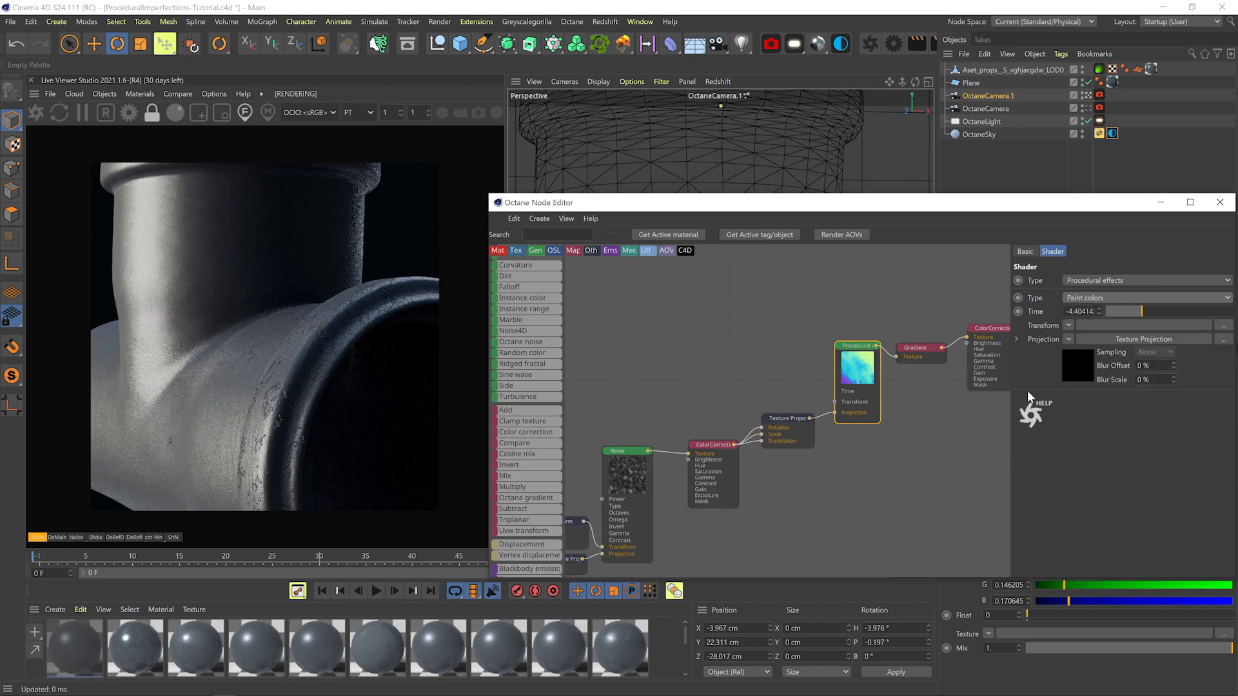
Disconnect the last Gradient from Dust2's Bump and preview it in solo with its white knot moved to the far end
middle_drag(862, 450, 646, 537)
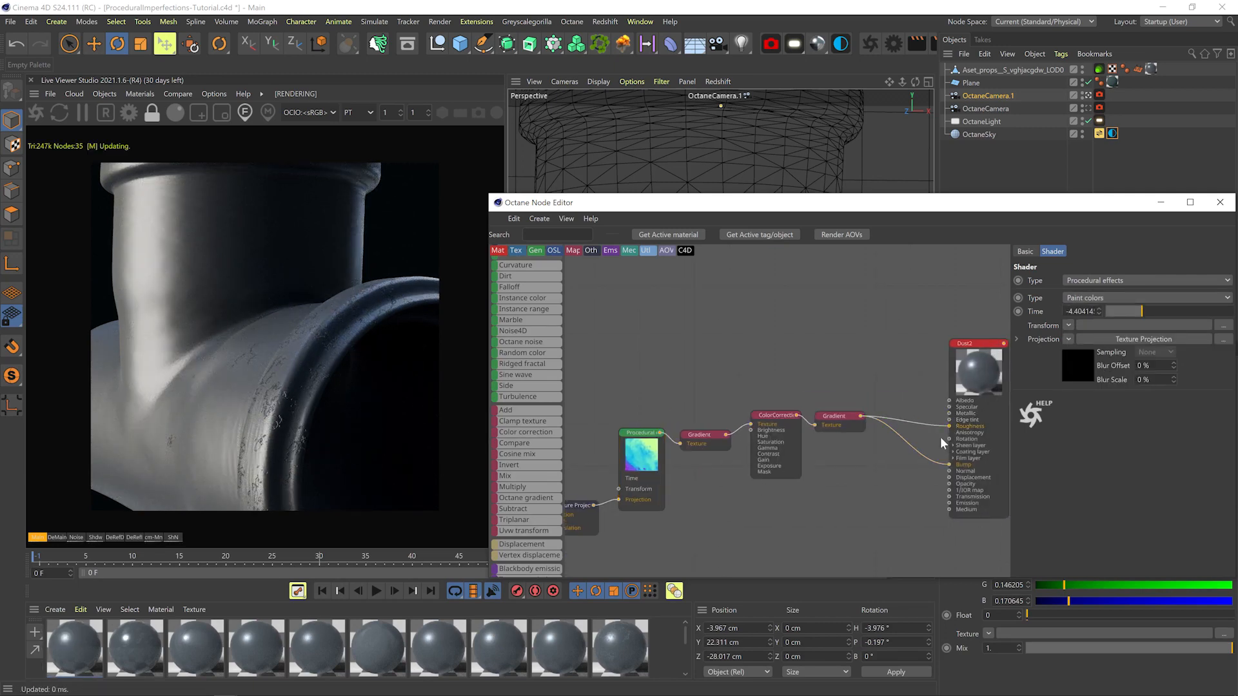
drag(949, 464, 912, 449)
right_click(831, 418)
click(846, 423)
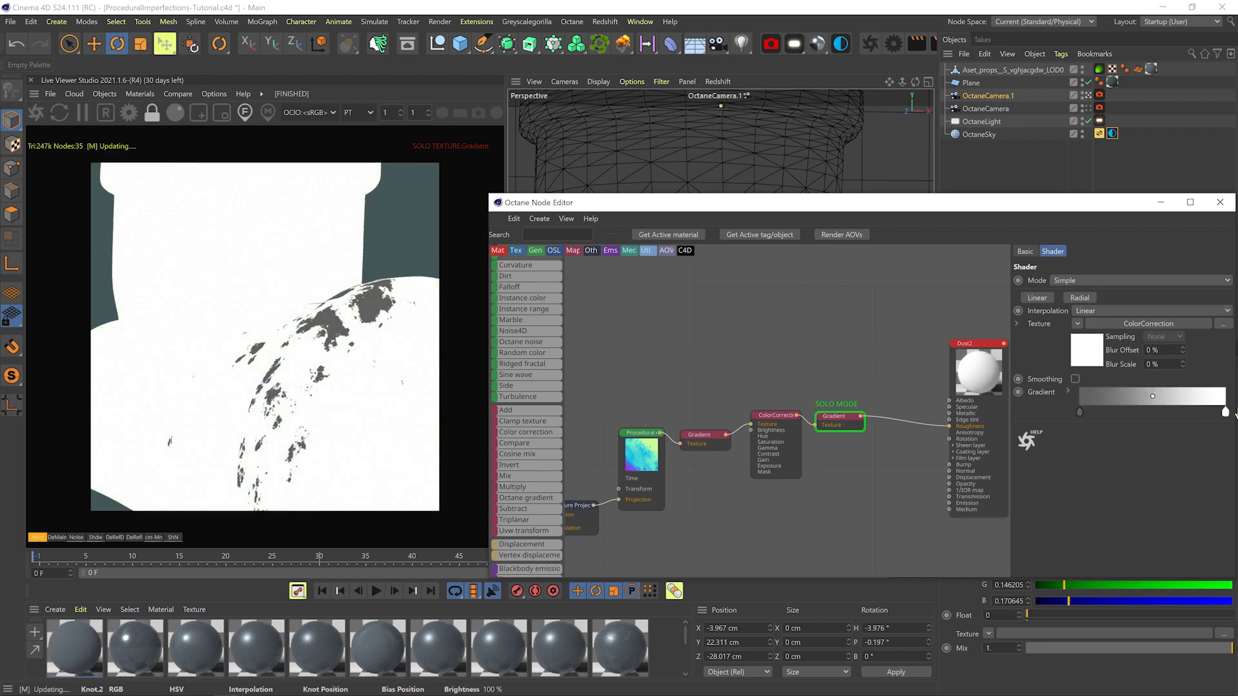
double_click(1081, 413)
click(1083, 481)
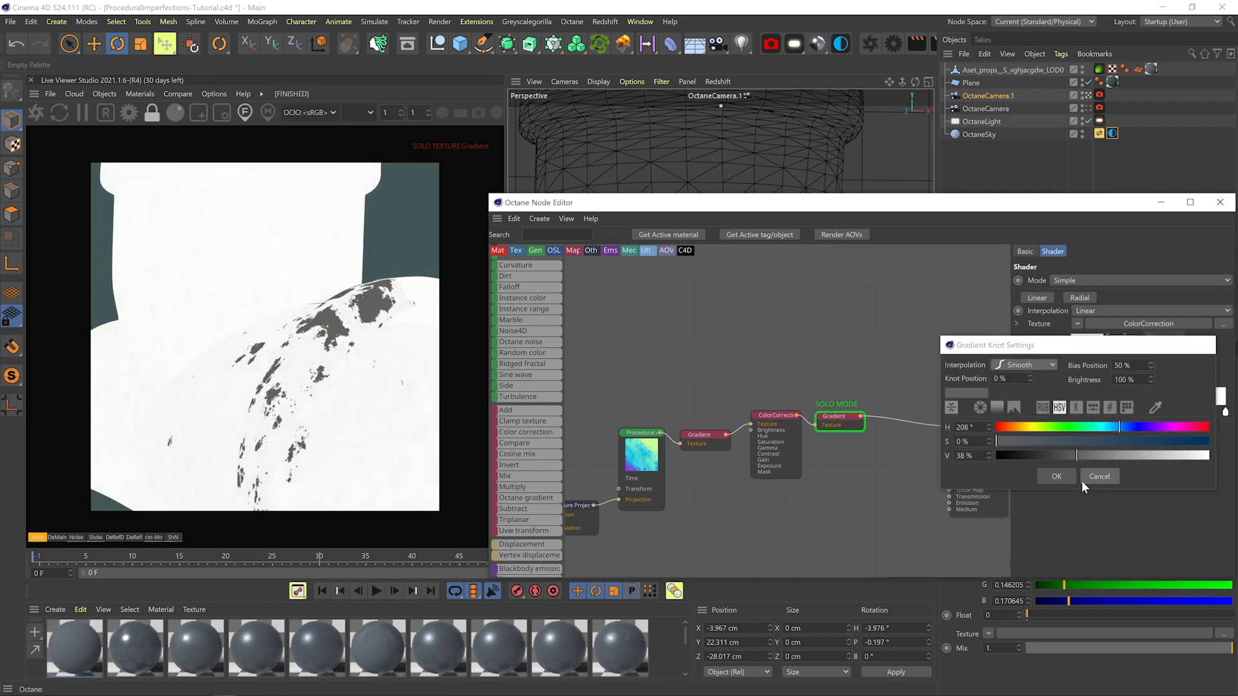
Set the distorted Texture Projection's Rotating range.x to about 0.273 and Translation range.y to about 0.6
middle_drag(730, 459, 891, 383)
click(744, 441)
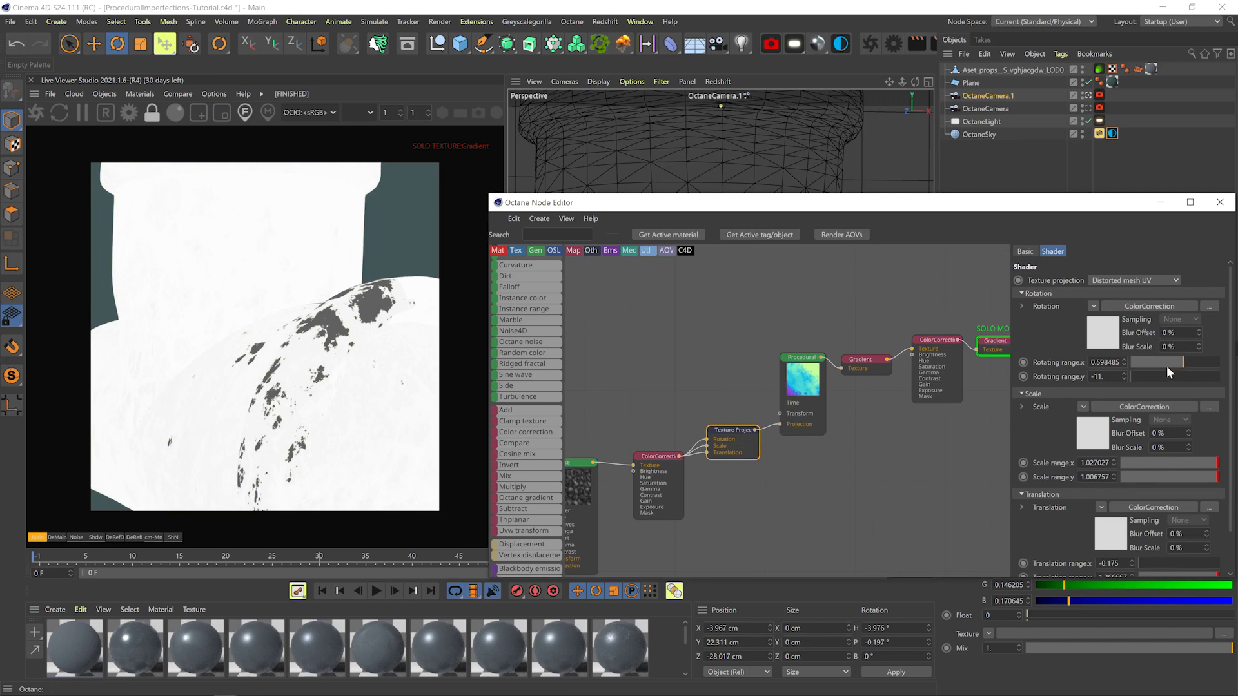
drag(1166, 365, 1142, 367)
scroll(1062, 438, down, 2)
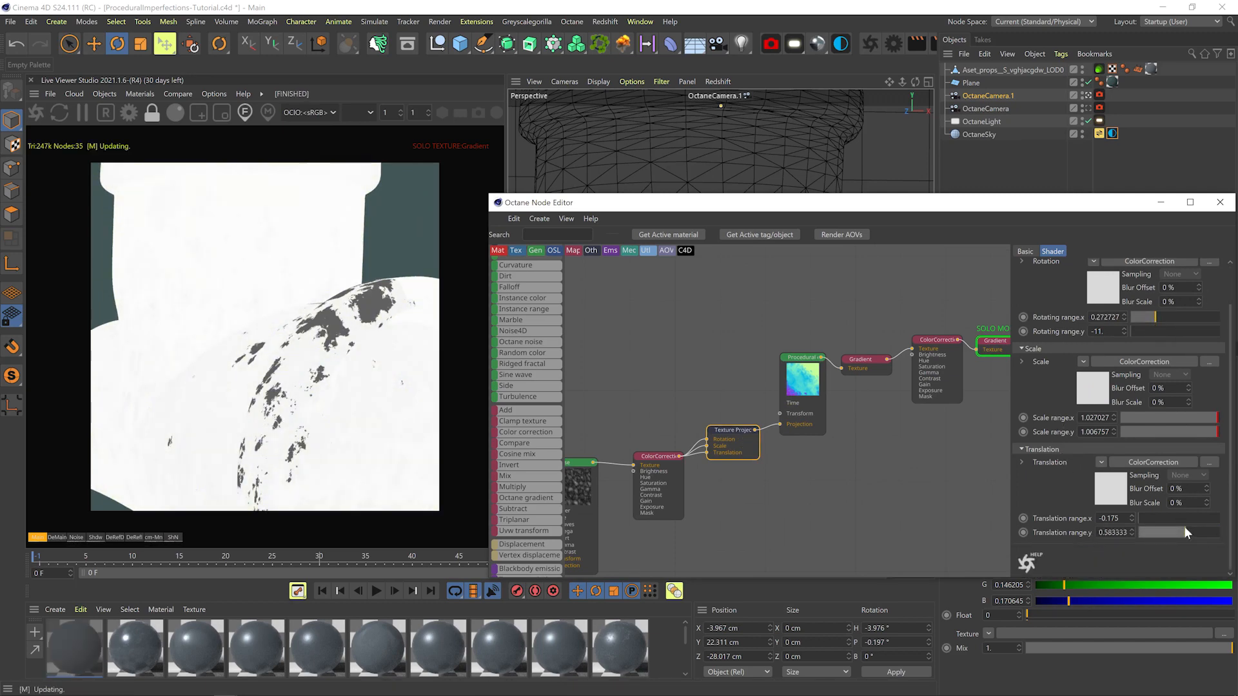
mouse_move(1185, 530)
mouse_down()
mouse_move(1137, 532)
mouse_move(1183, 532)
mouse_up()
Preview the Procedural effects node in solo and change the distorting Noise's type to Perlin
click(820, 395)
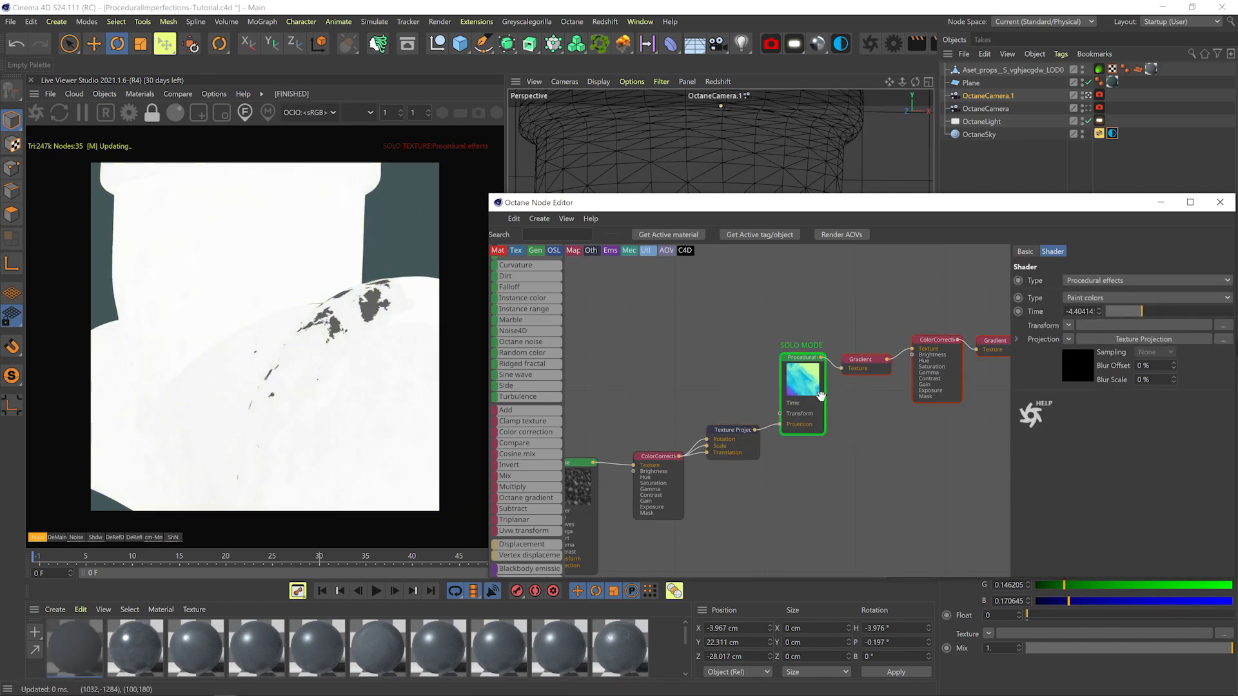
middle_drag(577, 501, 723, 450)
click(728, 451)
click(1150, 294)
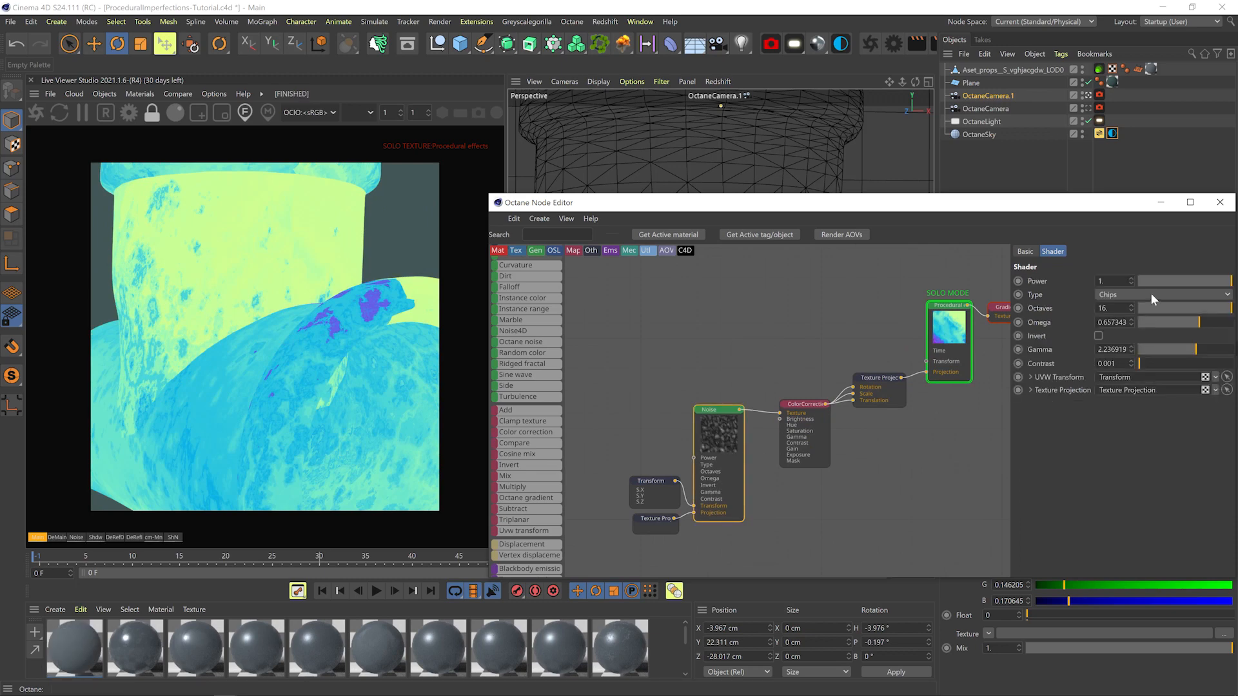
click(1162, 296)
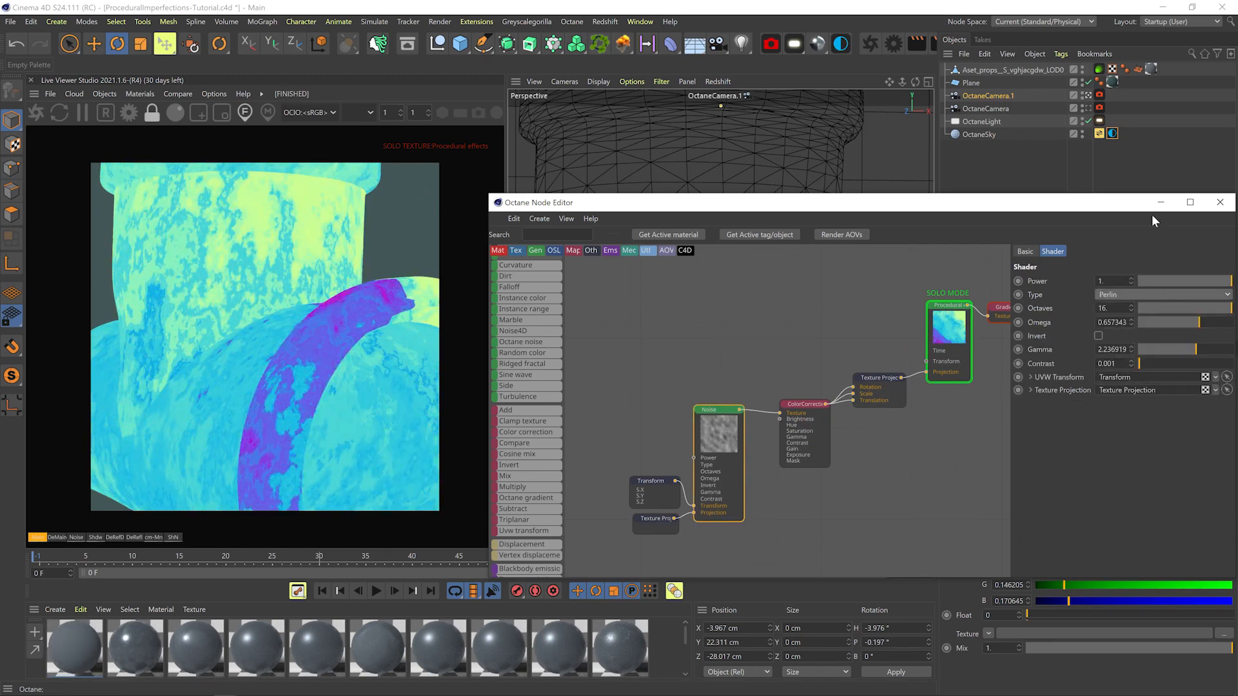
Preview the last Gradient in solo, place its white knot at about 80% and add a grey knot at about 91%
middle_drag(954, 361, 684, 493)
click(877, 422)
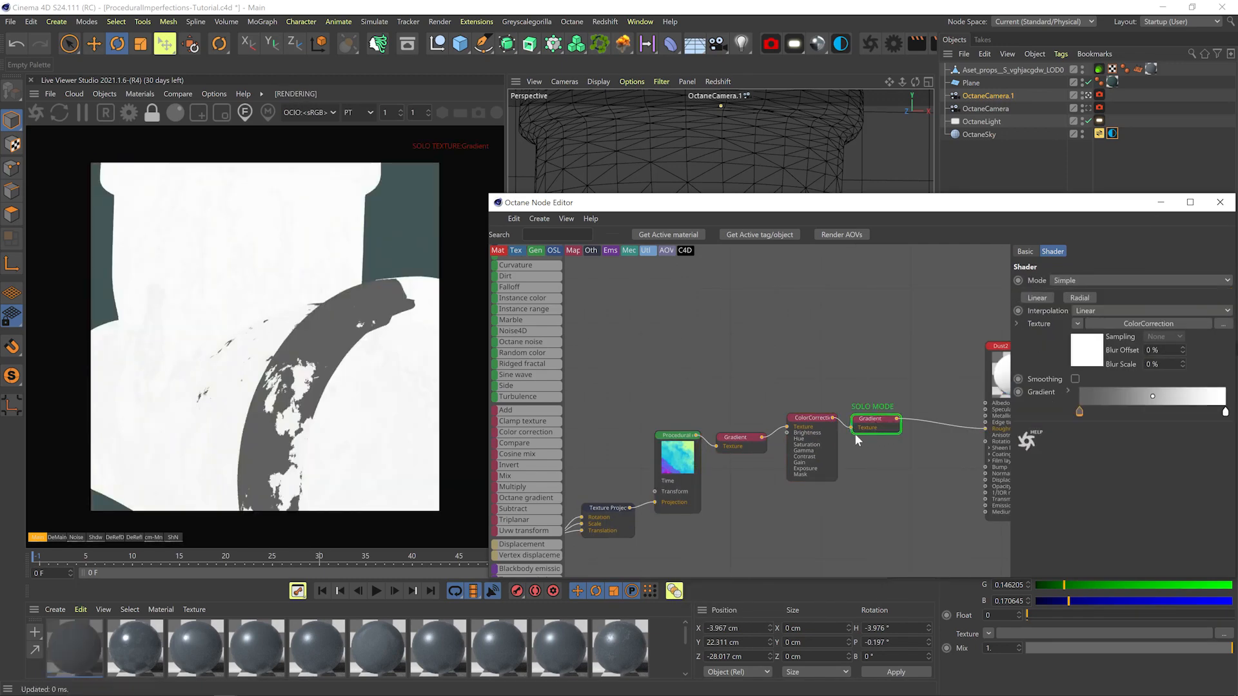
drag(1219, 413, 1197, 412)
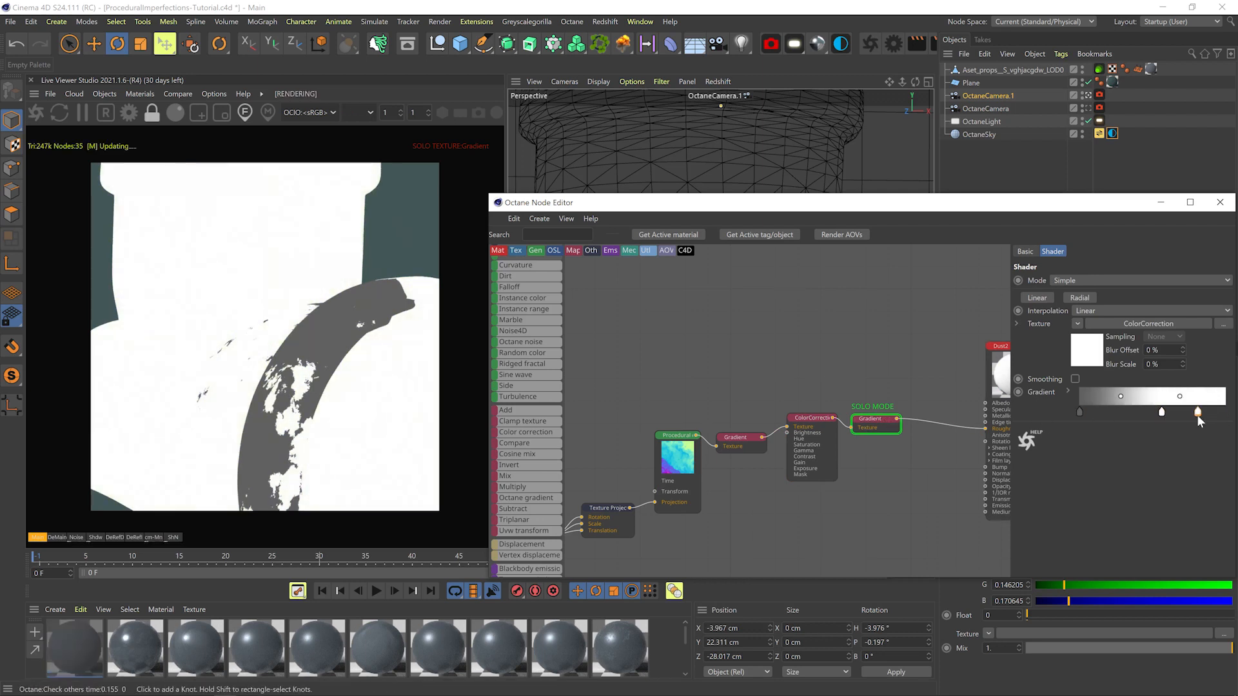
double_click(1197, 413)
click(1077, 477)
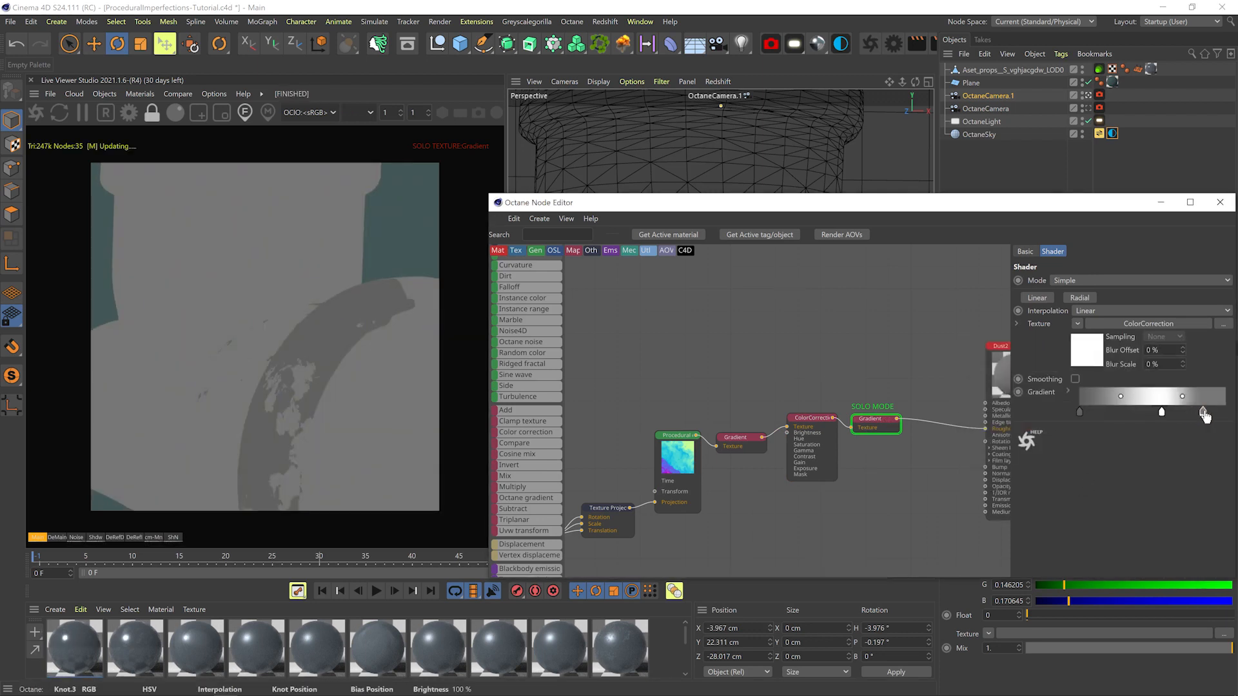
mouse_move(1197, 413)
mouse_down()
mouse_move(1161, 415)
mouse_move(1197, 416)
mouse_up()
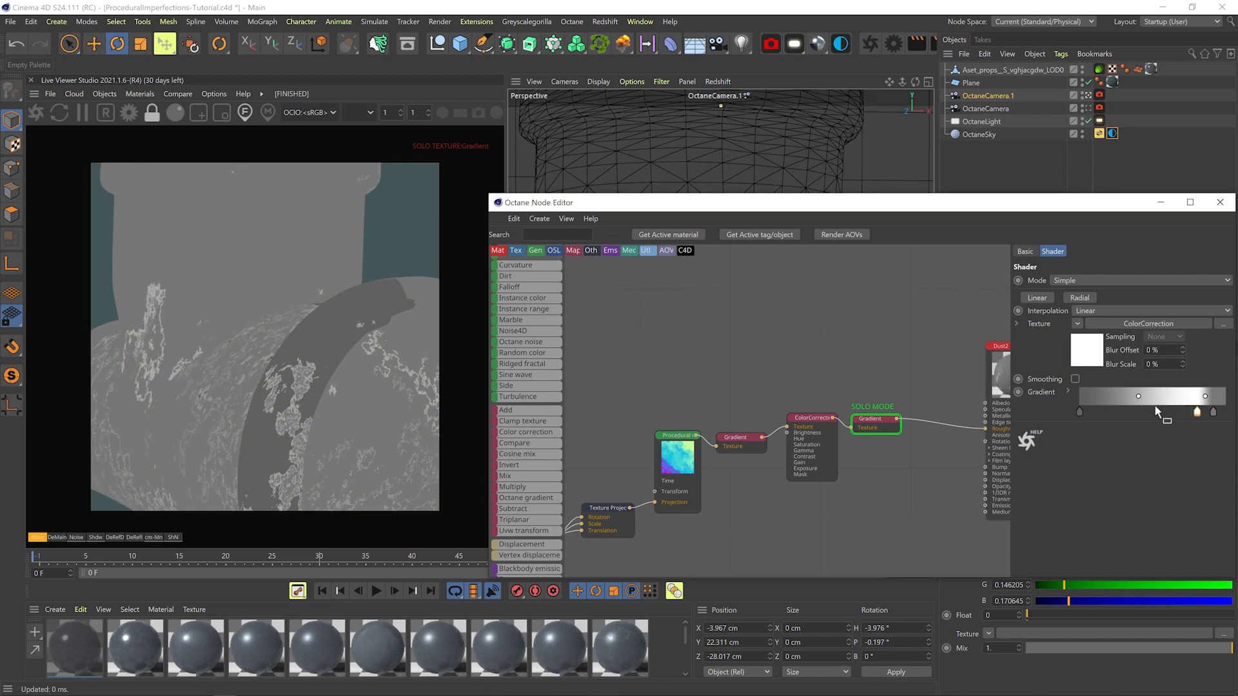
Delete the ColorCorrection and first Gradient after the Procedural effects node, and move the remaining Gradient closer to it
click(815, 455)
key(Delete)
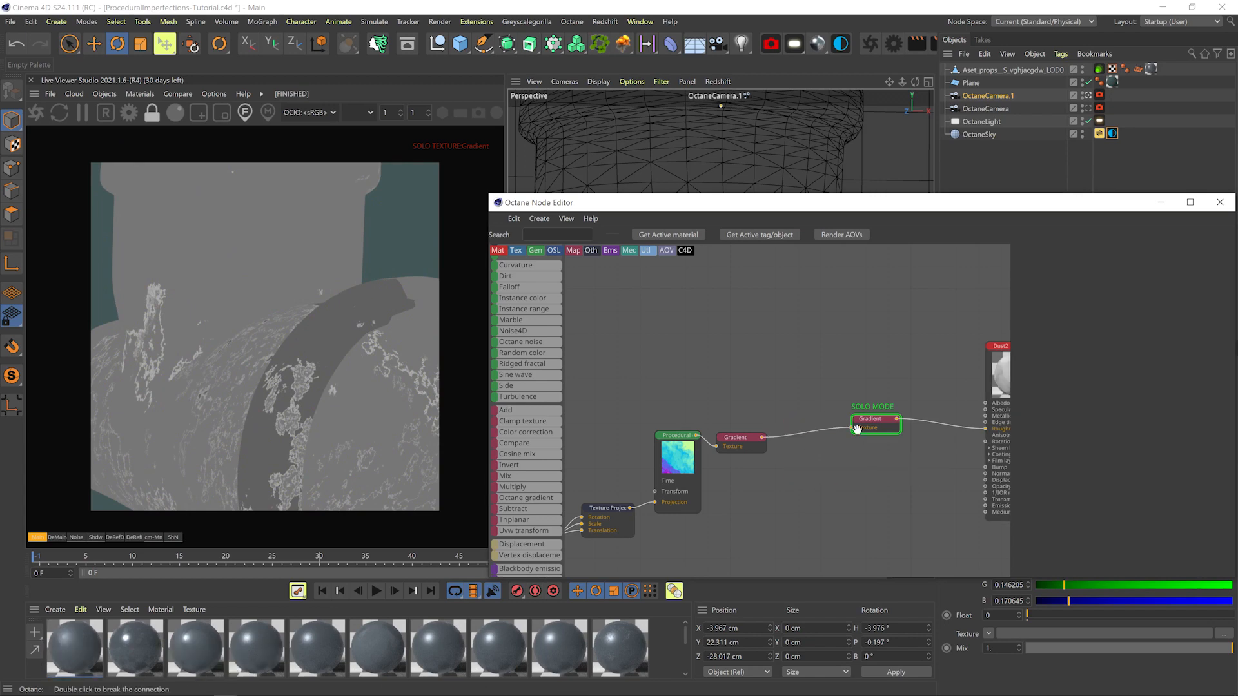
click(744, 445)
key(Delete)
drag(873, 424, 786, 437)
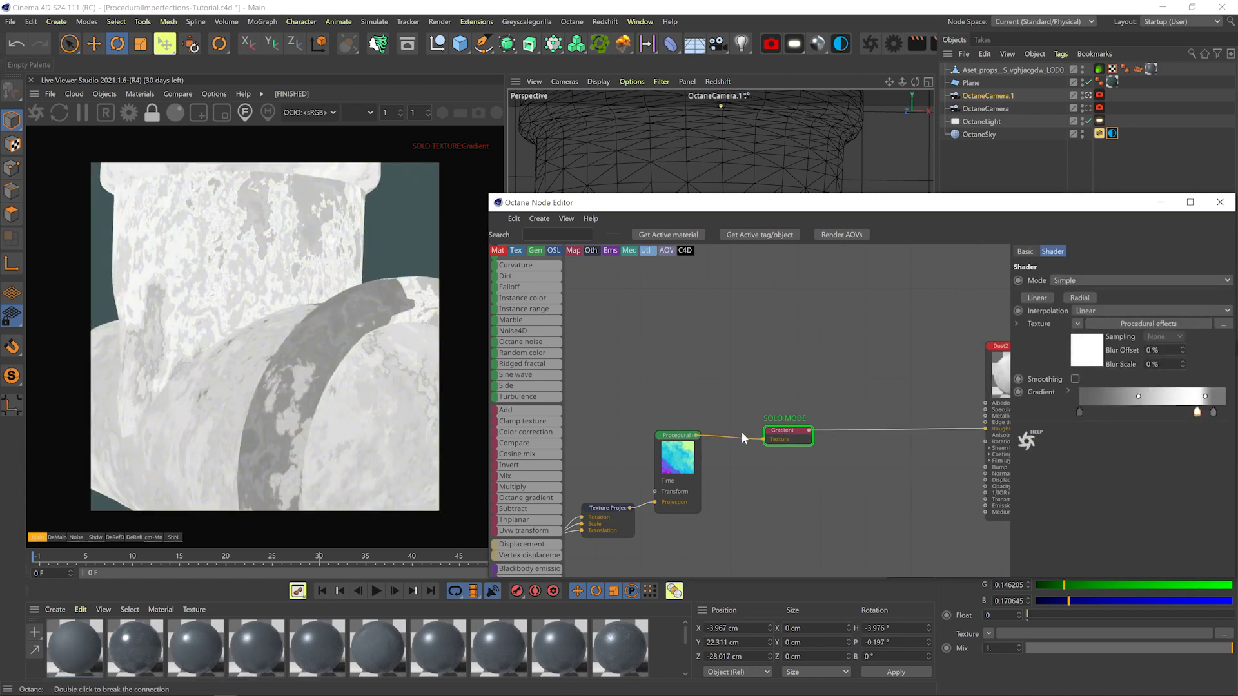
Turn off solo on the Gradient and set its interpolation to Cubic
right_click(787, 431)
click(821, 437)
click(1093, 312)
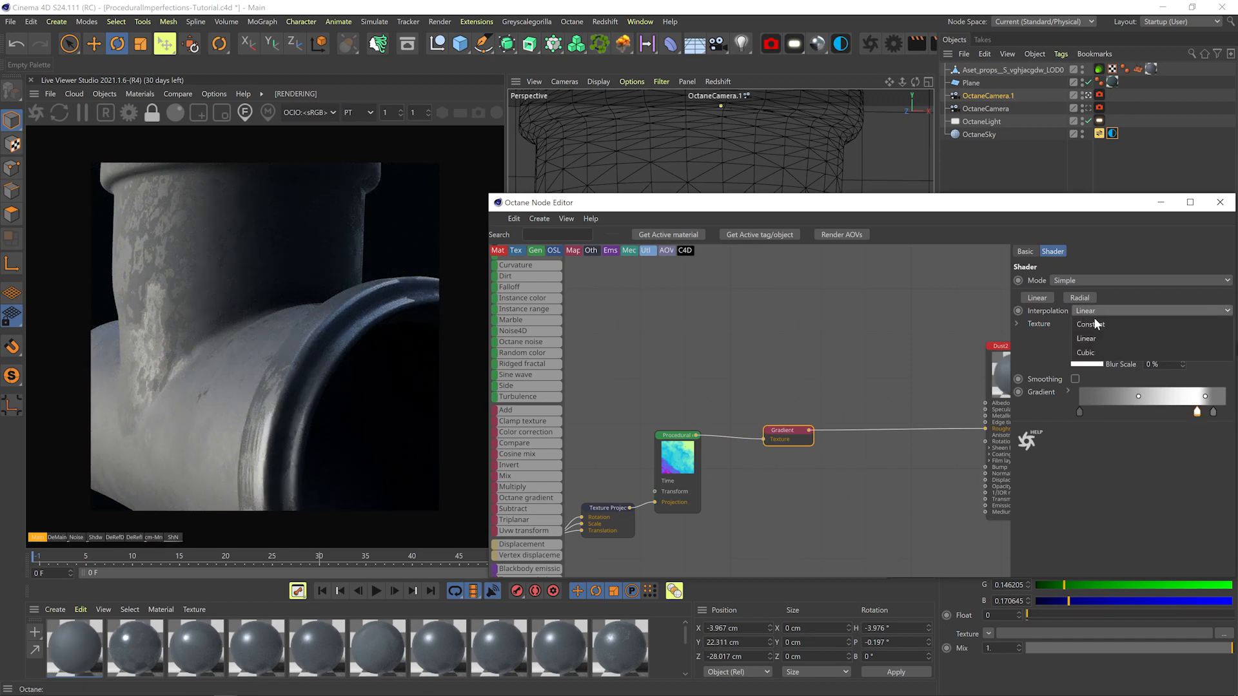
click(1100, 353)
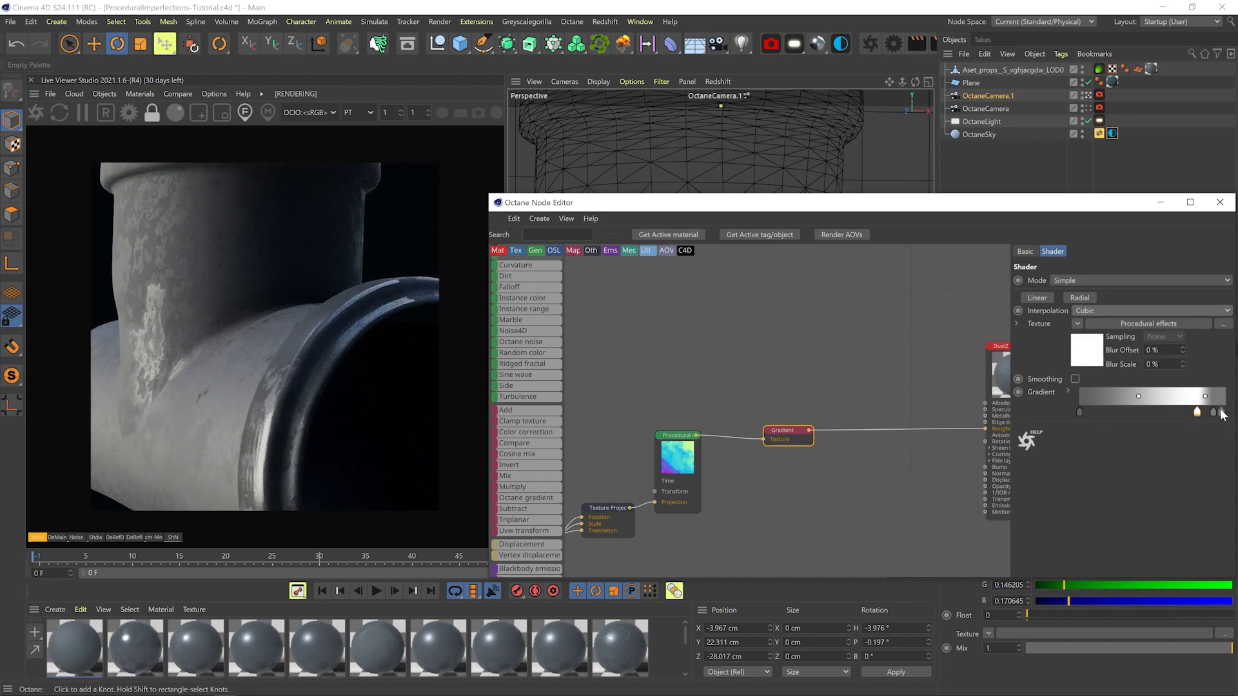
Add a dark knot near the start of the Gradient and a grey knot with V 55% at about 24%
double_click(1082, 412)
key(Return)
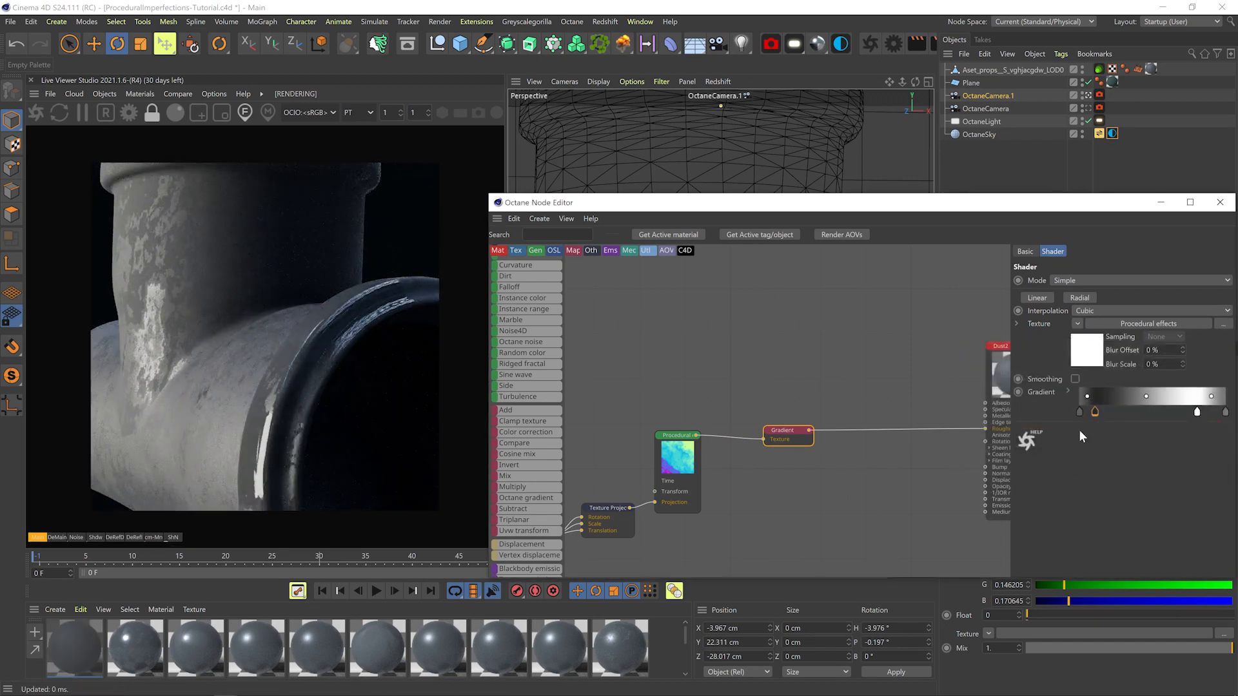
double_click(1116, 415)
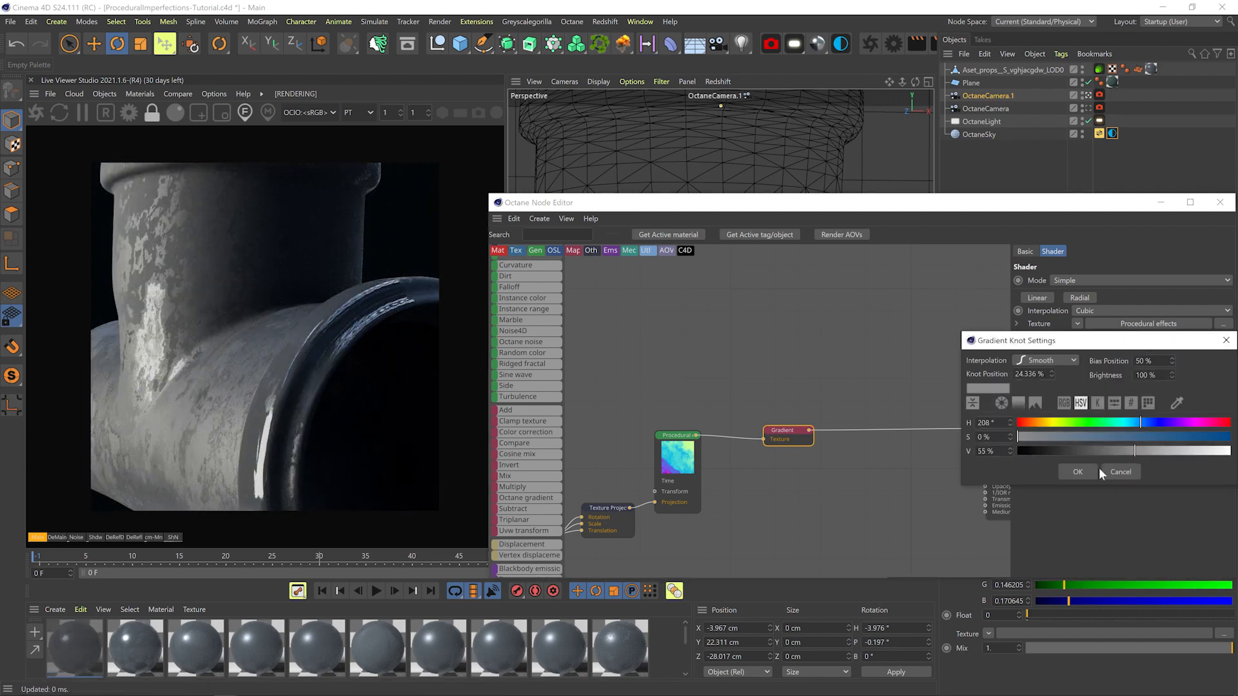
click(1098, 467)
Set the distorting Noise's Gamma to about 0.851 and its Omega to about 0.42
middle_drag(674, 468, 888, 377)
click(889, 377)
click(675, 474)
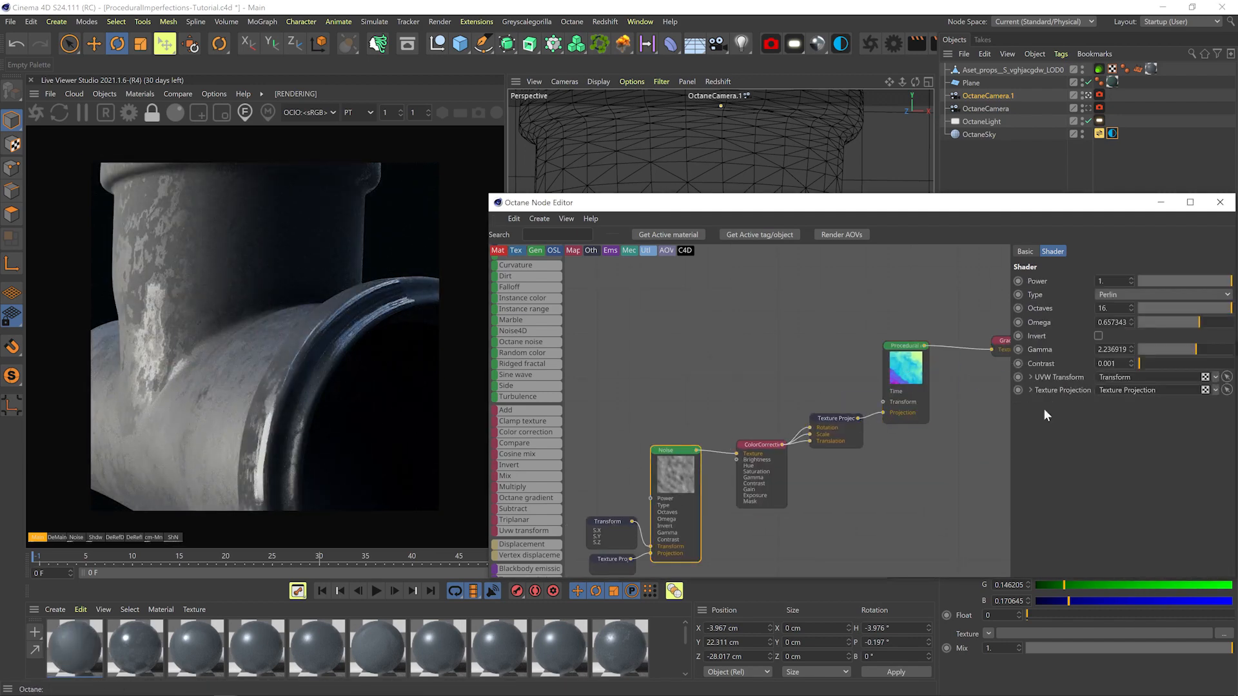
click(1186, 349)
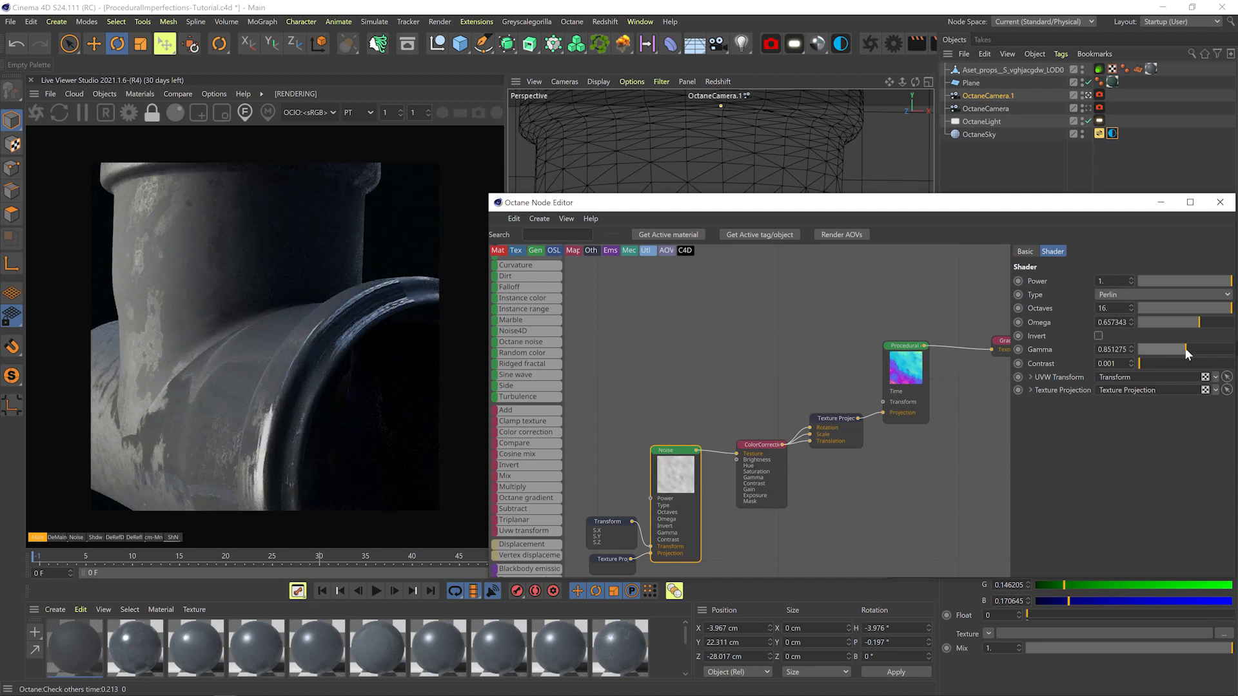
drag(1163, 320, 1177, 320)
Move the Gradient's white knot to about 47% and the grey end knot to about 62%, and add a dark knot at about 83%
middle_drag(1015, 343, 887, 381)
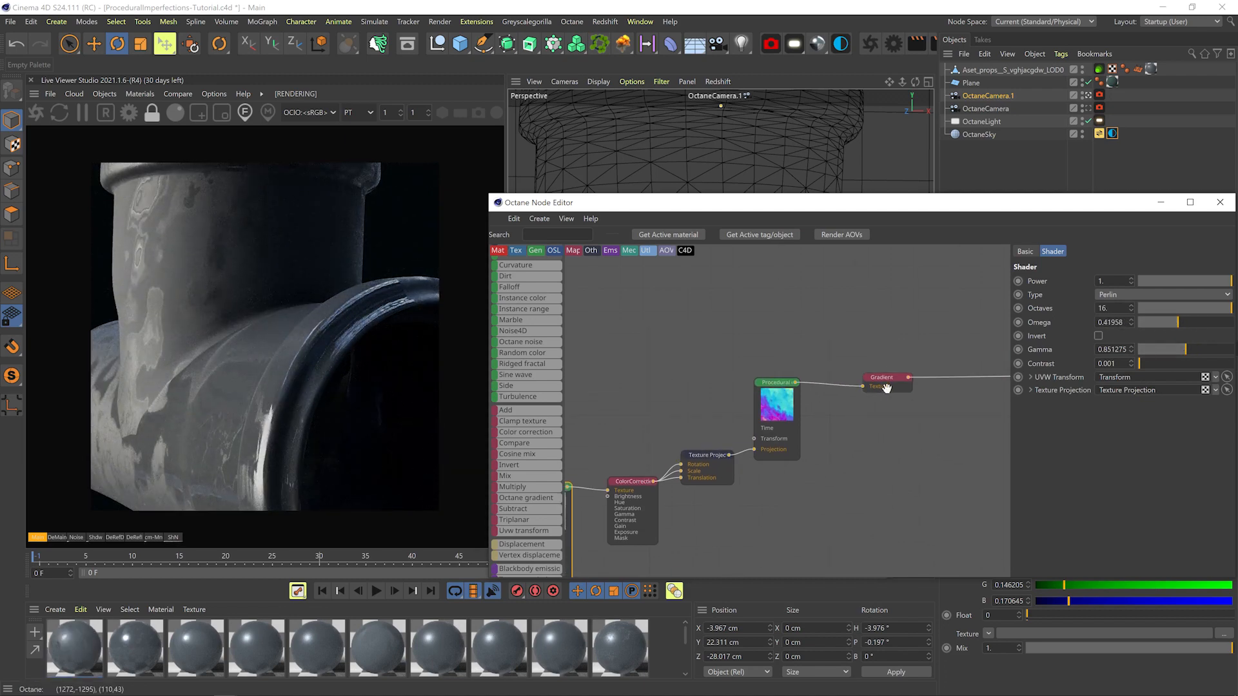
click(887, 380)
drag(1226, 413, 1173, 417)
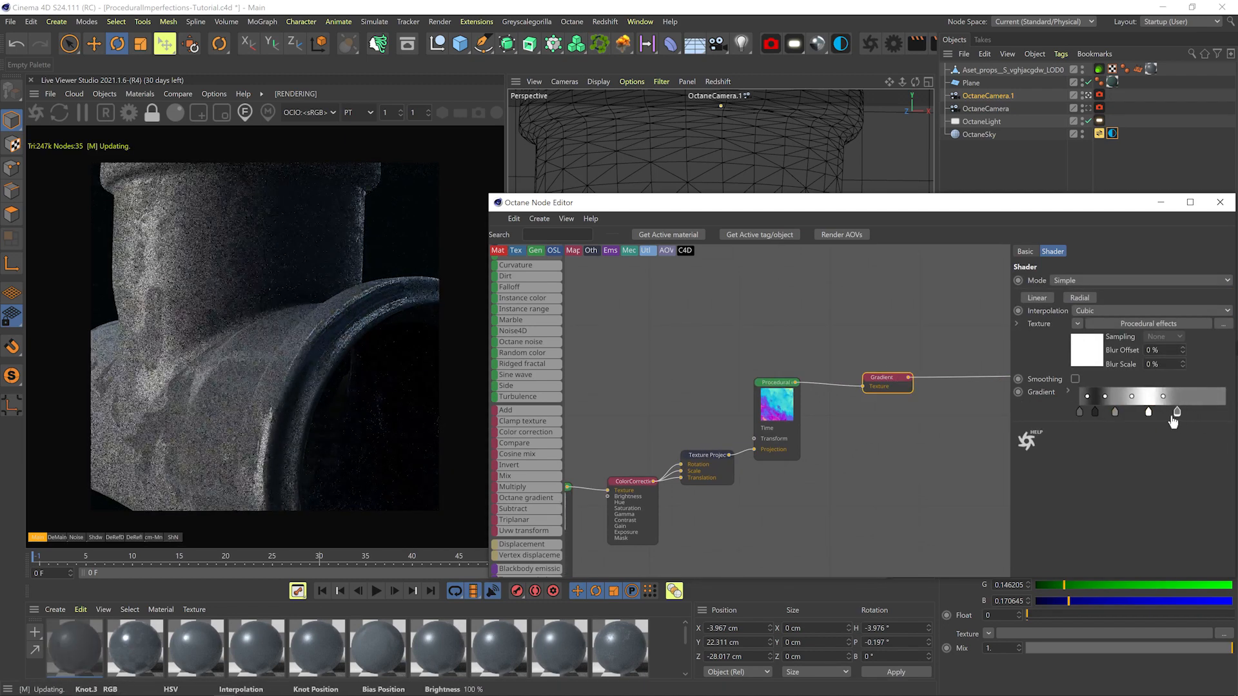
double_click(1202, 413)
click(1076, 476)
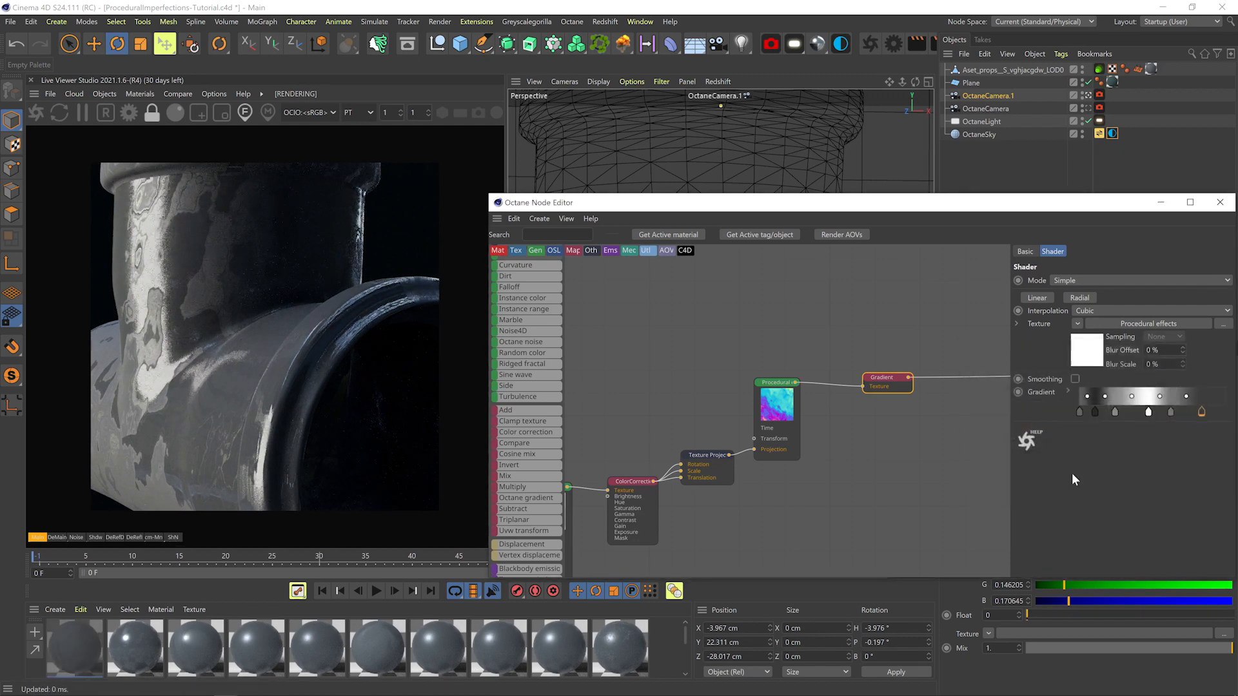
Set the Procedural effects node's Time to -10
middle_drag(911, 472, 977, 450)
click(843, 388)
mouse_move(1144, 312)
mouse_down()
mouse_move(1221, 316)
mouse_move(1105, 319)
mouse_up()
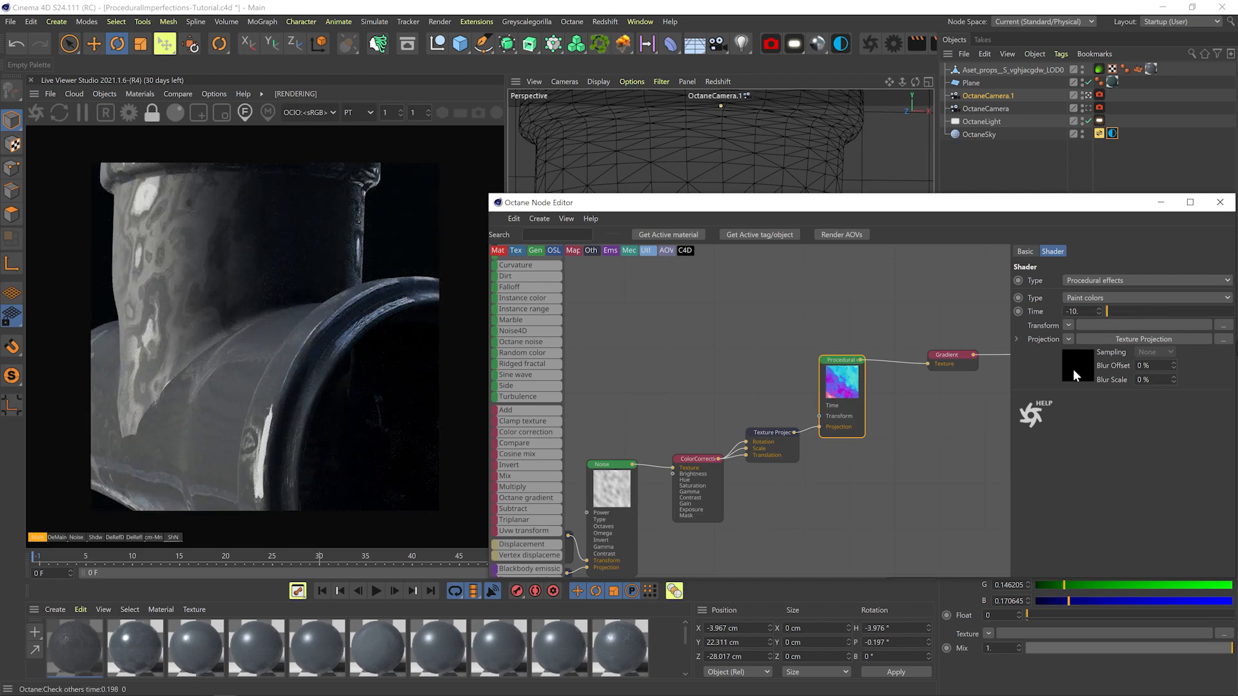
Delete the ColorCorrection after the Noise and connect the Noise directly to the Texture Projection's Rotation and Translation
middle_drag(701, 485, 852, 374)
click(852, 374)
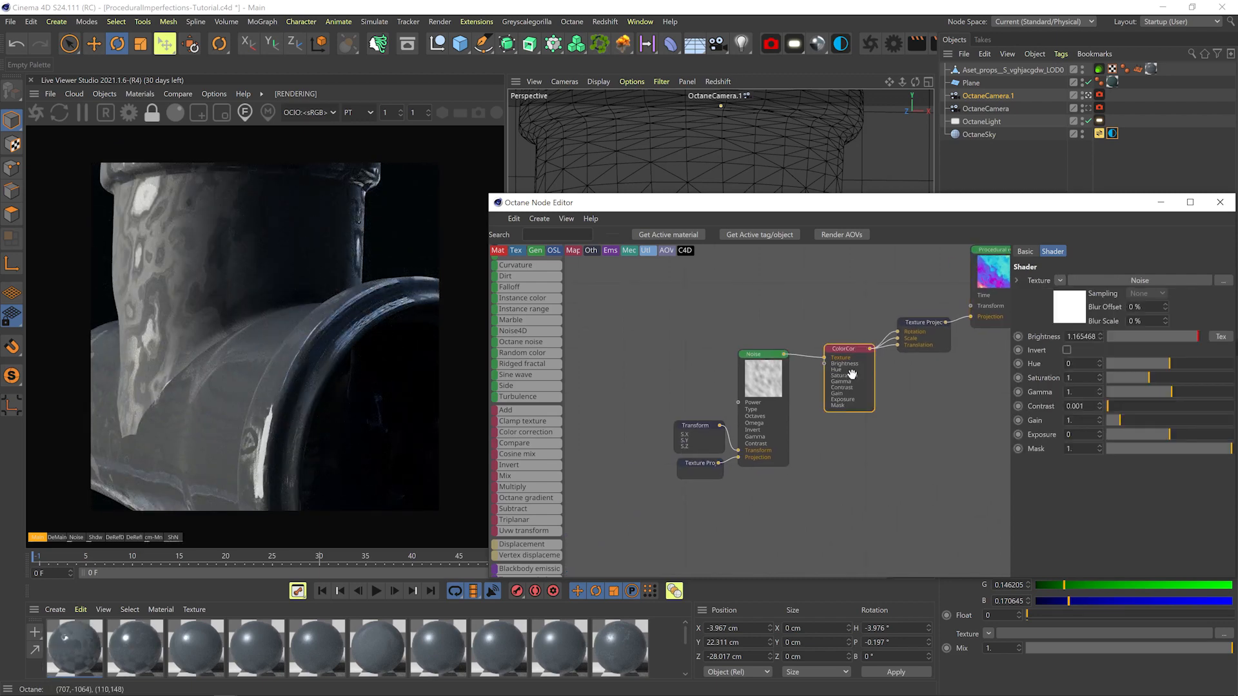
key(Delete)
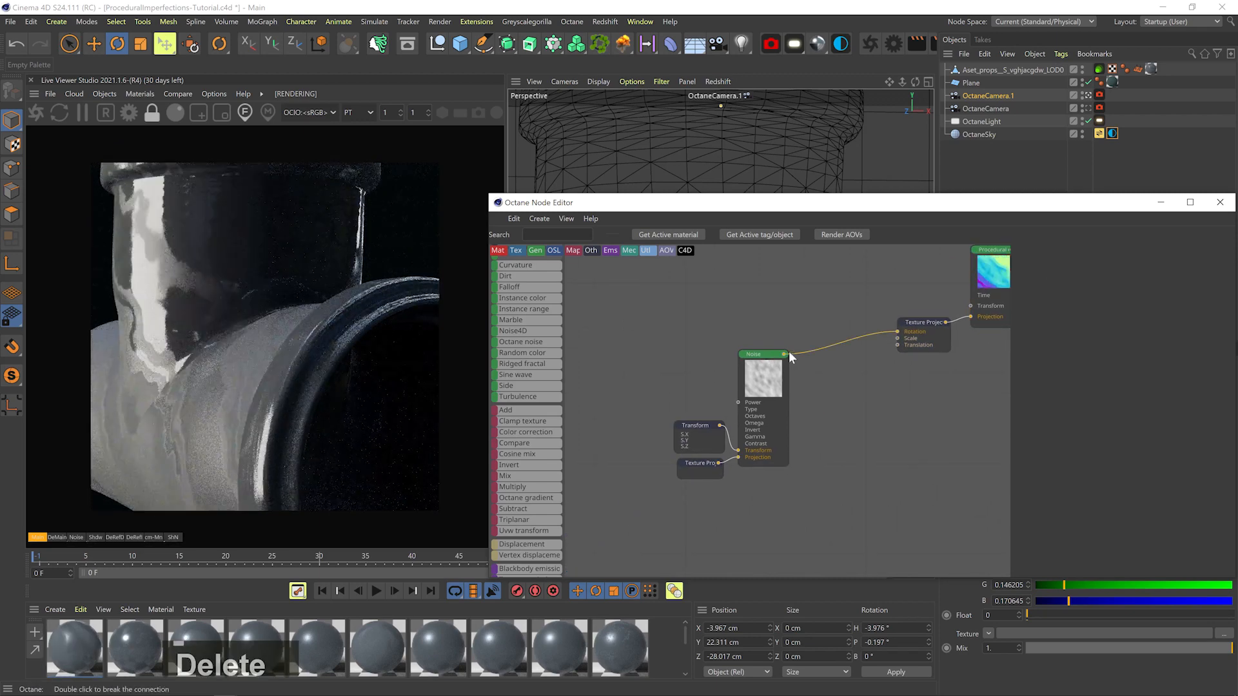
drag(786, 353, 898, 345)
Set S.X of the Noise's Transform to about 0.037 with the aspect ratio locked
middle_drag(868, 353, 815, 383)
click(643, 456)
mouse_move(1159, 381)
mouse_down()
mouse_move(1172, 382)
mouse_move(1147, 383)
mouse_up()
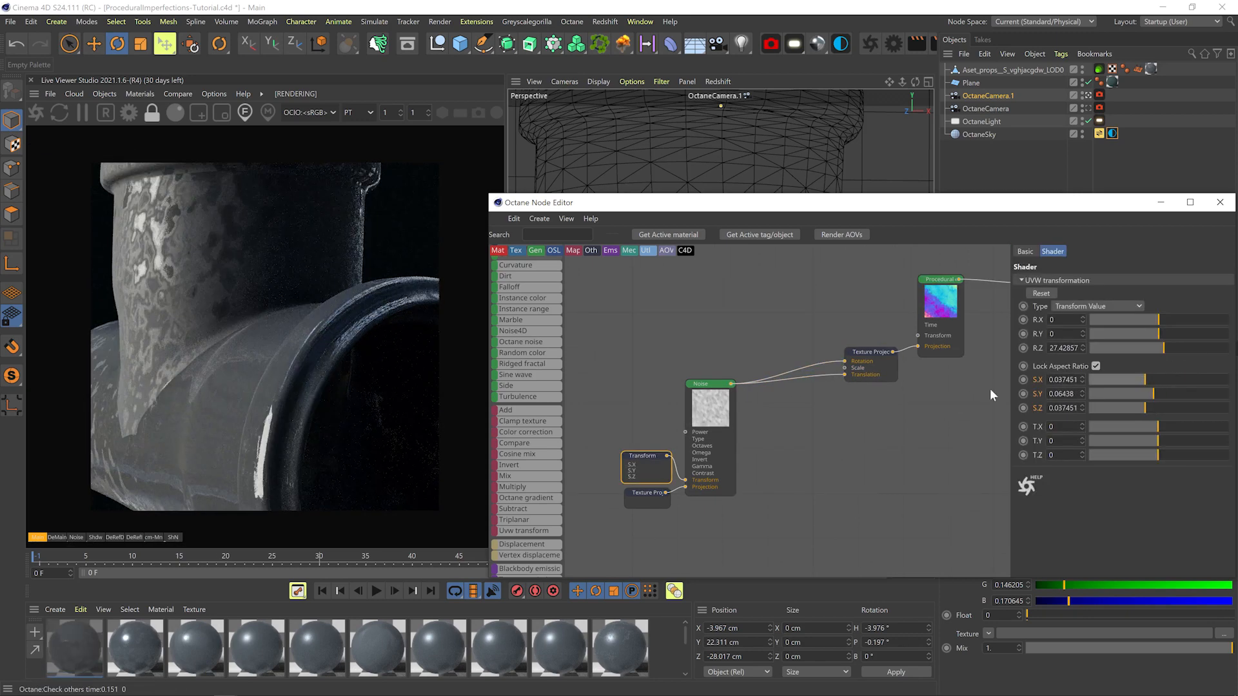
Change the Procedural effects node's pattern type to Neon stripes
middle_drag(989, 388, 836, 427)
click(892, 314)
click(788, 318)
click(1096, 297)
click(1088, 354)
Lighten the Gradient's dark knot at 10.619% to V 84% and its dark knot near the far end to a lighter grey
click(894, 314)
double_click(1095, 413)
drag(1067, 456, 1193, 456)
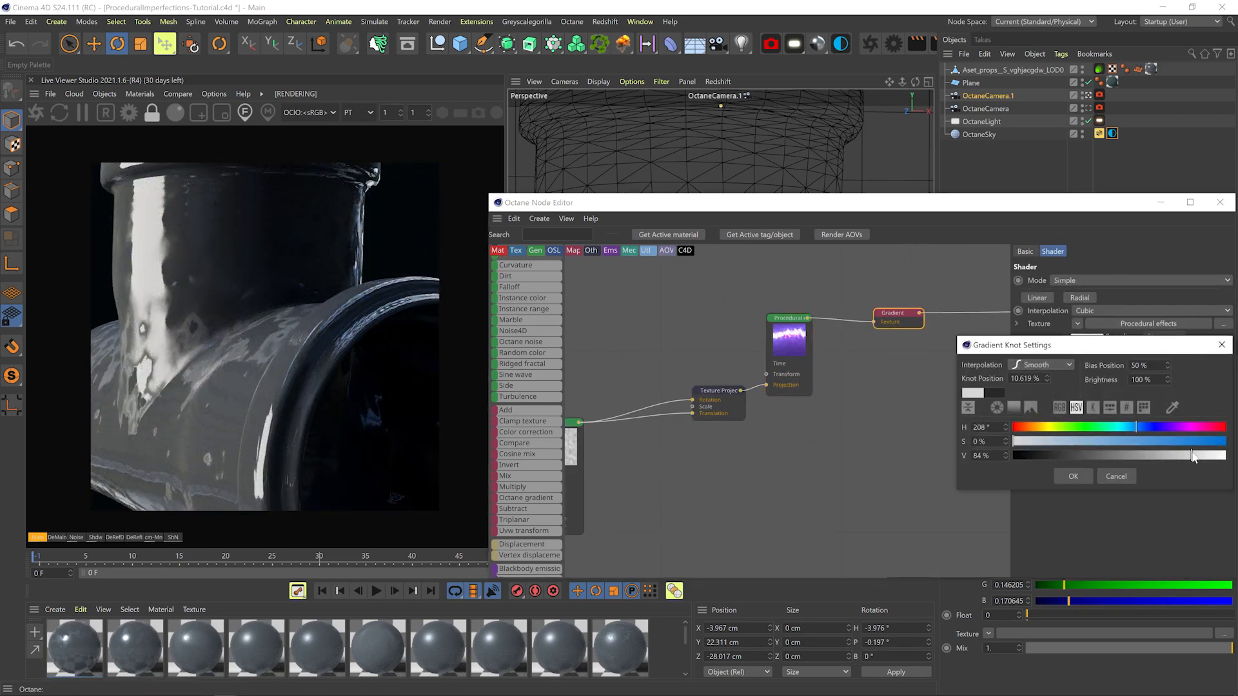
click(1077, 476)
double_click(1201, 412)
drag(1067, 456, 1154, 456)
click(1076, 476)
Set the Texture Projection's Rotating range.x to about 0.045, adjust its Translation range.y, and raise the Procedural effects' Time to about 10.725
click(787, 318)
drag(1134, 311, 1165, 308)
click(717, 391)
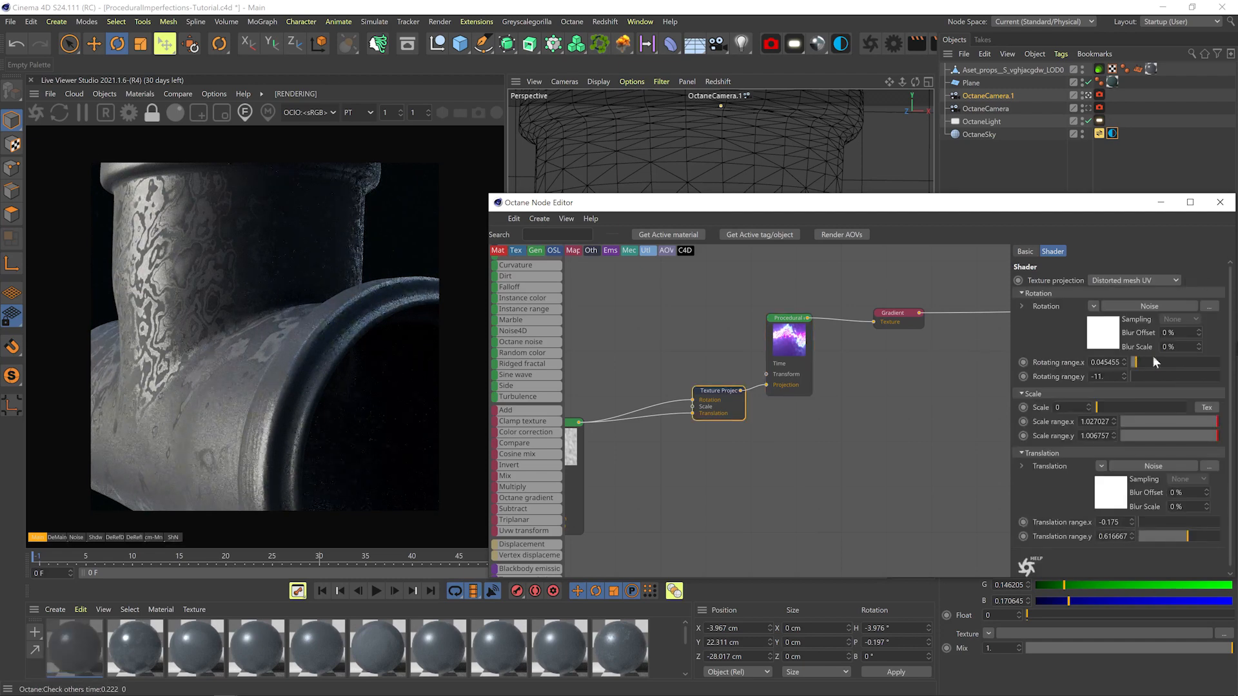
drag(1135, 536, 1154, 534)
click(788, 317)
drag(1166, 312, 1232, 301)
Change the Procedural effects' pattern type to Kaleidoscope while viewing through OctaneCamera, and return to OctaneCamera.1
click(1088, 109)
click(1102, 298)
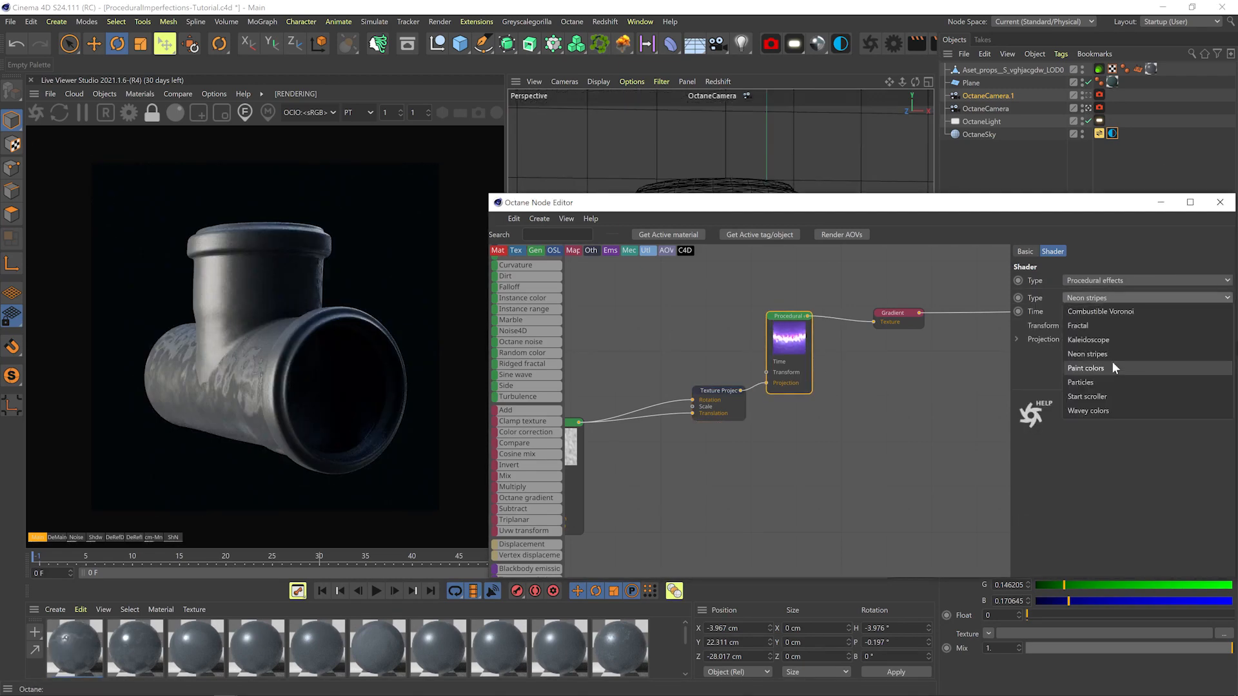
click(1099, 339)
click(1089, 96)
Reduce the scale of the Noise's Transform further and reselect the Procedural effects node
middle_drag(671, 460, 831, 398)
click(640, 434)
drag(1185, 378, 1170, 376)
click(948, 258)
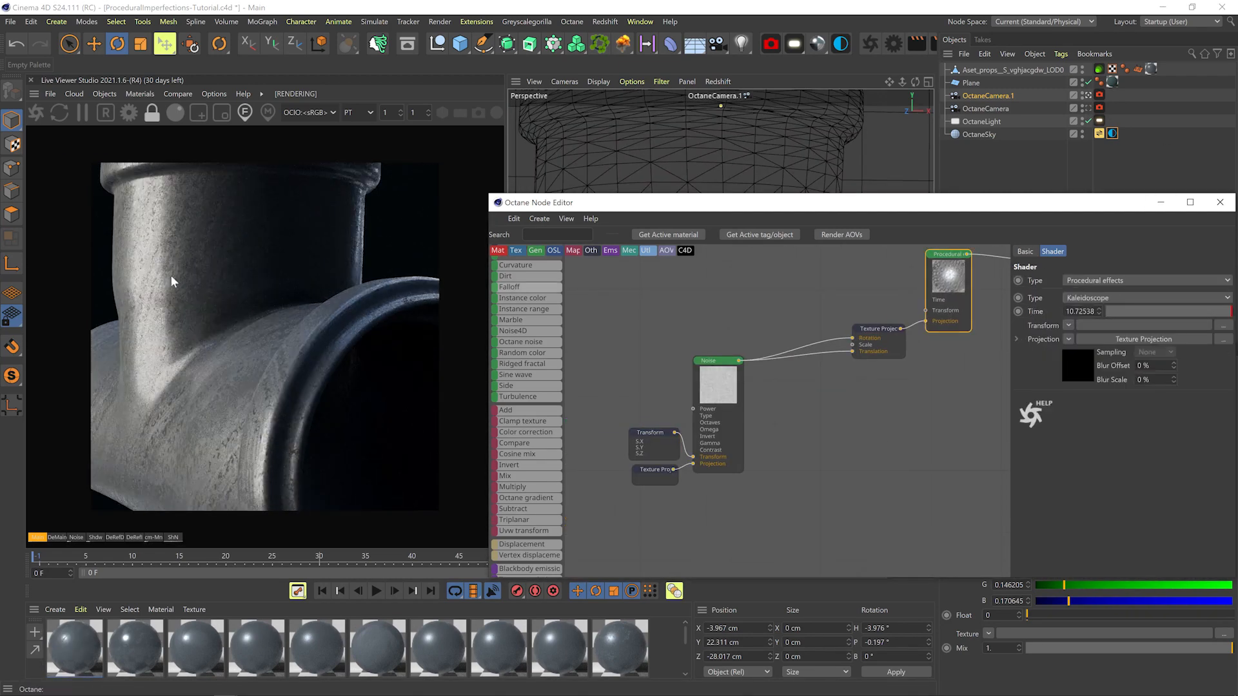
Switch the Procedural effects' pattern type and set the Texture Projection's Rotating range.x to about 0.788 and Translation range.x to 0.3
click(1095, 298)
click(1114, 411)
click(878, 329)
drag(1155, 534, 1138, 532)
drag(1138, 362, 1170, 361)
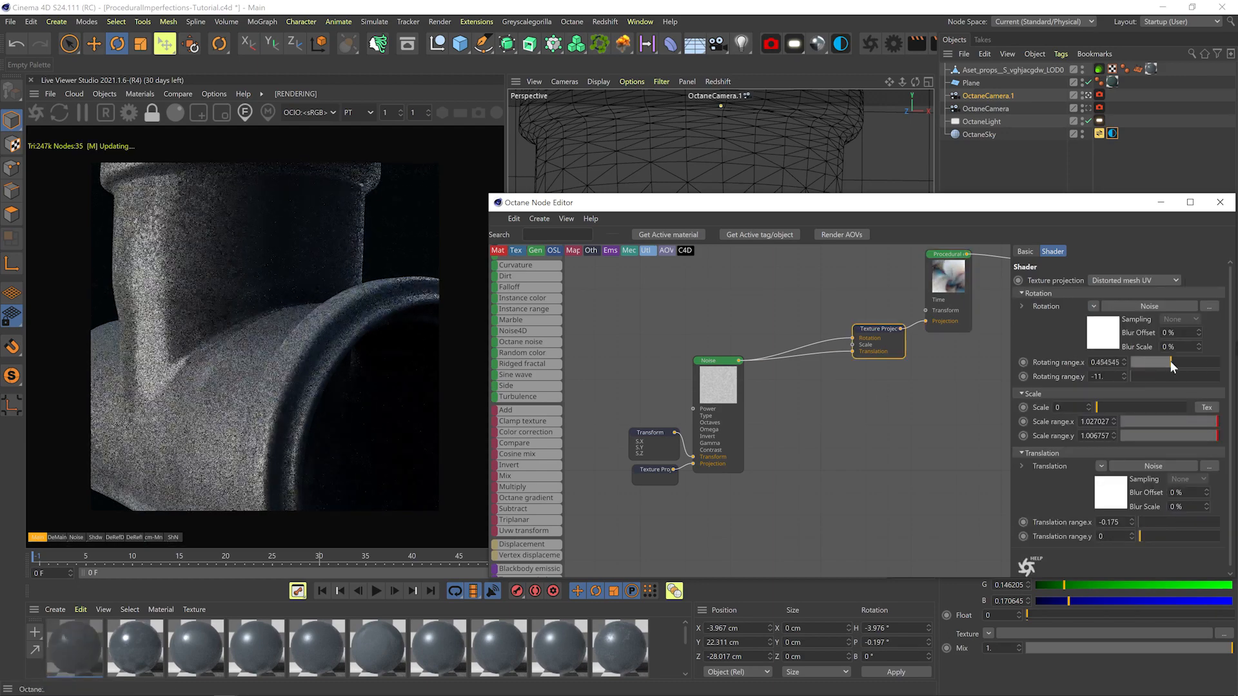
drag(1138, 522, 1161, 520)
Adjust the scale of the Noise's Transform, then set the Procedural effects to Combustible Voronoi with Time at about -5.544
click(650, 433)
drag(1168, 380, 1158, 382)
click(948, 256)
drag(1165, 310, 1127, 307)
click(1119, 298)
click(1089, 334)
click(1152, 296)
click(1145, 311)
Preview the Procedural effects texture in solo mode and return to the full material render
key(d)
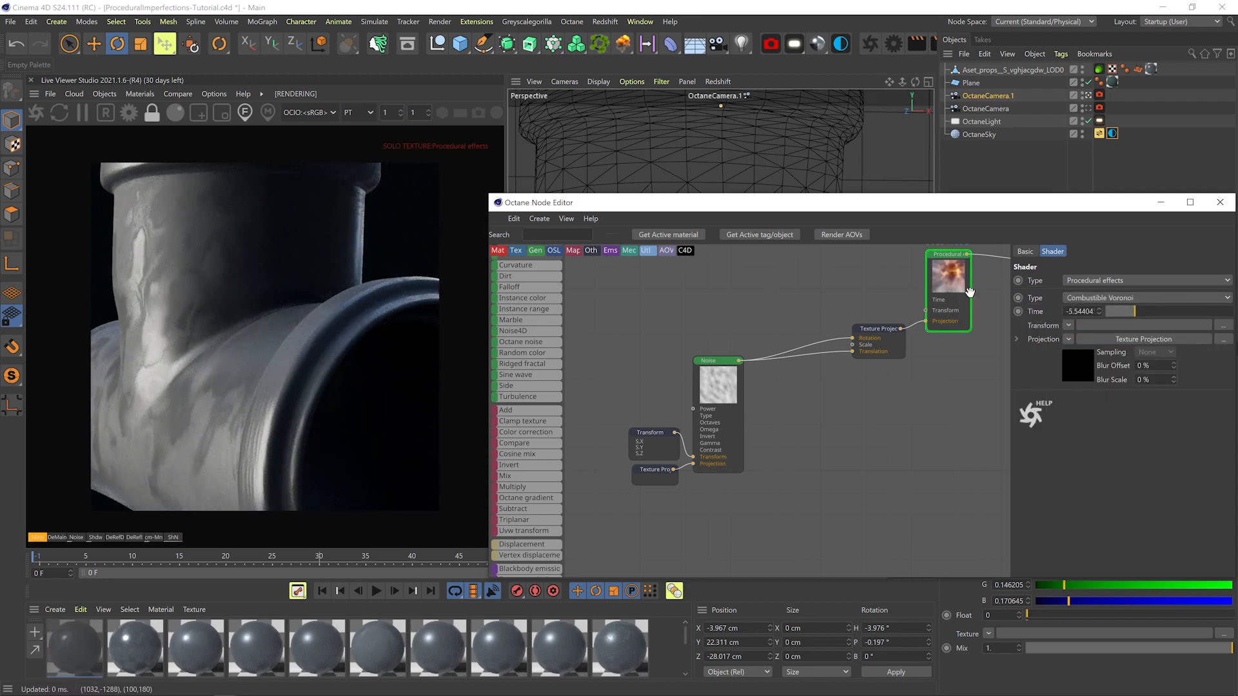
right_click(953, 291)
click(983, 301)
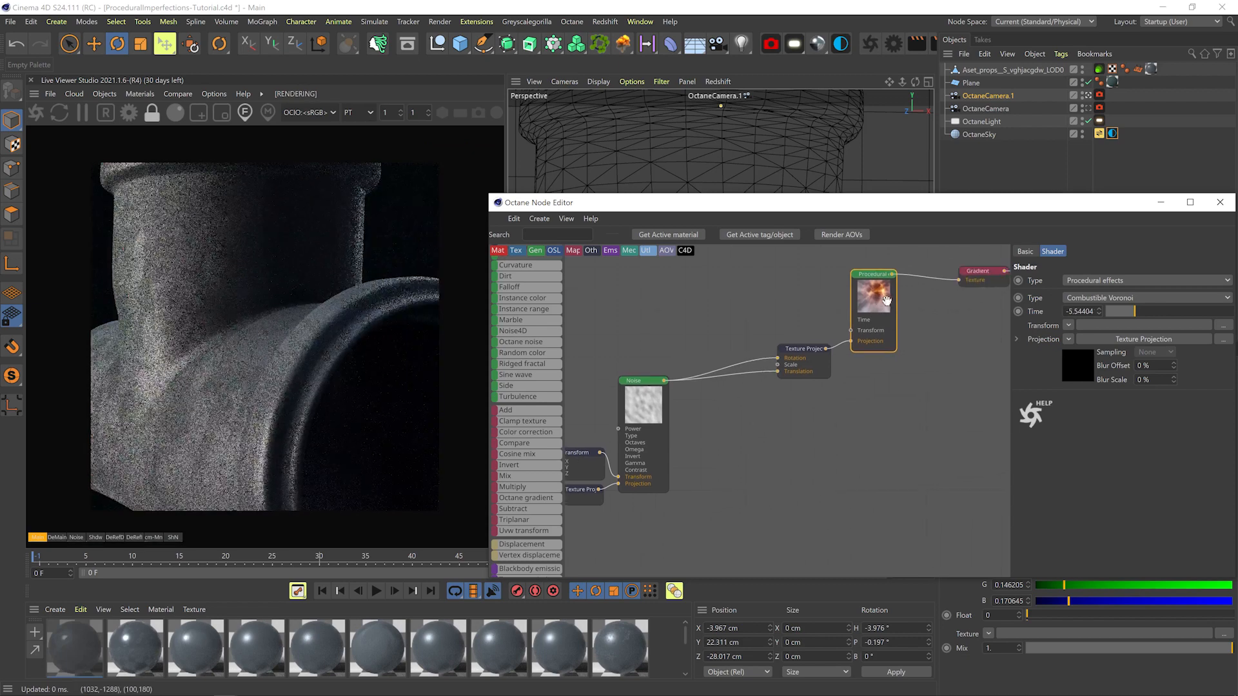
Try the Voronoi smooth contours type with Frequency about 53.9, Time about -0.36 and Glossy enabled
click(1083, 282)
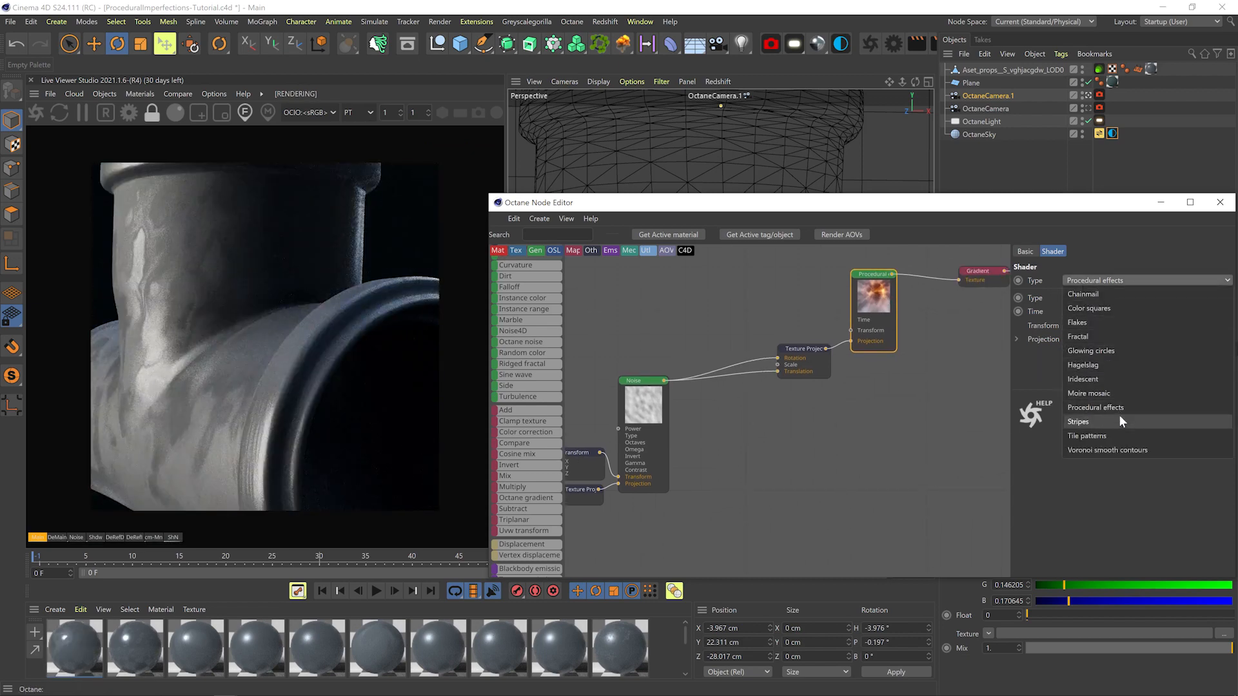
click(1107, 450)
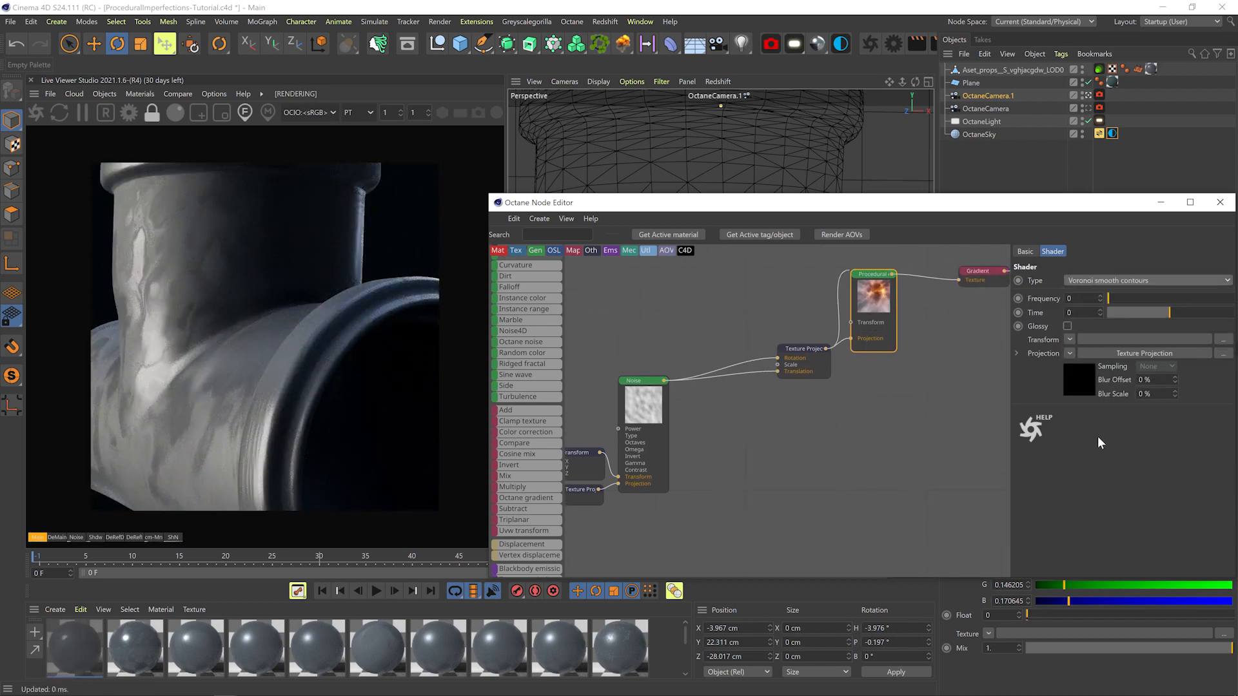
drag(1135, 295, 1173, 297)
click(1068, 326)
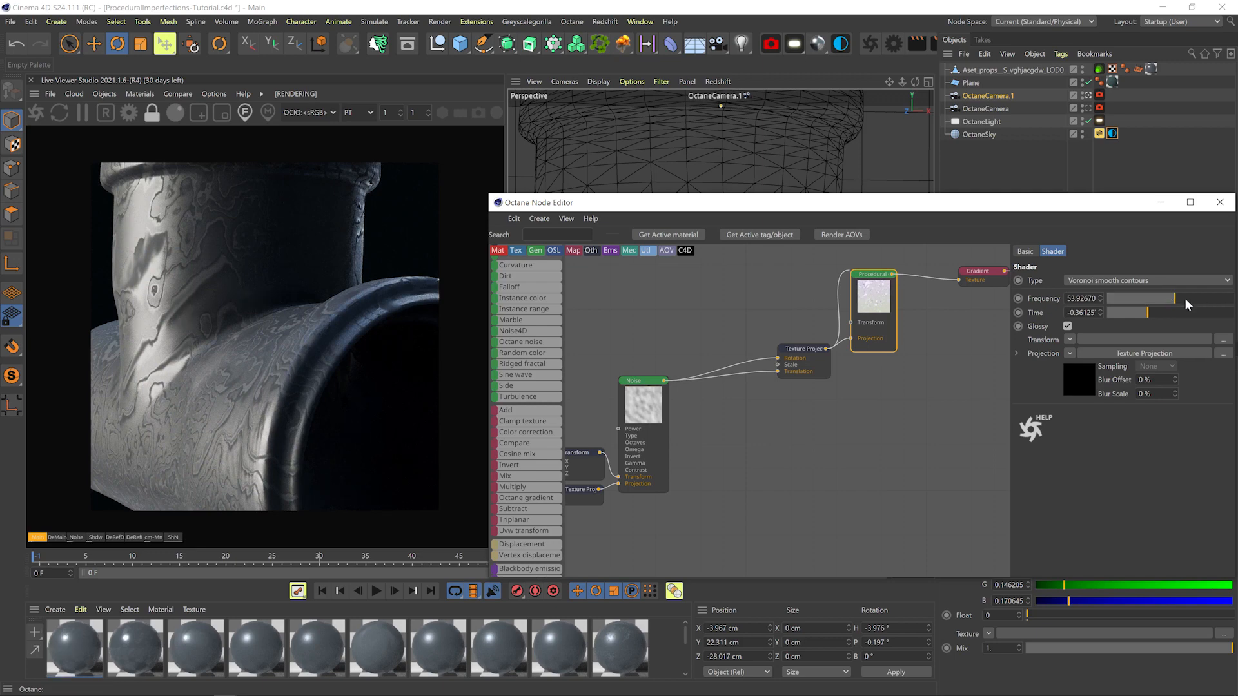
Change the procedural node's type to Flakes with size 1 and size variance 0.25, and move the Noise group closer to the Texture Projection
click(1166, 281)
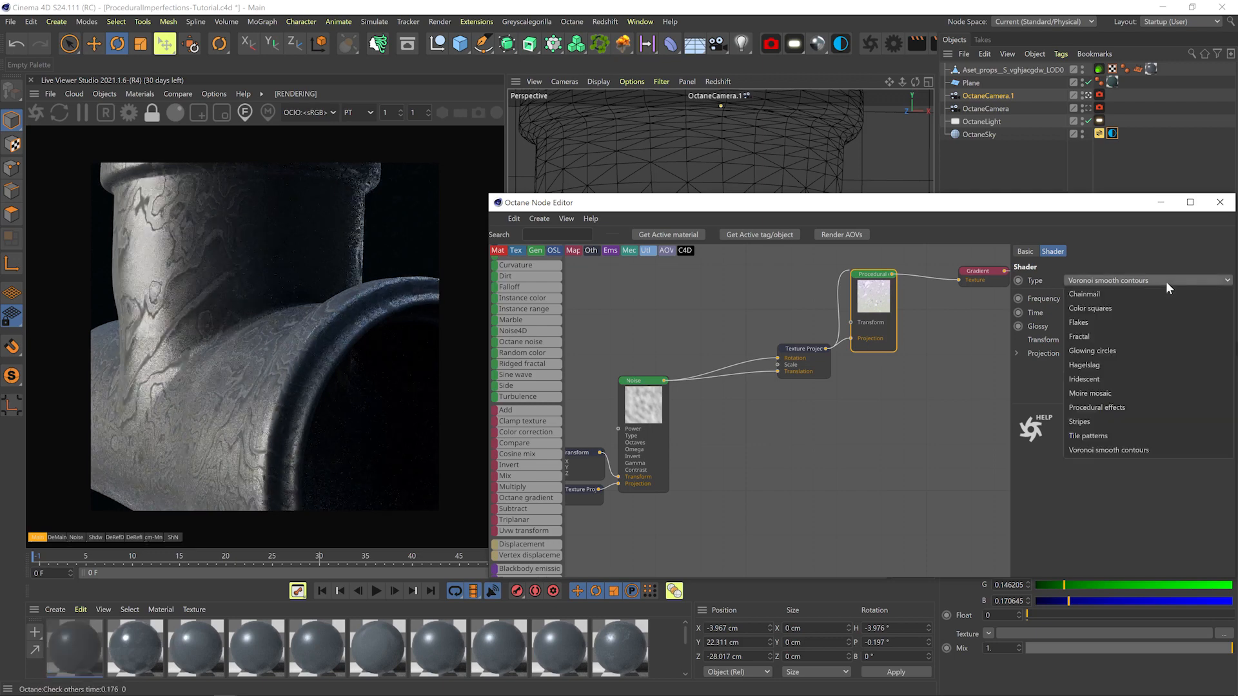
click(1117, 324)
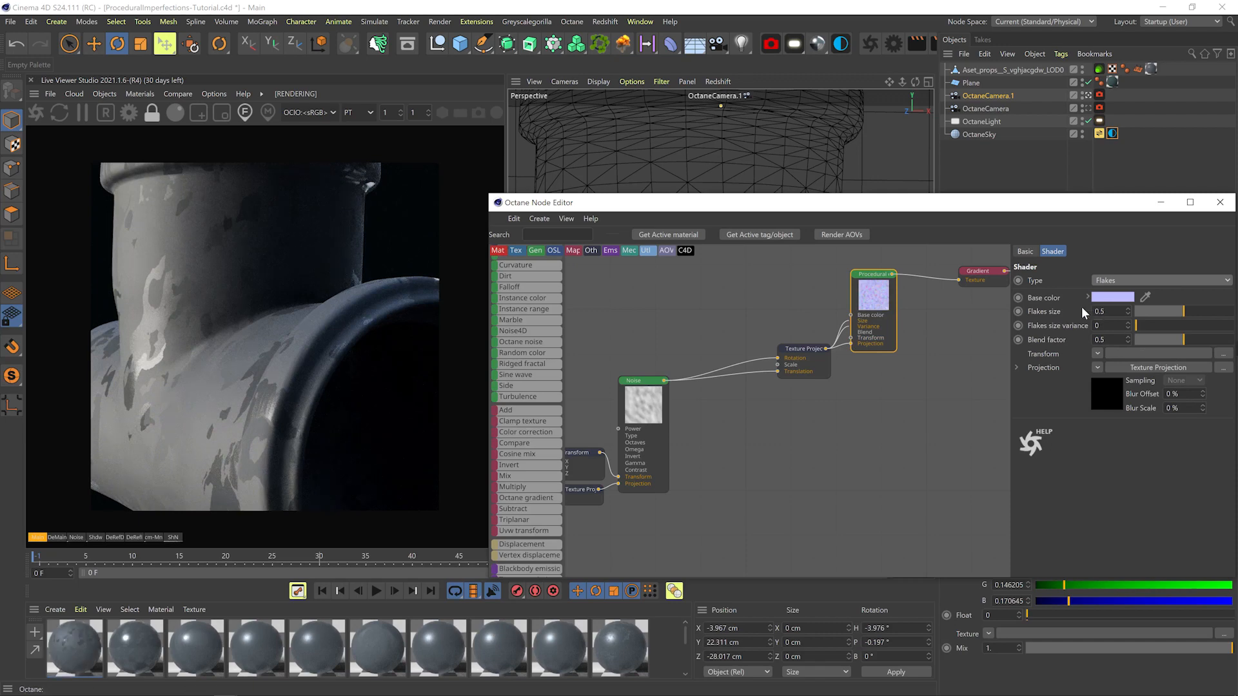
click(1160, 327)
drag(1184, 312, 1233, 302)
scroll(838, 377, down, 1)
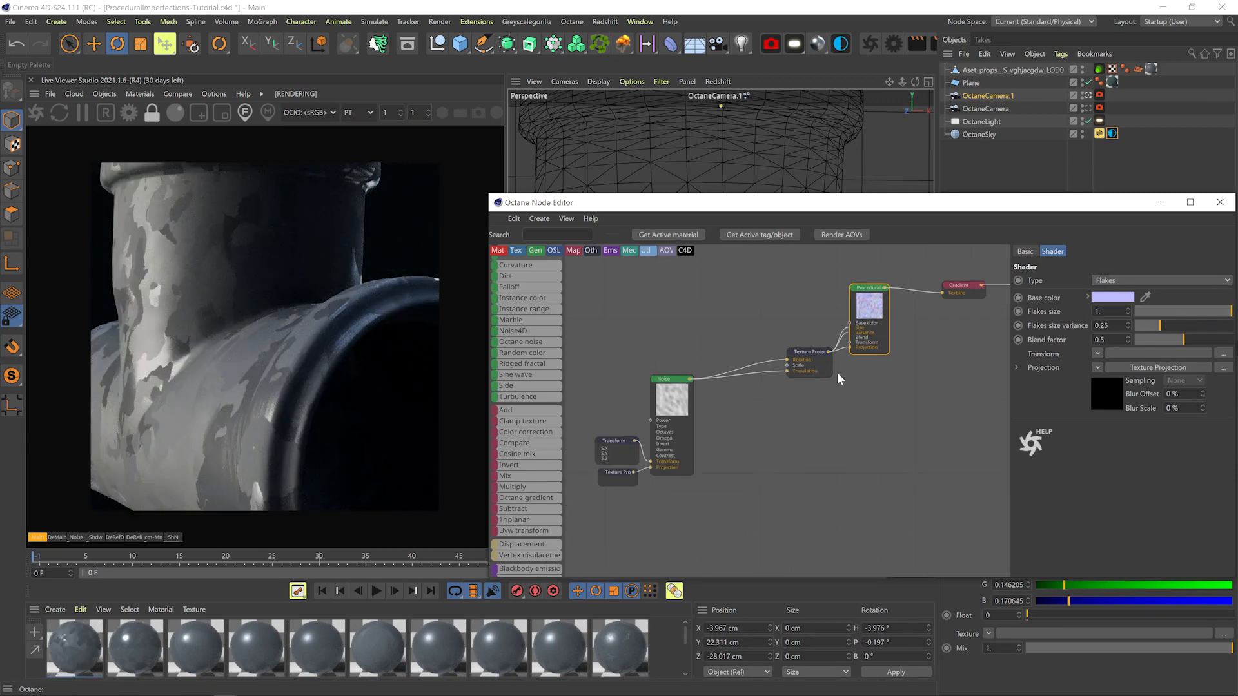
drag(678, 478, 677, 477)
drag(672, 396, 734, 384)
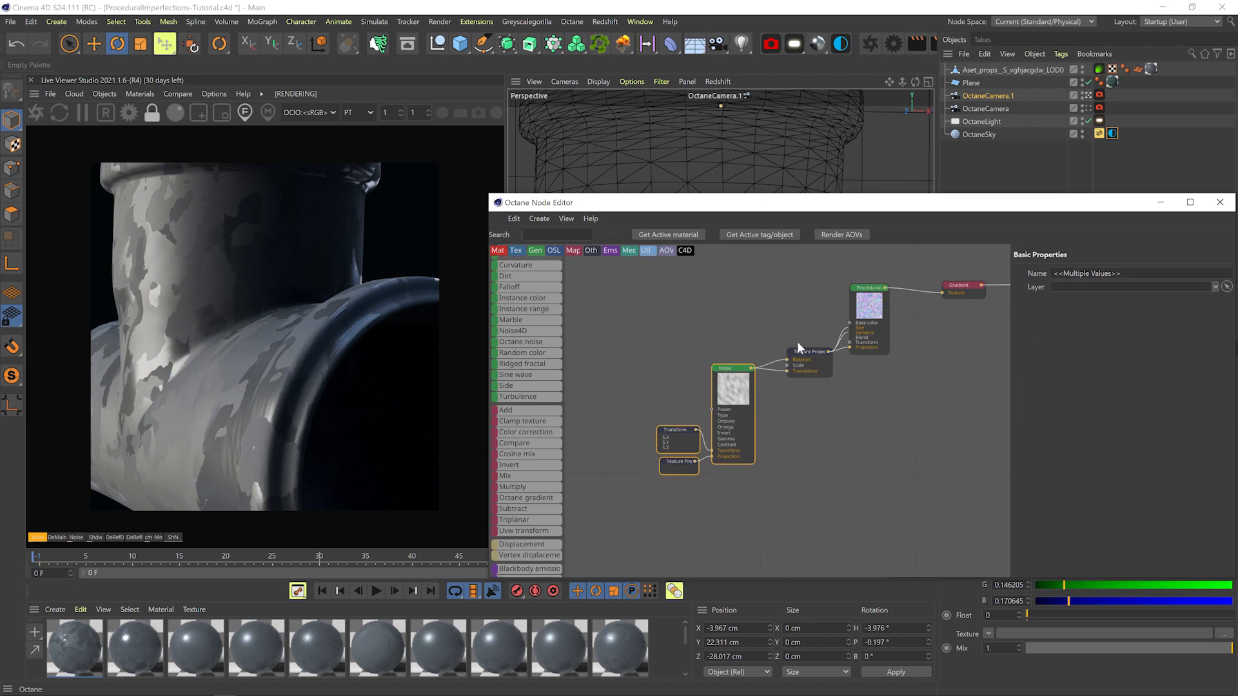
View the pipe through OctaneCamera and duplicate the current flakes material
click(1086, 108)
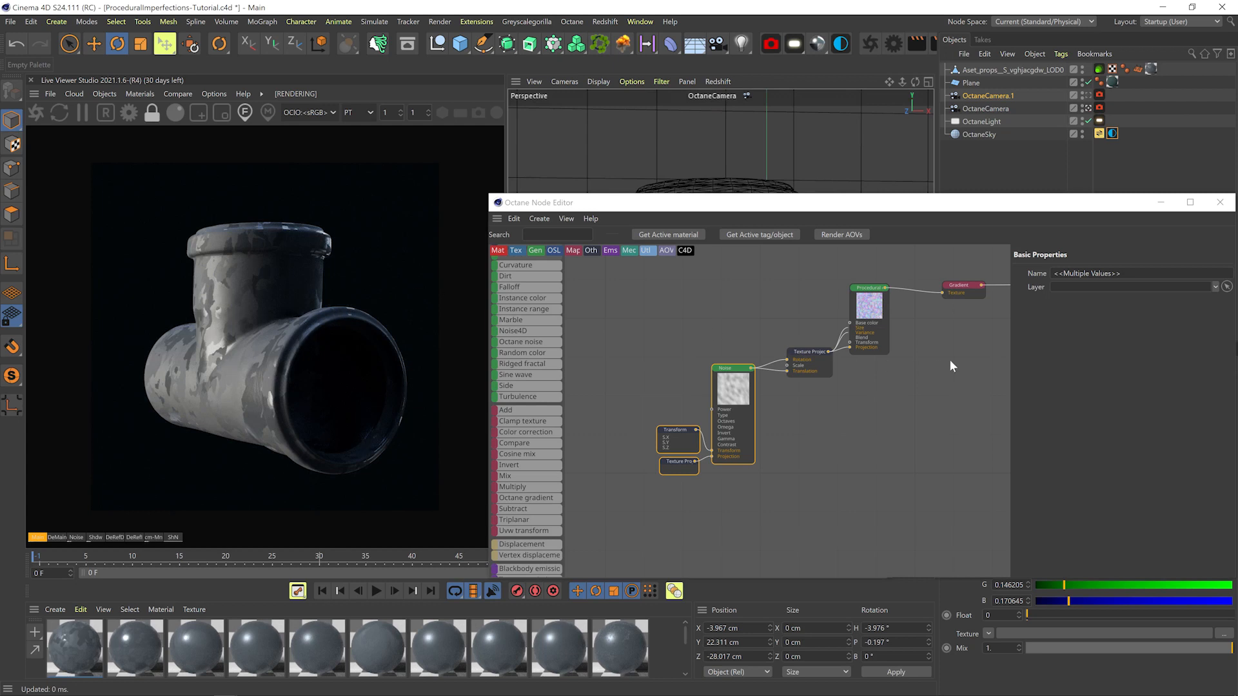
middle_drag(953, 367, 902, 402)
ctrl+alt+drag(72, 632, 84, 649)
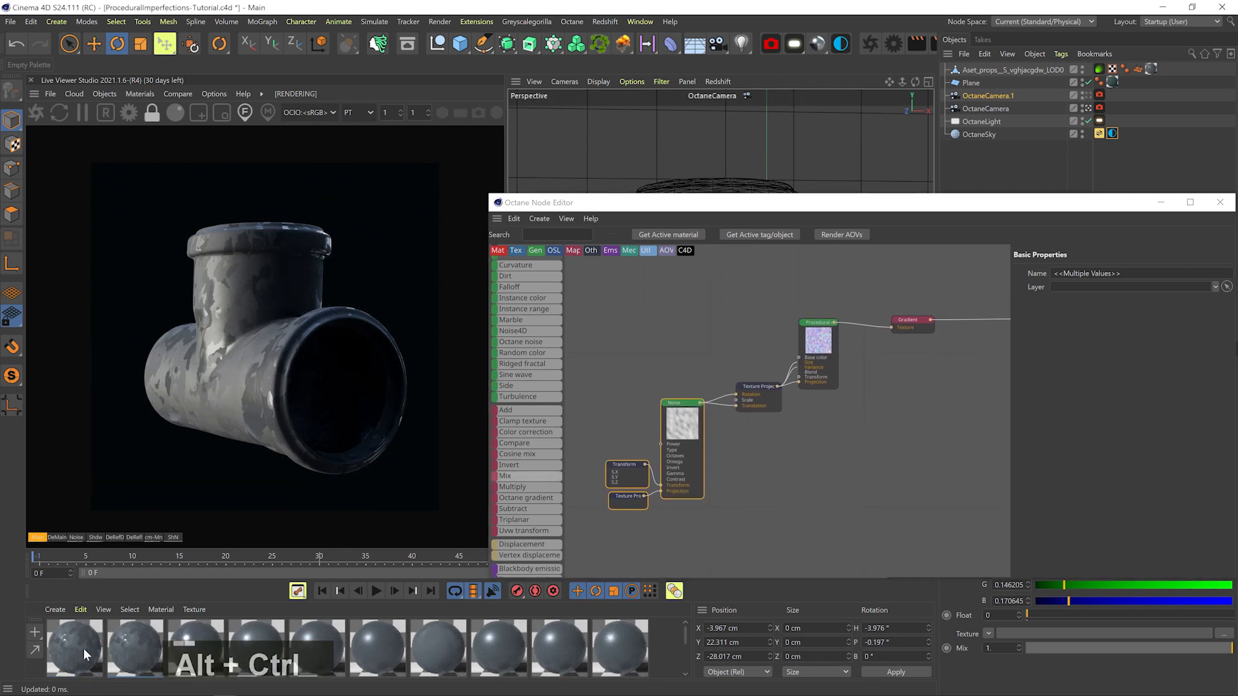
Add the BGnoise OSL texture beside the procedural node, connect it to the Gradient's Texture input, and solo it
scroll(533, 446, down, 5)
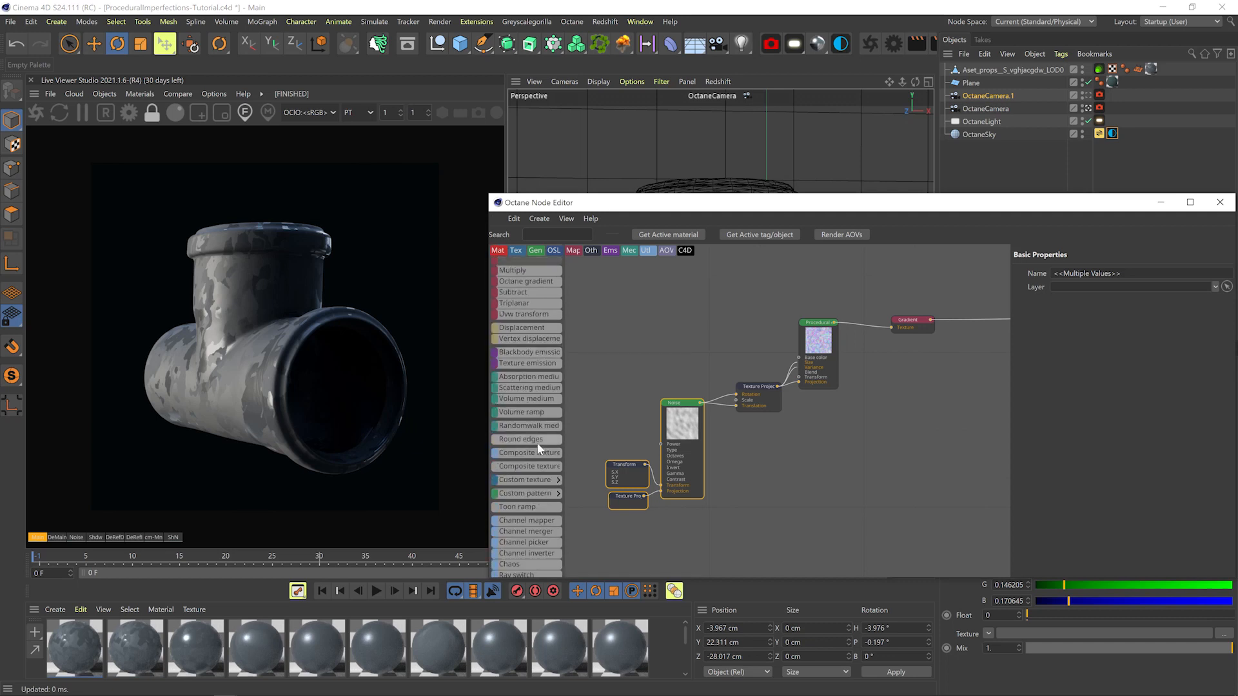
scroll(541, 440, down, 2)
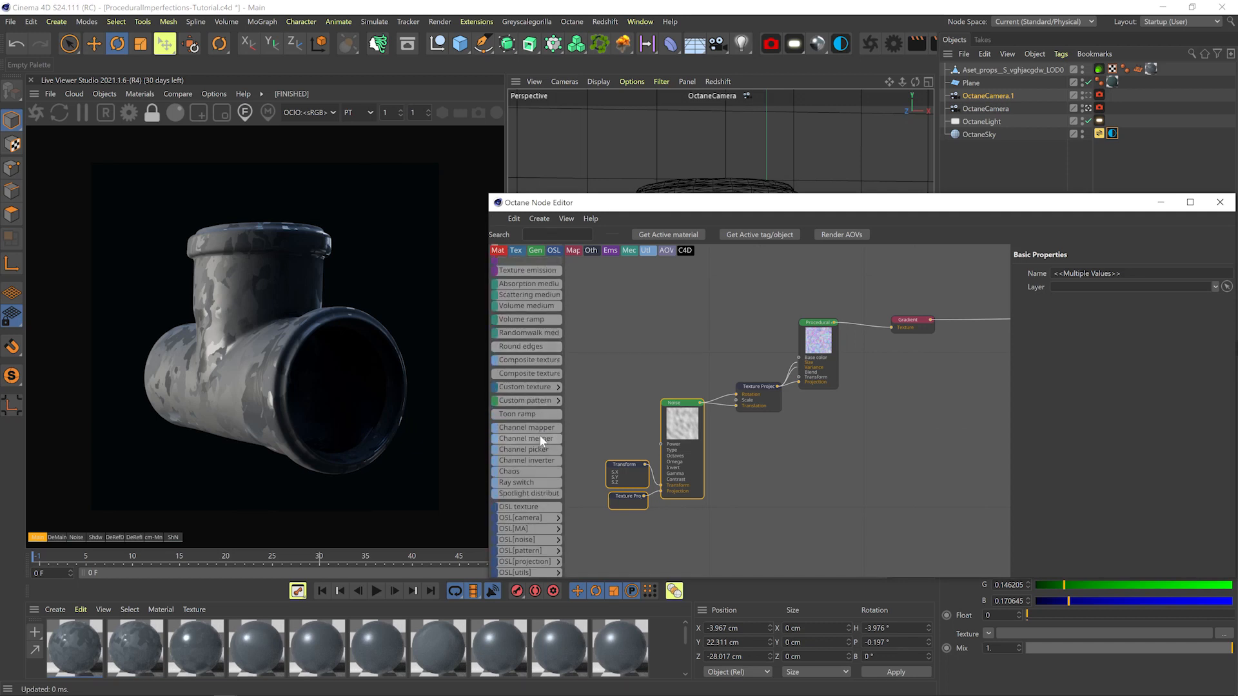
scroll(540, 407, down, 3)
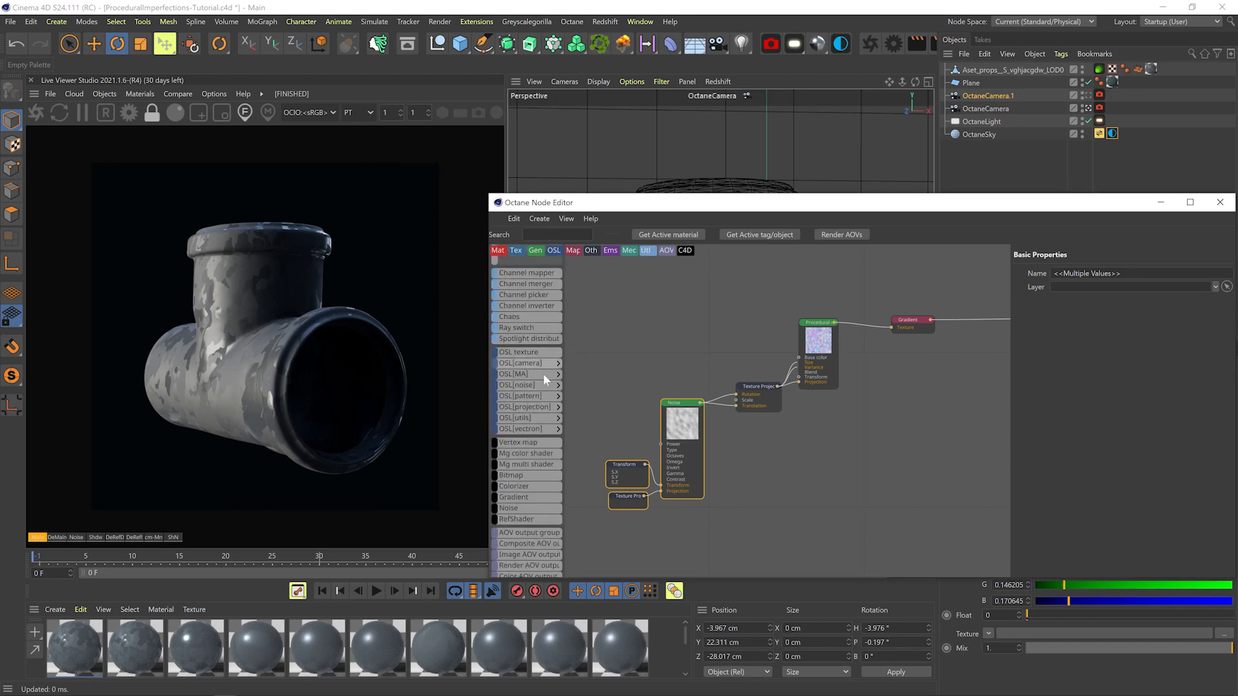
click(535, 385)
drag(839, 384, 875, 357)
right_click(864, 347)
click(875, 354)
Set the OSL texture's NoiseType to voronoi and its rep to 10
click(1134, 419)
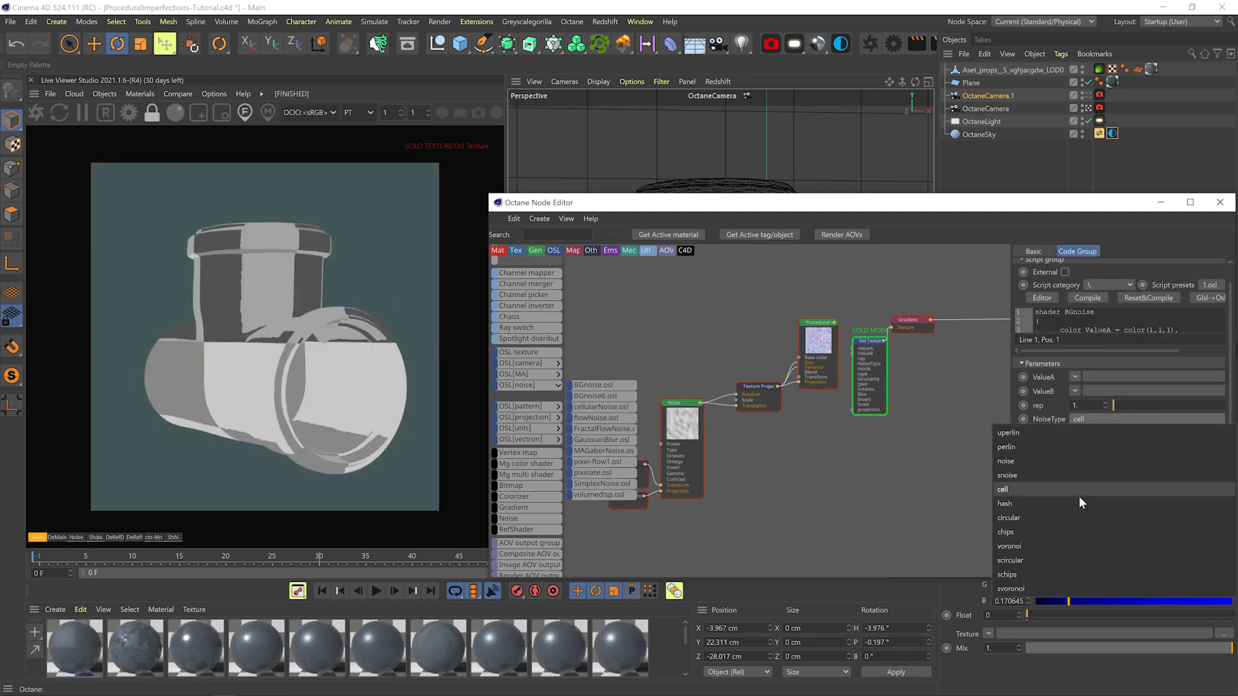
click(1052, 544)
scroll(581, 390, up, 3)
scroll(532, 405, up, 5)
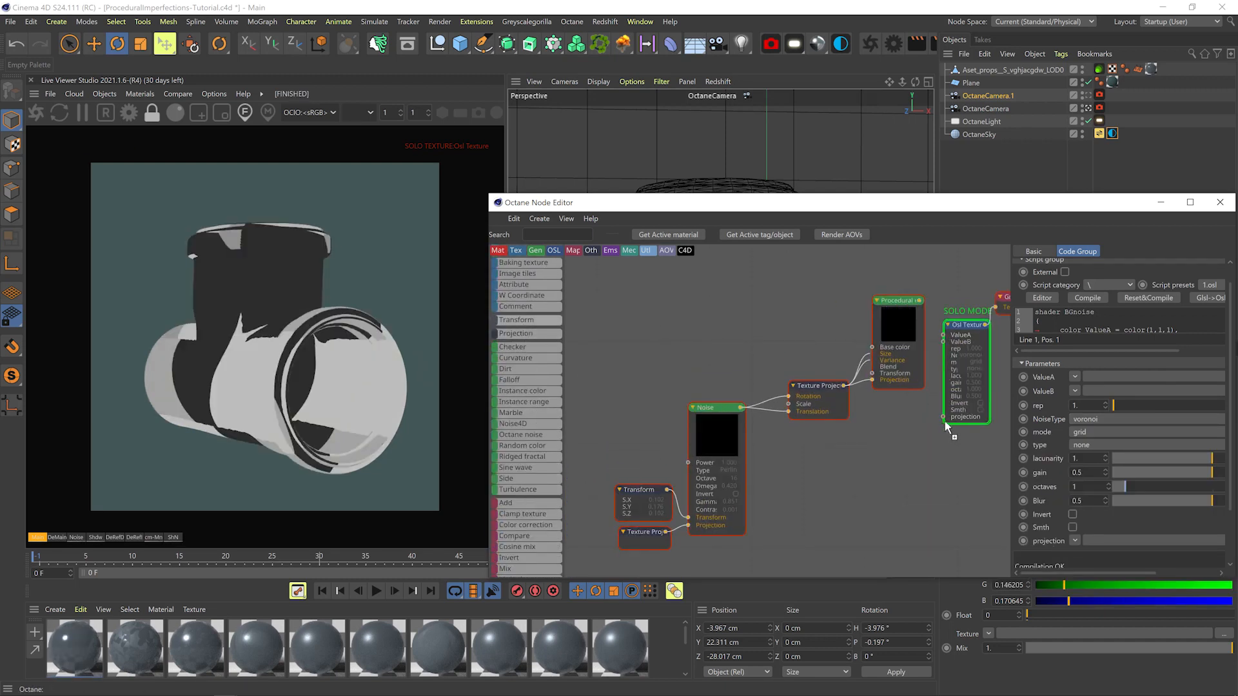
text(4)
key(Return)
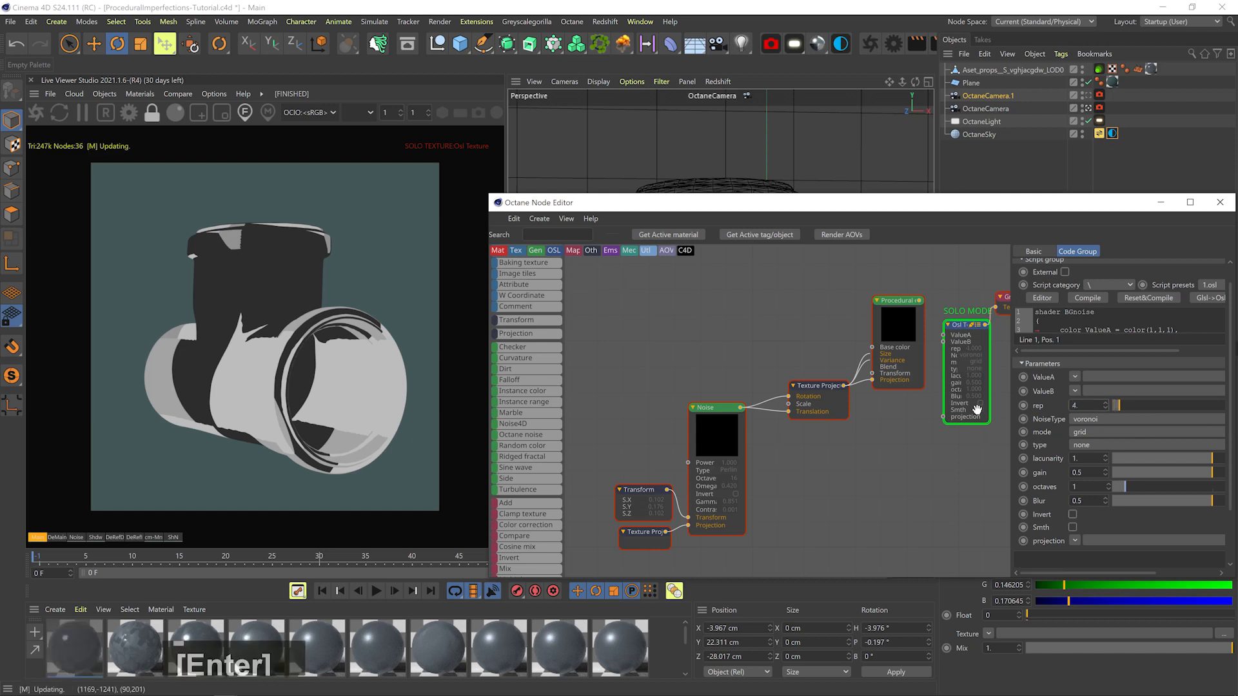
text(6)
key(Return)
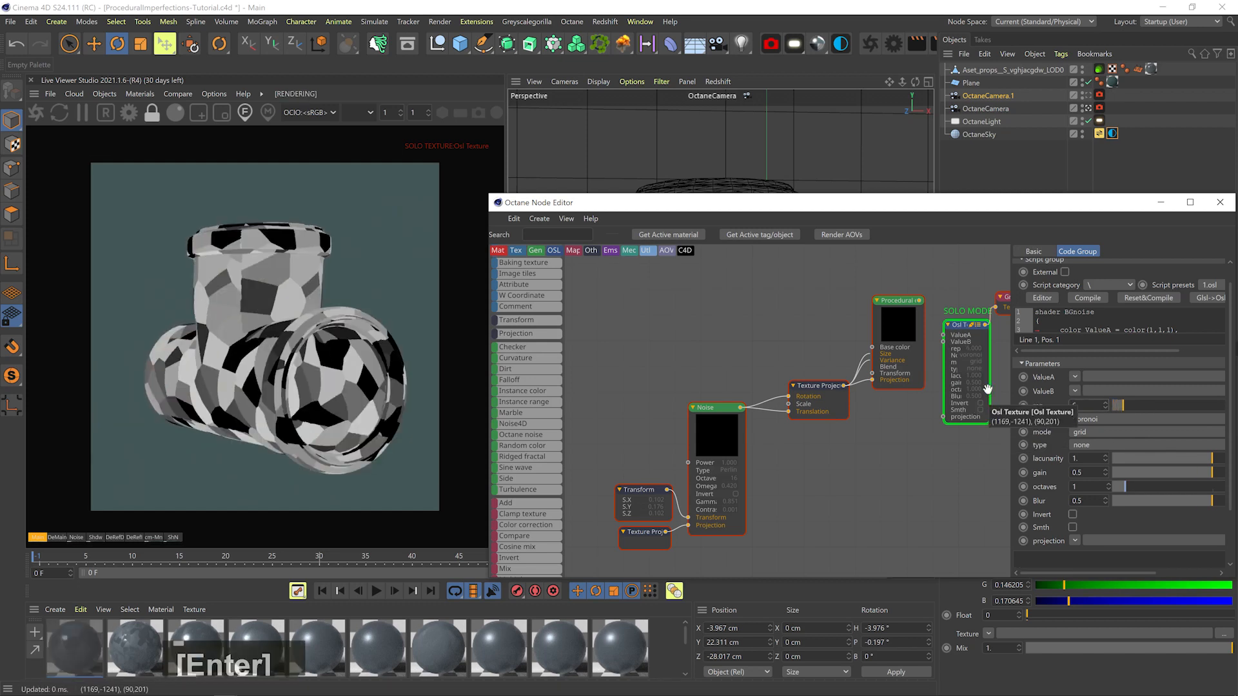
text(10)
key(Return)
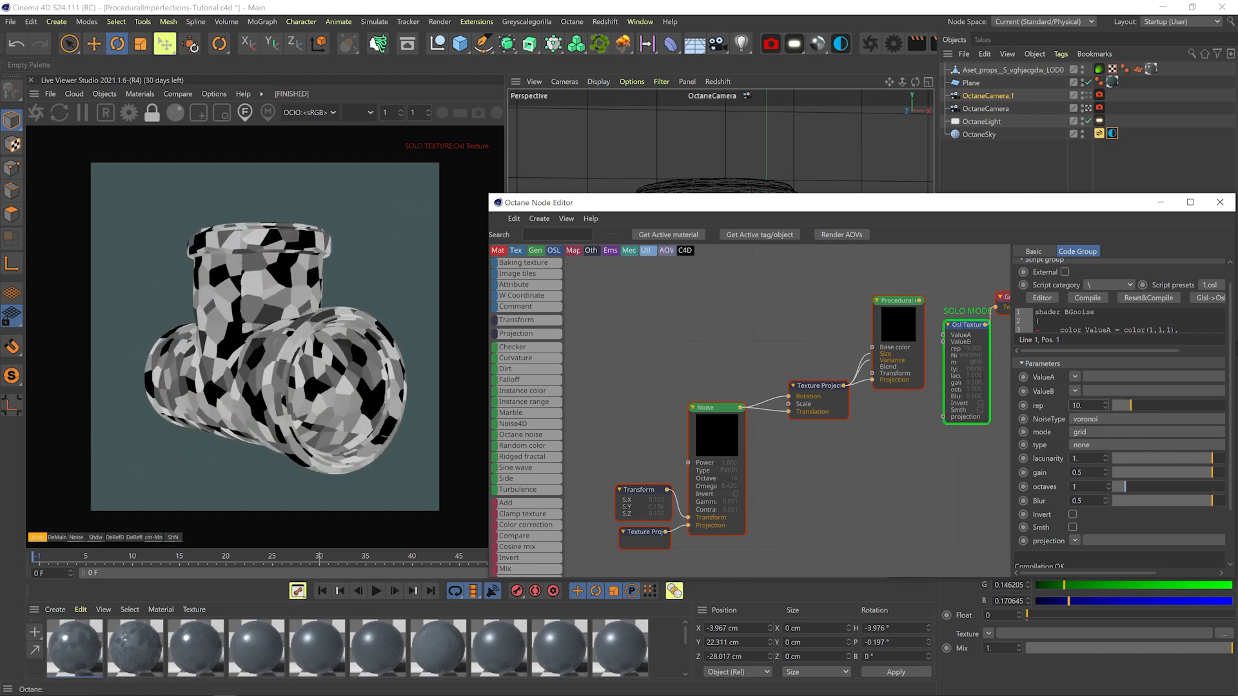
Set the OSL voronoi texture's octaves to 2 and lower its gain to 0
drag(1145, 481, 1202, 470)
key(ctrl+z)
click(1082, 472)
key(shift+Down)
key(Down)
key(shift+Down)
key(shift+Down)
key(shift+Down)
key(shift+Down)
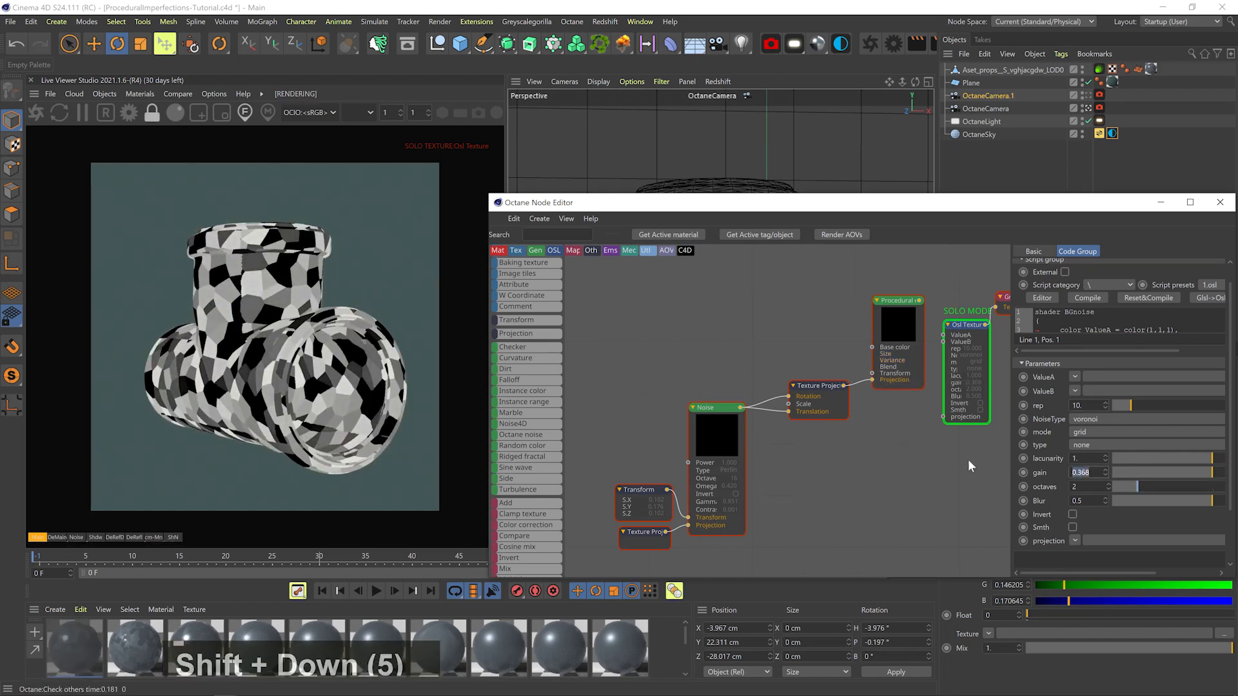
key(Return)
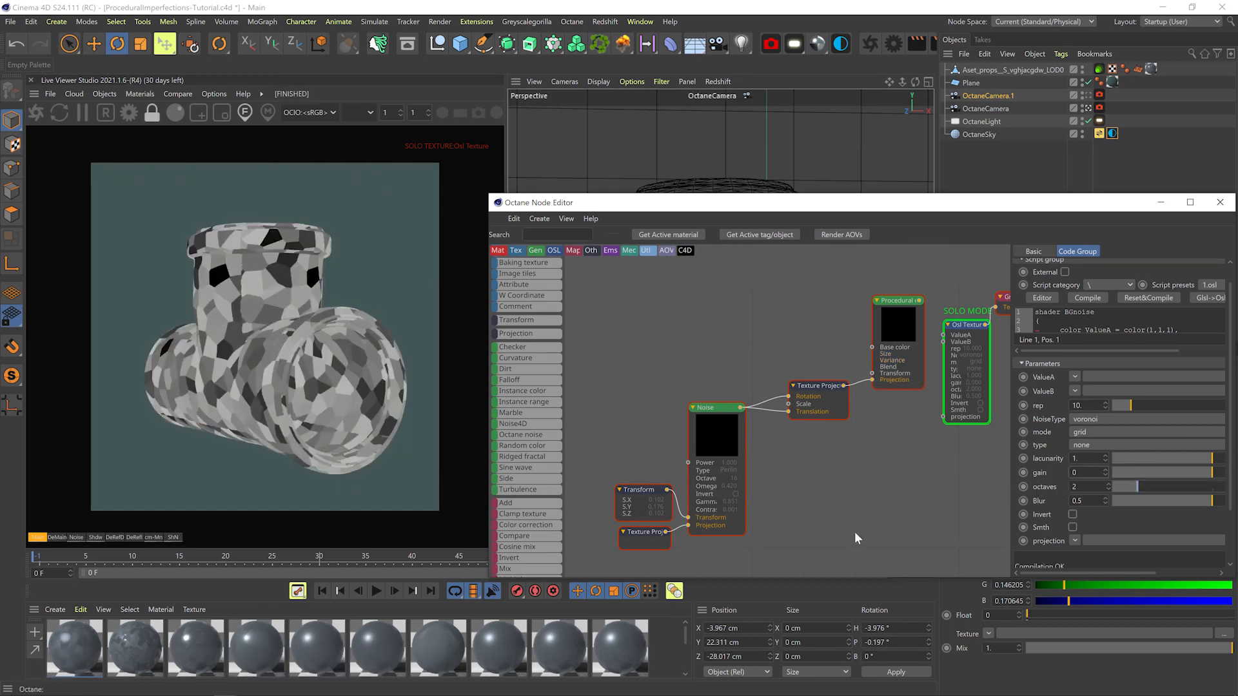
middle_drag(808, 463, 766, 432)
scroll(529, 488, down, 12)
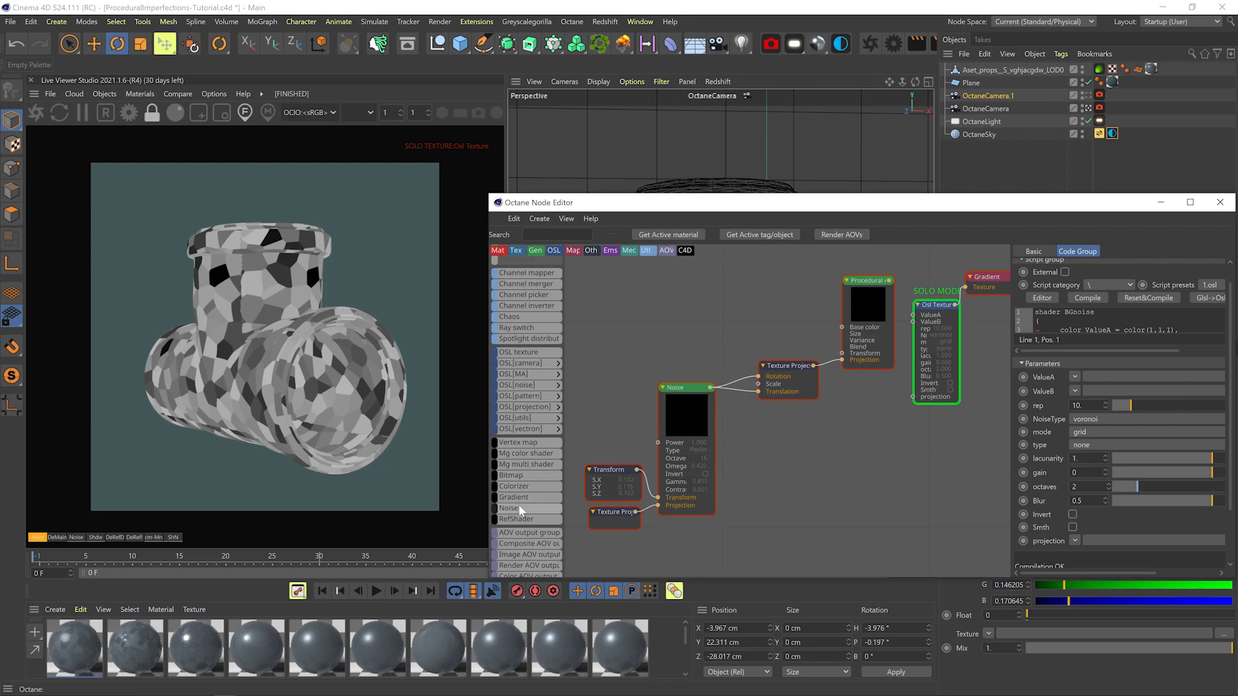
drag(771, 467, 772, 469)
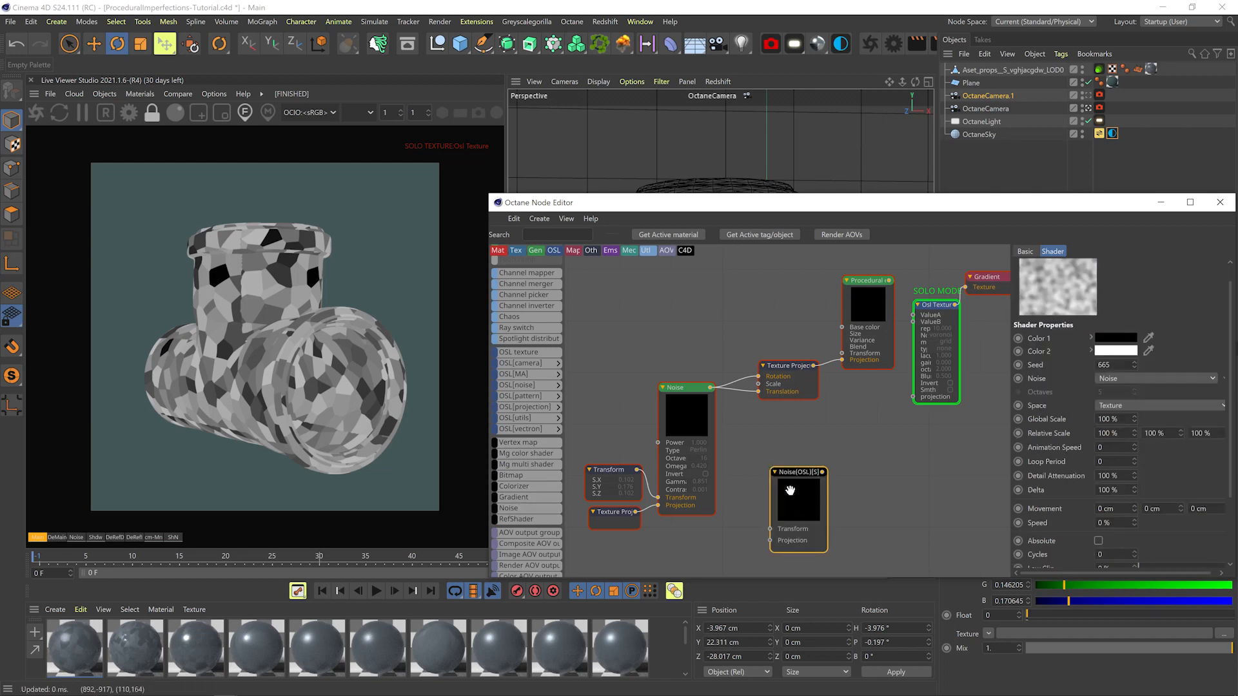
click(1149, 379)
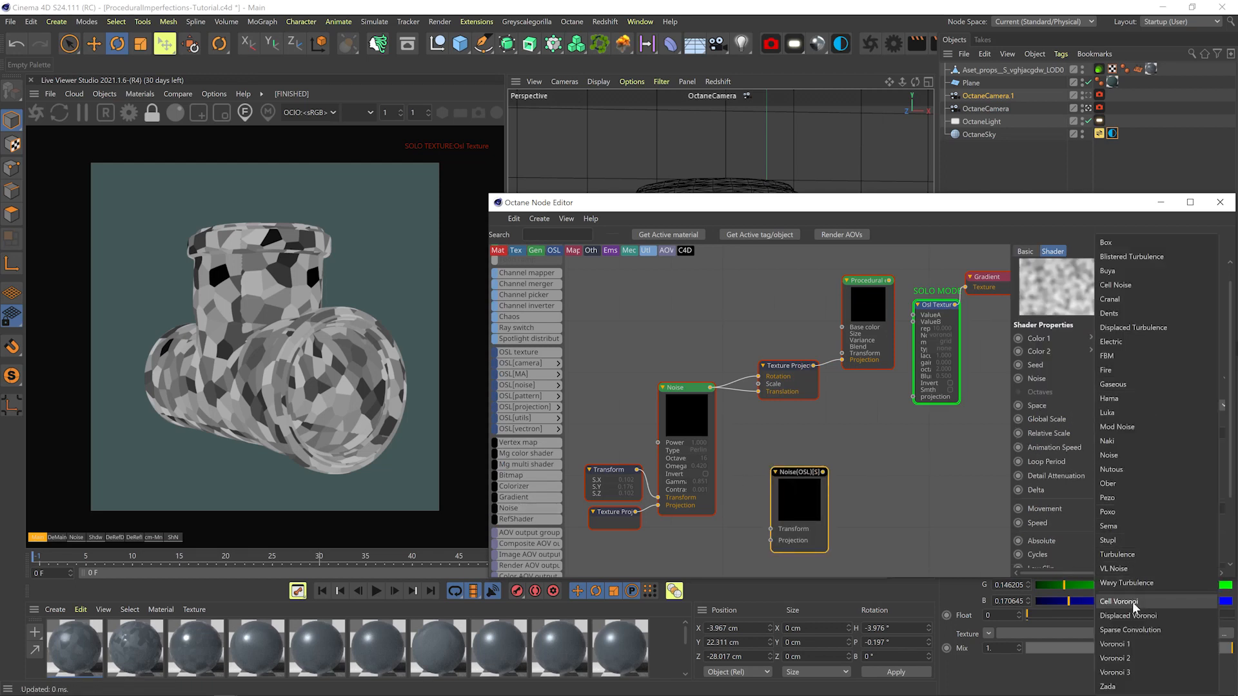
click(746, 528)
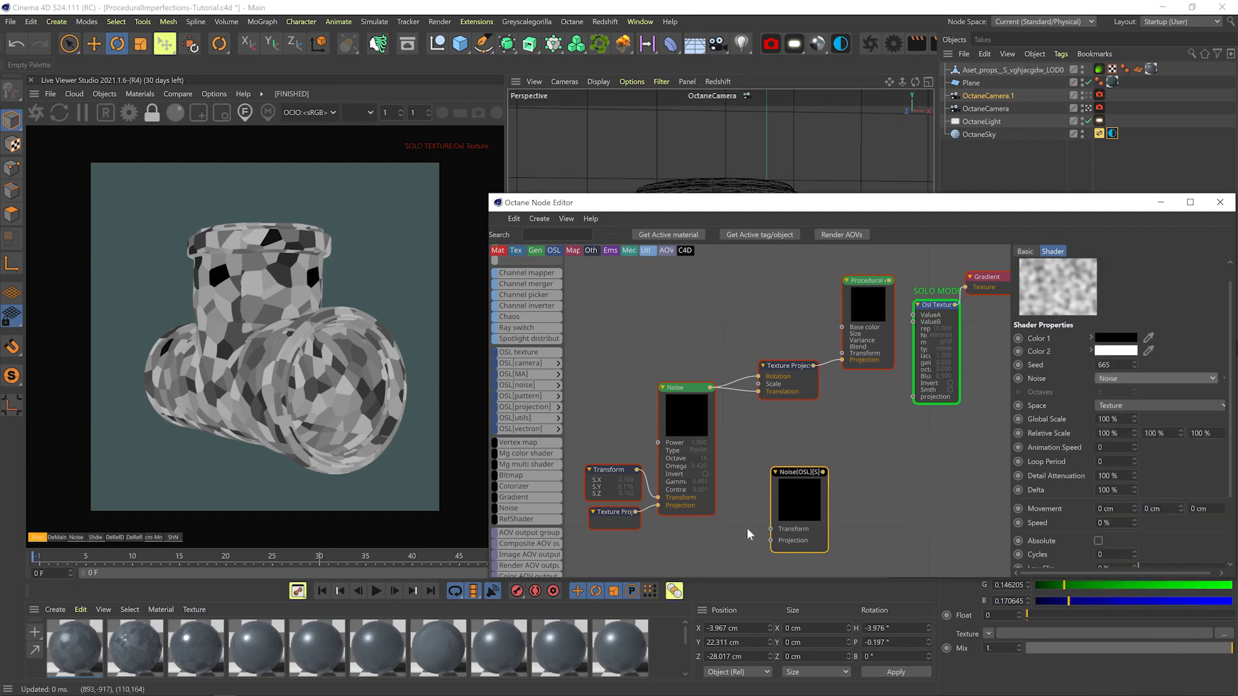
drag(788, 386, 779, 399)
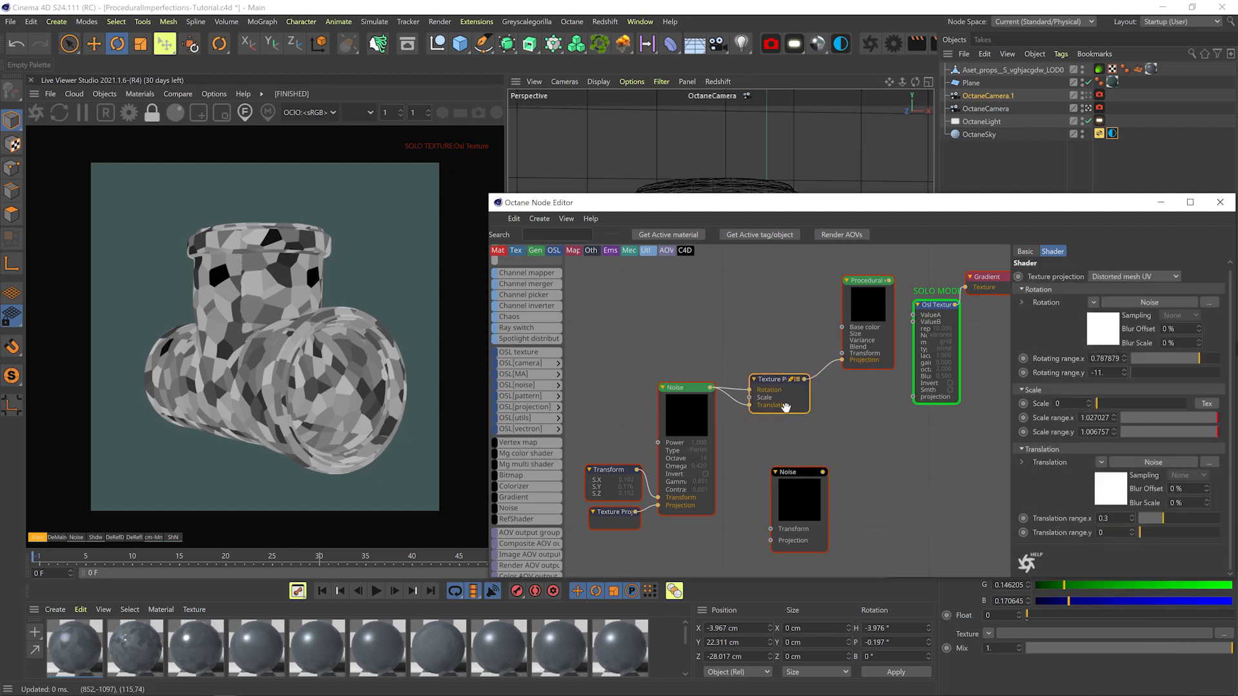
click(789, 520)
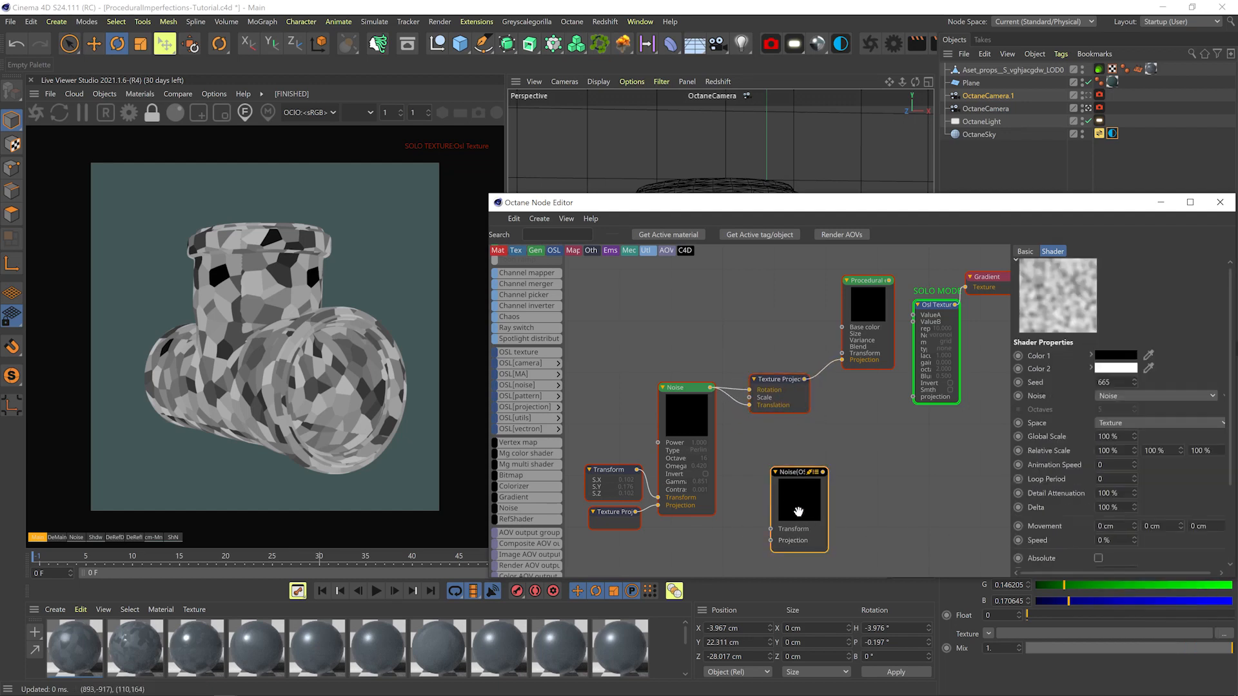
key(Delete)
Connect the Texture Projection to the OSL texture's projection input and delete the Procedural node
drag(867, 281, 786, 263)
drag(909, 408, 913, 398)
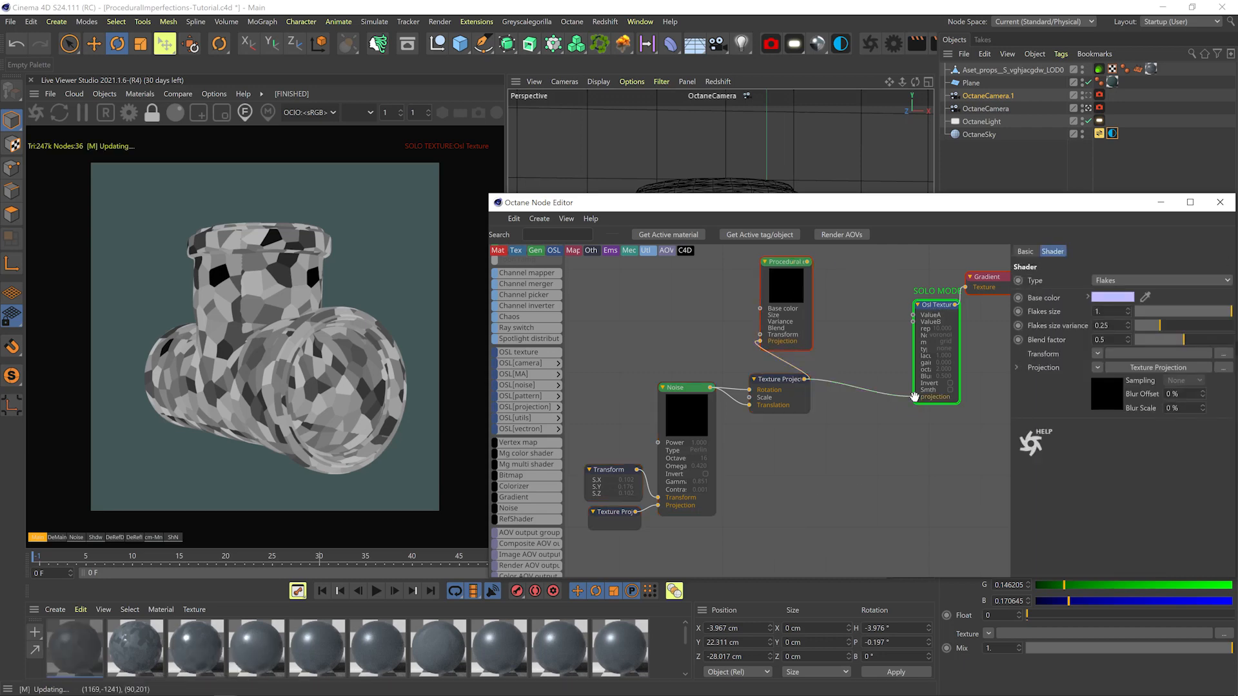
key(Delete)
Set the Texture Projection's Rotating range.x to about 0.068 and both Scale range.x and Scale range.y to 1
click(1137, 363)
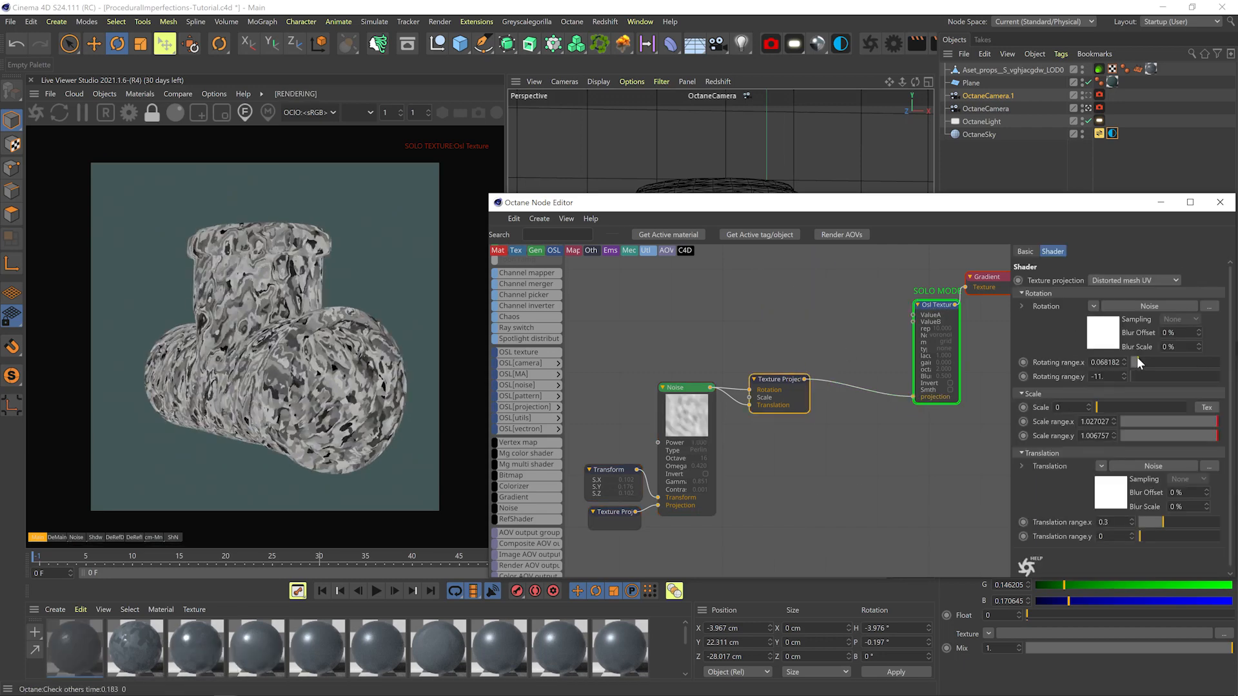
double_click(1096, 422)
text(1)
key(Tab)
text(1)
key(Tab)
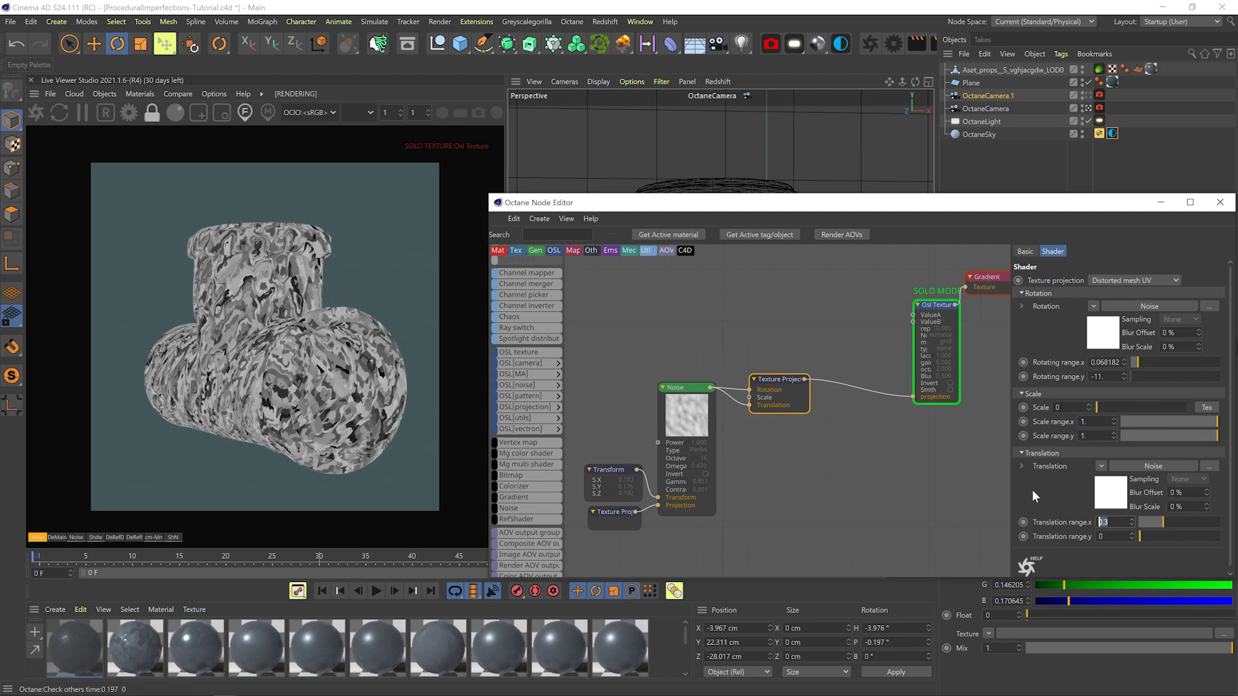
Reduce the Texture Projection's Translation range.x to 0.005
text(0.01)
key(Return)
double_click(1109, 522)
text(0.005)
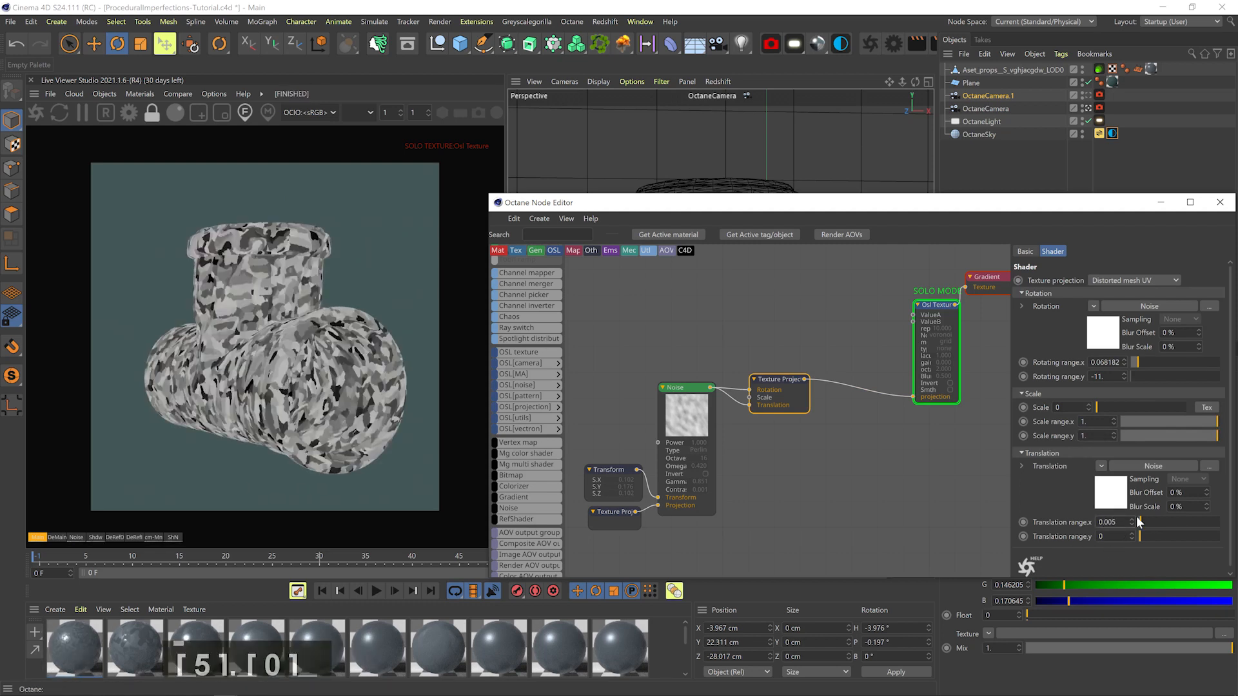
key(Return)
Change the distorting Noise's type to Chips with Omega about 0.07 and Gamma about 1.52
click(692, 431)
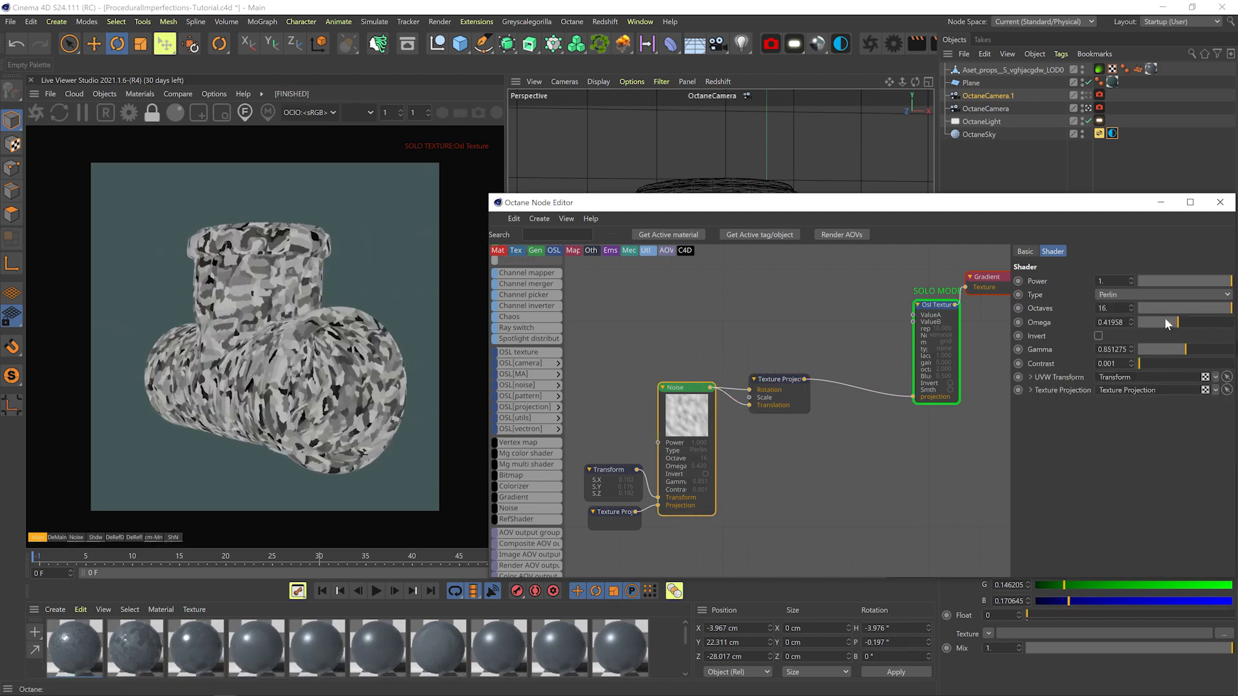
click(1161, 321)
click(1160, 294)
click(1125, 352)
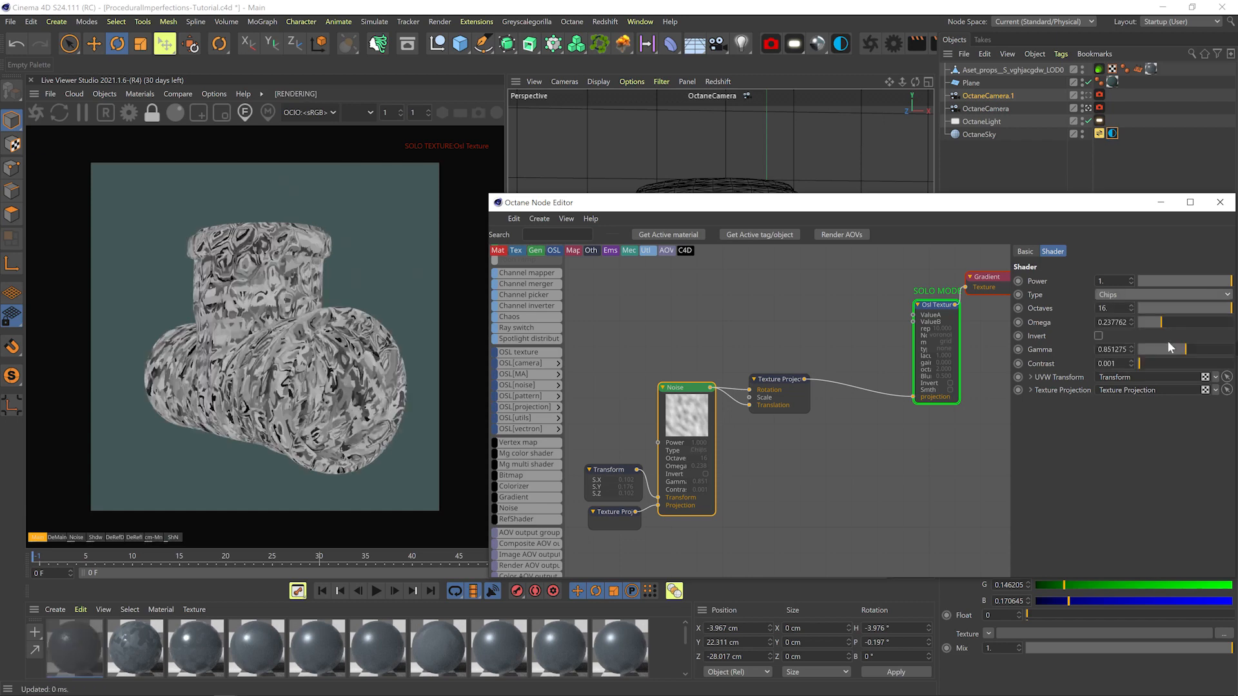
click(1192, 349)
click(1140, 322)
click(1146, 323)
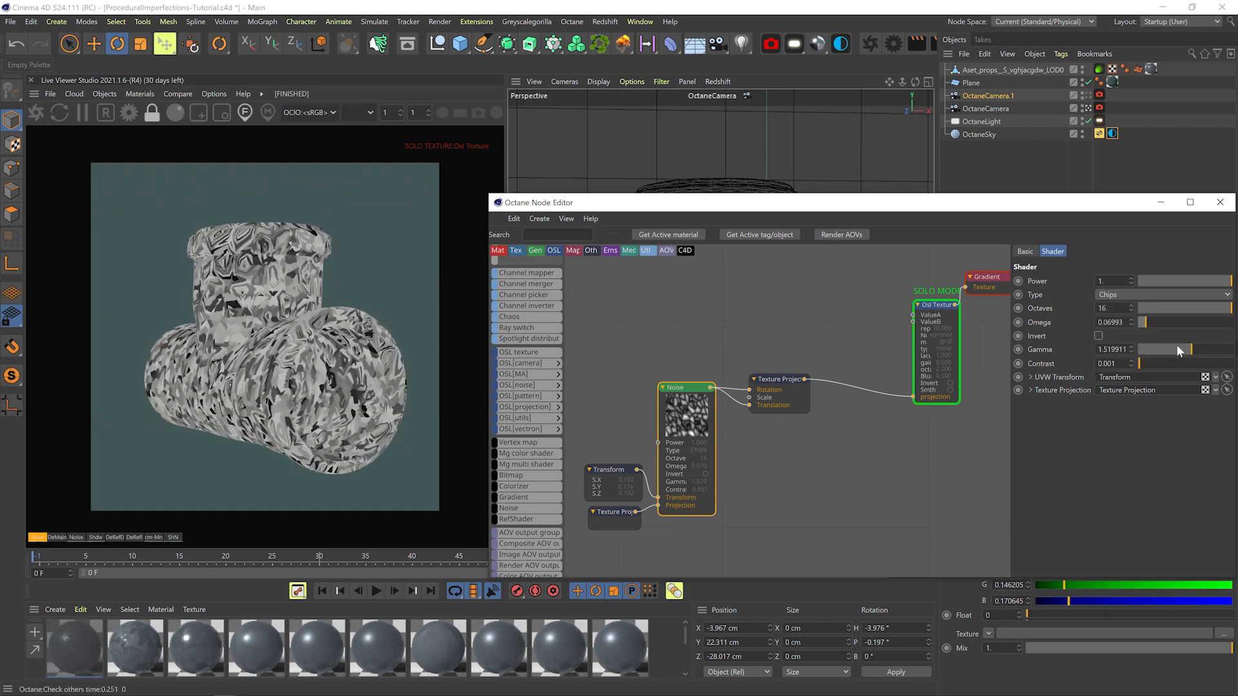
Adjust the distorting Noise's Gamma and raise the S.Y scale of its Transform independently of the other axes
click(1186, 349)
click(604, 467)
click(1179, 394)
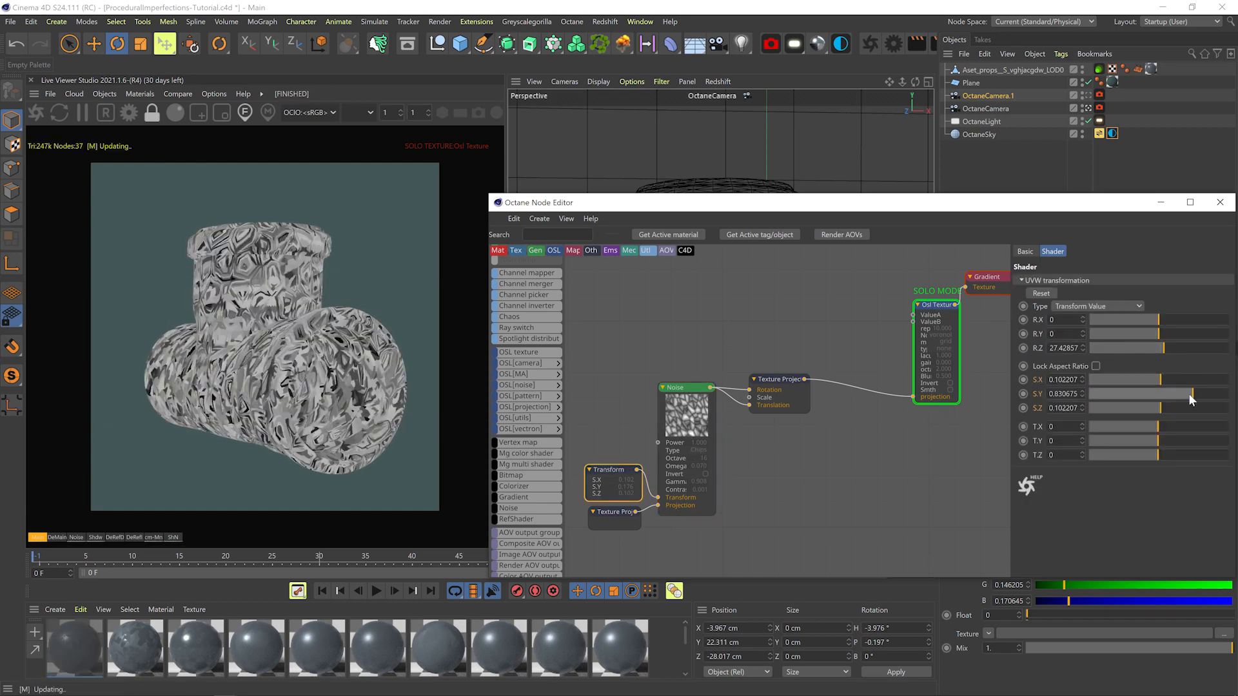
Set the Texture Projection's Rotating range.x to about 0.223, leaving Rotating range.y at 0
click(794, 402)
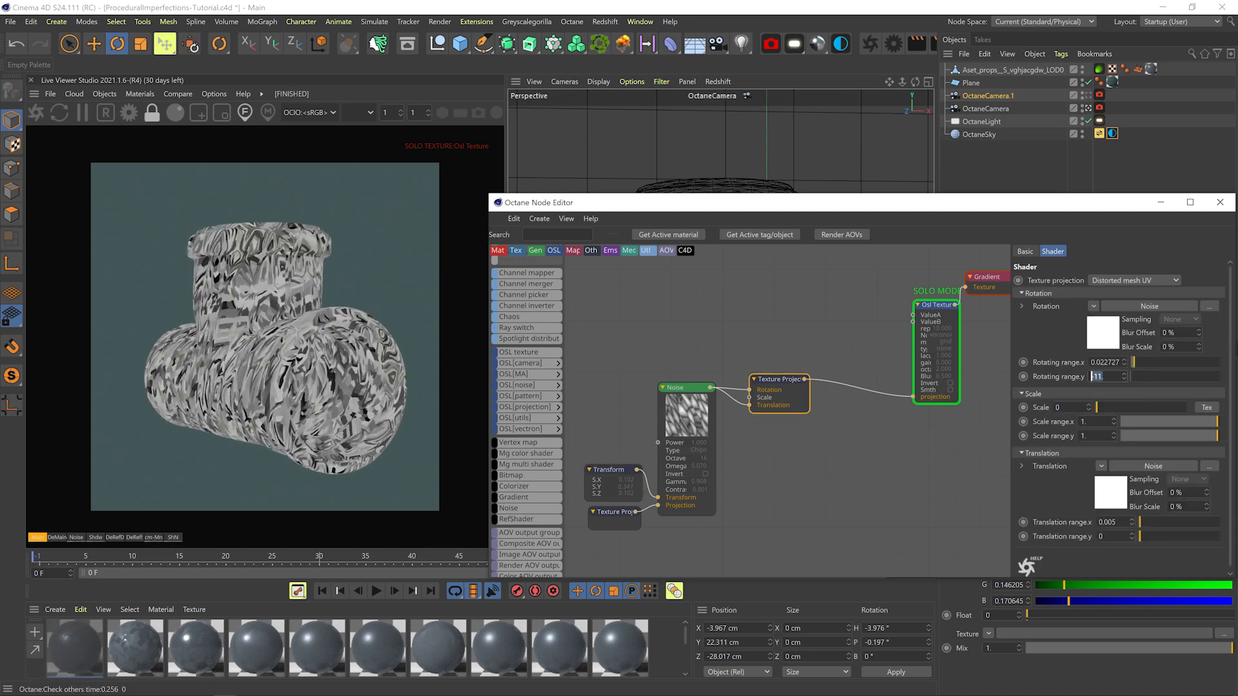
key(Return)
key(shift+Up)
key(shift+Down)
key(Up)
key(Up)
Set the Texture Projection's Translation range.x to 0.025
click(1122, 522)
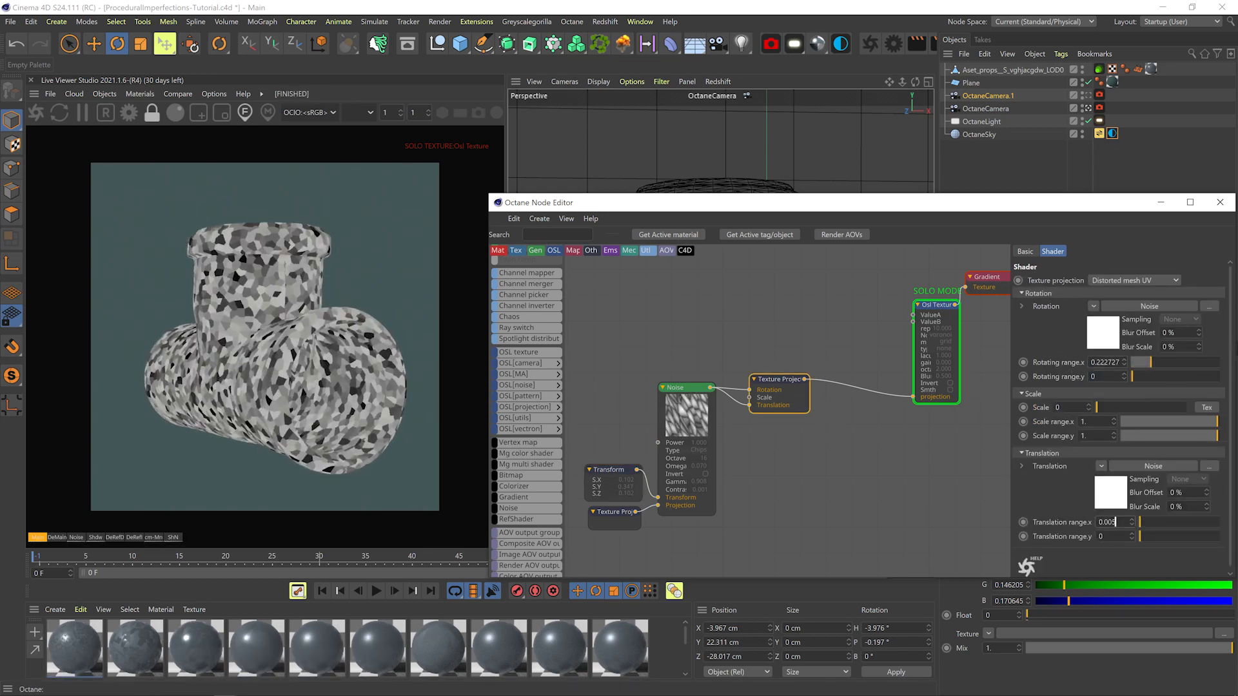
key(Up)
key(alt+Down)
key(alt+Down)
key(alt+Down)
key(alt+Down)
key(alt+Down)
key(alt+Down)
key(alt+Down)
key(alt+Up)
key(alt+Up)
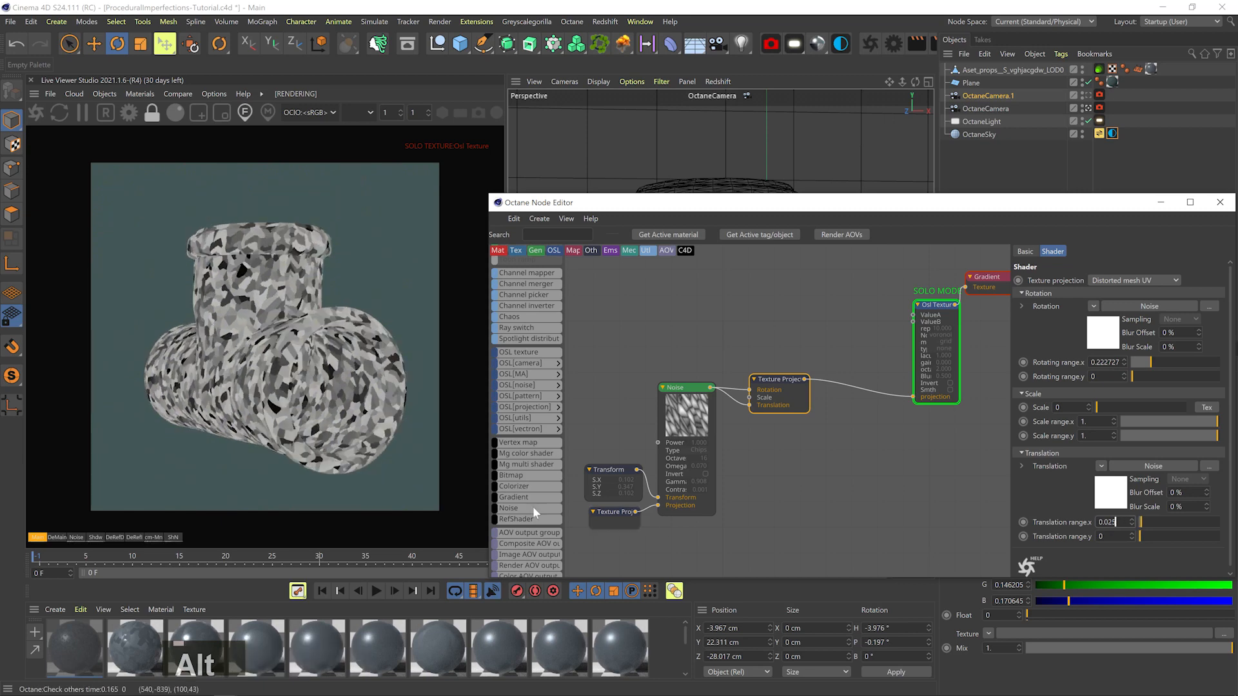
Shrink the distorting Noise's Transform with the aspect ratio locked, to S.X about 0.041 and S.Y about 0.139
click(616, 469)
drag(1149, 383, 1146, 383)
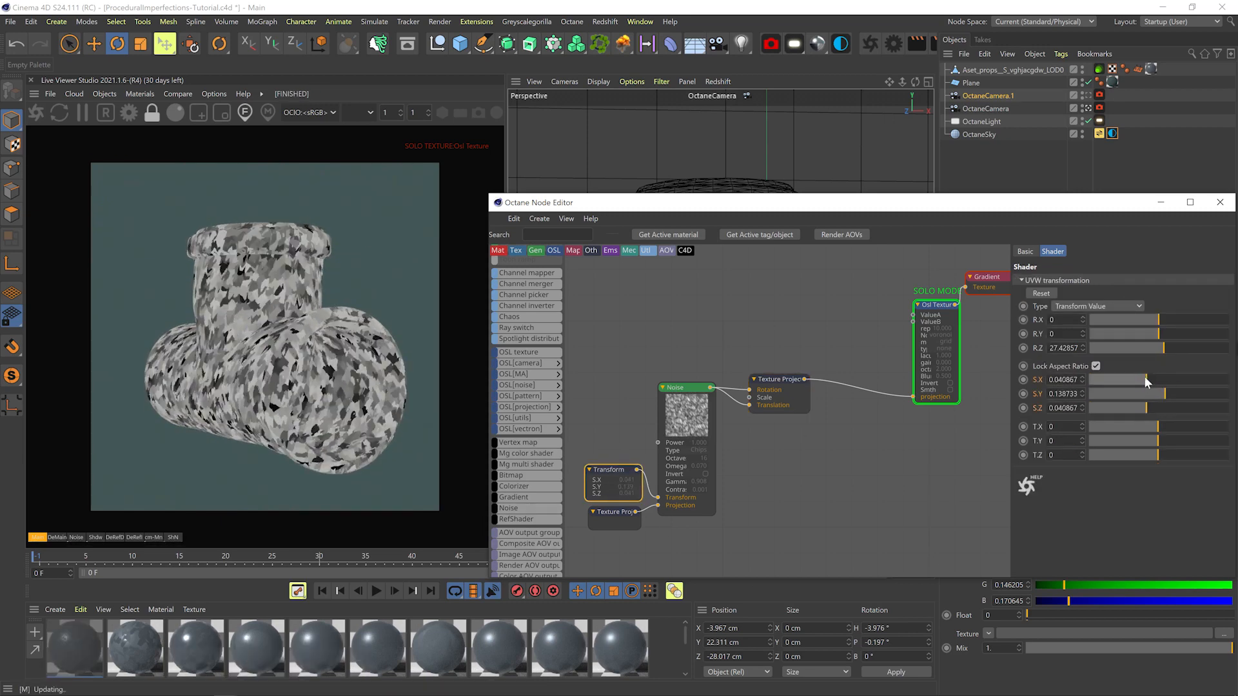
Bring the Gradient node closer to the OSL Texture node and turn off the OSL Texture's solo mode
middle_drag(878, 421, 784, 479)
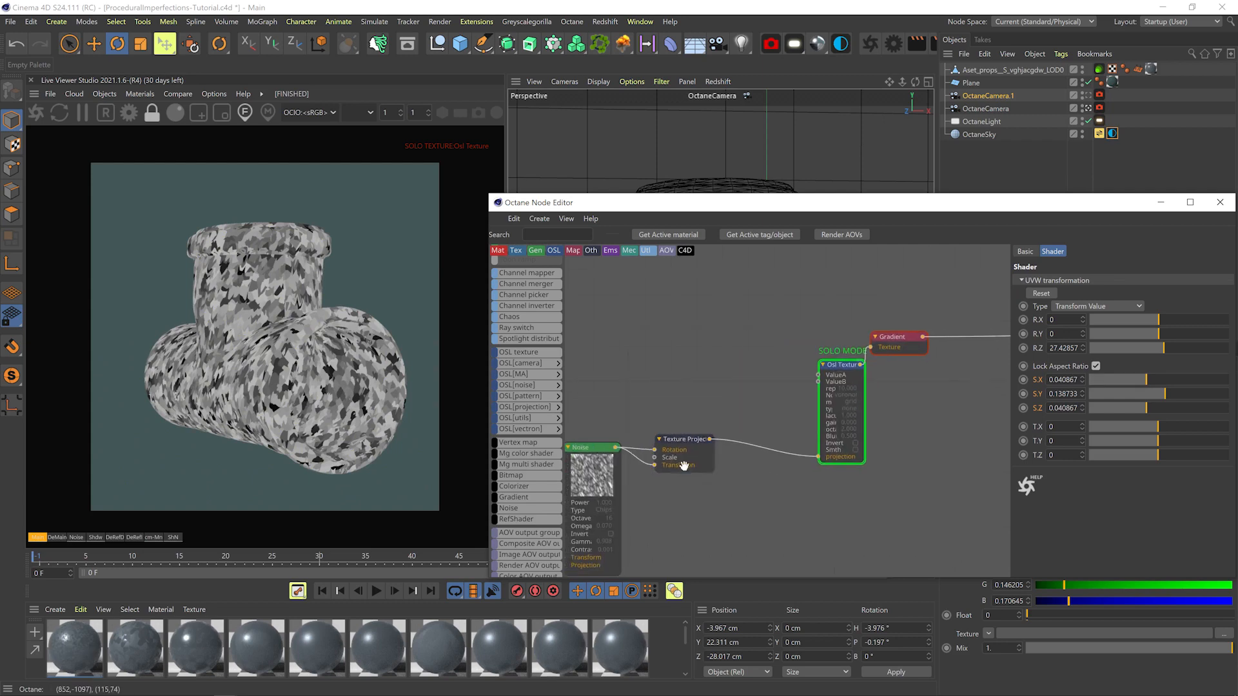
shift+drag(682, 463, 774, 480)
middle_drag(911, 425, 796, 465)
drag(768, 381, 785, 413)
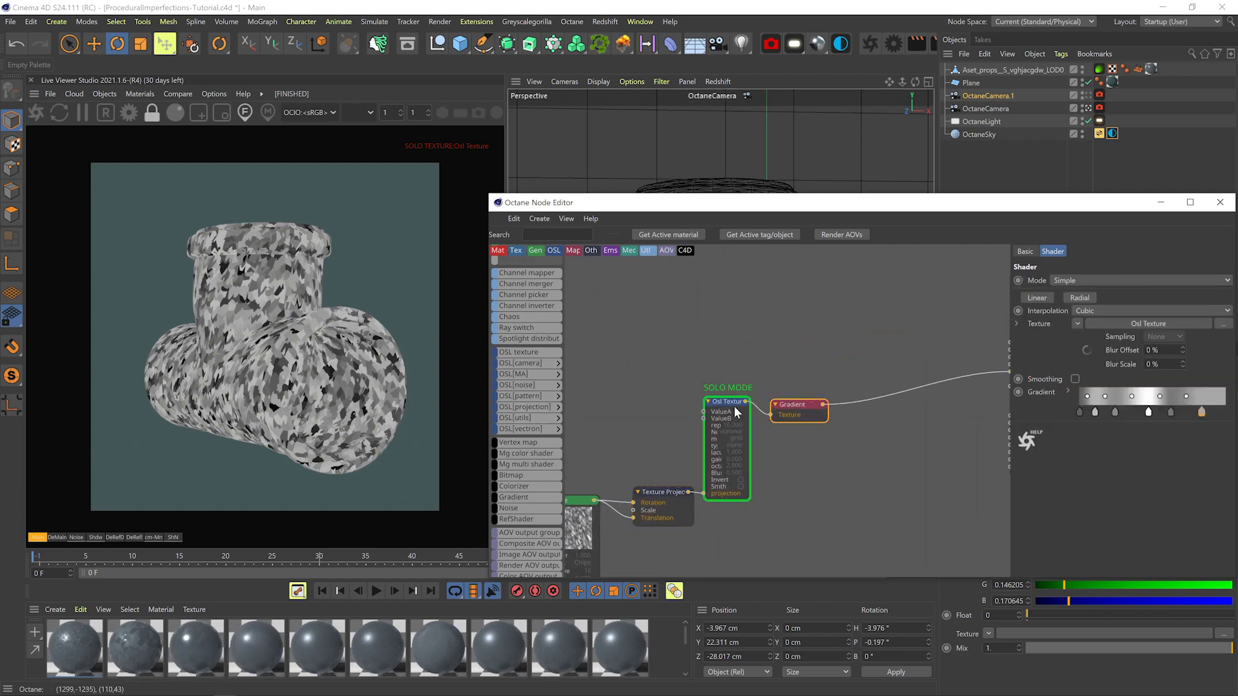
click(735, 408)
Remove the Gradient's intermediate knots so only a start knot and an end knot remain
click(786, 415)
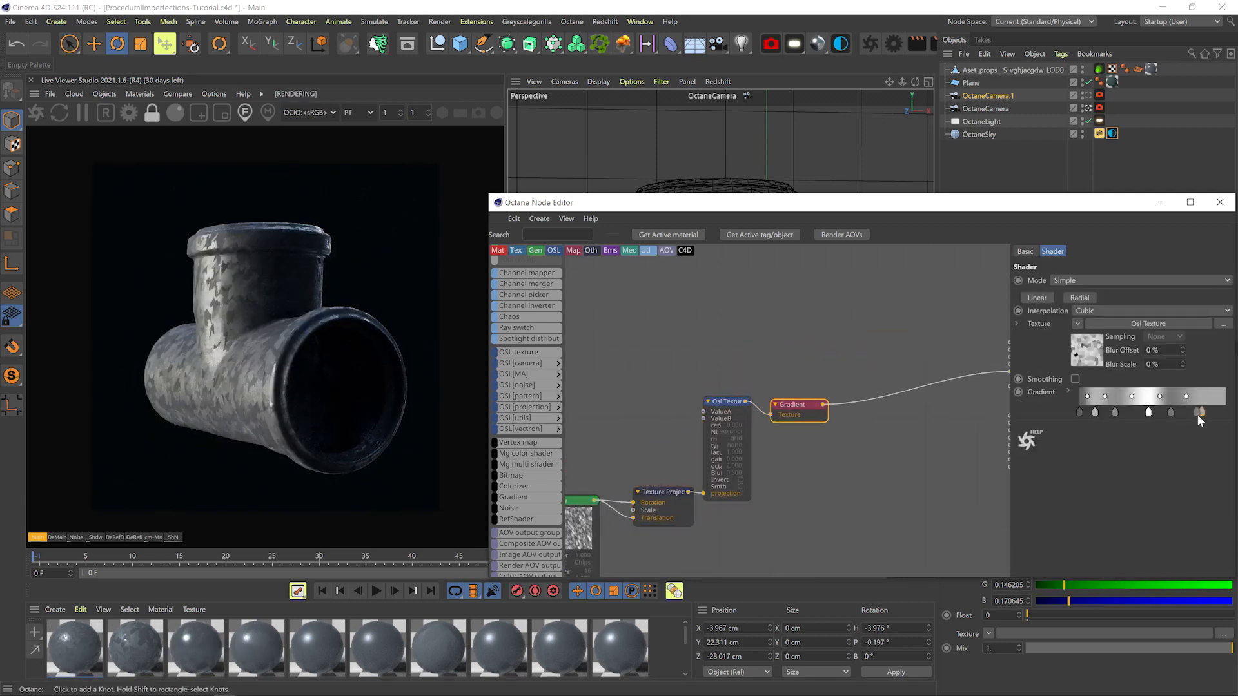
drag(1202, 416, 1198, 452)
drag(1149, 420, 1114, 448)
drag(1095, 414, 1227, 416)
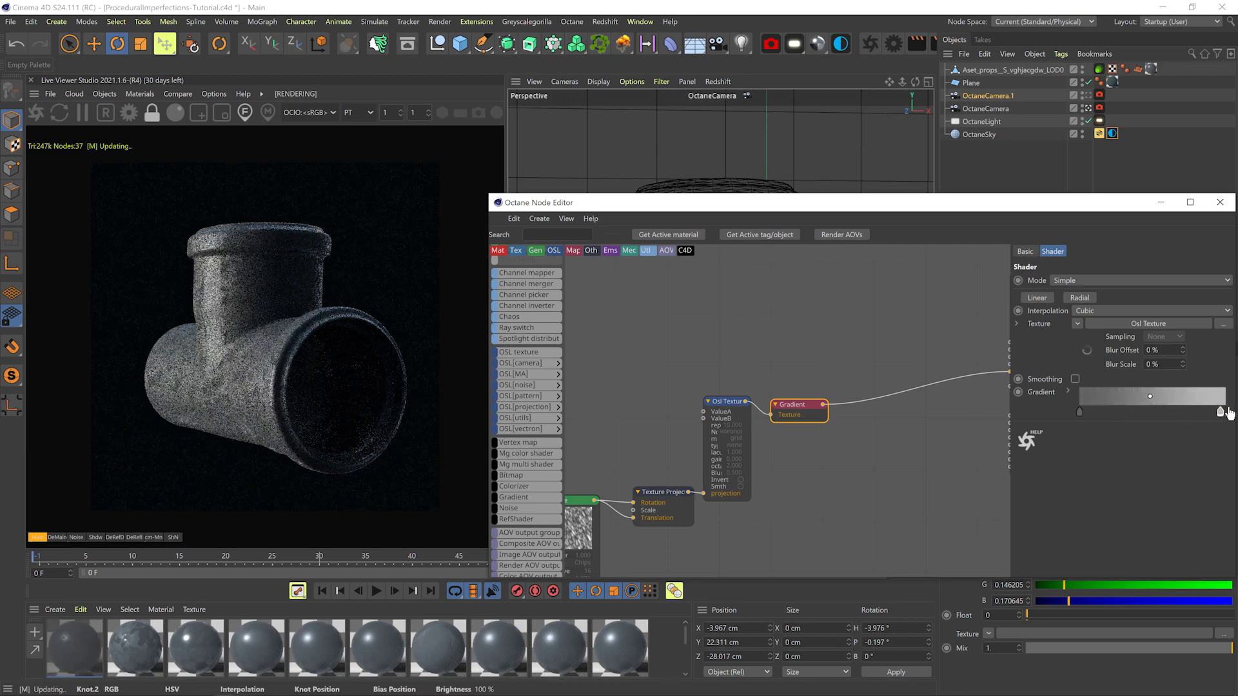
Set the Gradient's start knot to grey with V 45% and its end knot to white
double_click(1080, 414)
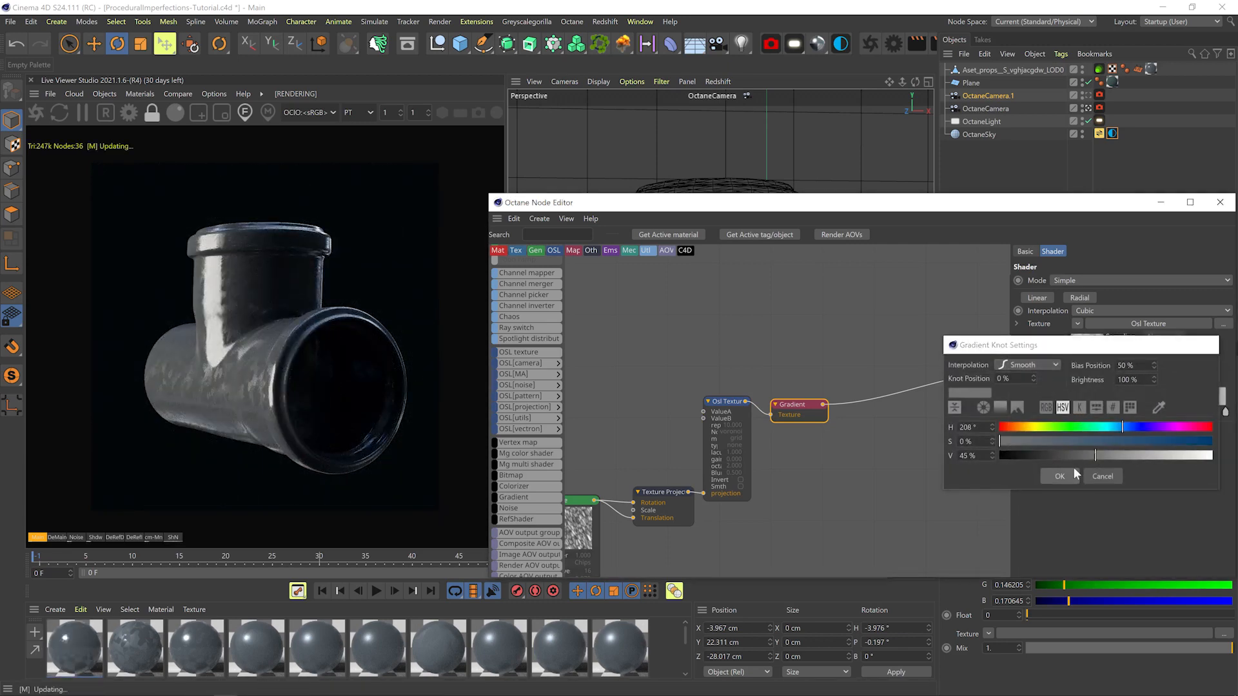
click(1070, 473)
double_click(1226, 414)
drag(1215, 456, 1232, 457)
click(1090, 474)
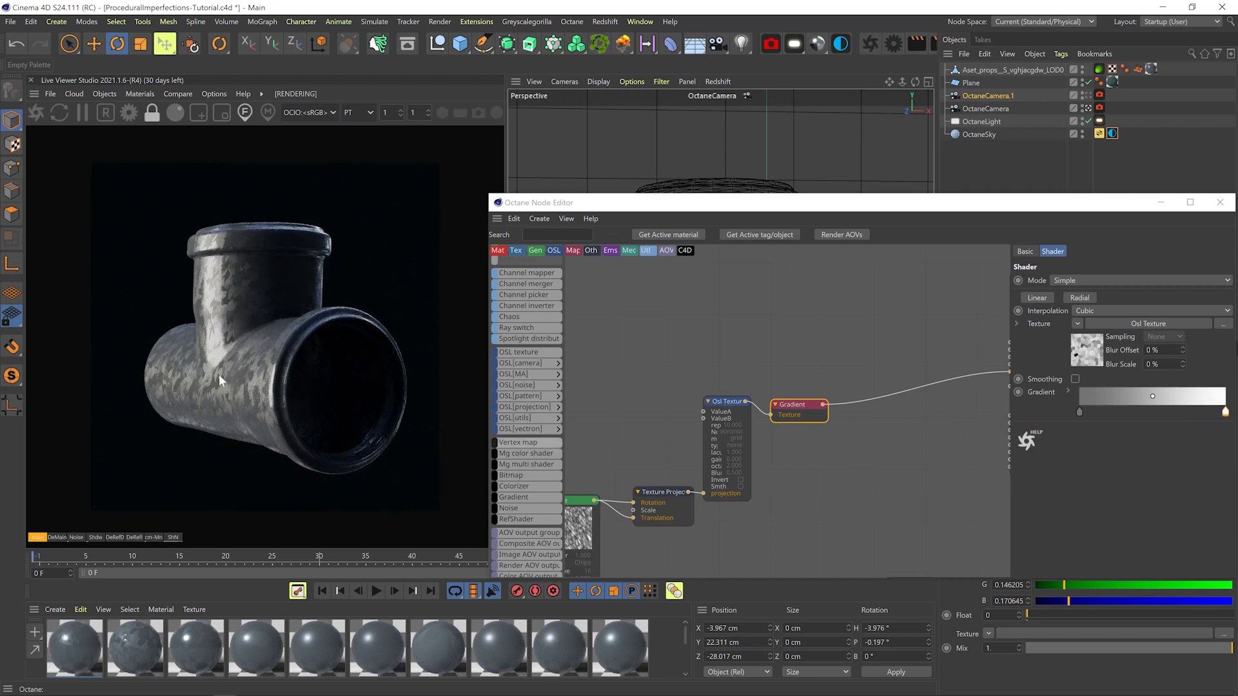
Add a new Noise node and connect it to the OSL Texture's ValueA input
middle_drag(899, 399, 798, 428)
drag(672, 447, 701, 436)
scroll(529, 371, up, 10)
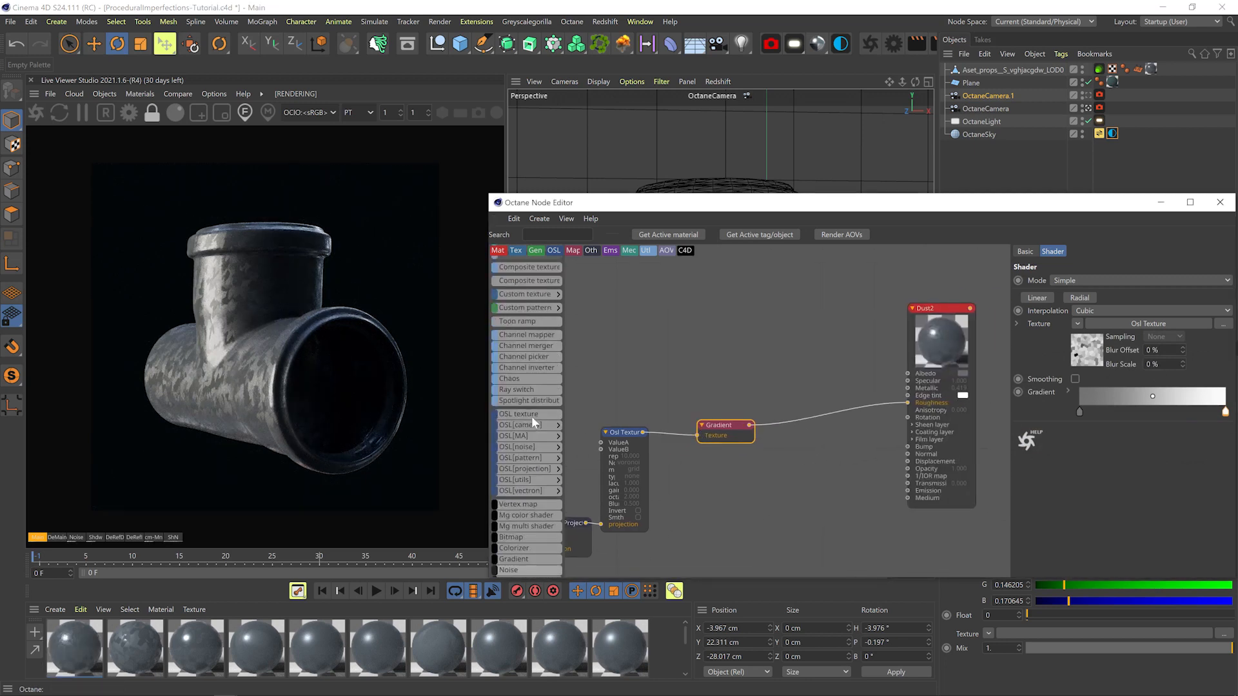
drag(527, 343, 647, 374)
scroll(653, 390, down, 1)
middle_drag(655, 391, 769, 402)
drag(769, 402, 635, 371)
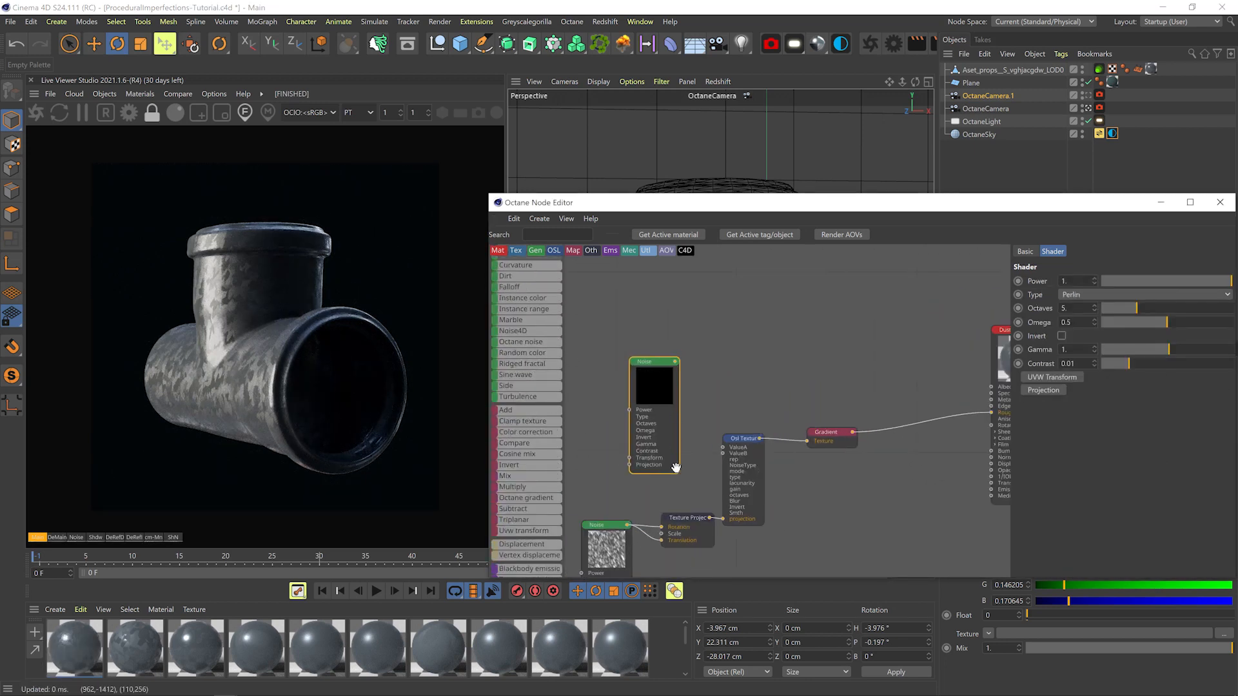
scroll(679, 355, up, 2)
drag(741, 447, 744, 468)
Connect the existing mesh Texture Projection to the new Noise's Projection input and solo that Noise
middle_drag(641, 500, 798, 394)
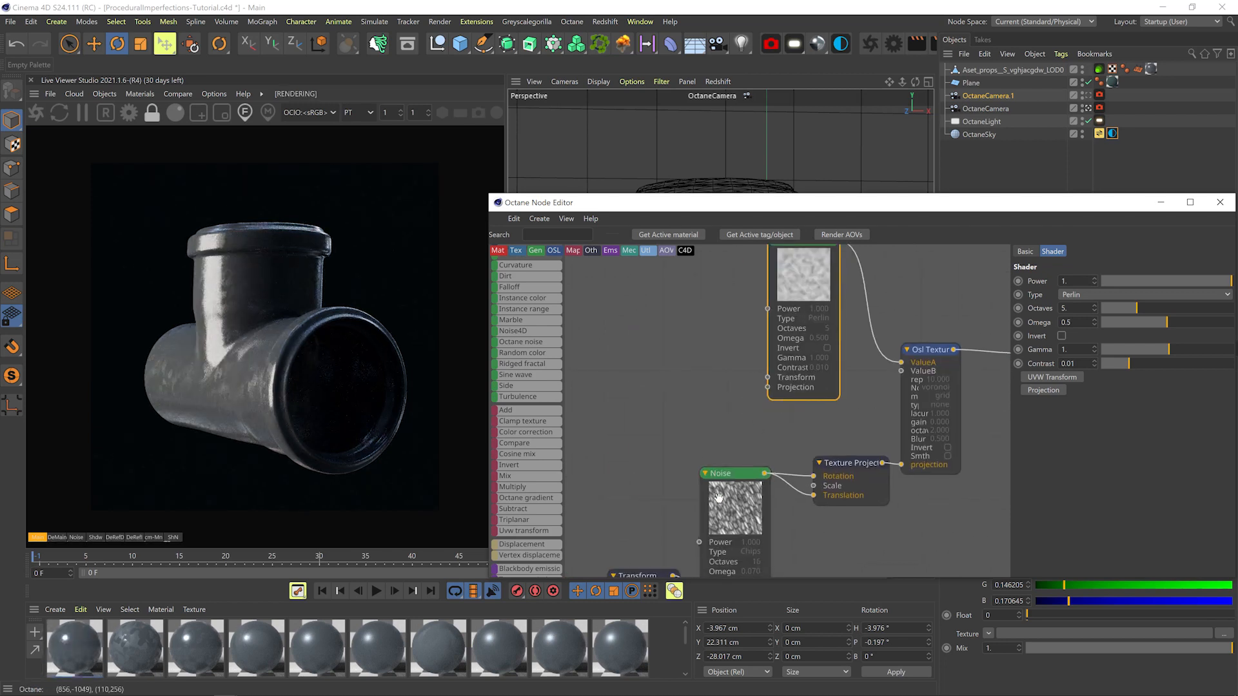
scroll(697, 505, down, 2)
middle_drag(698, 507, 711, 434)
drag(766, 340, 765, 340)
middle_drag(767, 340, 688, 443)
right_click(715, 358)
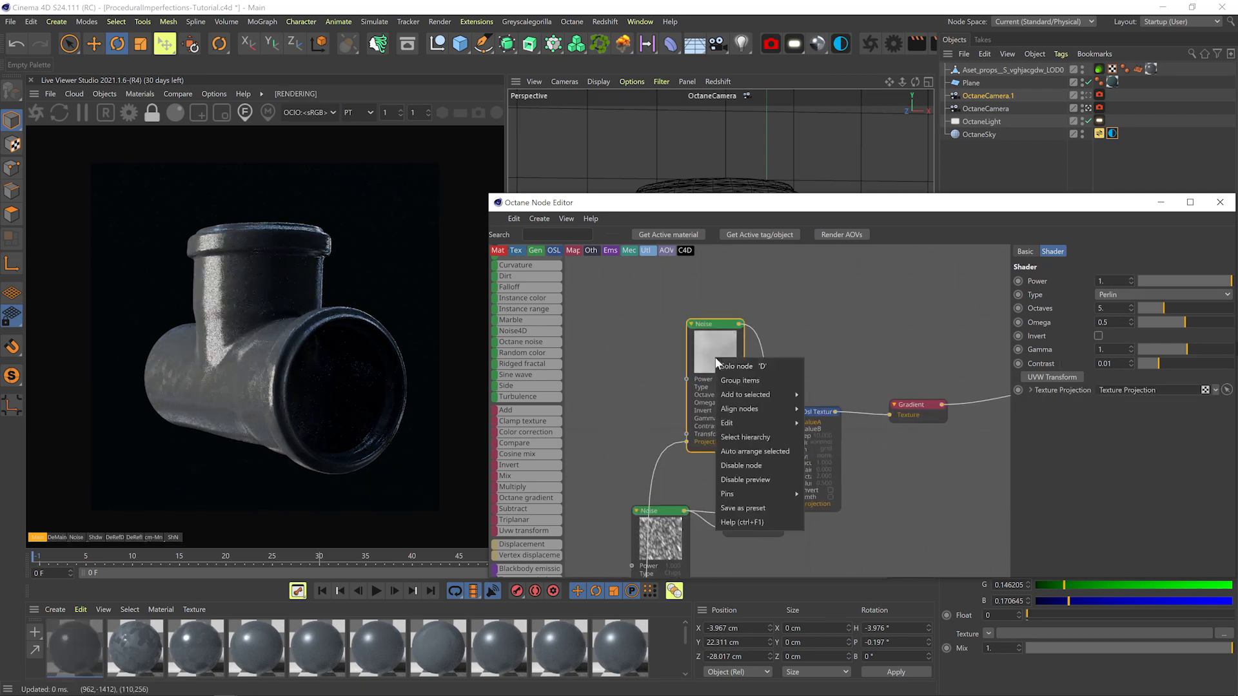
click(725, 365)
Shrink the new Noise with a Transform and set its Octaves to 10, Omega to about 0.818 and Contrast to about 7.02
click(686, 434)
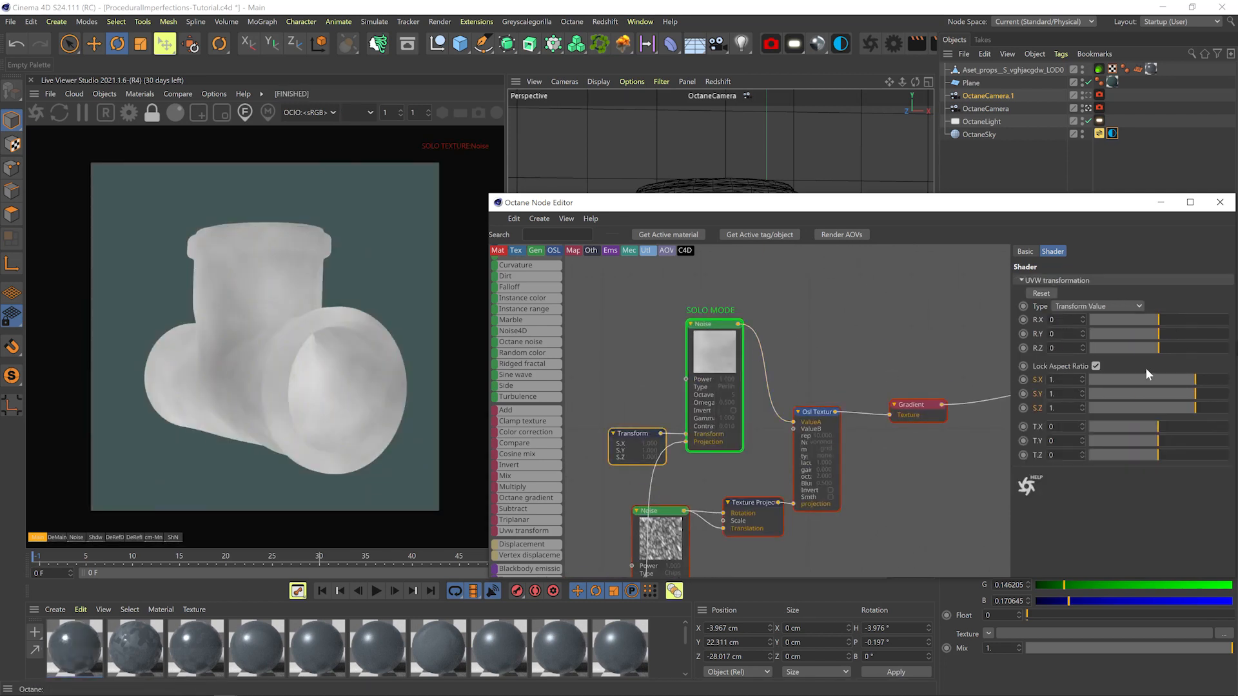
drag(1149, 380, 1155, 380)
click(734, 353)
drag(1192, 322, 1212, 359)
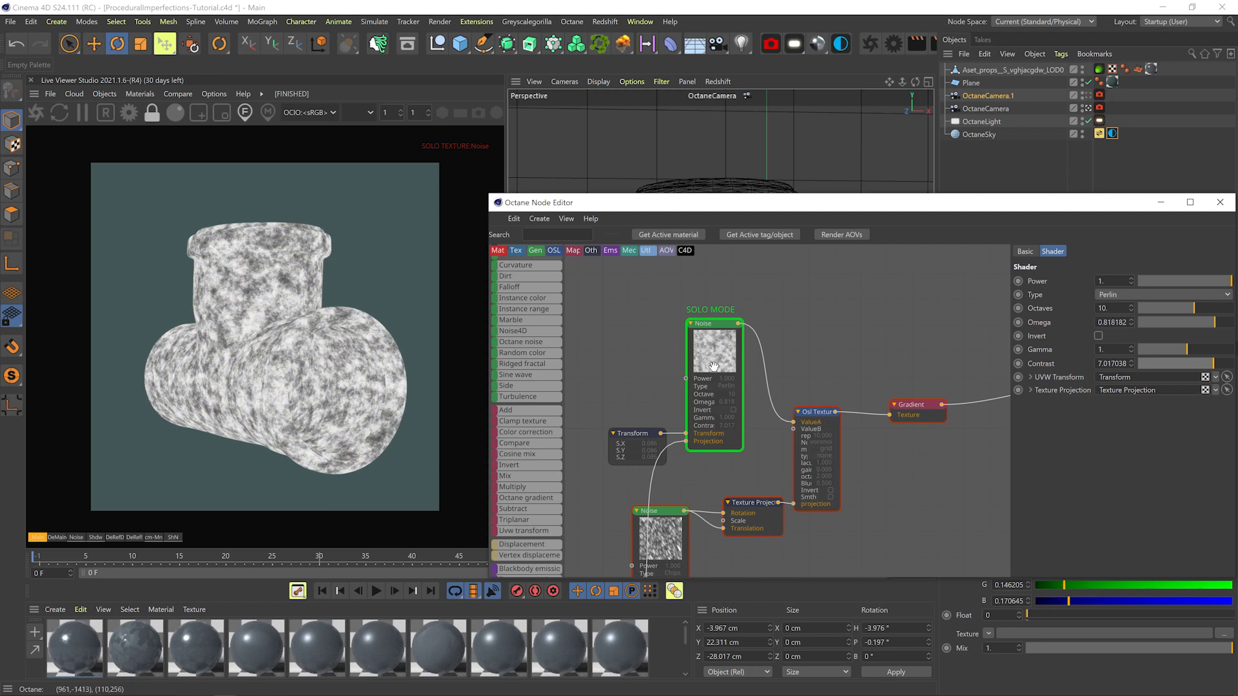
Insert a Gradient between the new Noise and the OSL Texture's ValueA, and connect the Noise to ValueB
drag(714, 366, 717, 348)
drag(635, 432, 608, 384)
drag(715, 348, 697, 334)
drag(526, 497, 564, 280)
double_click(1080, 413)
drag(705, 291, 794, 429)
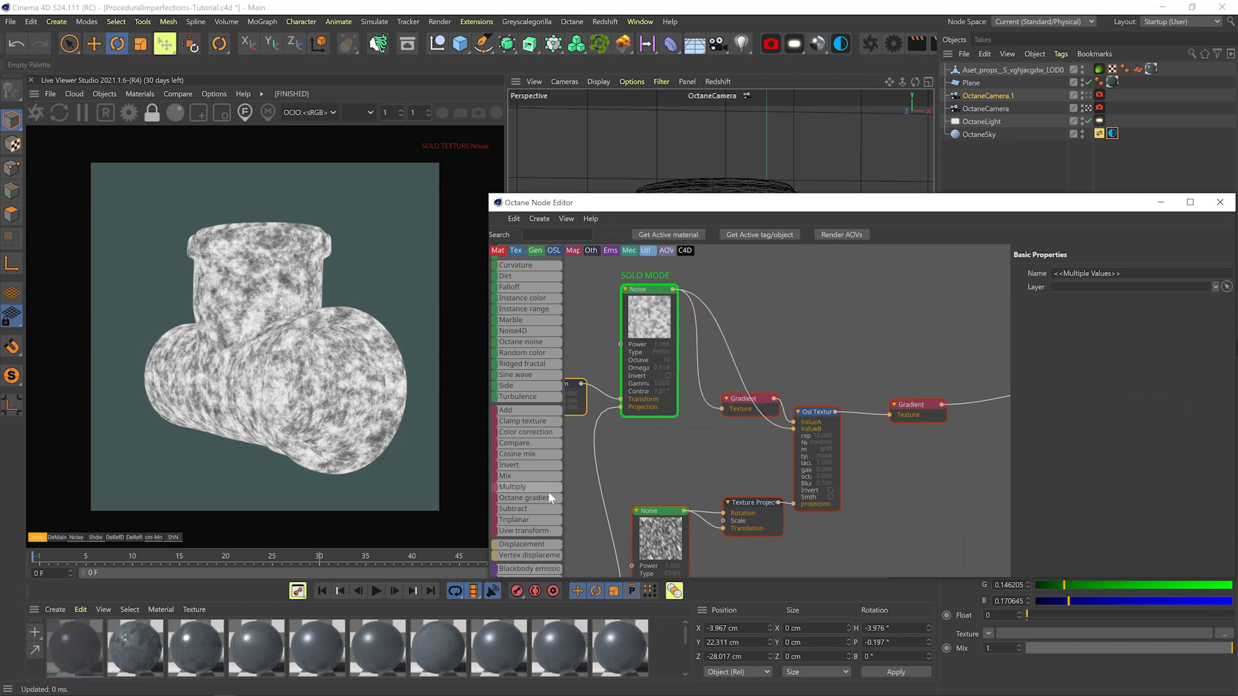
Insert a second Gradient between the Noise and ValueB, edit its end knot, and solo the OSL Texture
drag(722, 337, 747, 424)
double_click(1191, 411)
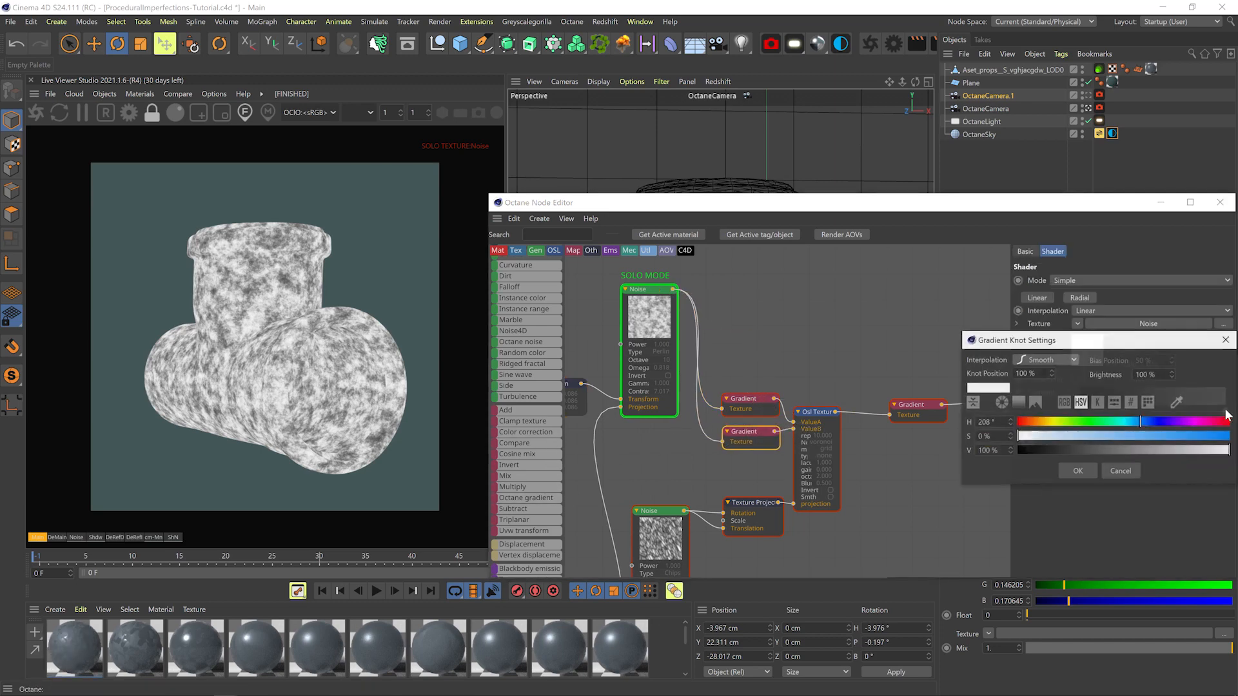
click(830, 424)
Raise the Contrast of the Noise feeding both Gradients to about 56.9
middle_drag(753, 382, 731, 400)
click(616, 398)
click(1229, 363)
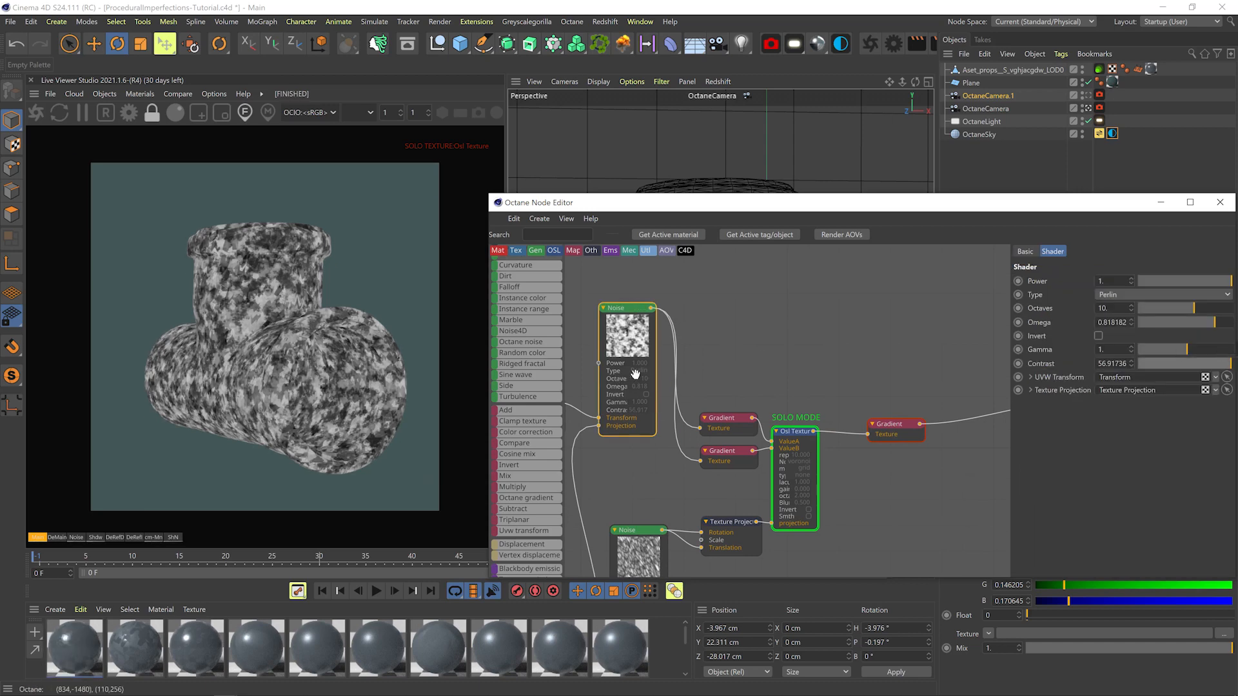
Reduce the uniform scale of that Noise's Transform to about 0.007
middle_drag(635, 374, 742, 358)
click(641, 389)
drag(1158, 379, 1121, 378)
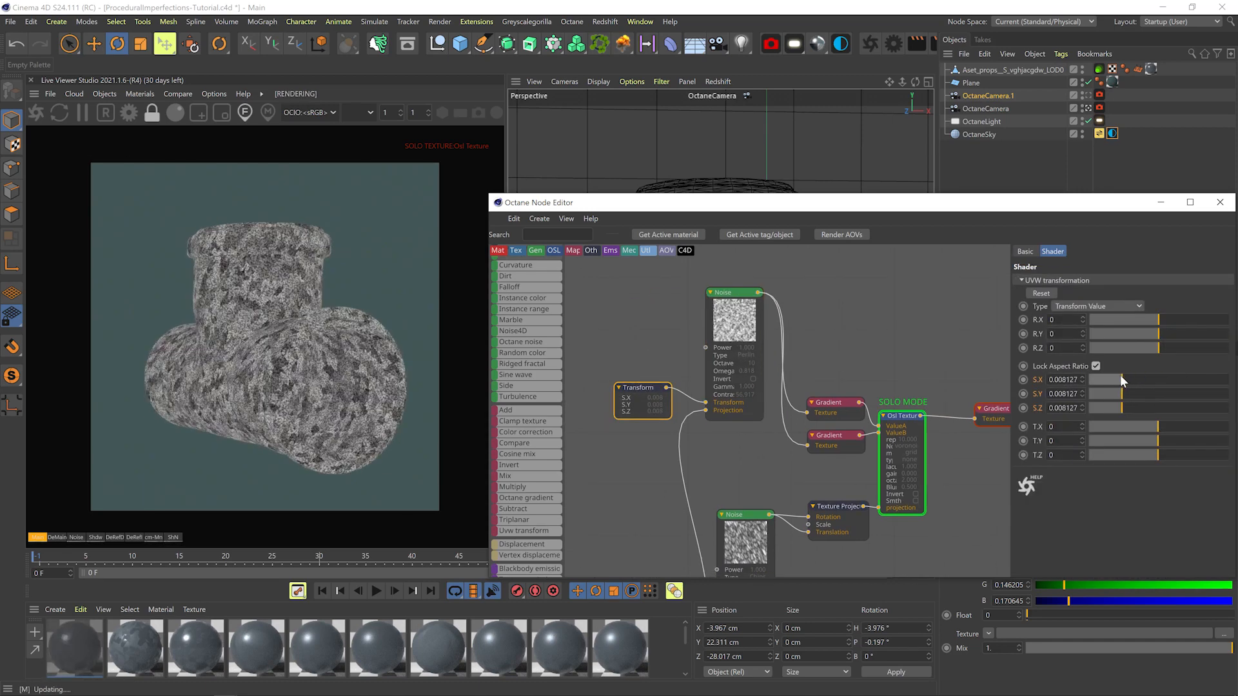
Lower that Noise's Contrast to about 5.09 and fine-tune its Omega
click(748, 326)
drag(1229, 363, 1208, 366)
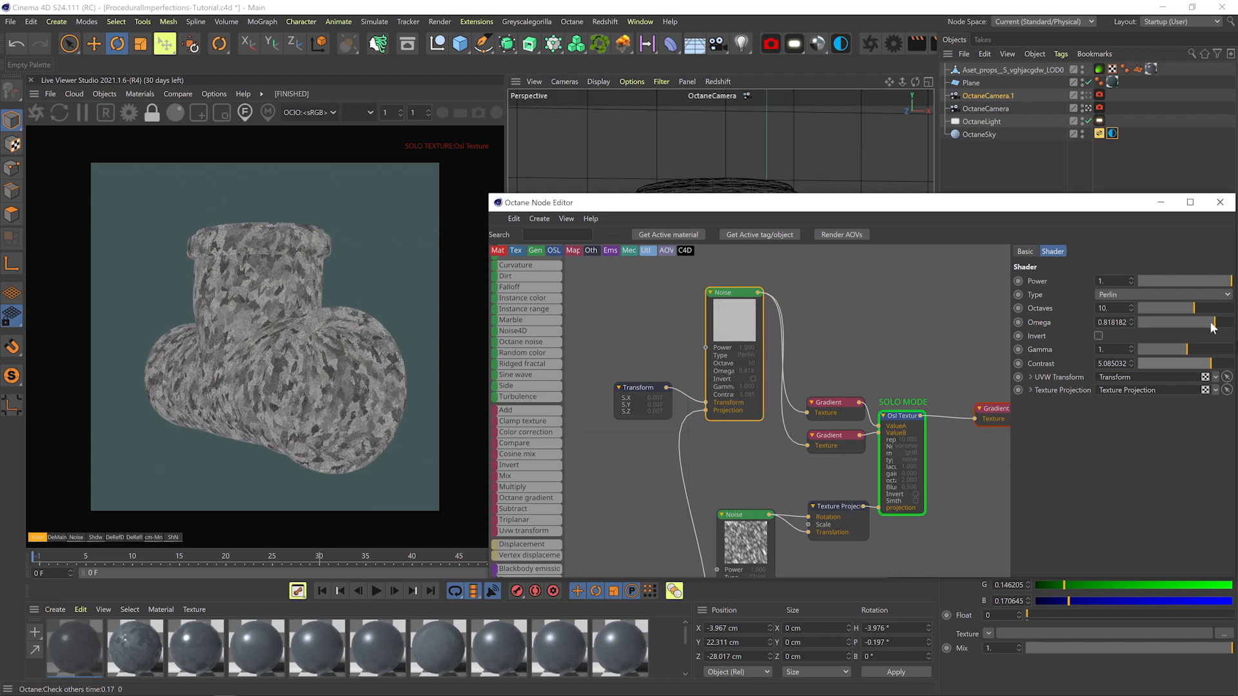
drag(1211, 323, 1214, 326)
Save the scene and turn off solo mode on the OSL Texture
key(ctrl+s)
right_click(921, 420)
click(938, 431)
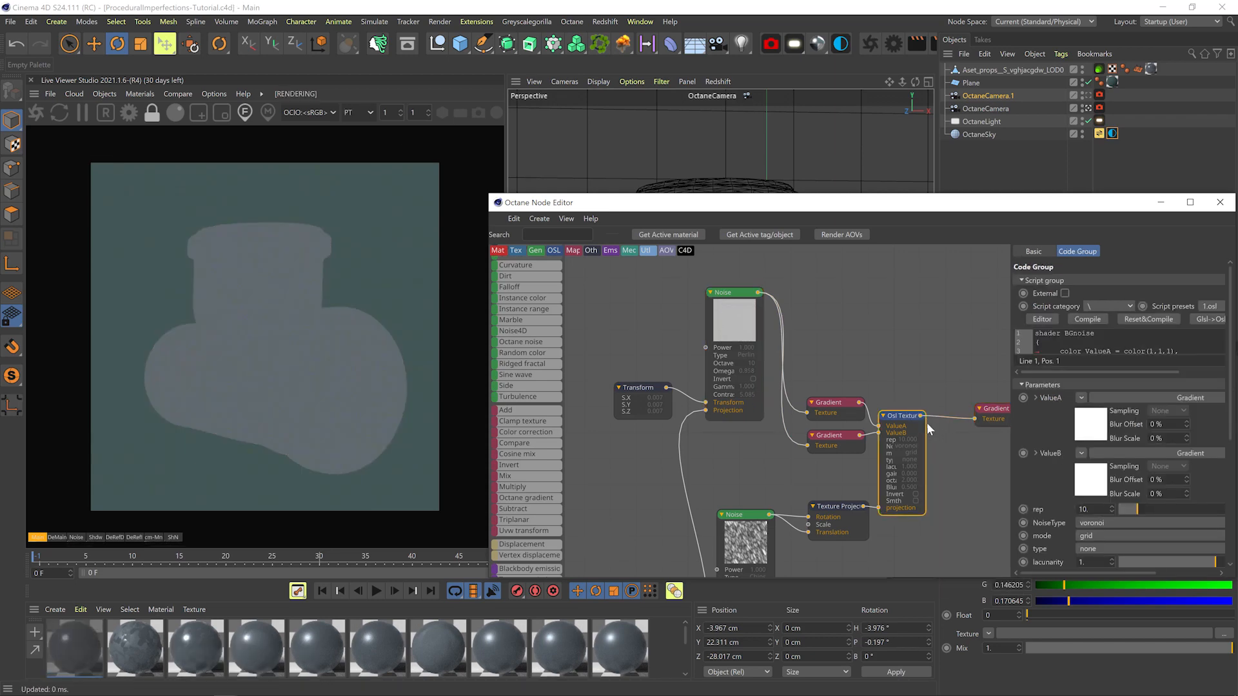
Connect the final Gradient to the Dust2 material's Rotation input as well and set Anisotropy to about 0.481
middle_drag(893, 360, 566, 367)
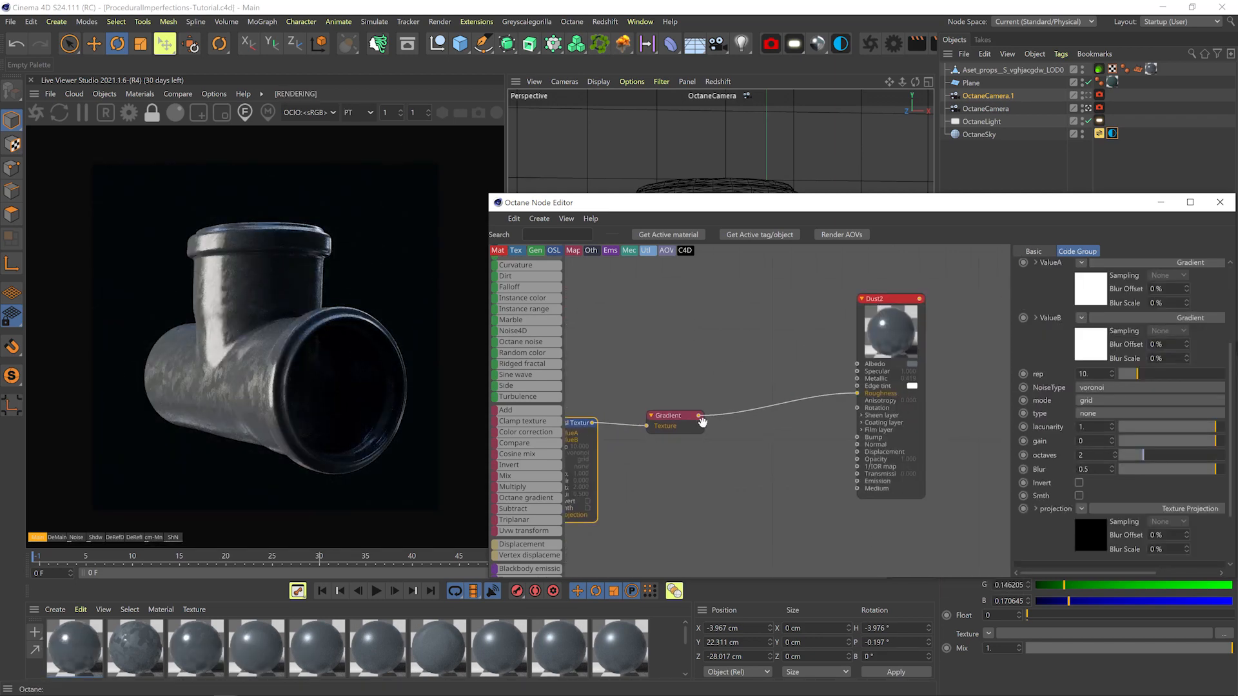
drag(676, 417, 860, 407)
click(877, 431)
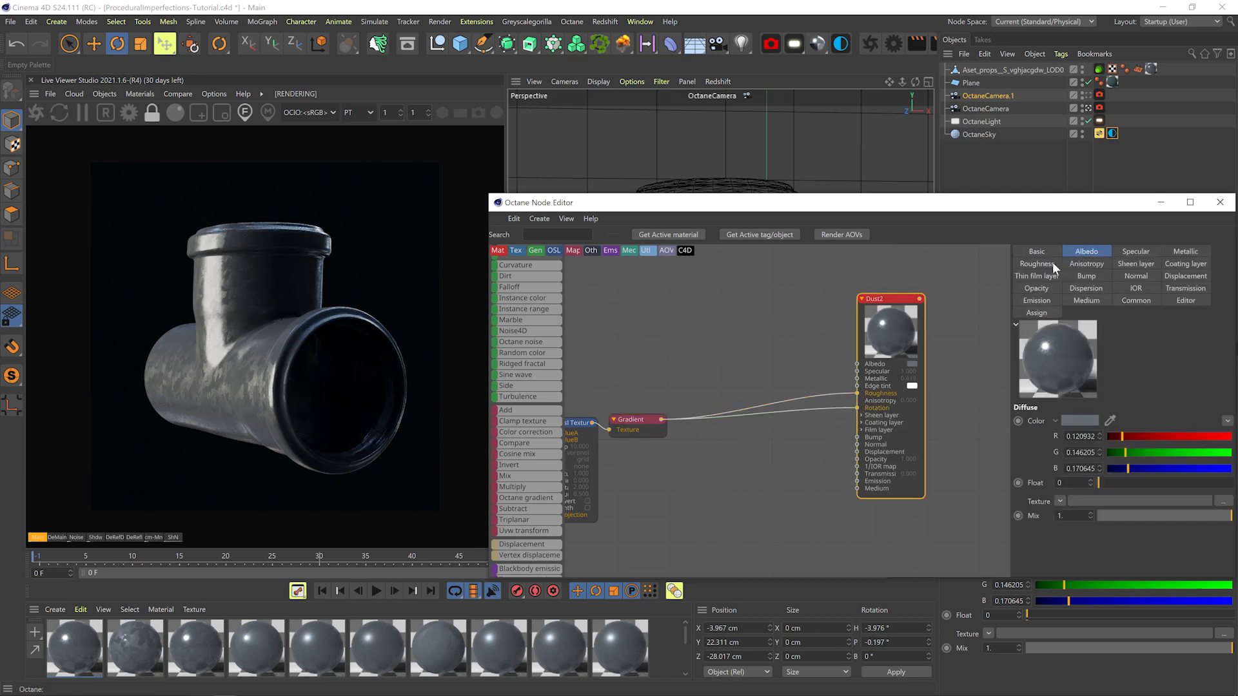
click(1087, 264)
drag(1168, 419, 1196, 416)
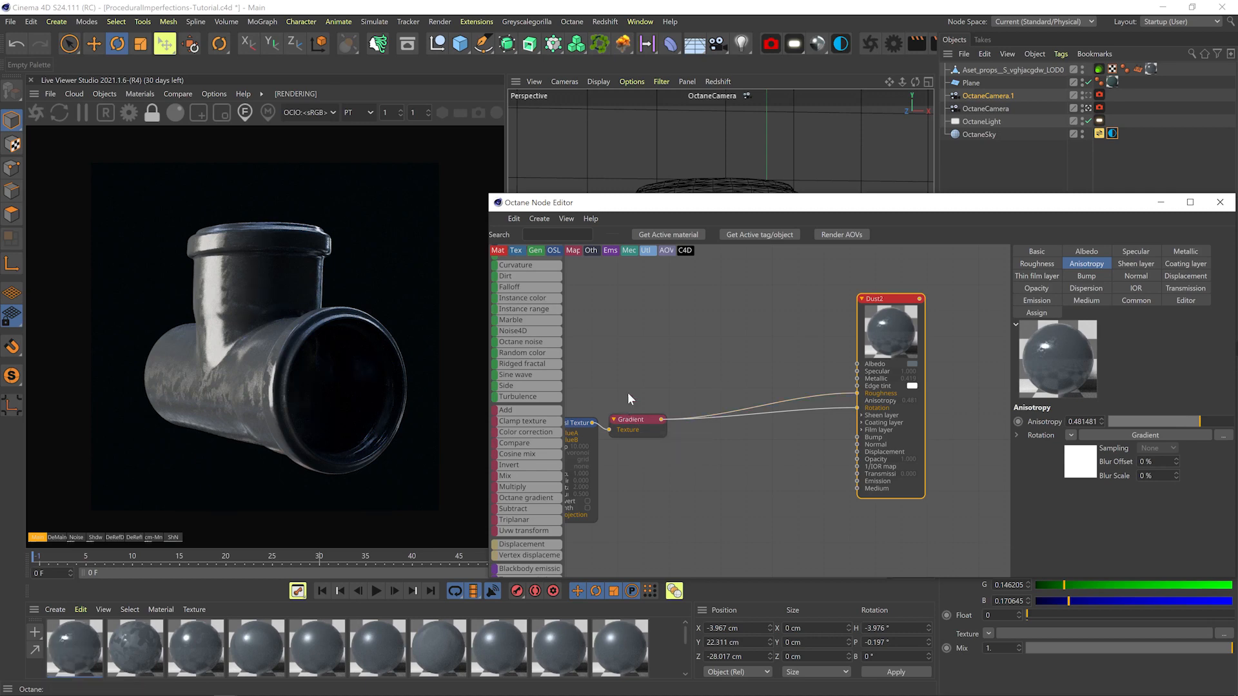
Select the pipe object and rotate it about its vertical axis to catch the light differently
click(1009, 69)
drag(645, 203, 607, 407)
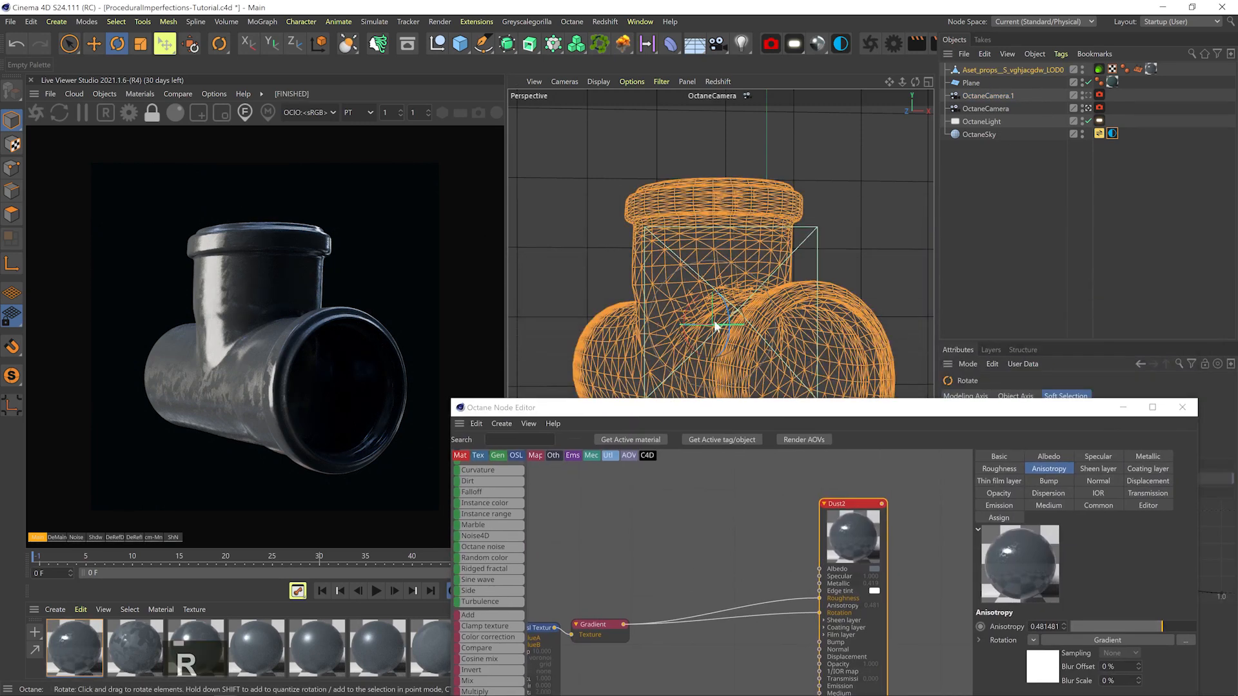
drag(726, 325, 733, 324)
Set the Dust2 material's Metallic to 1 and its Albedo colour to about R 0.869, G 0.937, B 1
click(1146, 458)
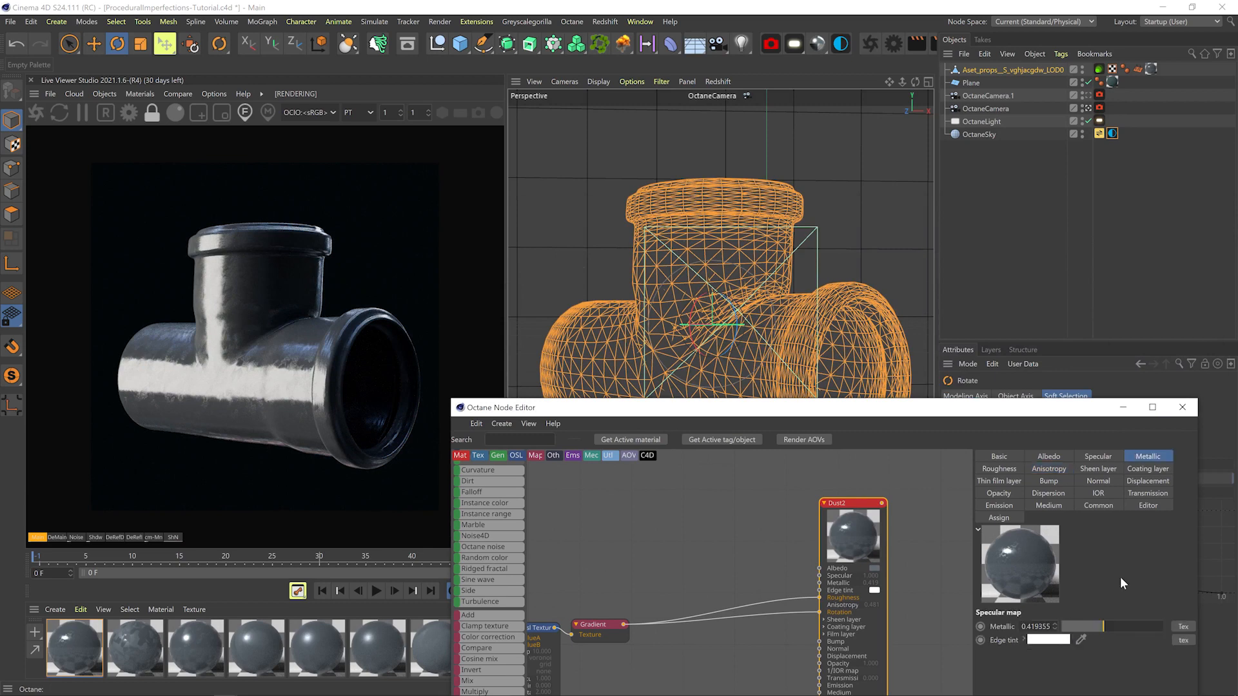
drag(1108, 626, 1180, 645)
click(1048, 456)
click(1049, 618)
drag(1002, 631, 983, 632)
click(1031, 666)
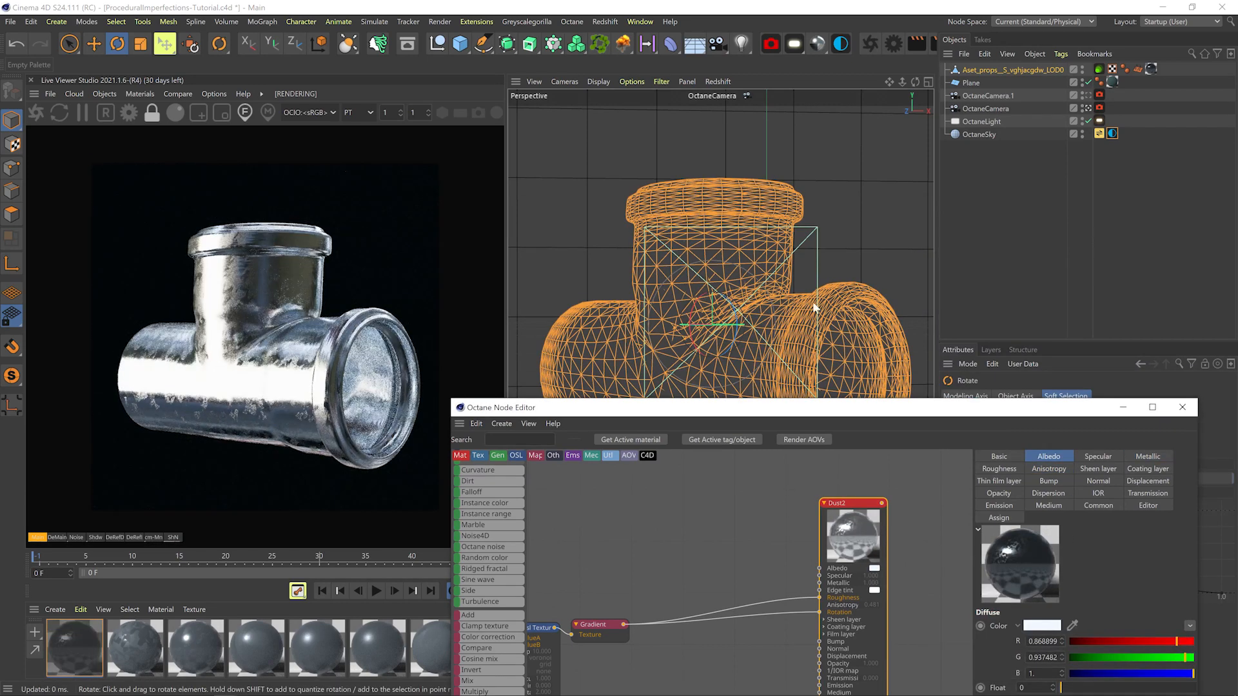
Rotate the pipe about its vertical axis to a heading of about 116.6°
drag(729, 322, 686, 315)
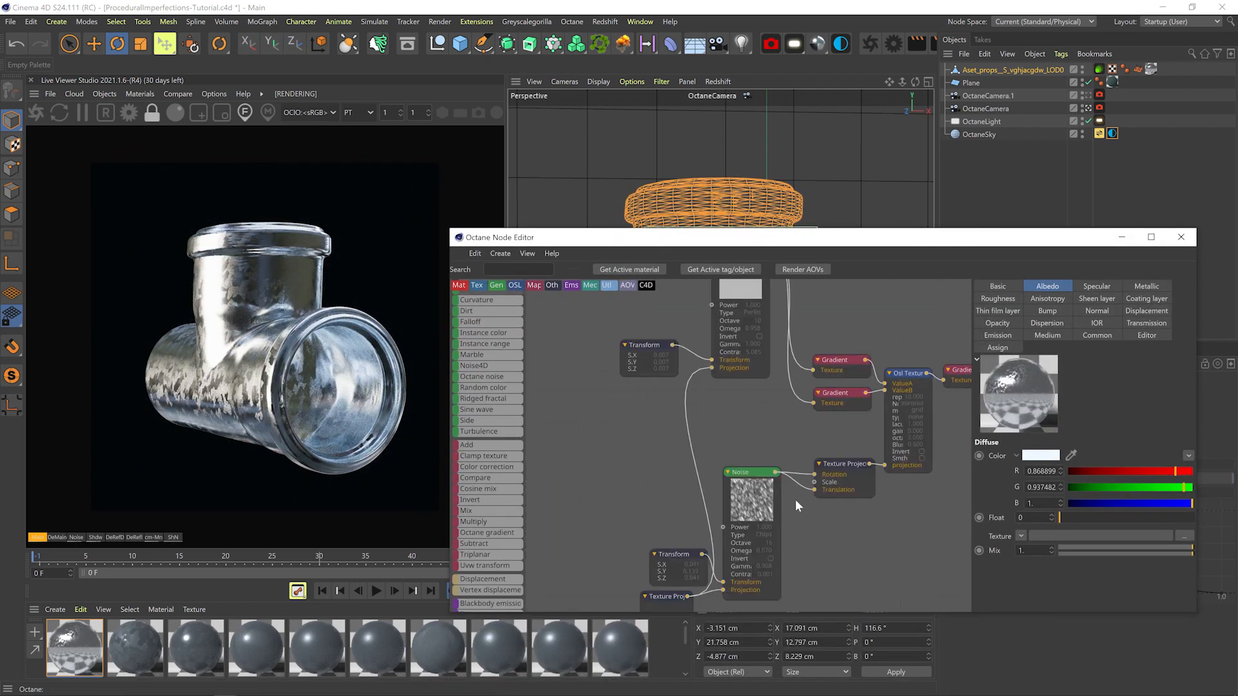
Reduce the distorting Texture Projection's Translation range.x to 0.02
click(1090, 558)
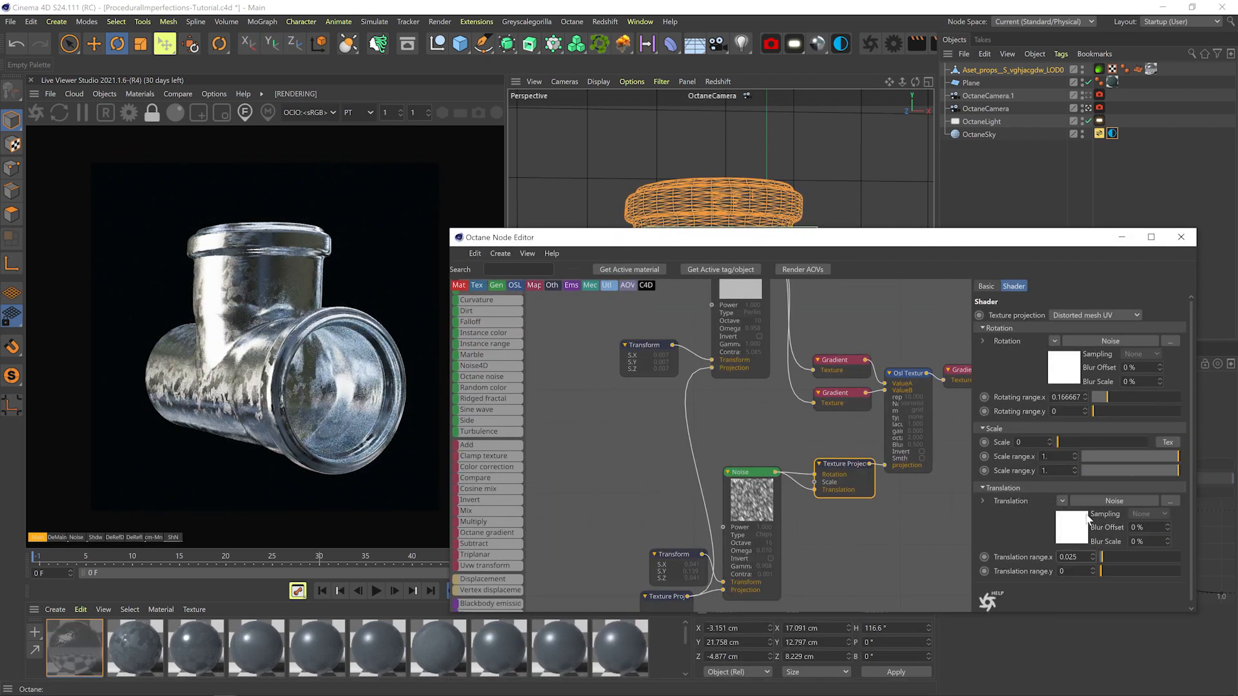
key(BackSpace)
key(Return)
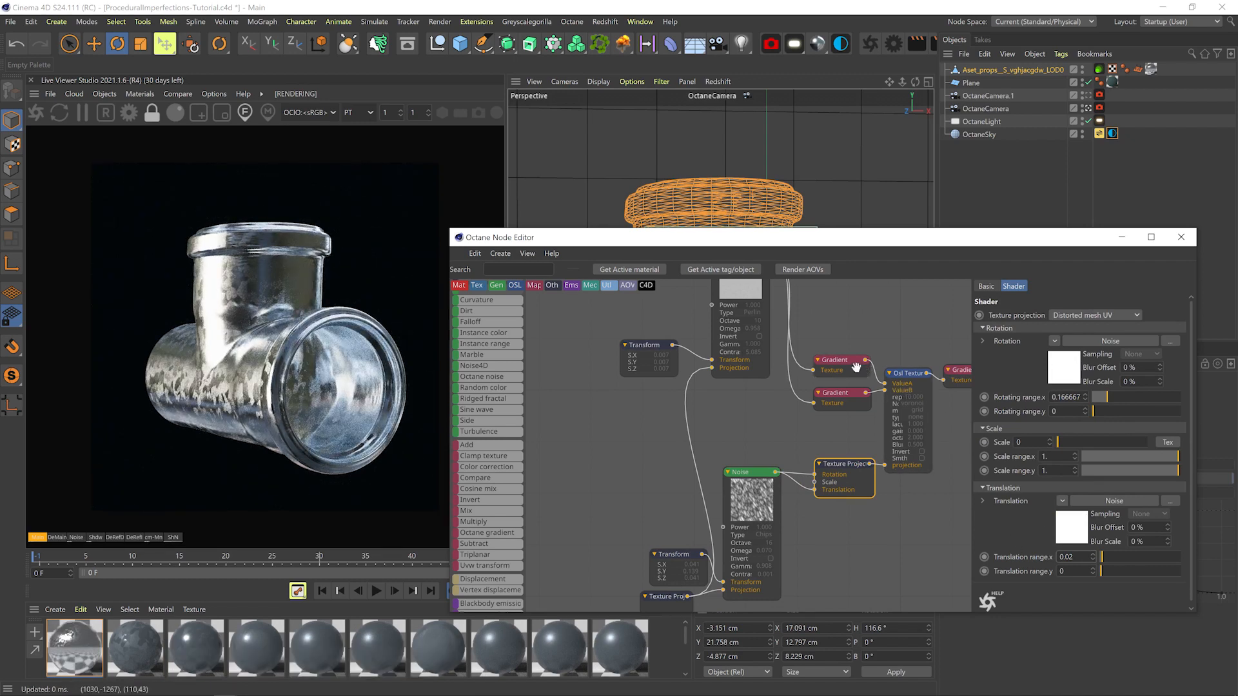
Select the OSL Texture node that feeds the final Gradient and preview it in solo mode
middle_drag(830, 395, 630, 439)
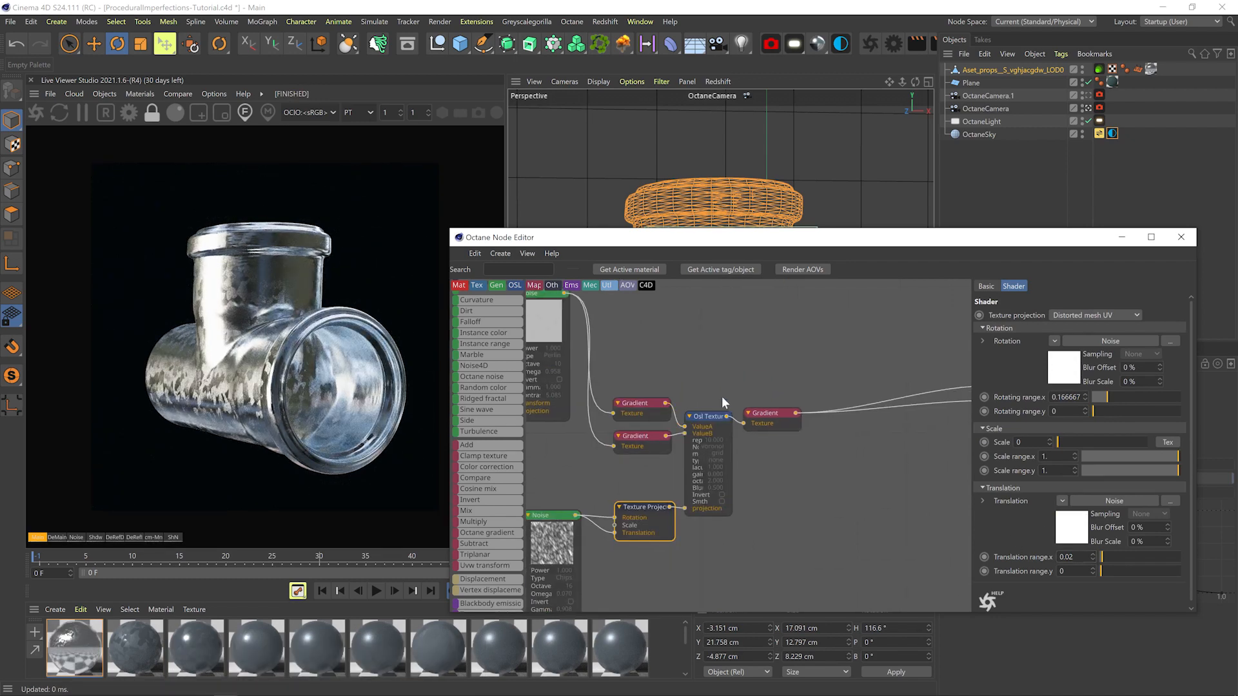
click(710, 417)
middle_drag(885, 428, 844, 432)
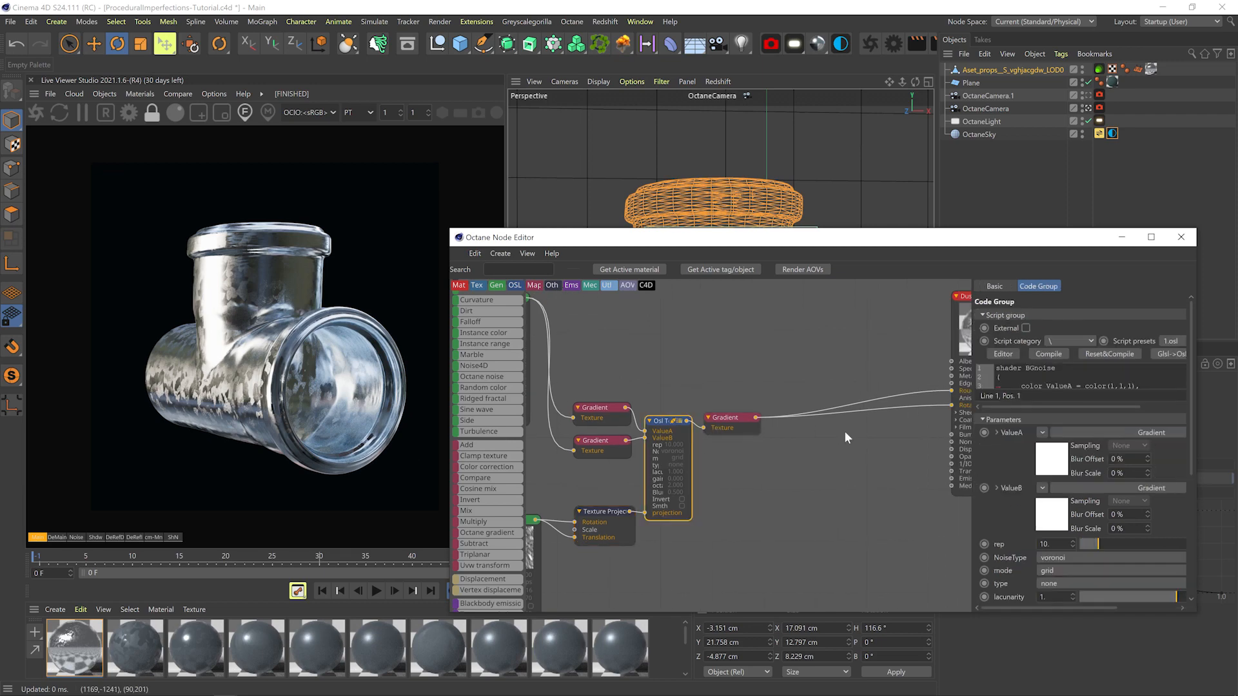
middle_drag(1007, 525, 997, 448)
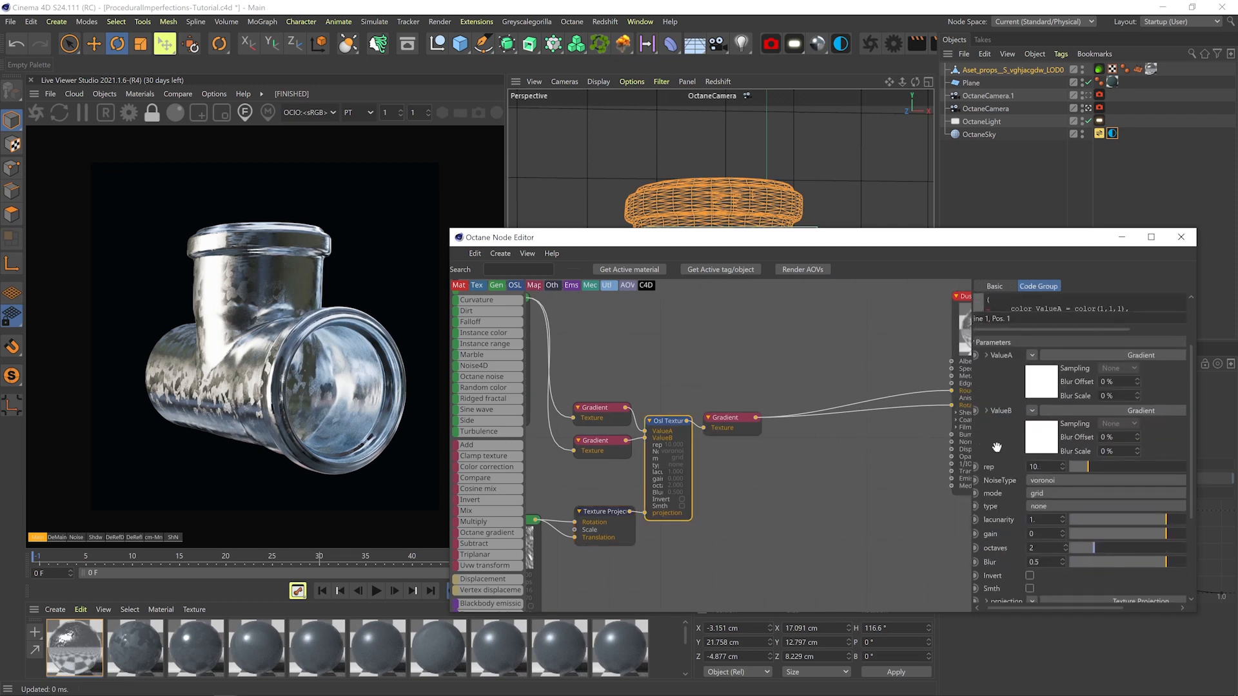
right_click(681, 421)
click(696, 432)
Try a lacunarity of 2 on the OSL Texture, then undo the change
click(1145, 509)
click(1090, 511)
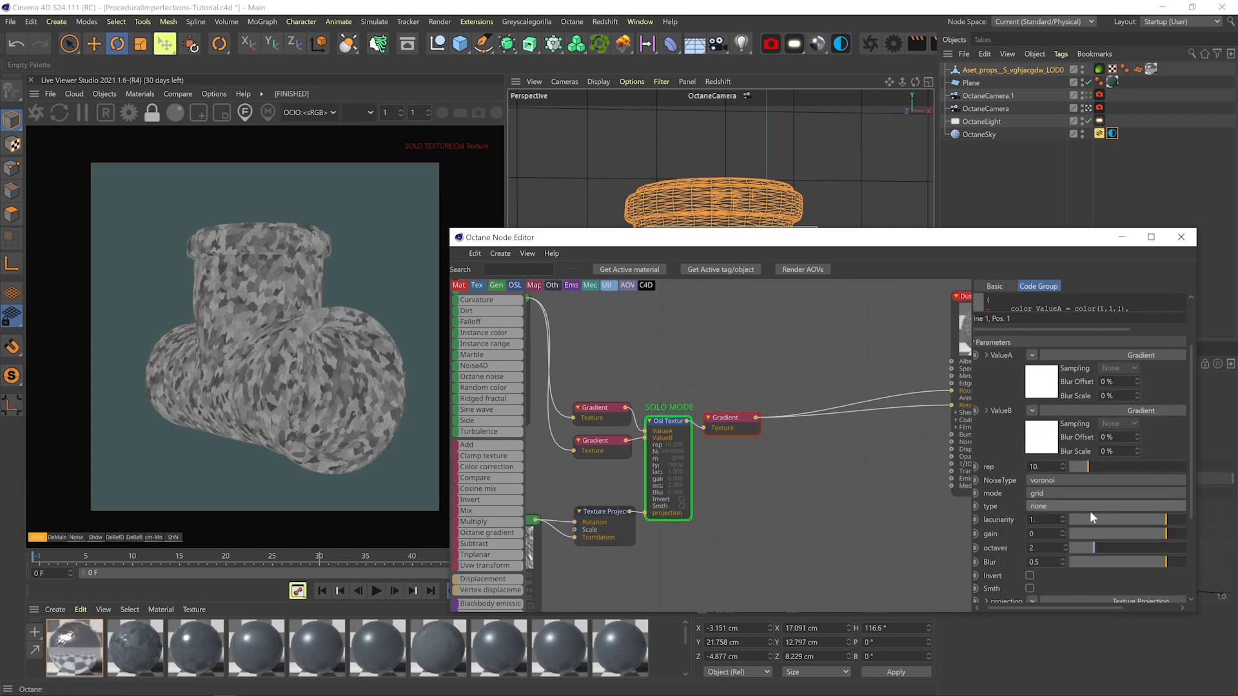
key(ctrl+z)
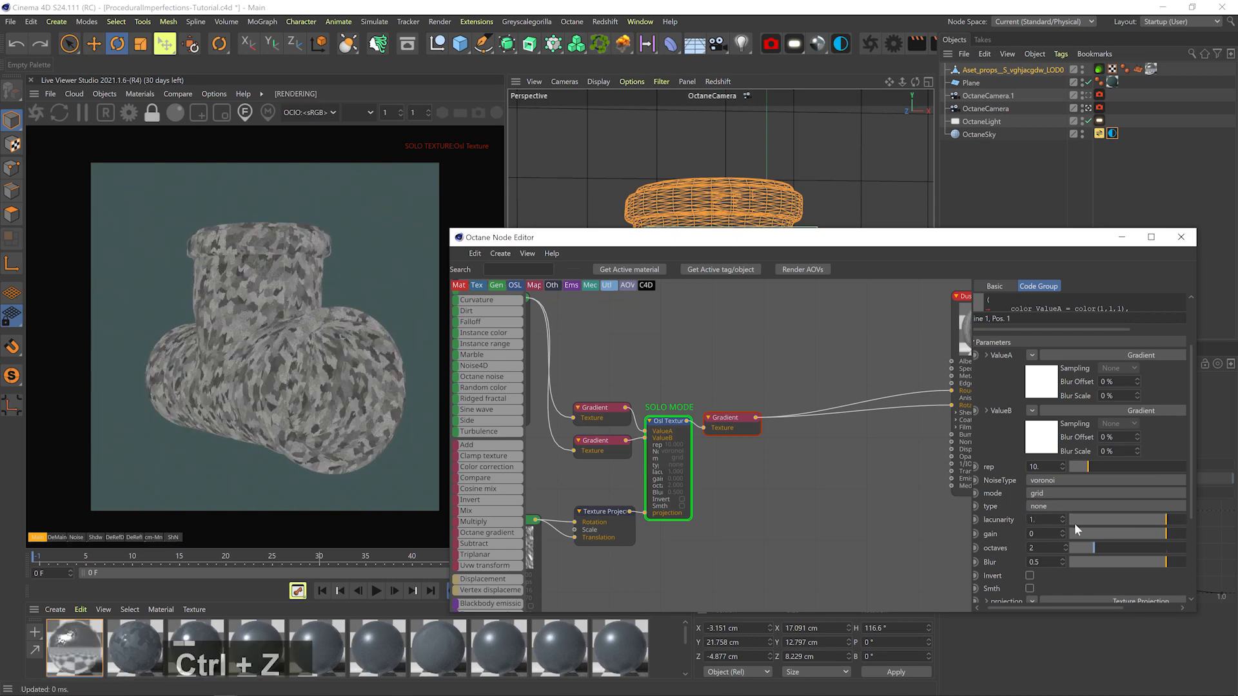
drag(1047, 520, 929, 490)
text(2)
key(Return)
key(ctrl+z)
Set the OSL Texture's gain to 1
middle_drag(975, 497, 984, 439)
drag(1055, 475, 935, 469)
text(1)
key(Return)
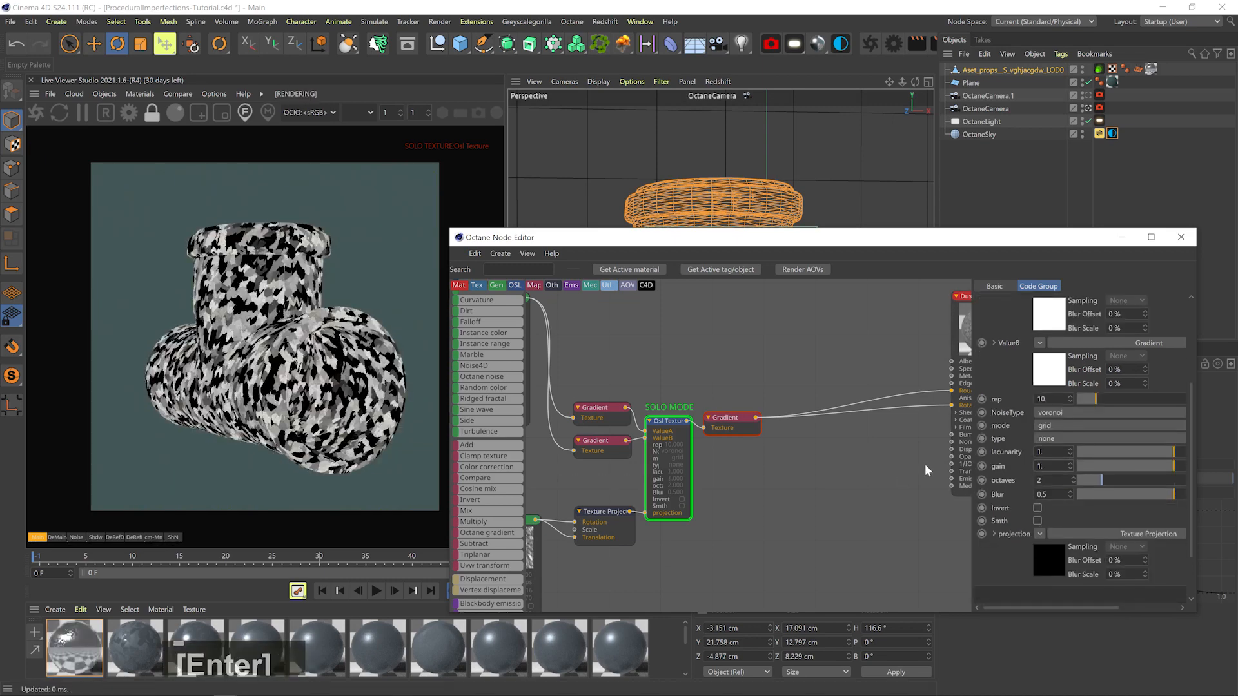
Save the project and nudge the dark knot of the Gradient fed by the OSL Texture slightly inward
right_click(712, 418)
click(743, 430)
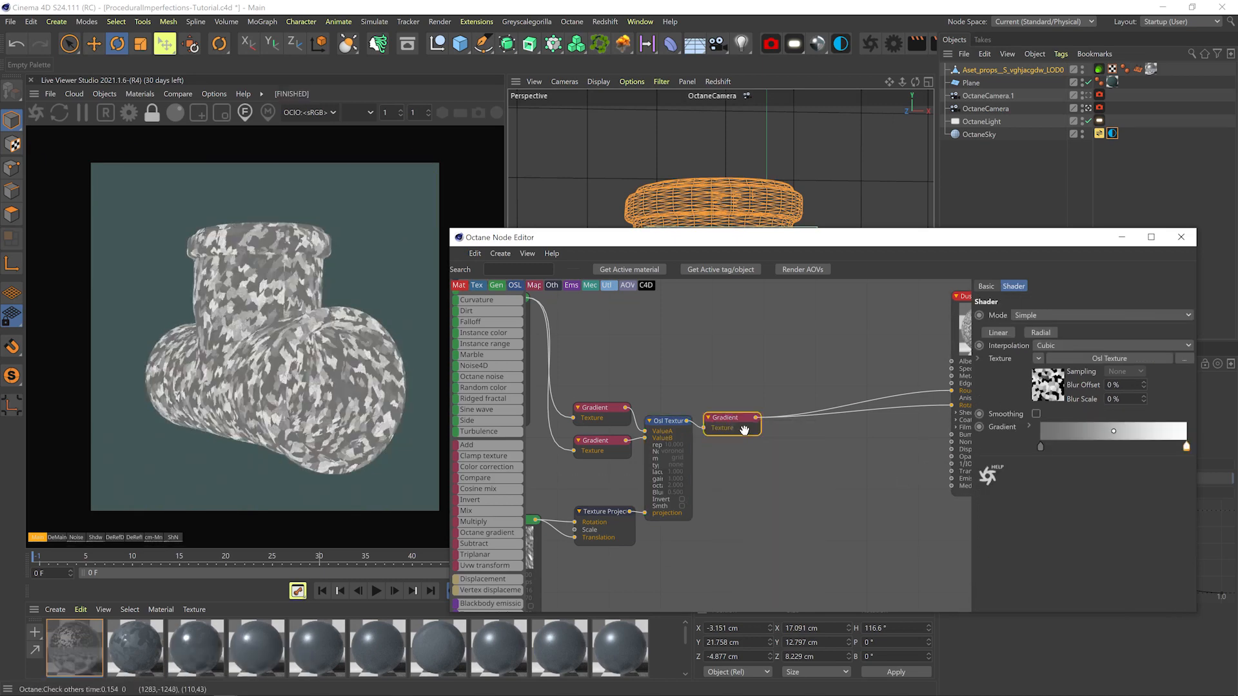
key(Return)
key(ctrl+s)
drag(1040, 447, 1042, 448)
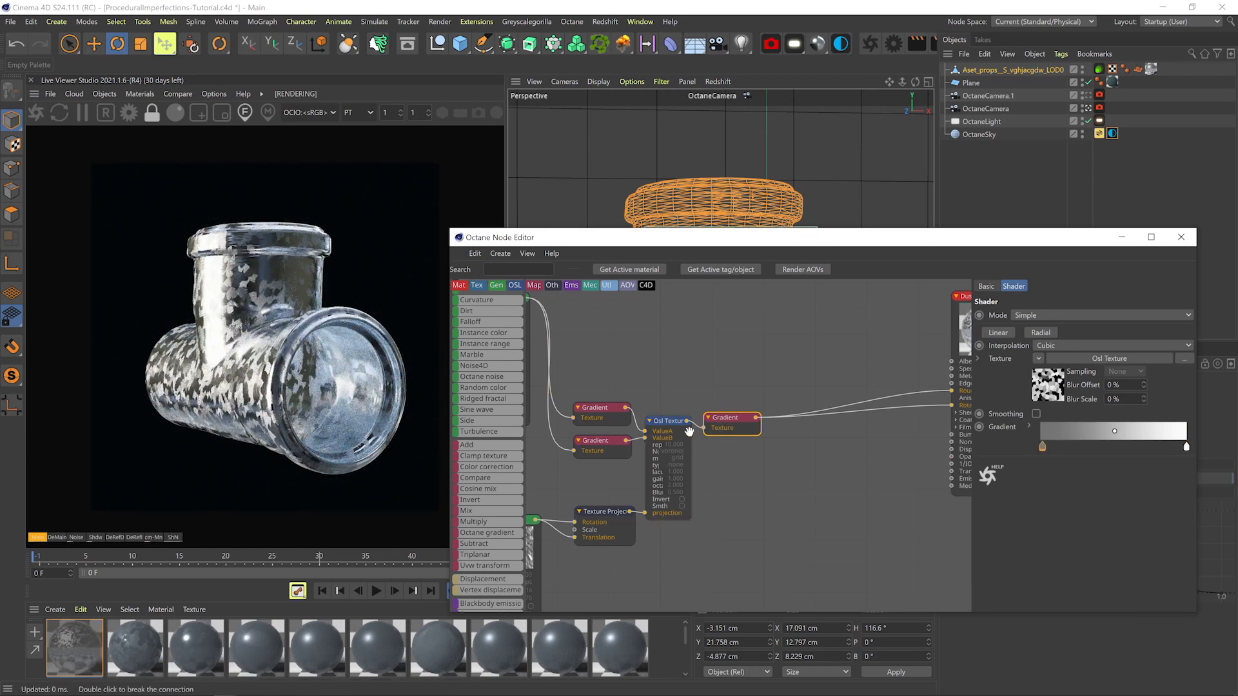
Reduce the OSL Texture's gain to 0.5
click(662, 420)
scroll(1020, 566, down, 3)
double_click(1048, 517)
text(.5)
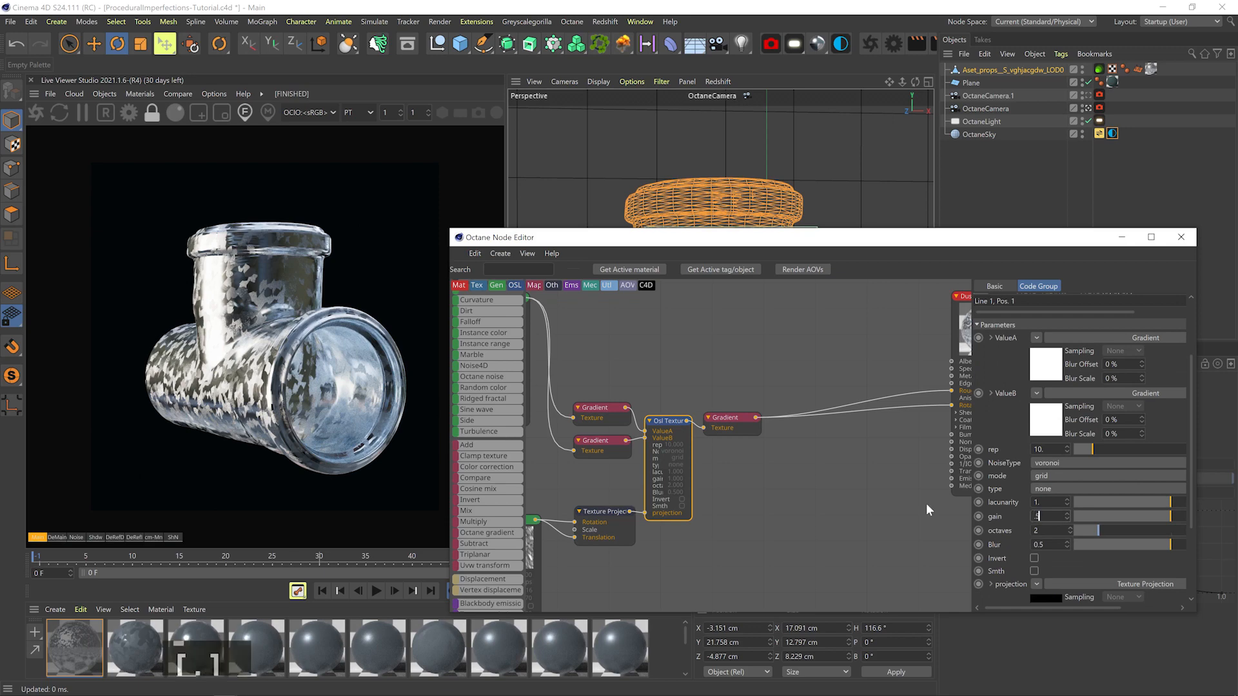
key(Return)
Raise the Omega of the Chips noise driving the distorting Texture Projection to about 0.55
middle_drag(575, 459, 669, 432)
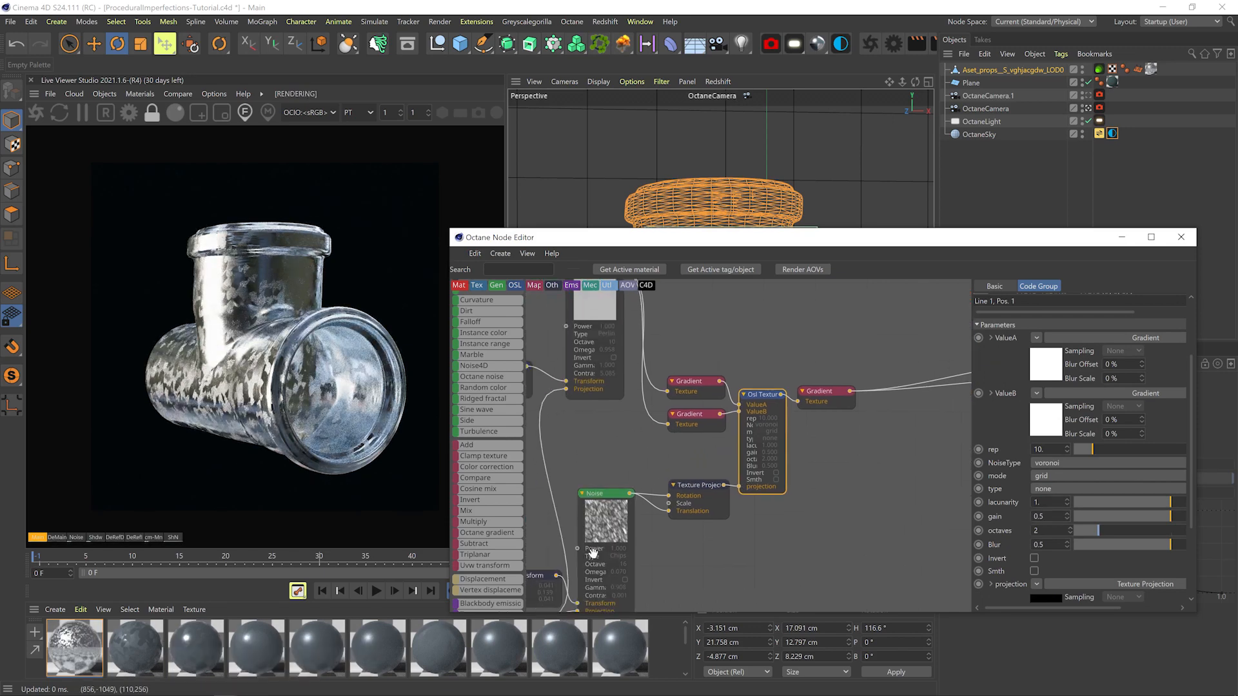
click(596, 494)
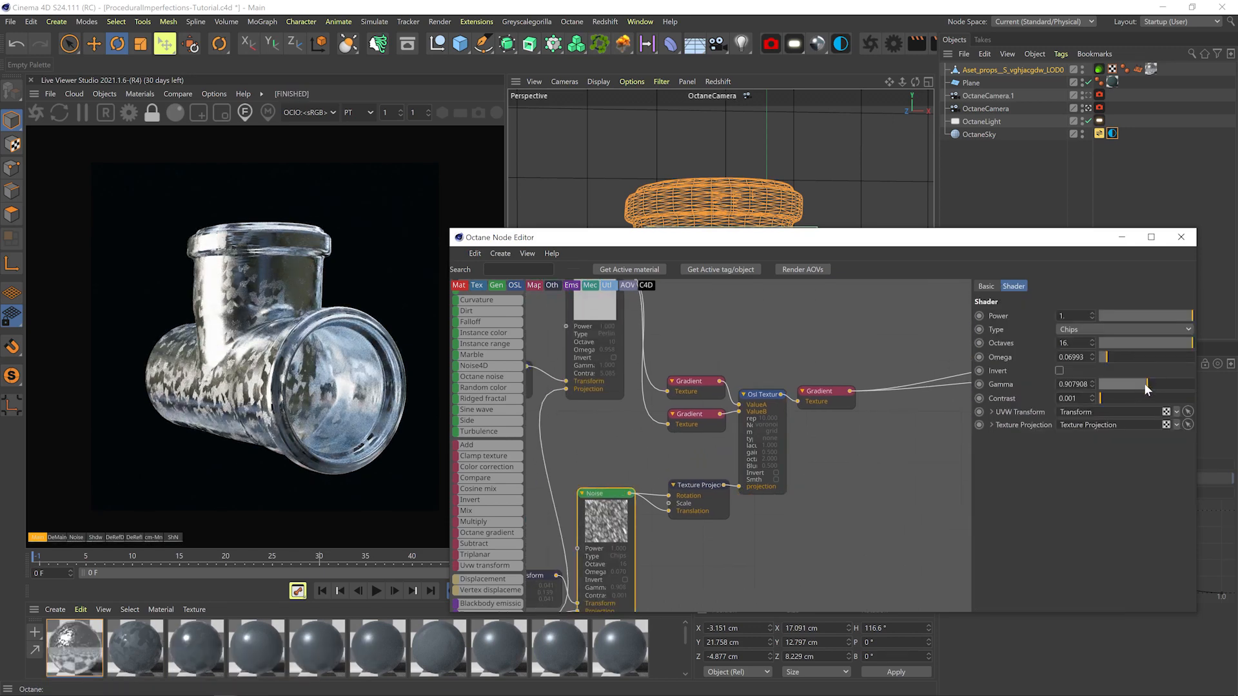
drag(1128, 356, 1151, 356)
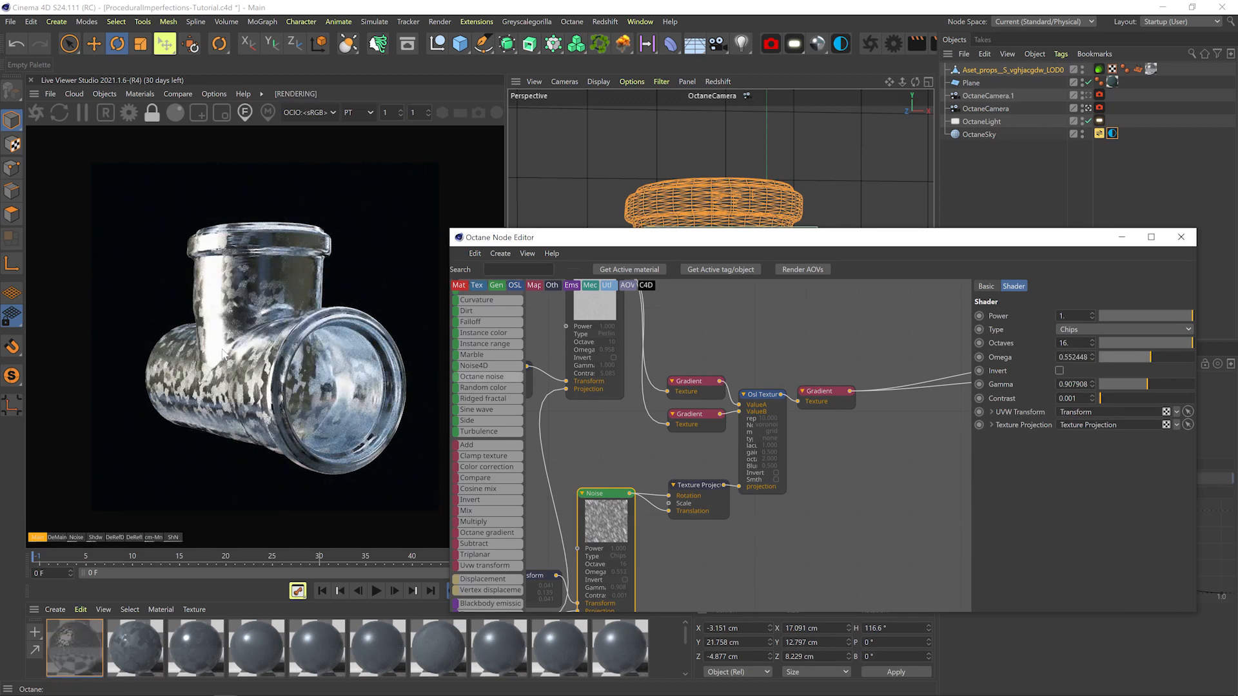
Solo the OSL Texture node and set its Blur to 0.8
middle_drag(799, 419, 647, 438)
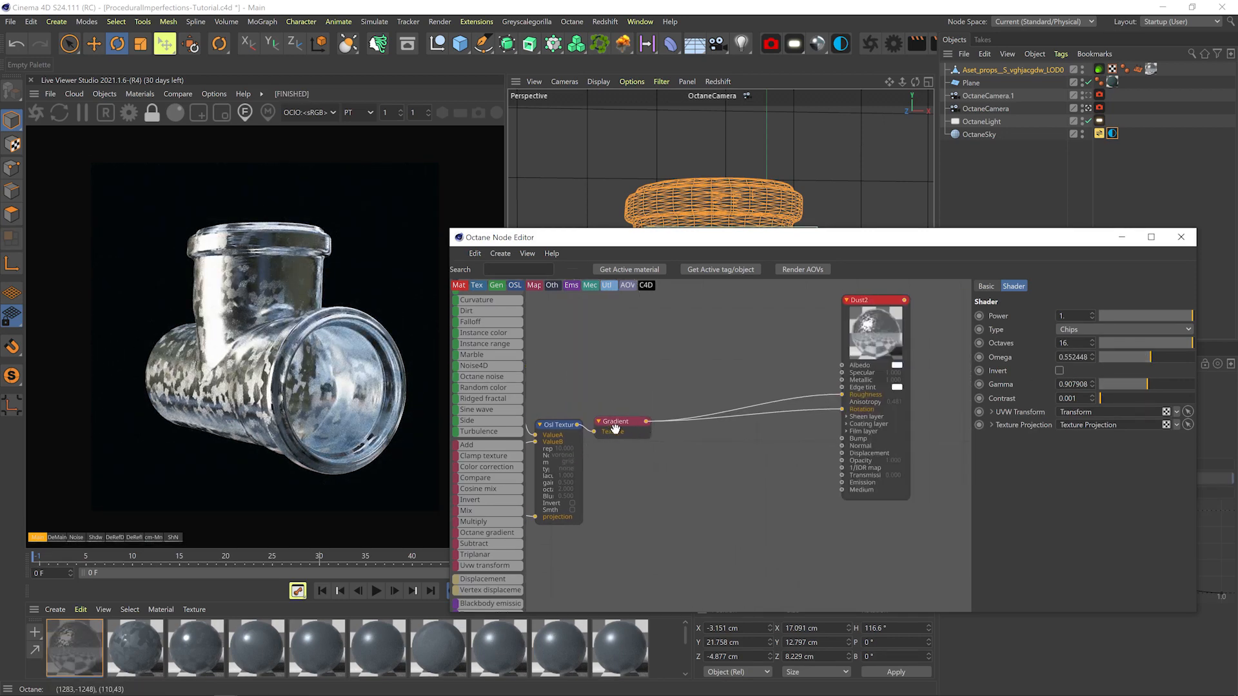
click(554, 447)
scroll(989, 440, down, 3)
right_click(561, 433)
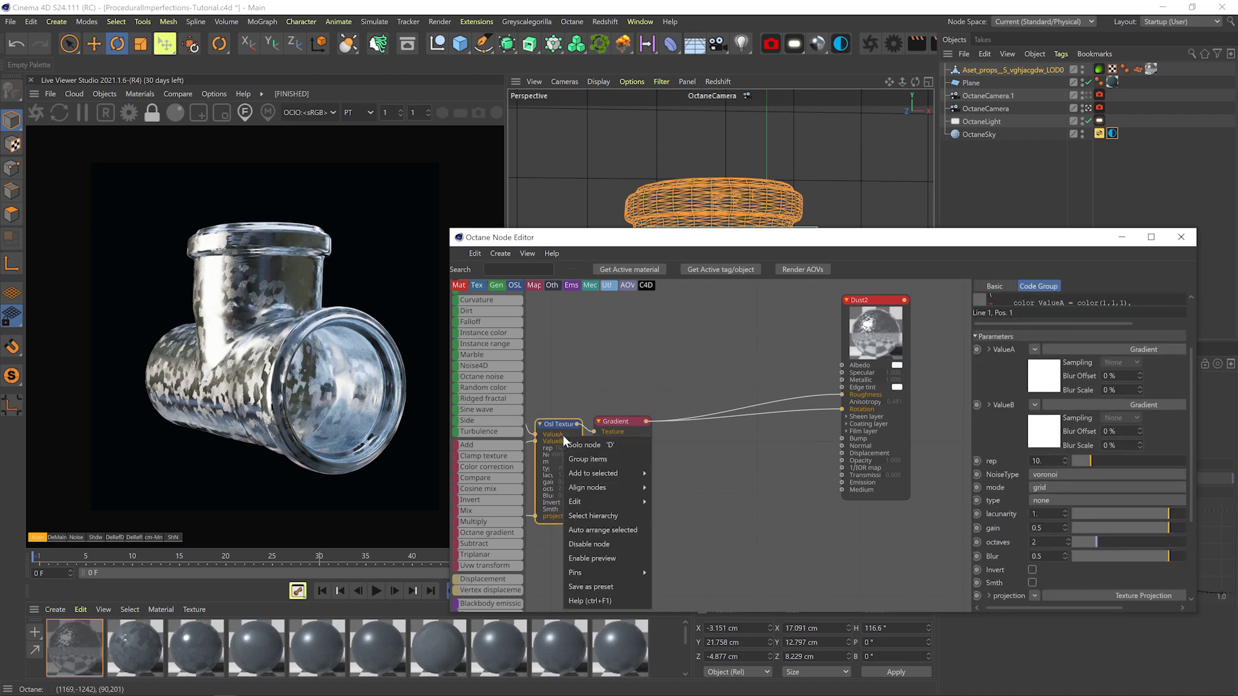
click(583, 445)
text(.8)
key(Return)
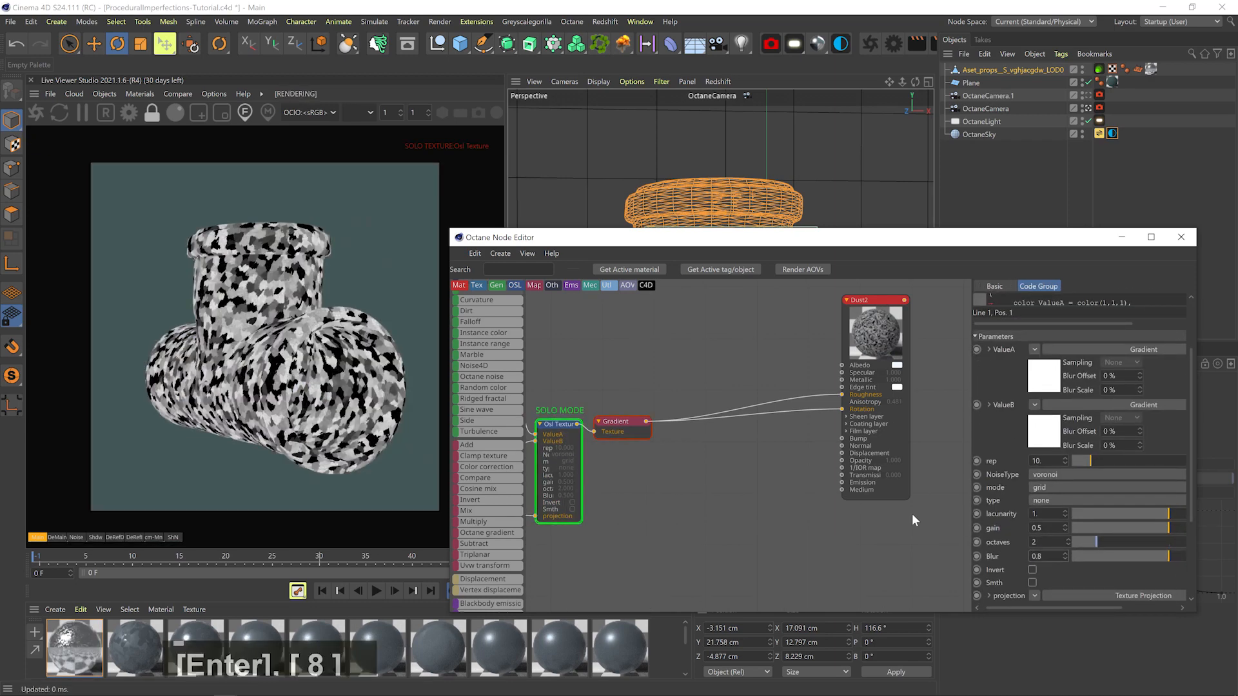
Set the OSL Texture's octaves to 1 and its gain to 0.1
key(shift+Tab)
text(1)
key(Return)
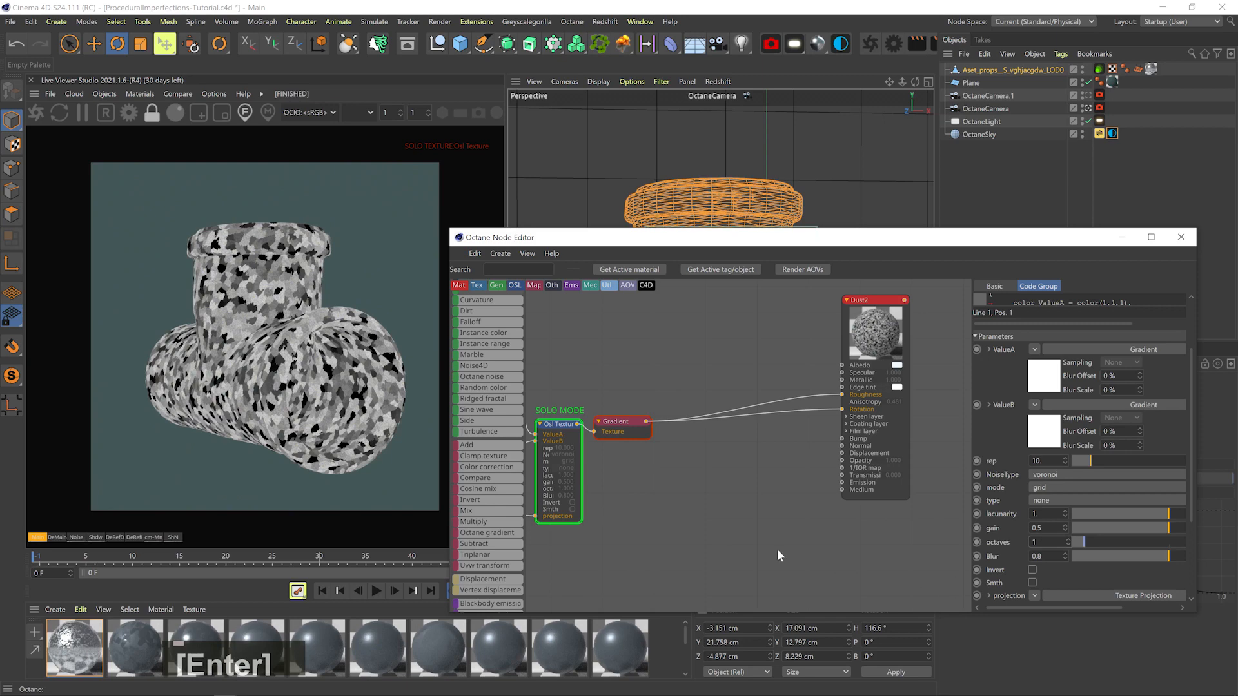
key(BackSpace)
text(1)
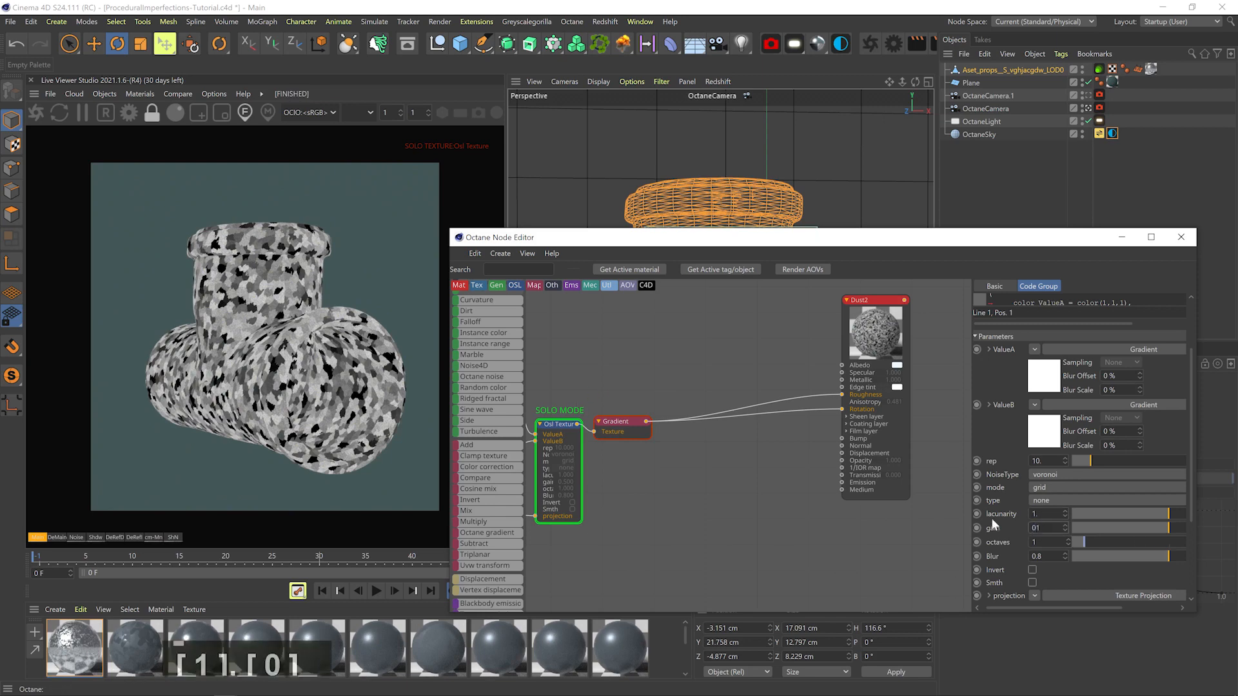
key(Return)
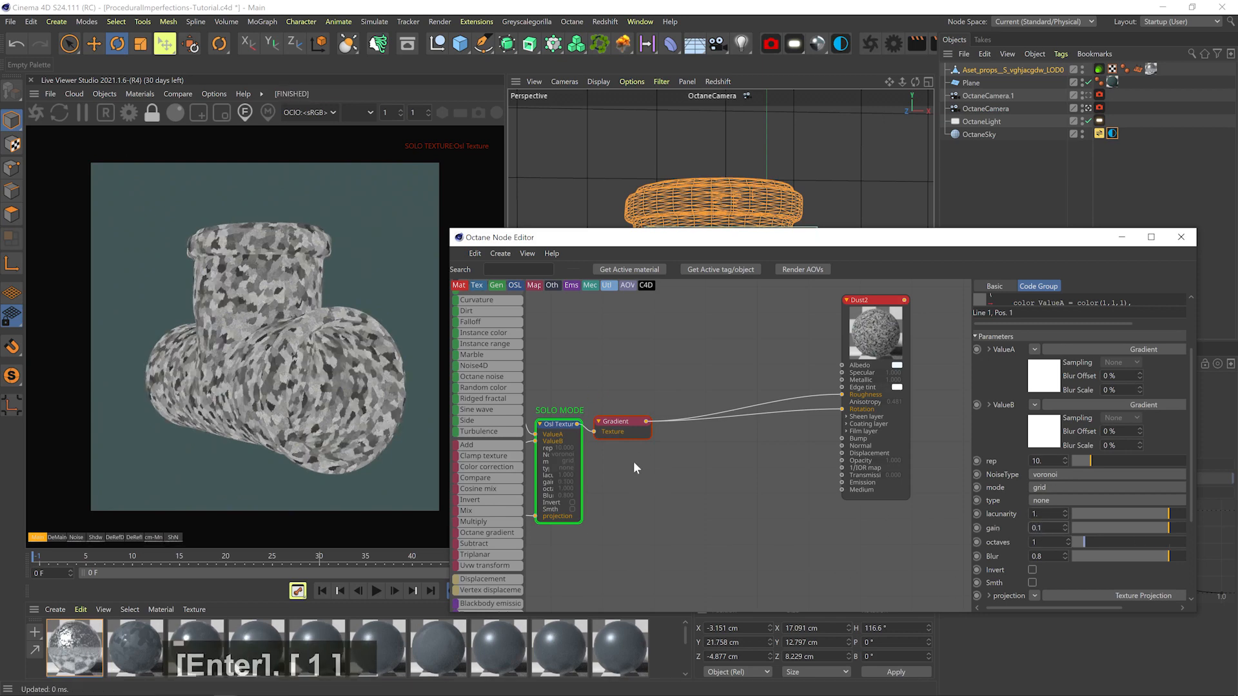
Set the OSL Texture's Blur to 0.9 and leave solo mode to render the full material
text(0.9)
key(Return)
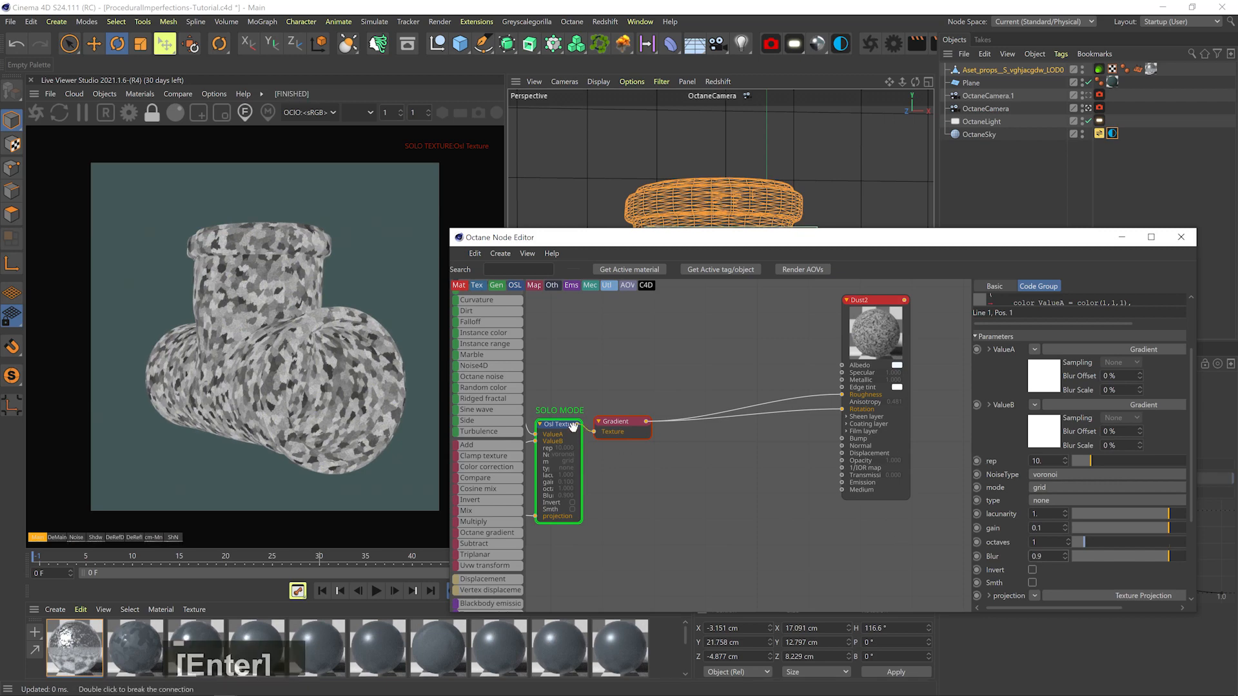
click(586, 439)
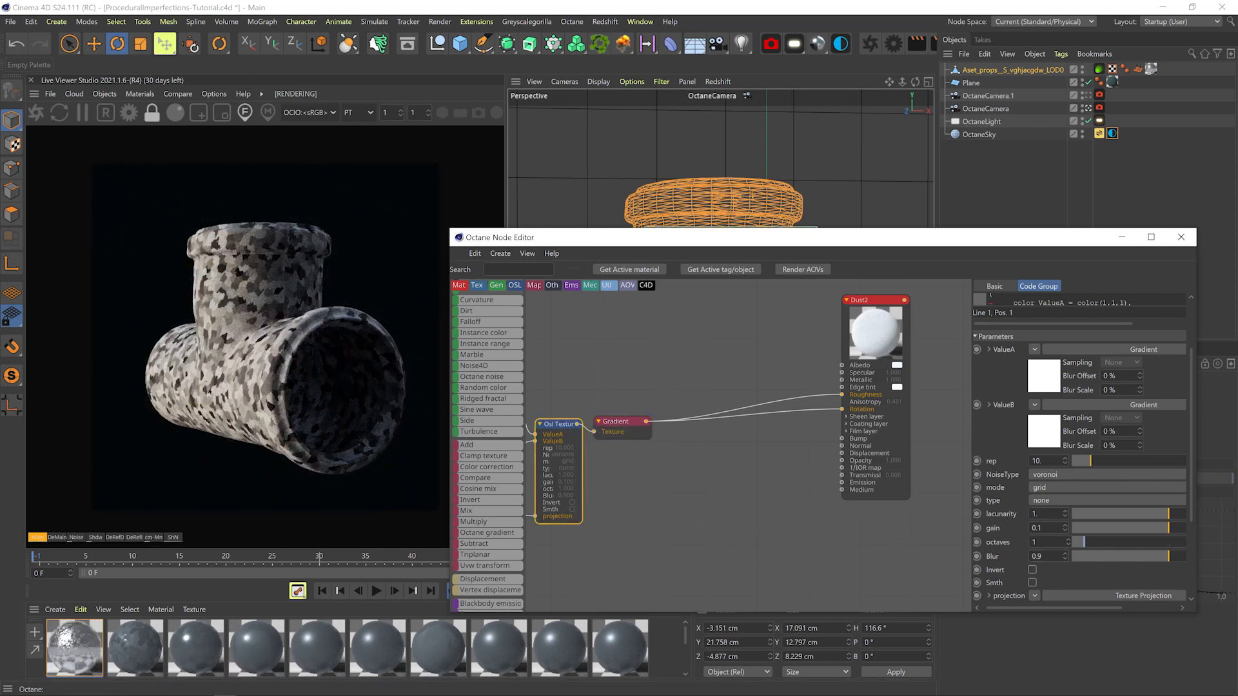
key(Down)
key(Up)
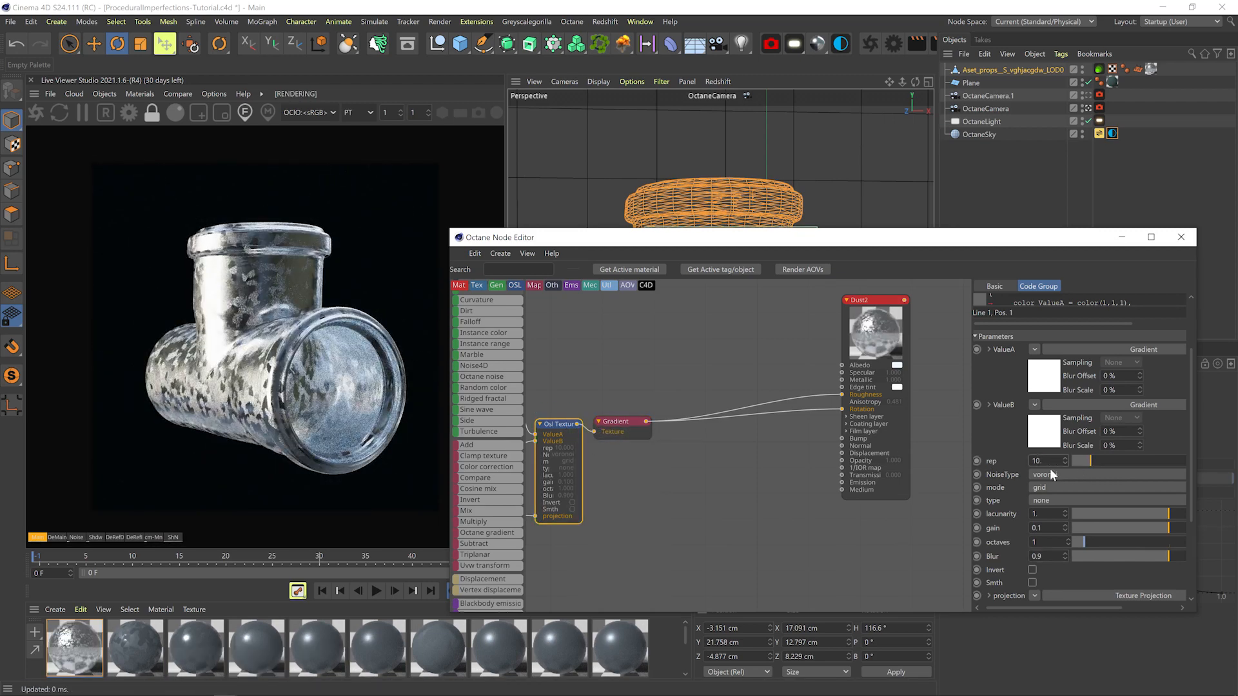
Change the Dust2 material's Albedo colour to a darker blue-grey, about R 0.621, G 0.717, B 0.807
click(615, 422)
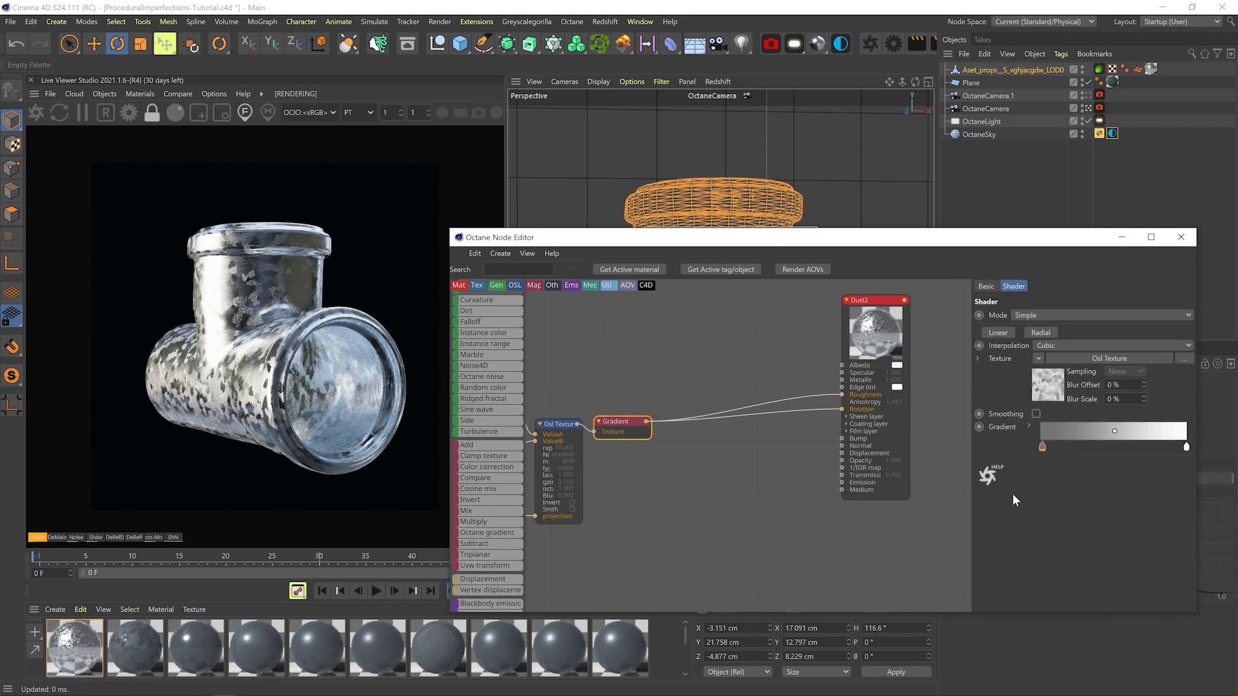
click(870, 336)
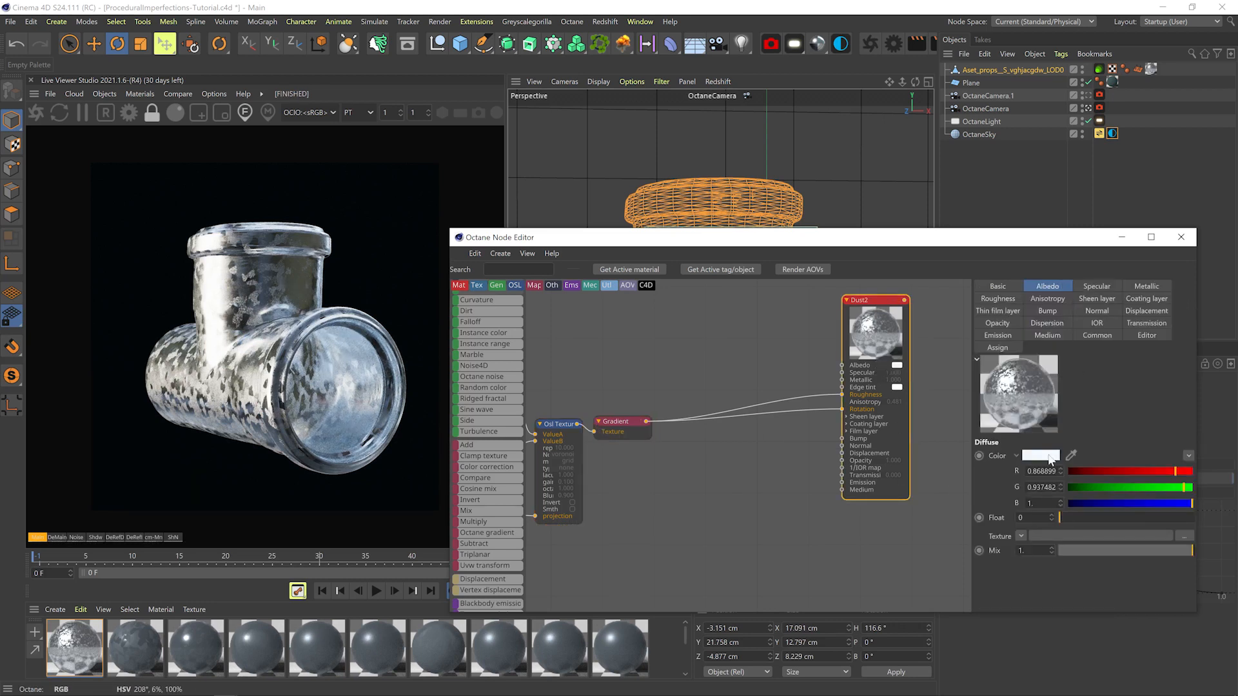
click(1041, 456)
click(1030, 503)
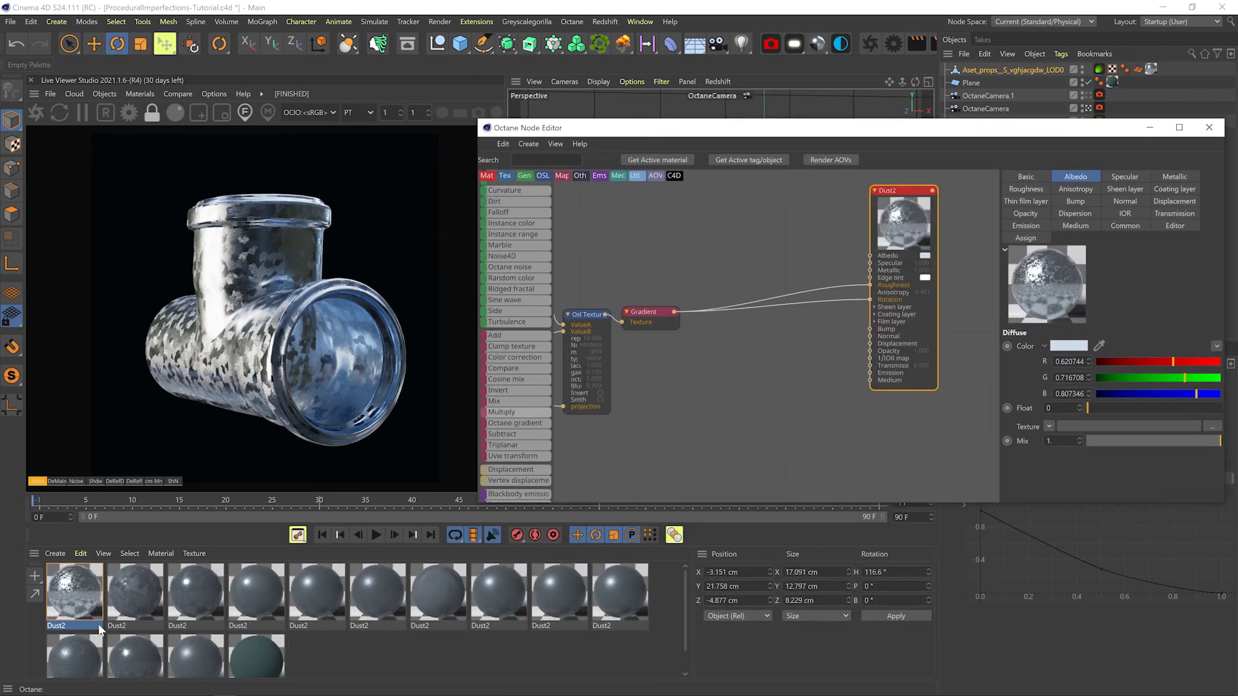
Look through the available custom pattern, OSL noise and OSL pattern nodes for other base textures
scroll(516, 396, down, 5)
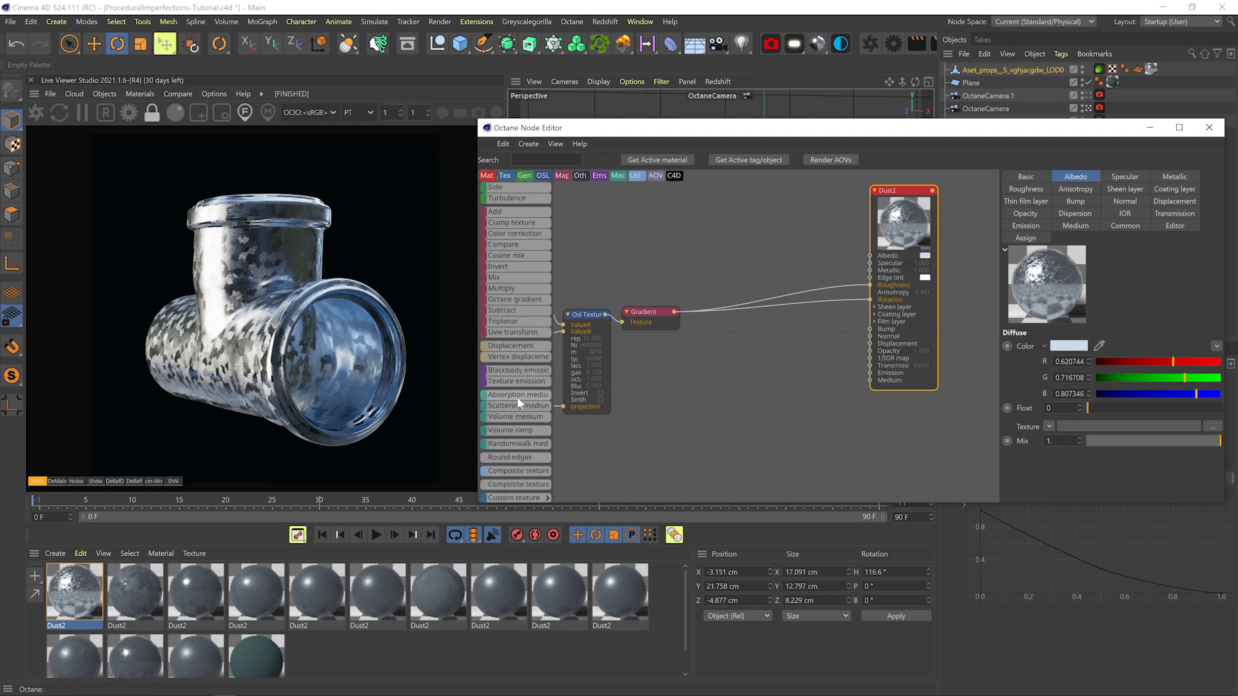
click(516, 419)
scroll(594, 431, down, 3)
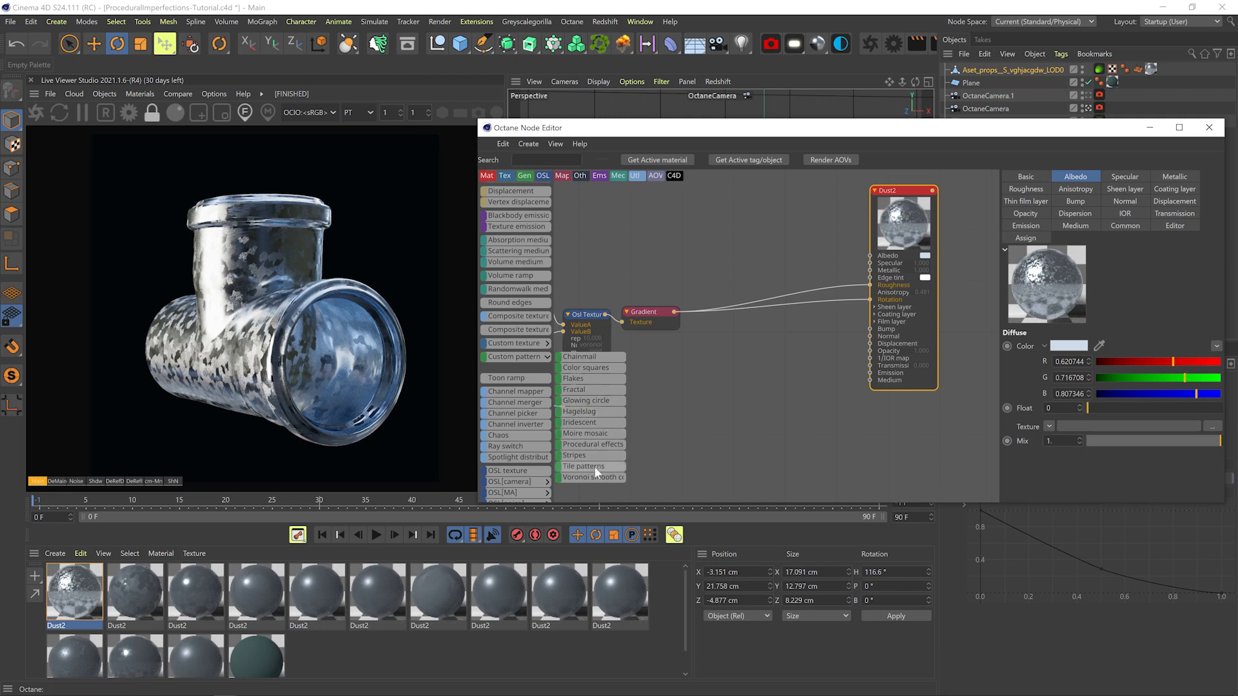
click(516, 359)
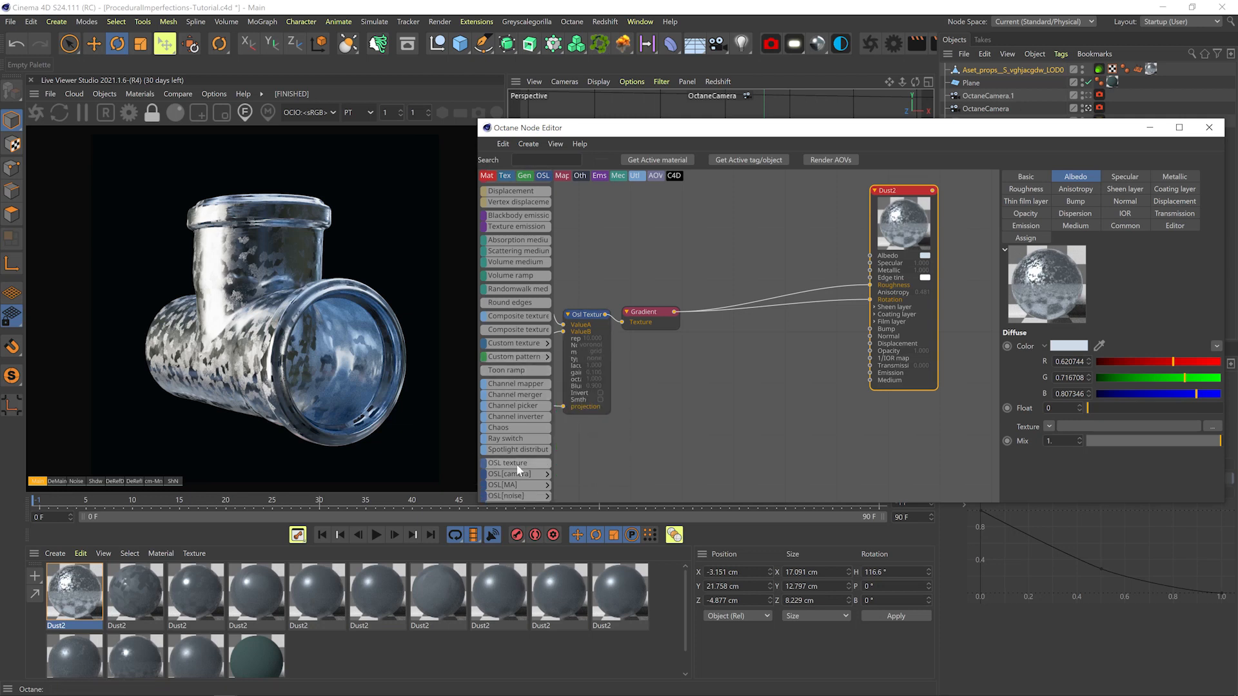
scroll(513, 461, down, 3)
click(515, 434)
scroll(554, 419, down, 3)
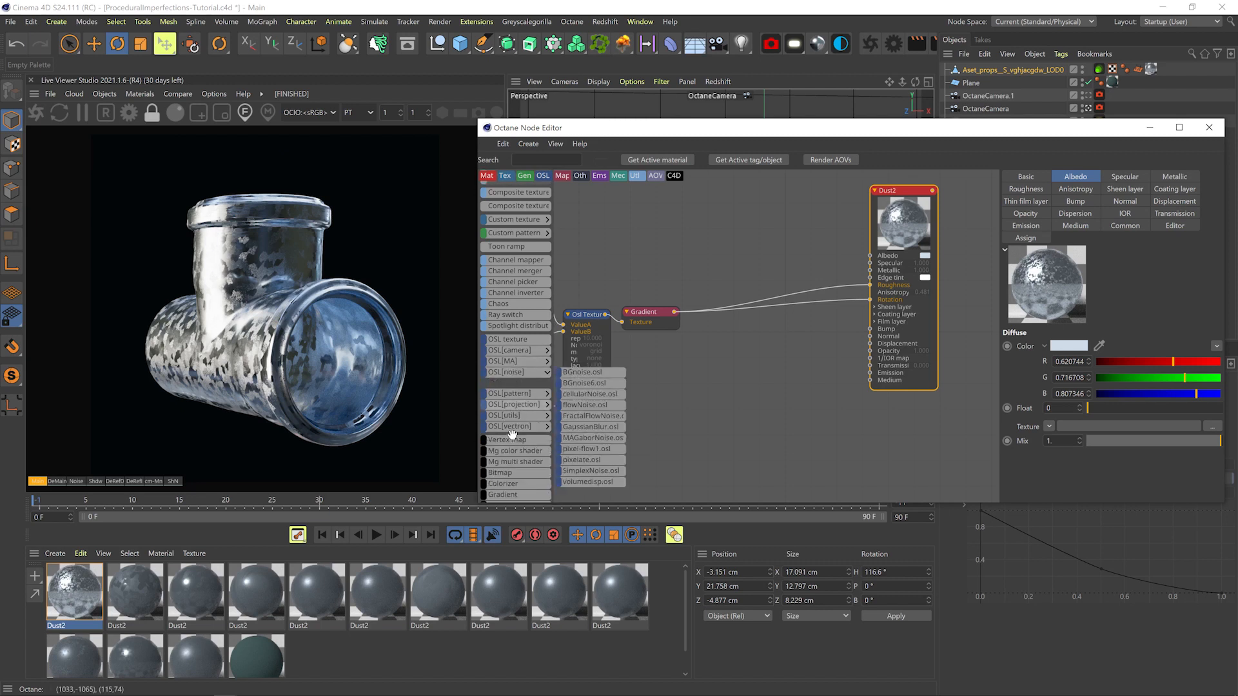
click(507, 394)
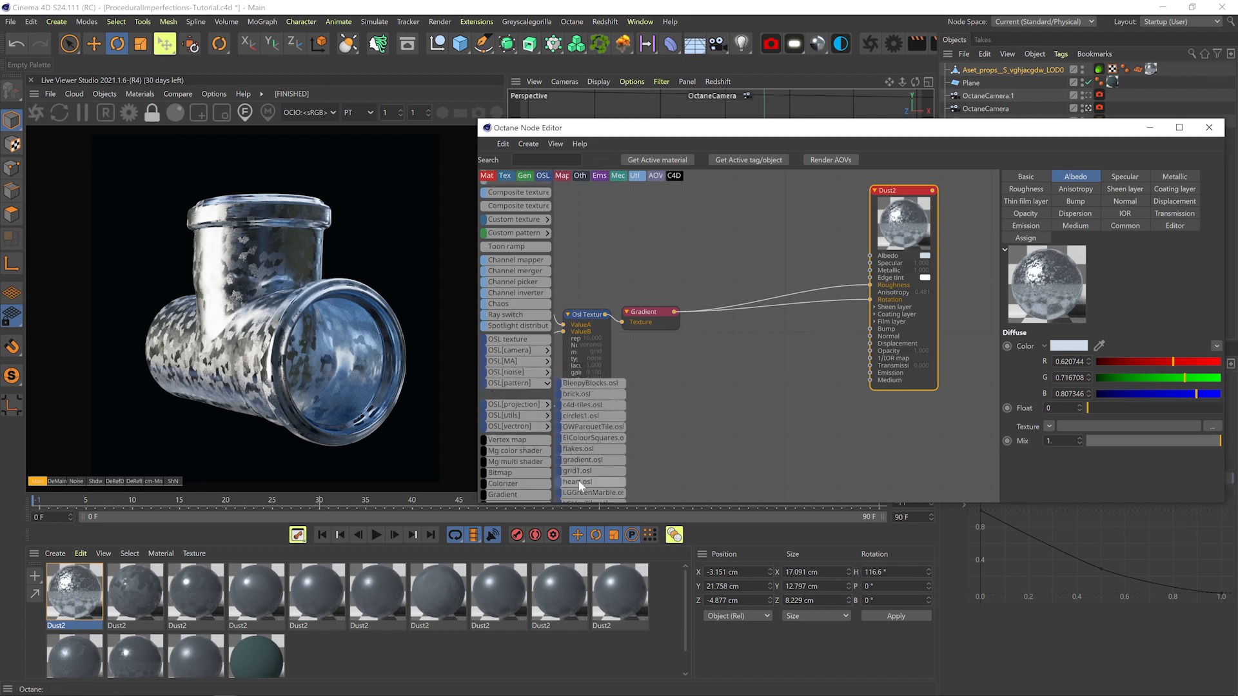
click(549, 383)
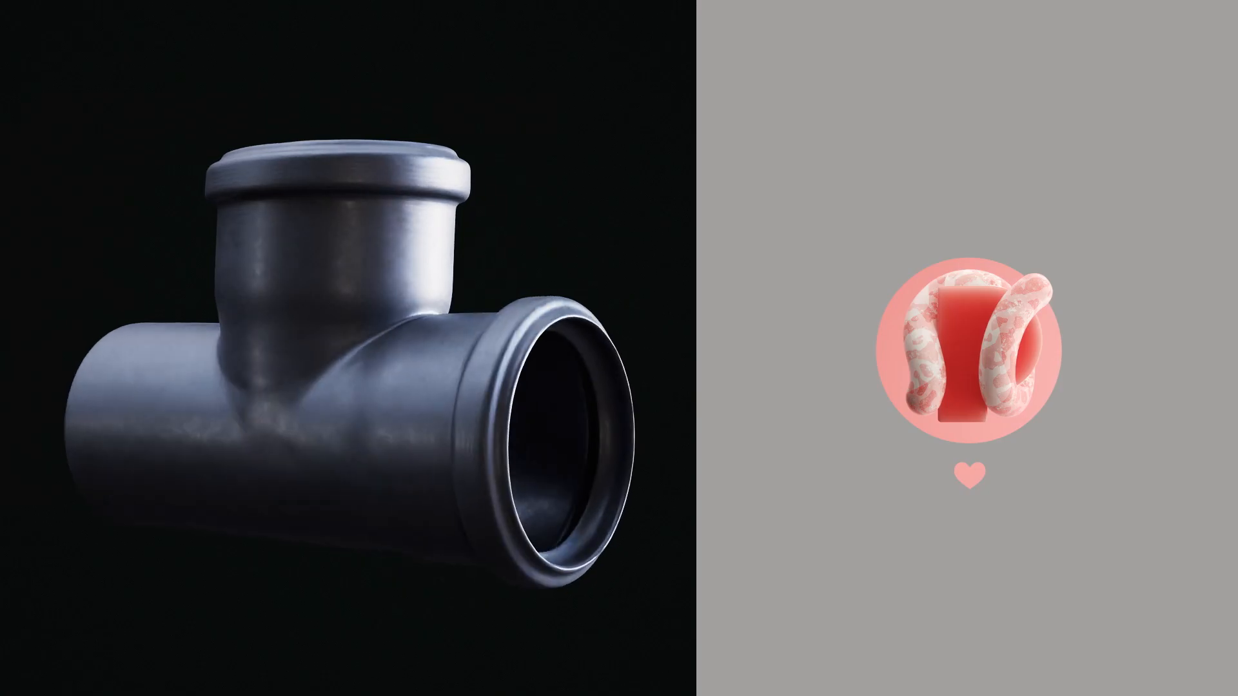